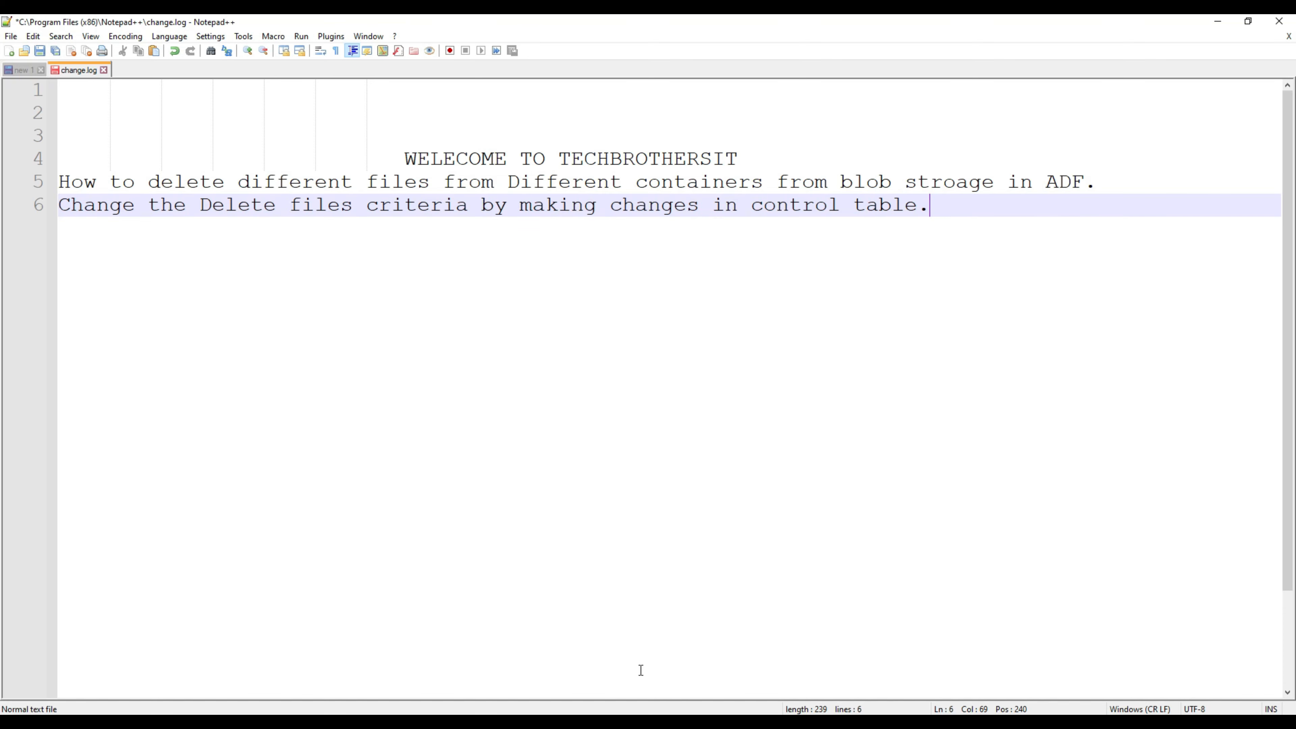
Switch to the Azure portal and open the input container in the techbrothersitstorage storage account.
{"action": "key", "text": "alt+Tab"}
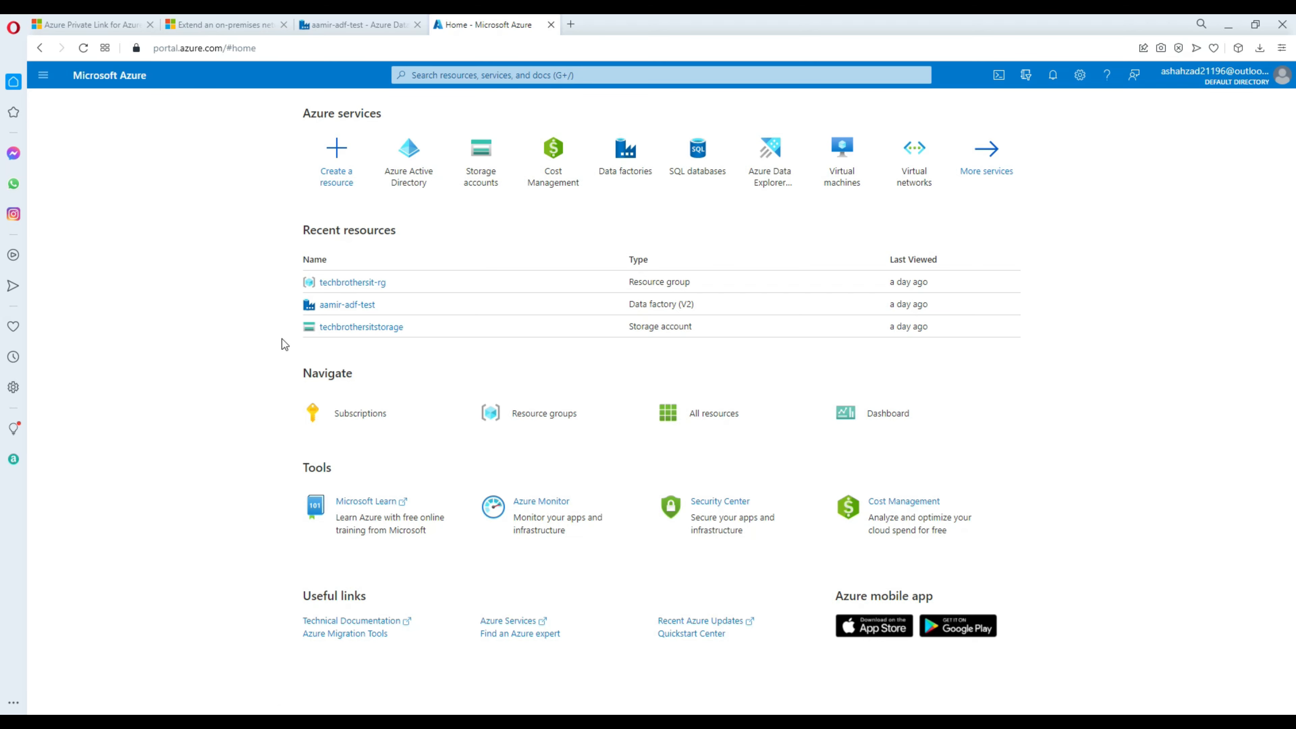
{"action": "left_click", "coordinate": [361, 327]}
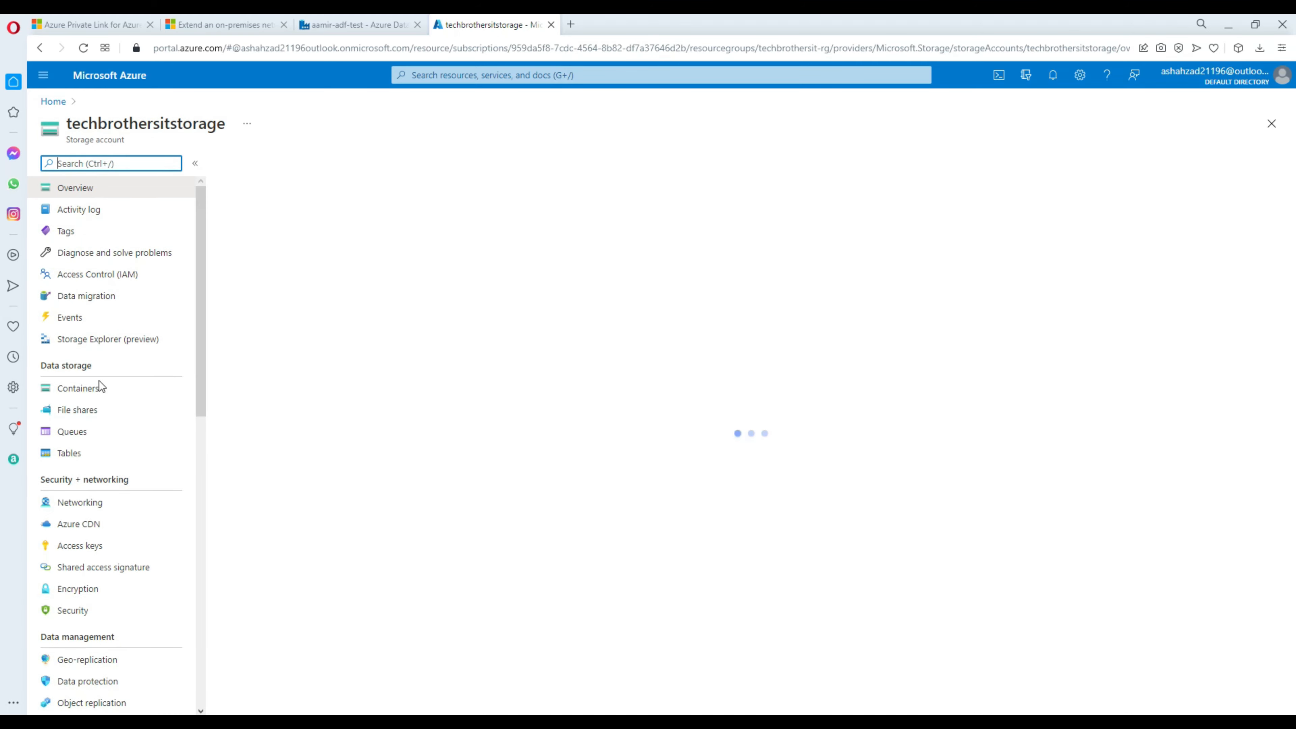
{"action": "left_click", "coordinate": [95, 382]}
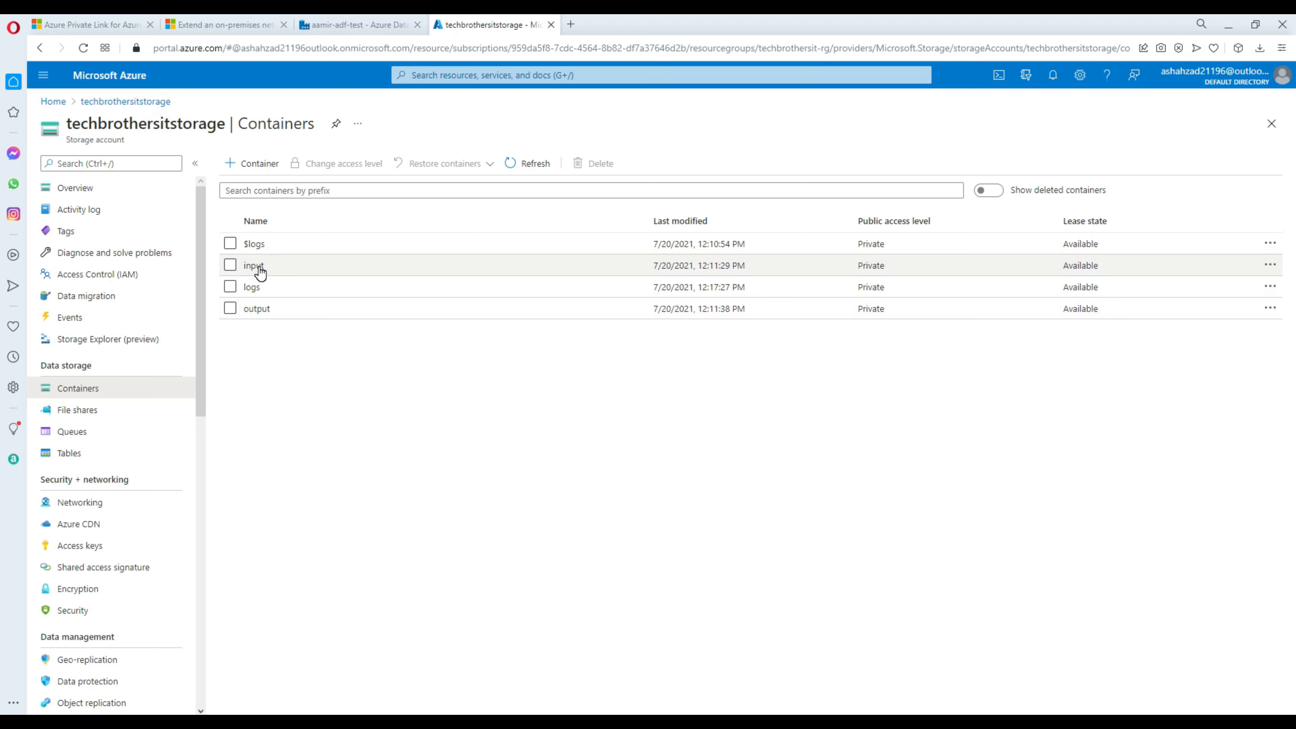
{"action": "double_click", "coordinate": [255, 267]}
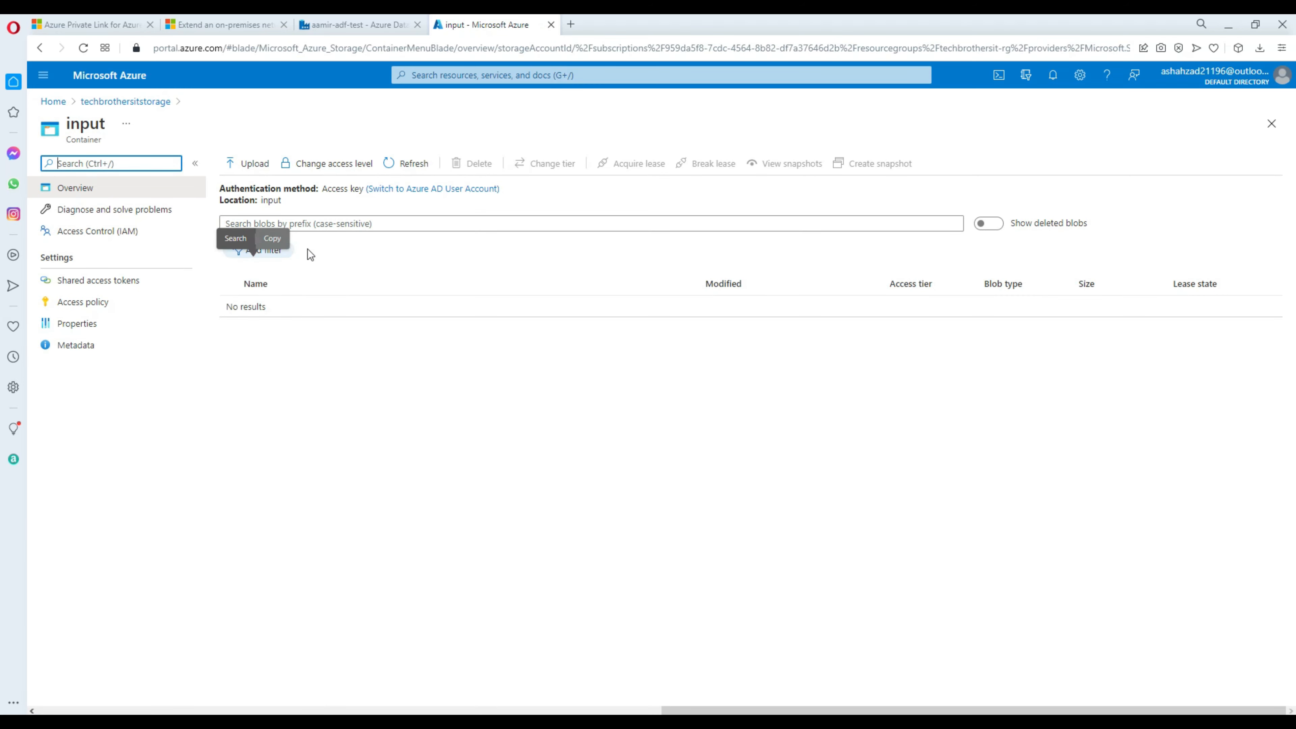
Upload all six files from the Desktop ADF folder, from EmpAddress_20210712.txt to New Rich Text Document.rtf, to the input container.
{"action": "left_click", "coordinate": [251, 164]}
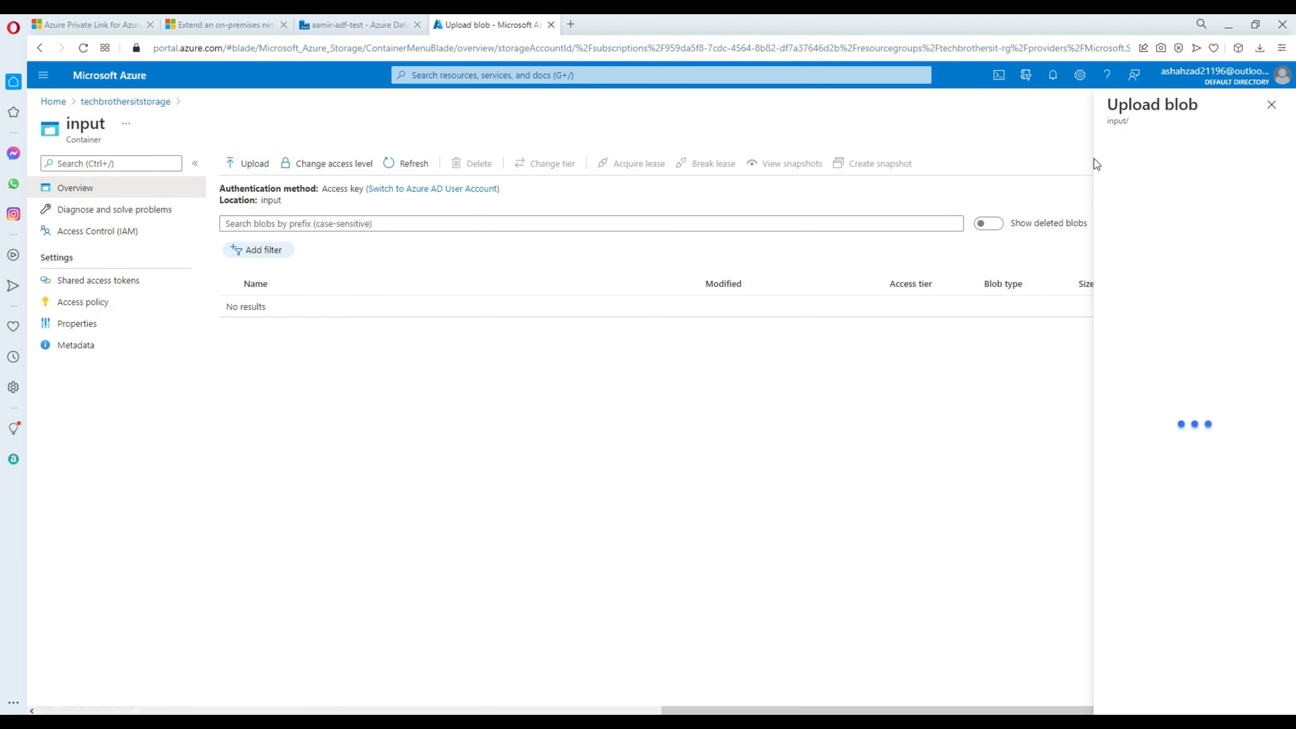
{"action": "left_click", "coordinate": [1271, 160]}
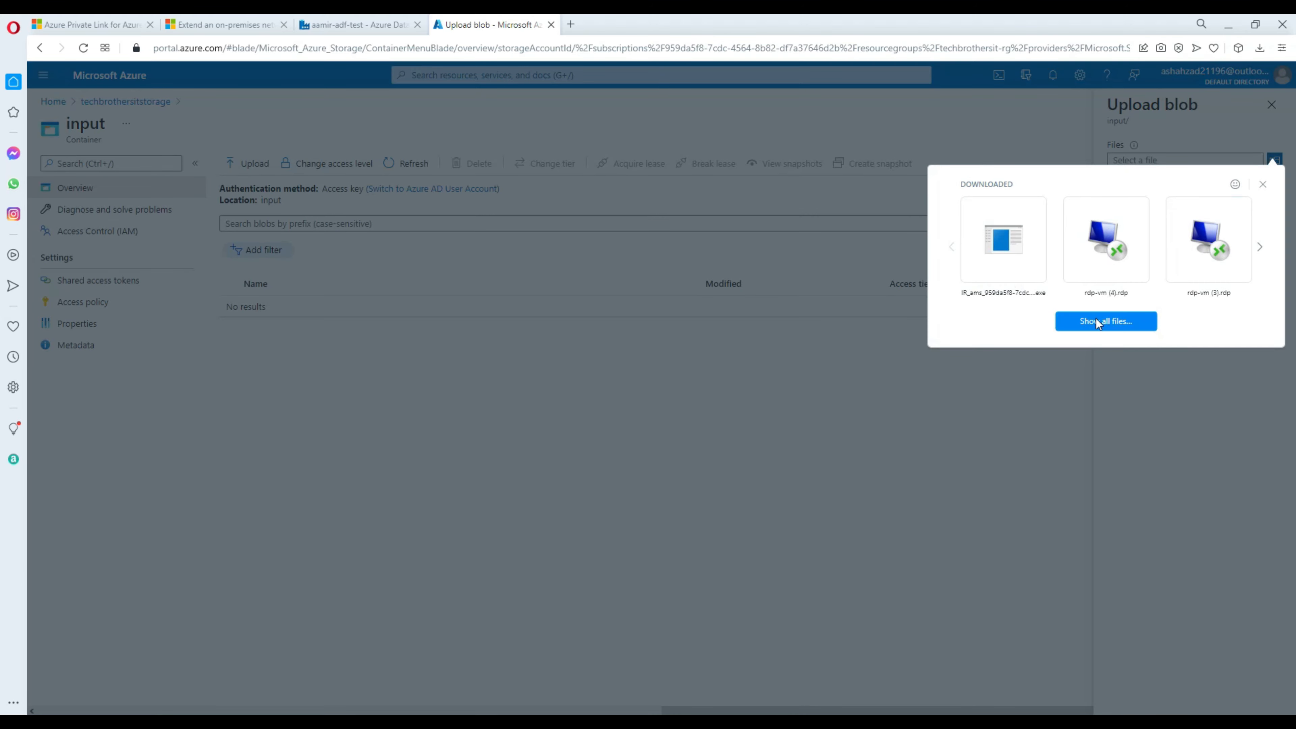
{"action": "left_click", "coordinate": [1096, 319]}
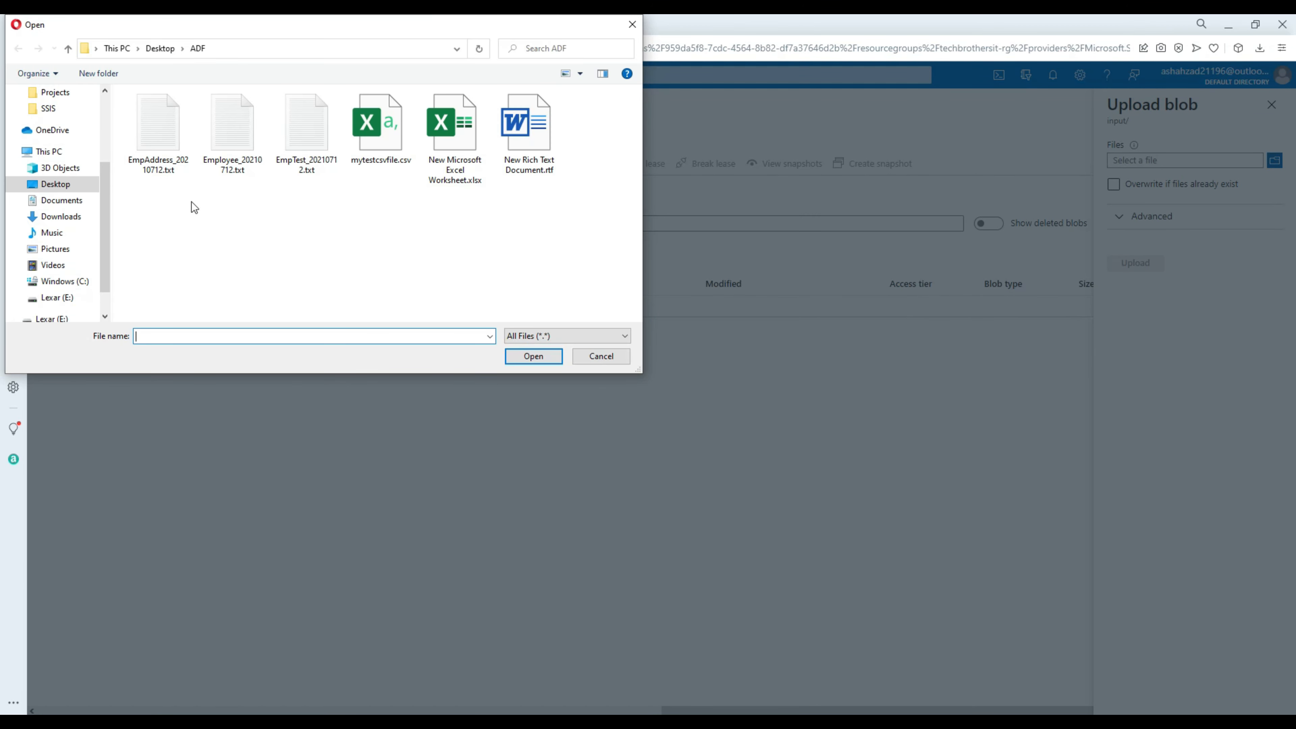
{"action": "left_click_drag", "start_coordinate": [513, 177], "coordinate": [541, 138]}
{"action": "left_click", "coordinate": [533, 356]}
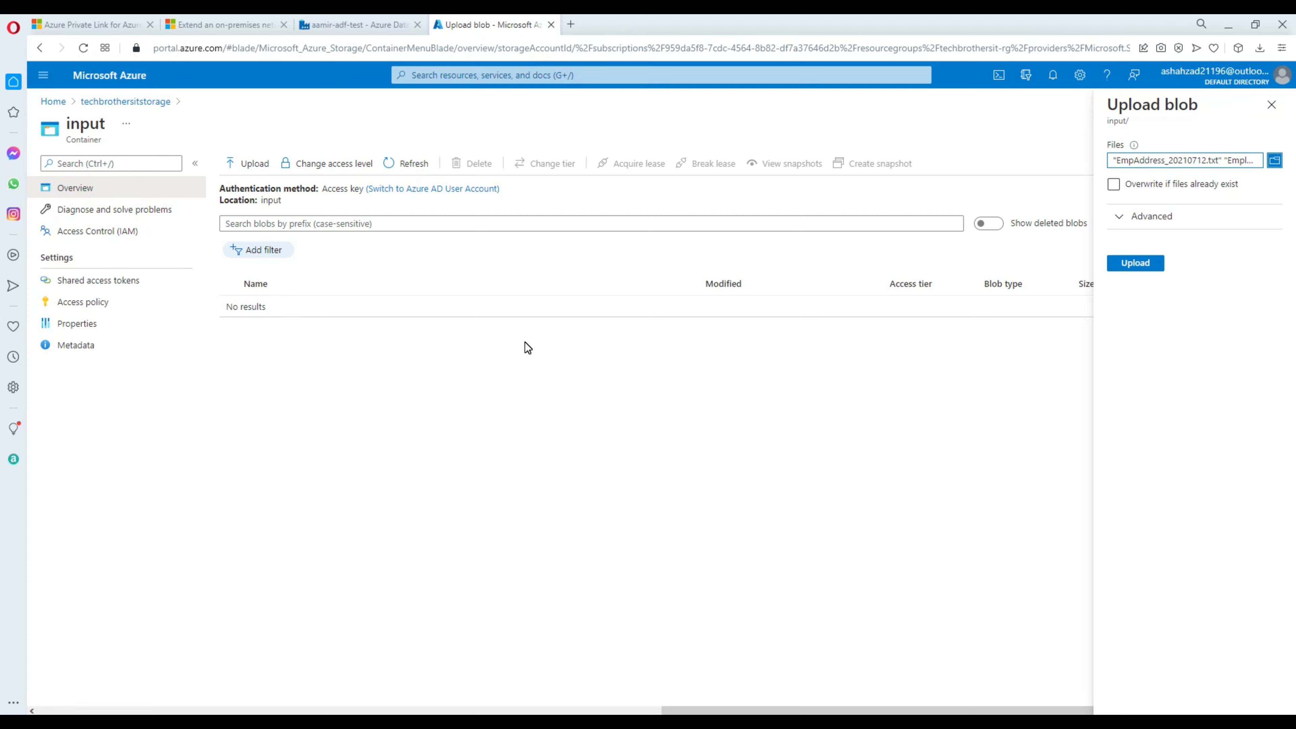
{"action": "left_click", "coordinate": [1138, 263]}
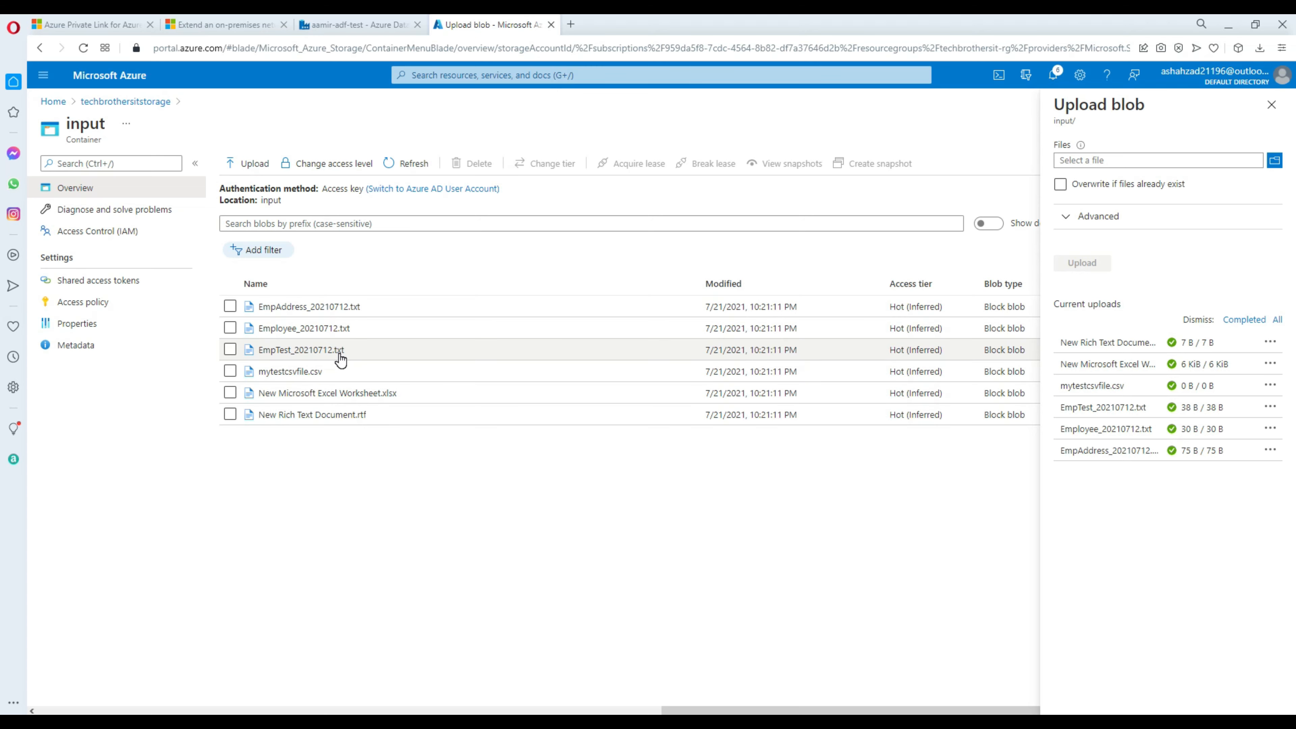
Open the output container of the same storage account and upload the same six ADF folder files to it.
{"action": "left_click", "coordinate": [134, 105]}
{"action": "left_click", "coordinate": [260, 308]}
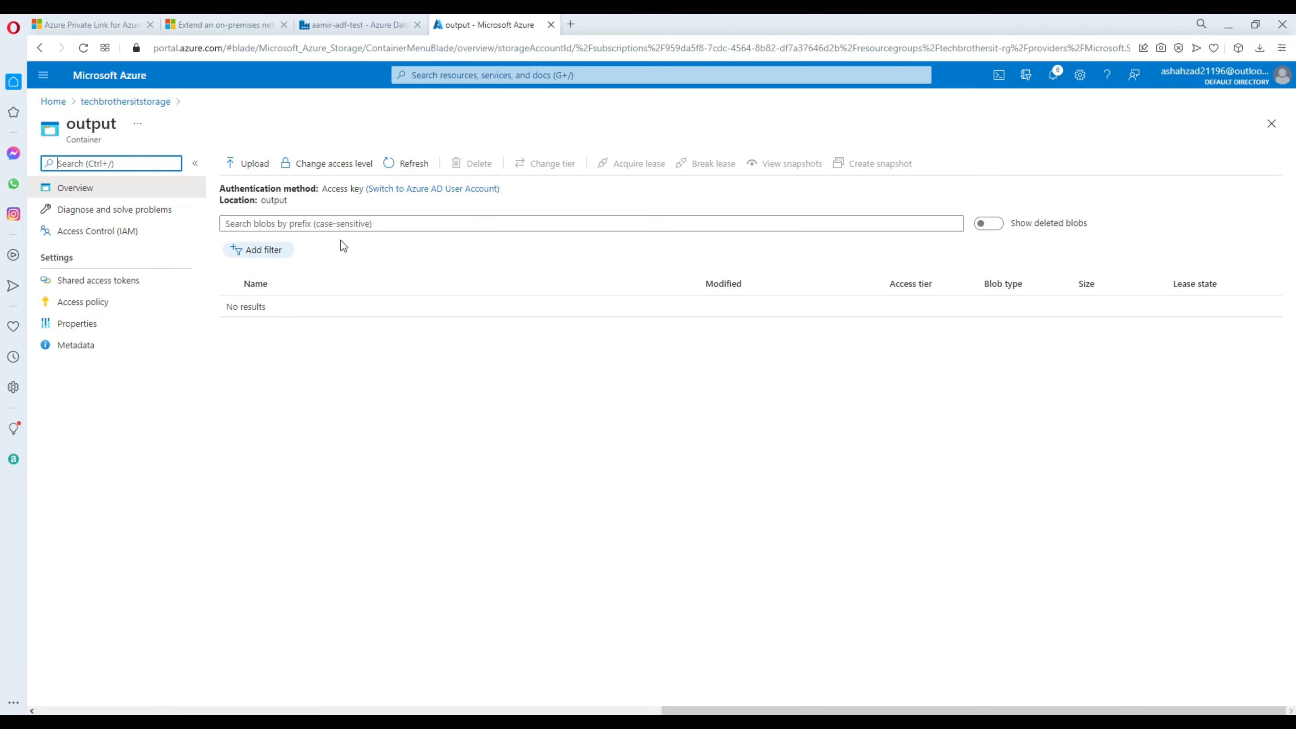
{"action": "left_click", "coordinate": [240, 163]}
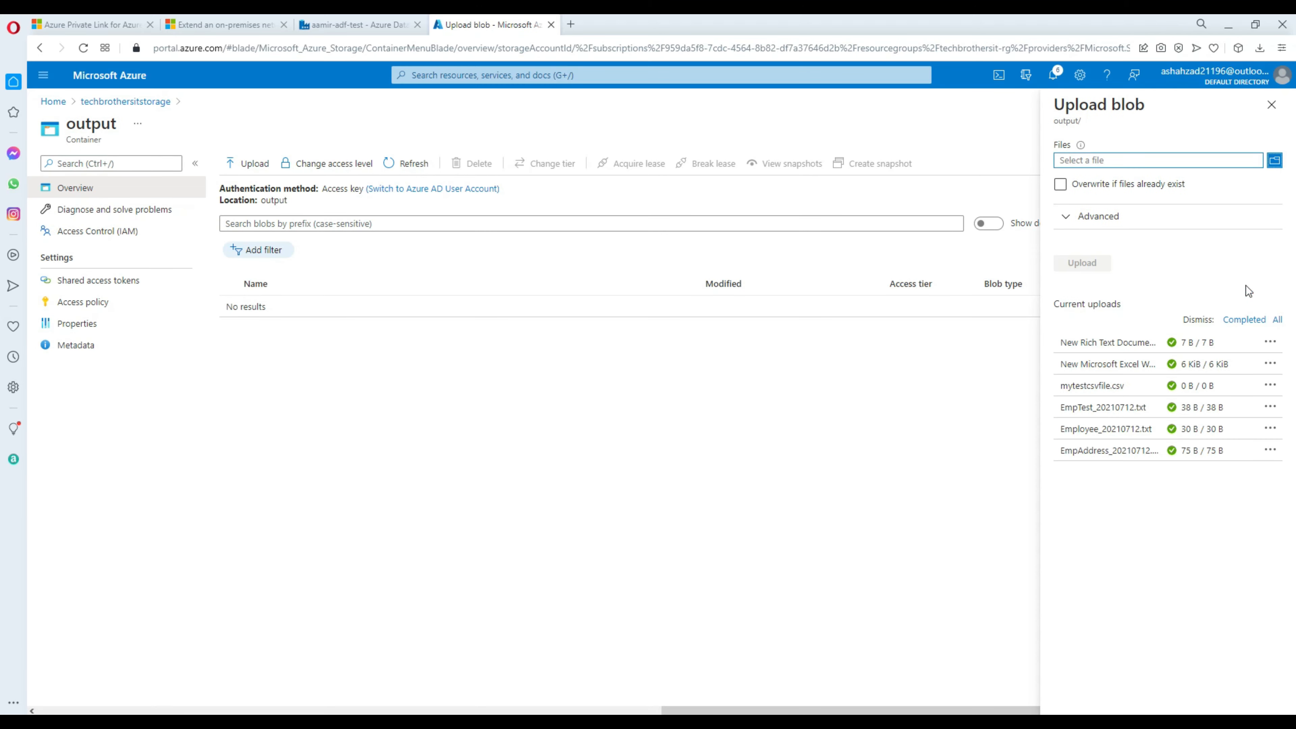
{"action": "left_click", "coordinate": [1274, 161]}
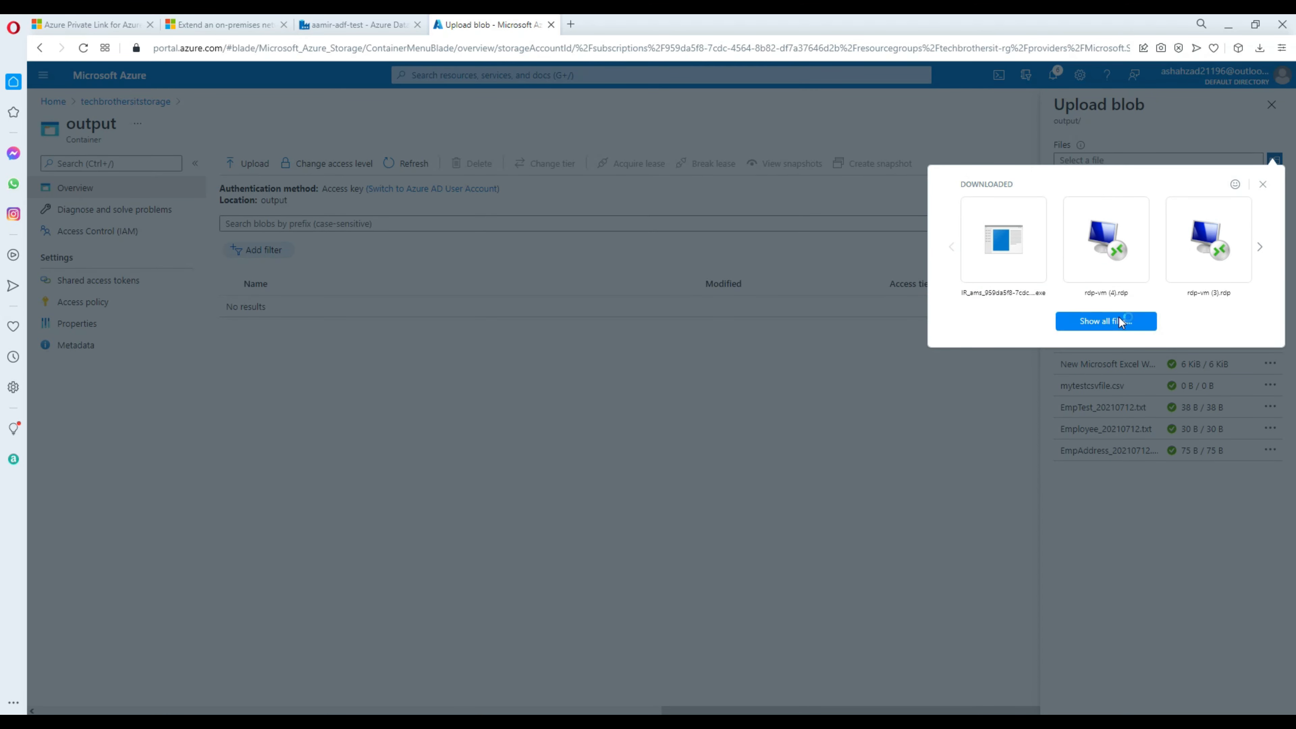
{"action": "left_click", "coordinate": [1119, 316]}
{"action": "left_click_drag", "start_coordinate": [156, 205], "coordinate": [569, 174]}
{"action": "left_click", "coordinate": [539, 360]}
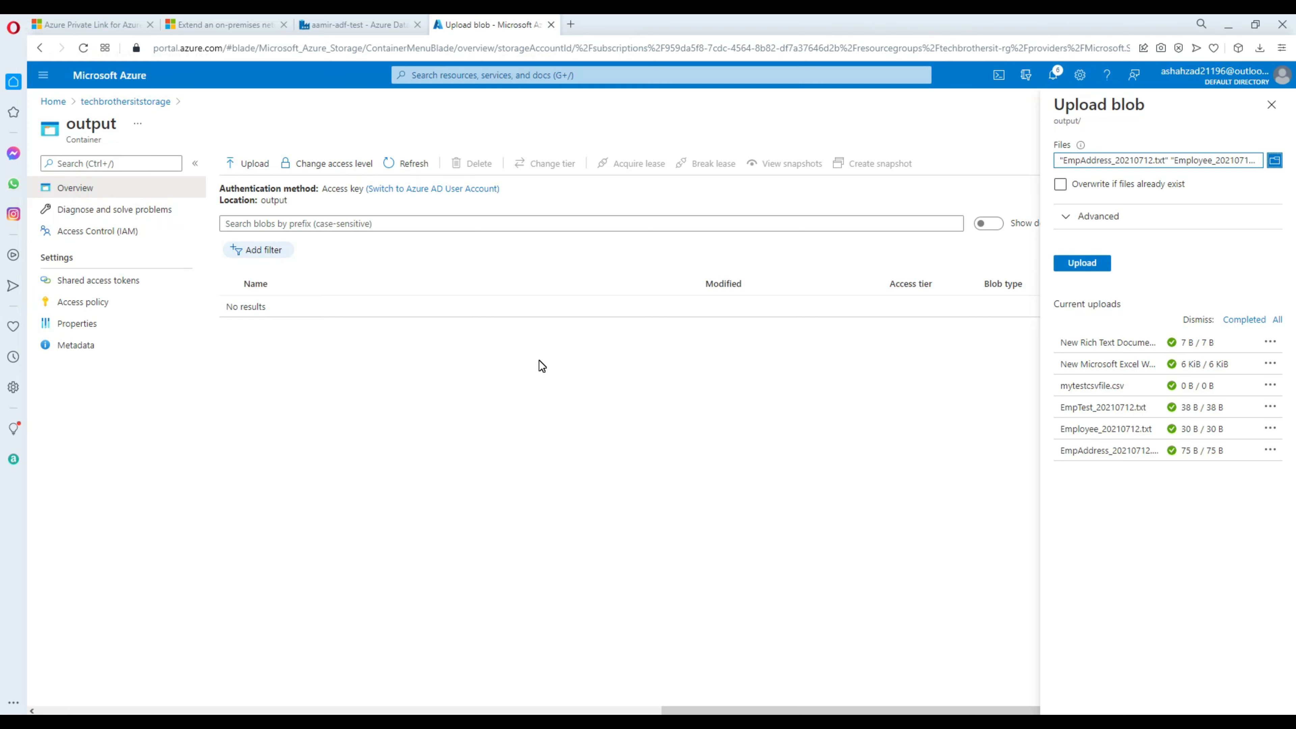
{"action": "left_click", "coordinate": [1094, 263]}
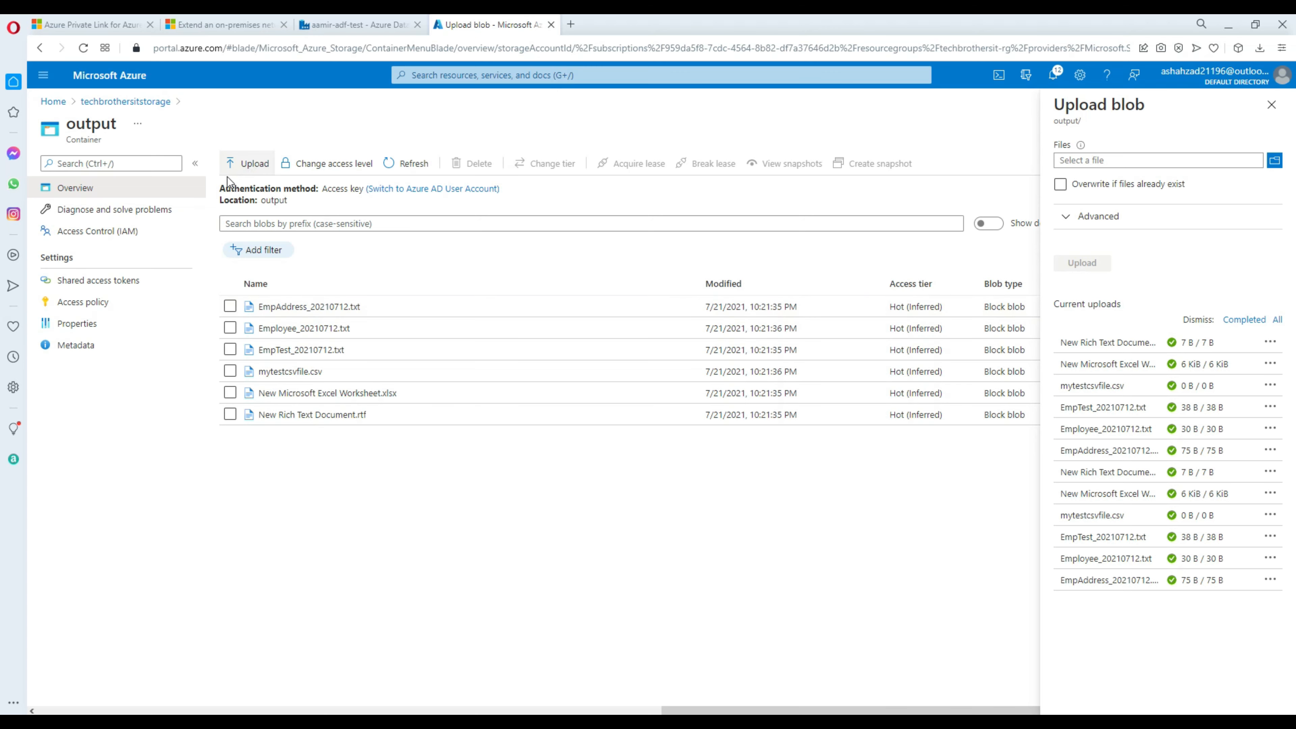
Examine the logs container and the contents of its first folder, and return to the container list.
{"action": "left_click", "coordinate": [137, 108]}
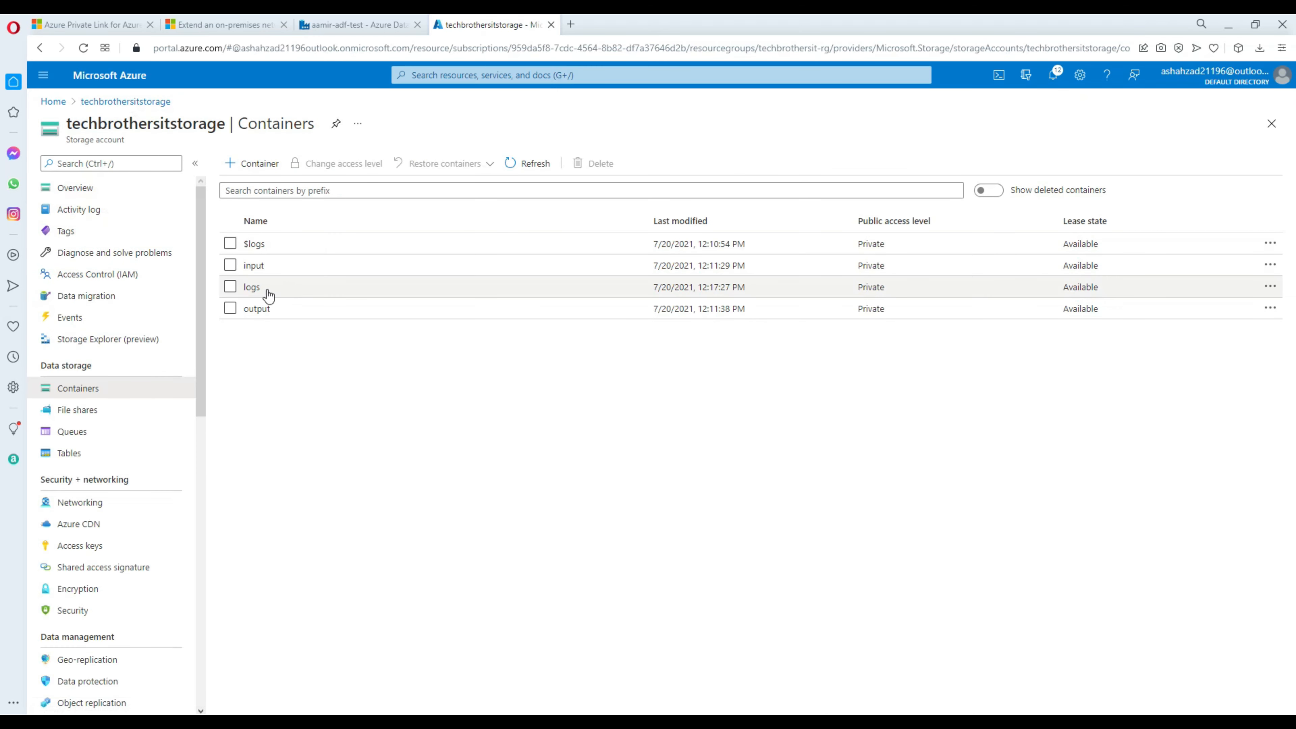
{"action": "left_click", "coordinate": [252, 293]}
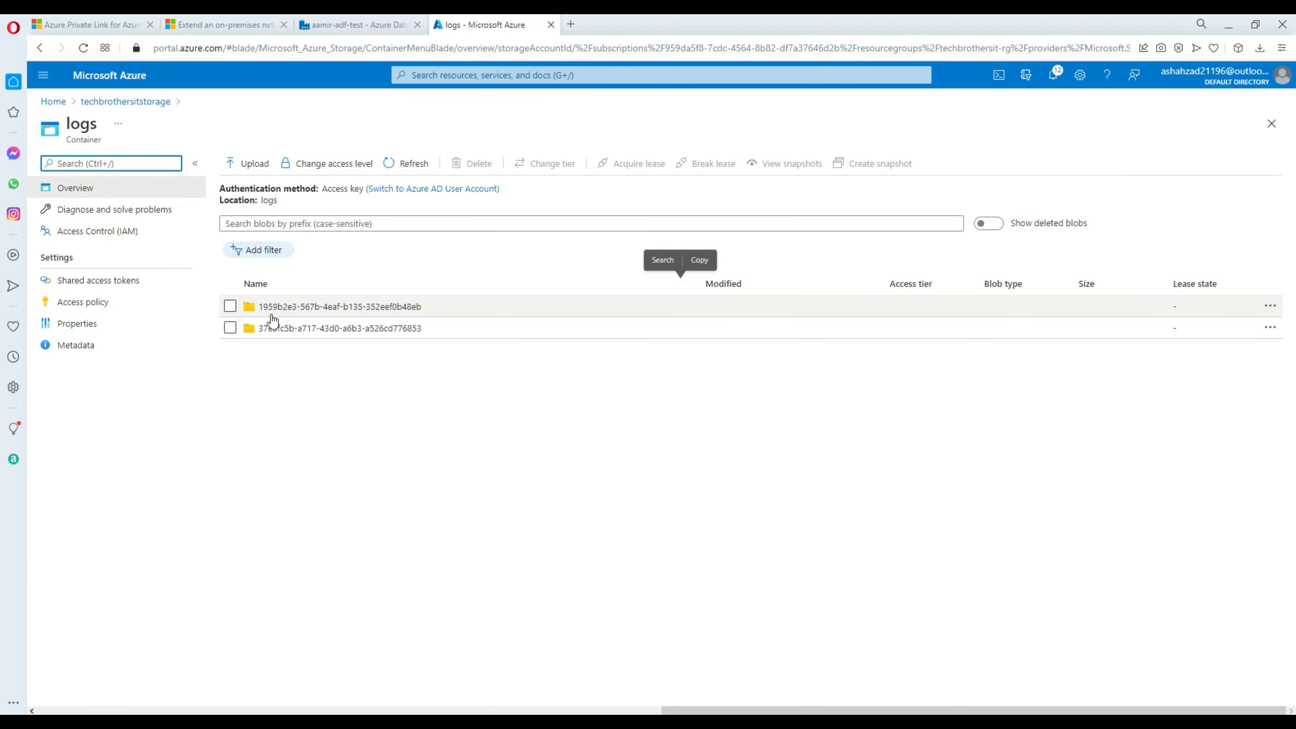
{"action": "left_click", "coordinate": [272, 313]}
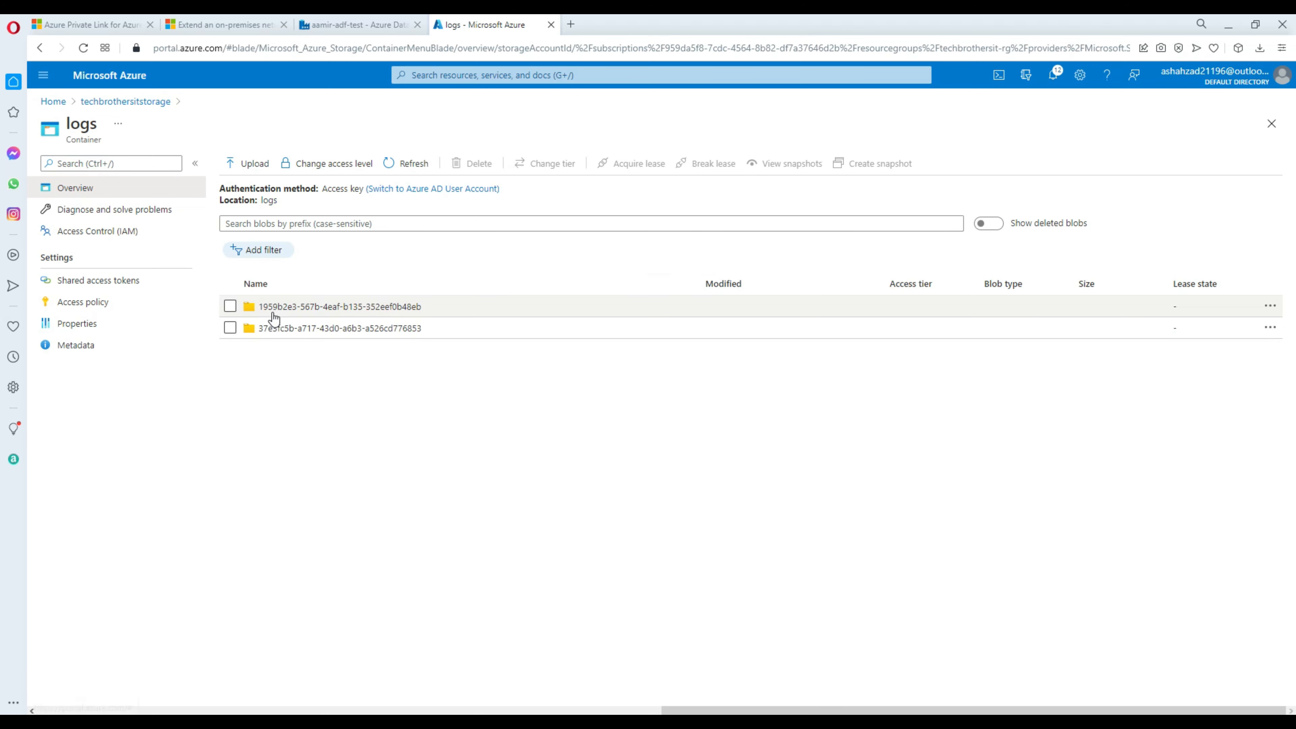
{"action": "left_click", "coordinate": [355, 309]}
{"action": "left_click", "coordinate": [353, 309]}
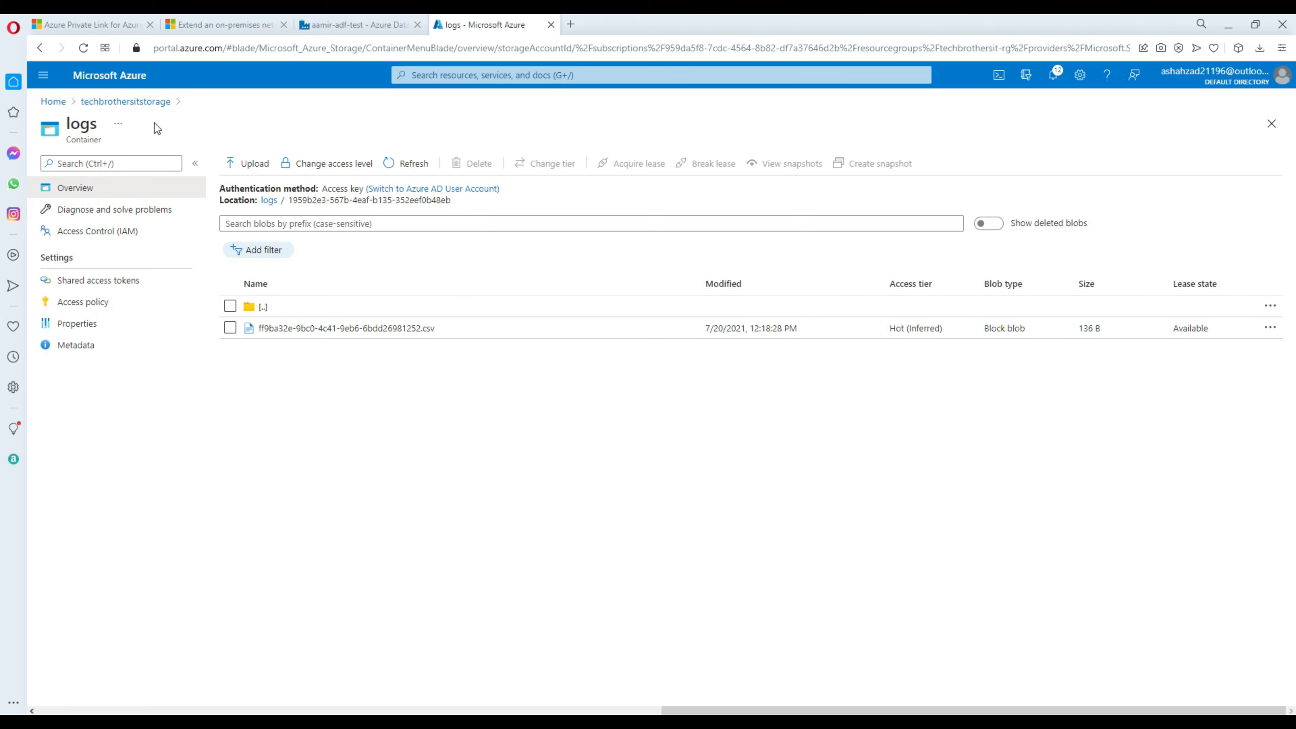
{"action": "left_click", "coordinate": [150, 104]}
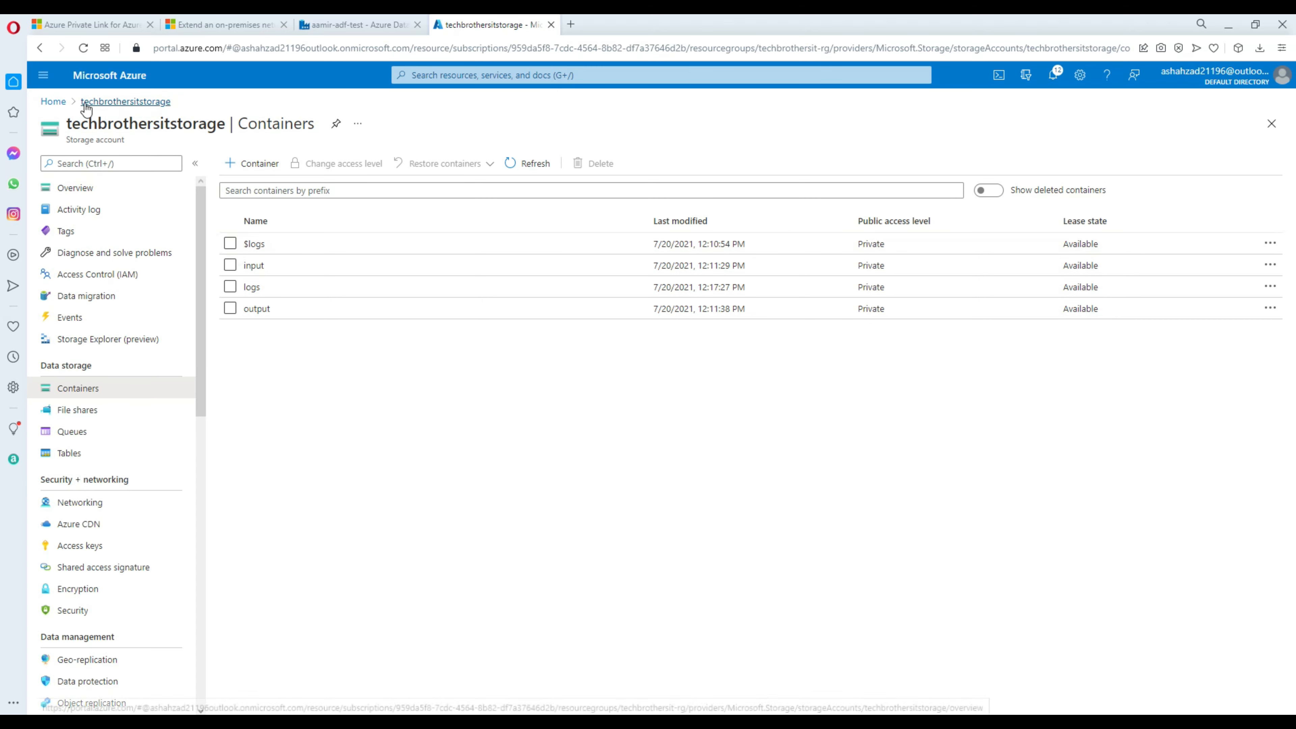
Review the resources in the techbrothersit-rg resource group from the portal home page, and return home.
{"action": "left_click", "coordinate": [53, 102]}
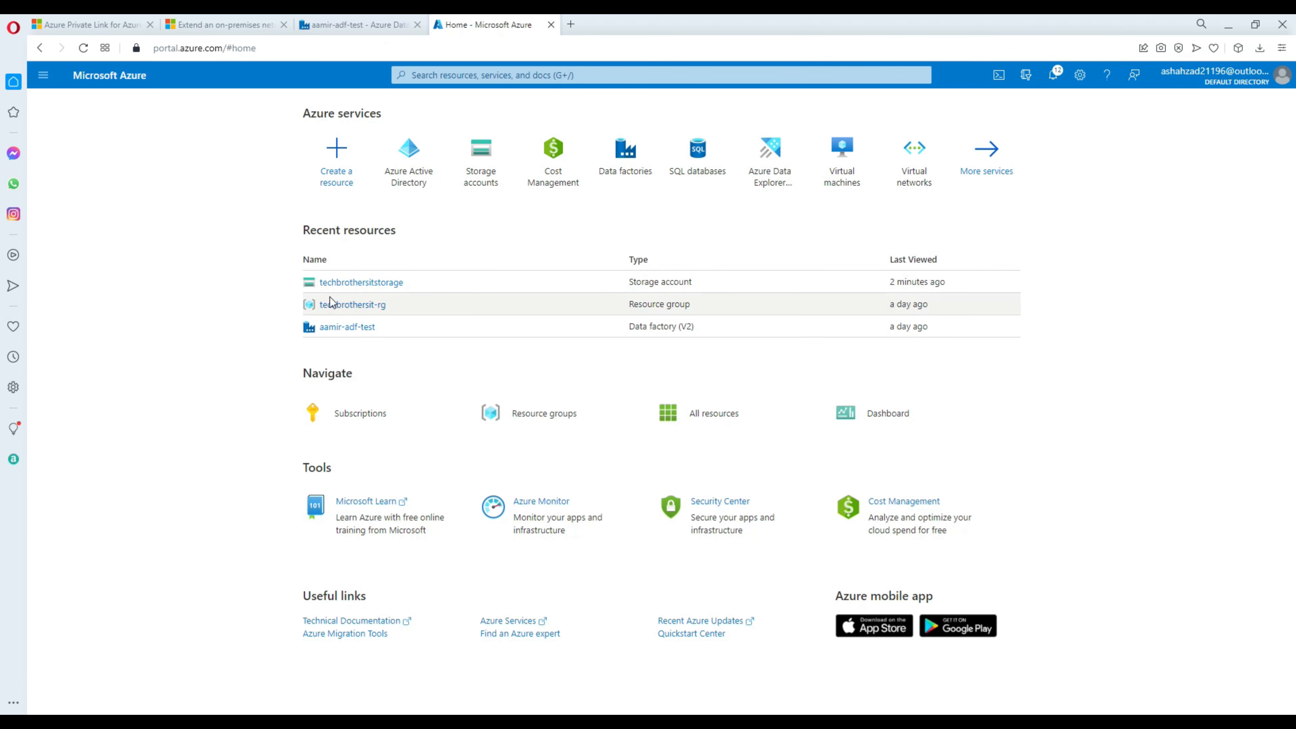
{"action": "left_click", "coordinate": [356, 306]}
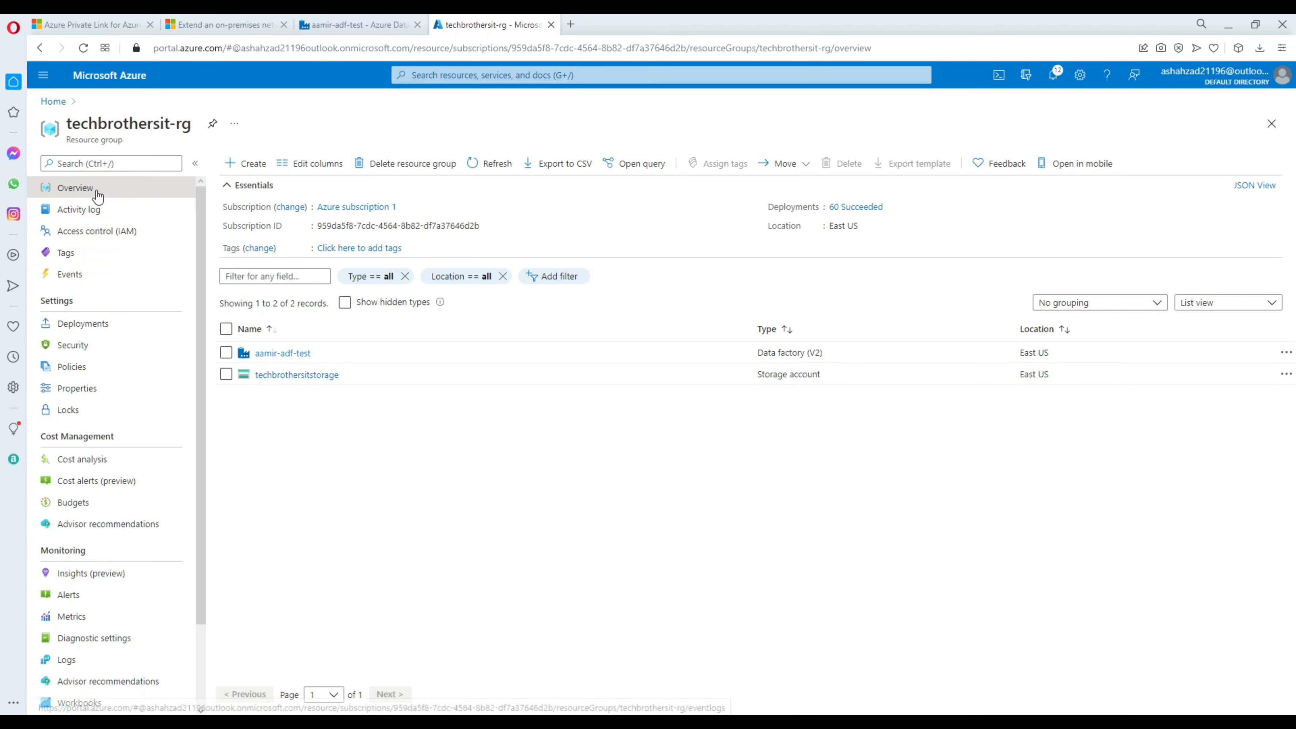
{"action": "left_click", "coordinate": [67, 107]}
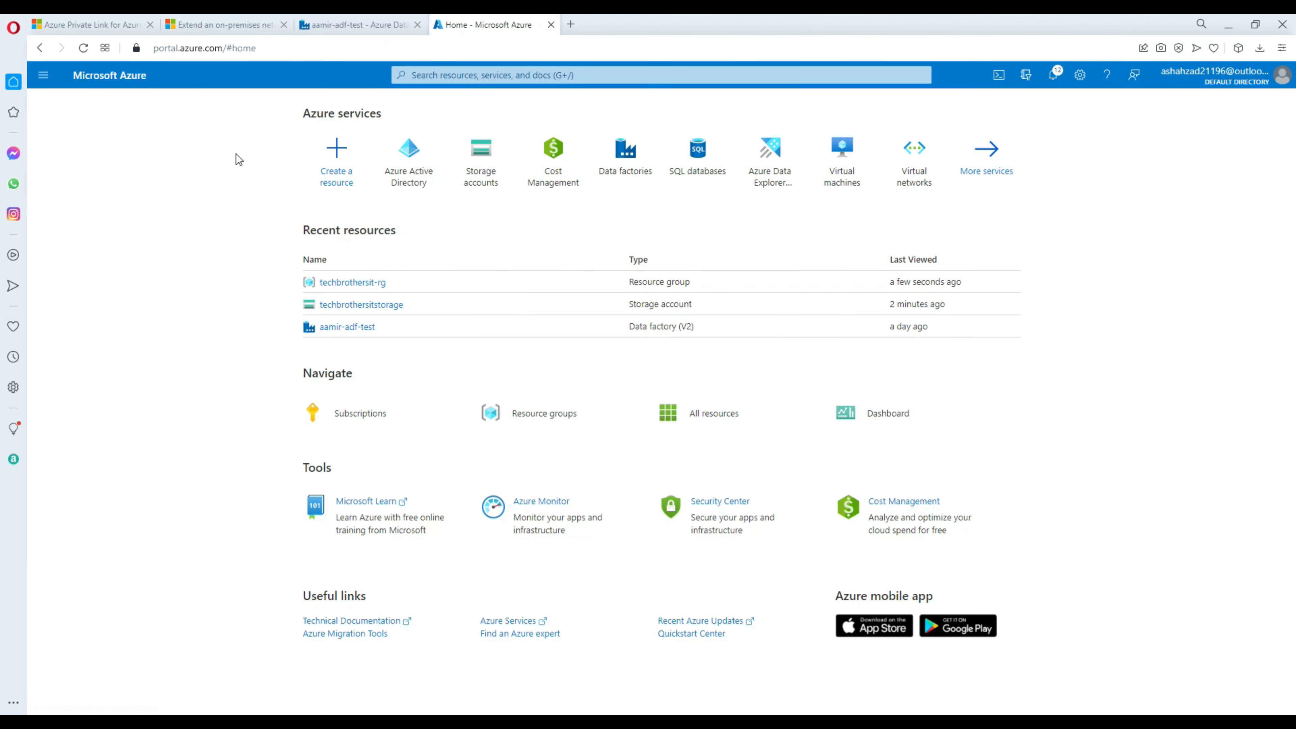
Search the portal for "azure sql", open the SQL databases service and start creating a new SQL database.
{"action": "left_click", "coordinate": [449, 75]}
{"action": "type", "text": "sql"}
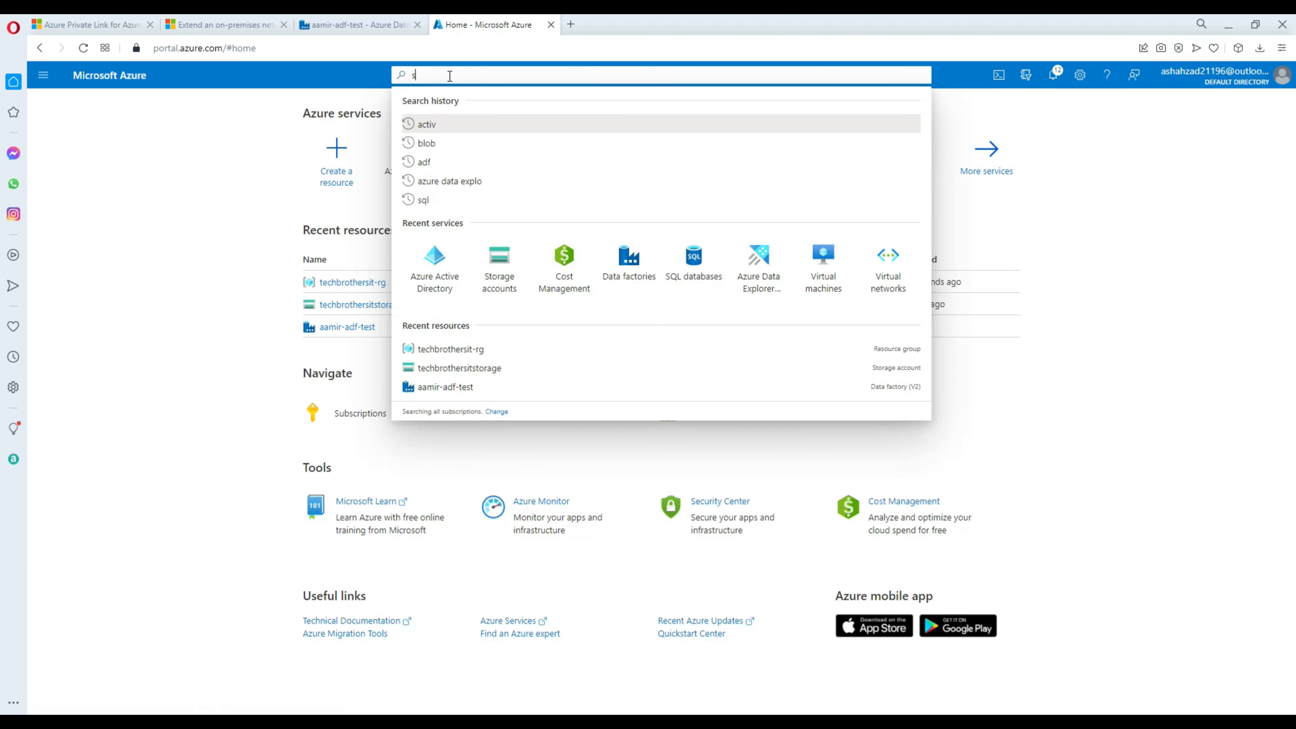
{"action": "key", "text": "BackSpace"}
{"action": "key", "text": "BackSpace"}
{"action": "key", "text": "BackSpace"}
{"action": "type", "text": "azure "}
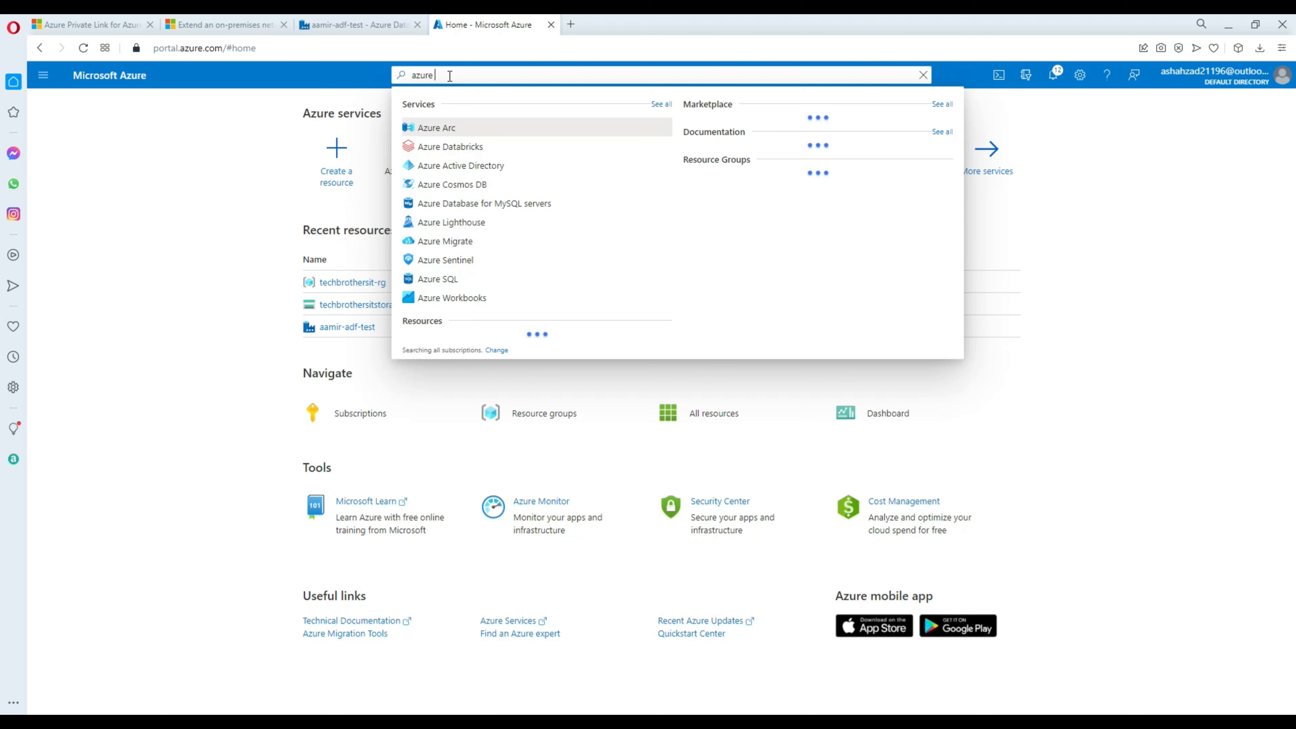
{"action": "type", "text": "sql"}
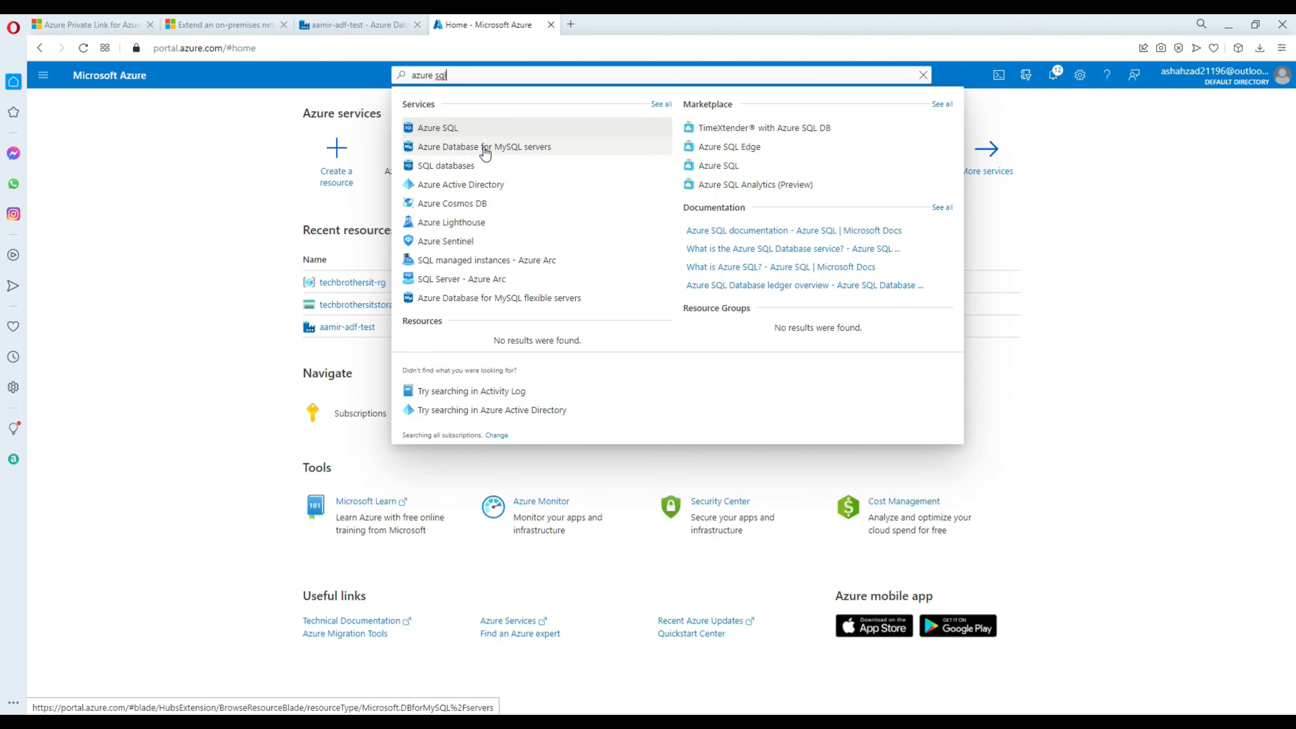
{"action": "left_click", "coordinate": [462, 165]}
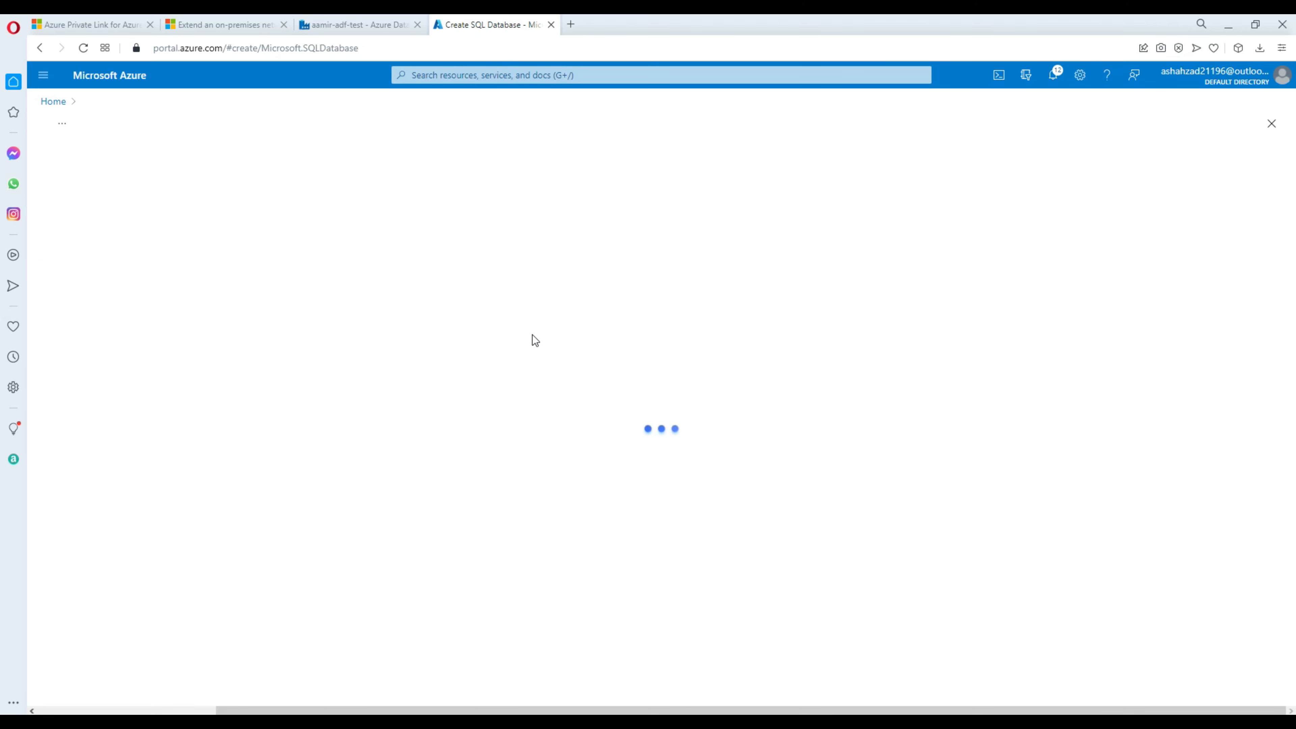
Assign the new SQL database to the techbrothersit-rg resource group and name it techbrothersdb.
{"action": "left_click", "coordinate": [492, 334]}
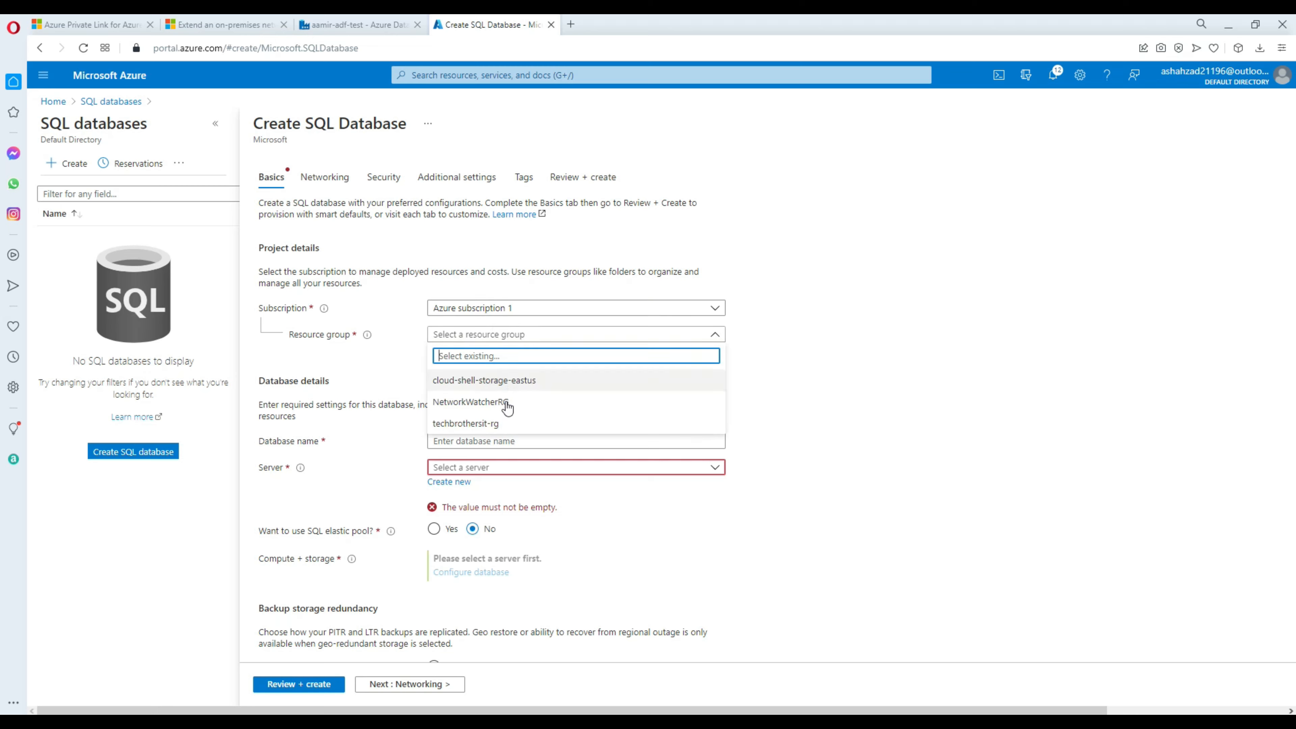
{"action": "left_click", "coordinate": [494, 427]}
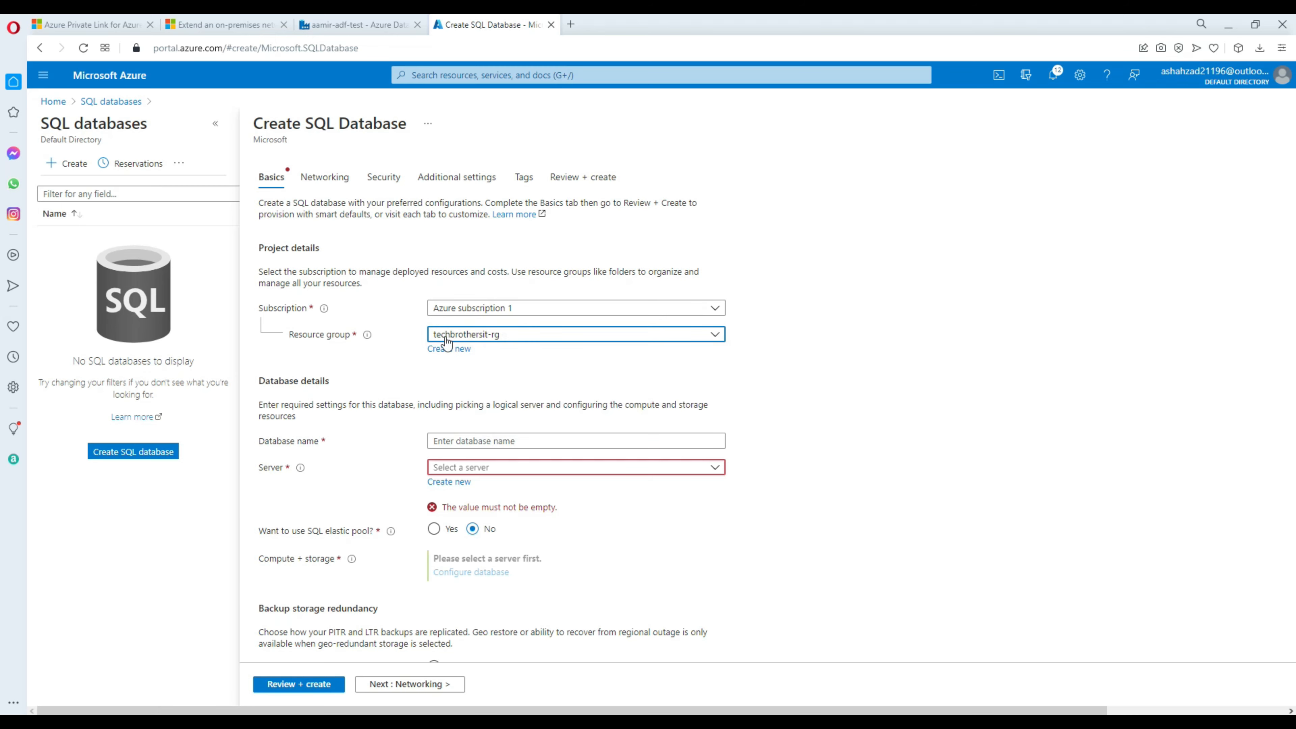
{"action": "left_click", "coordinate": [458, 441]}
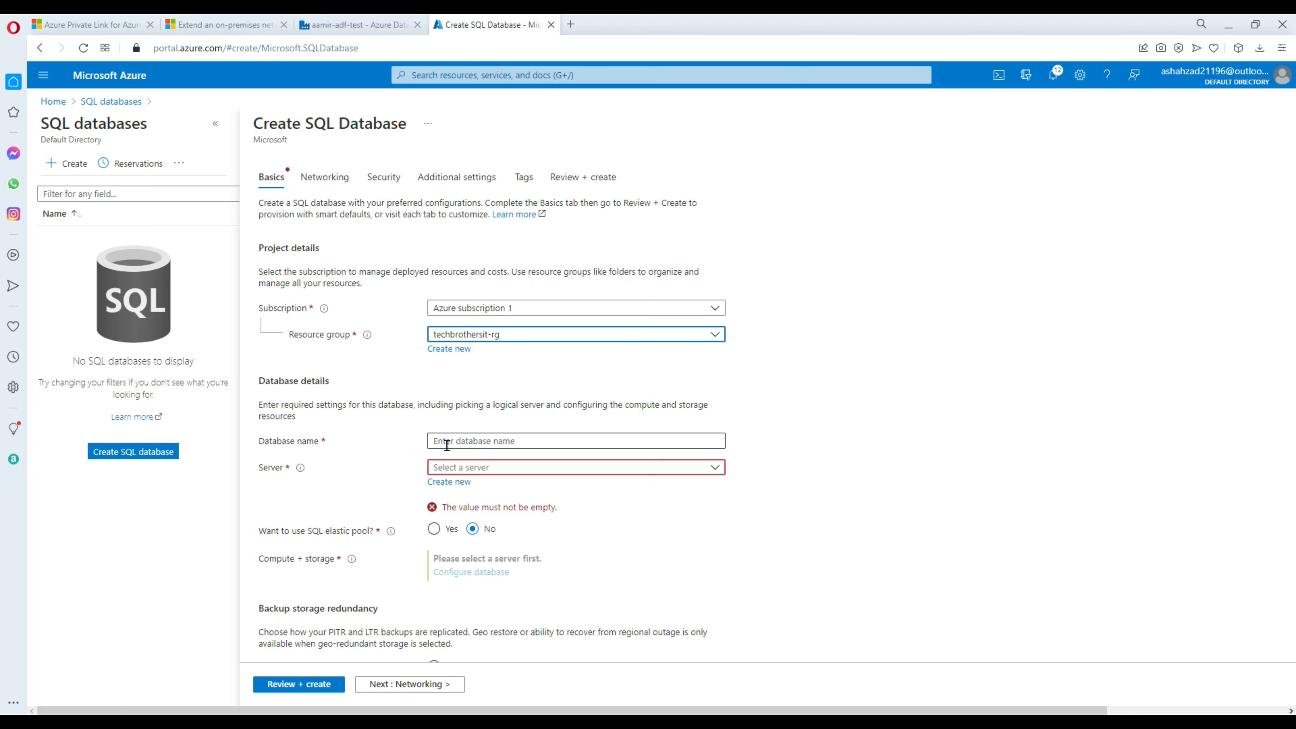
{"action": "type", "text": "tech"}
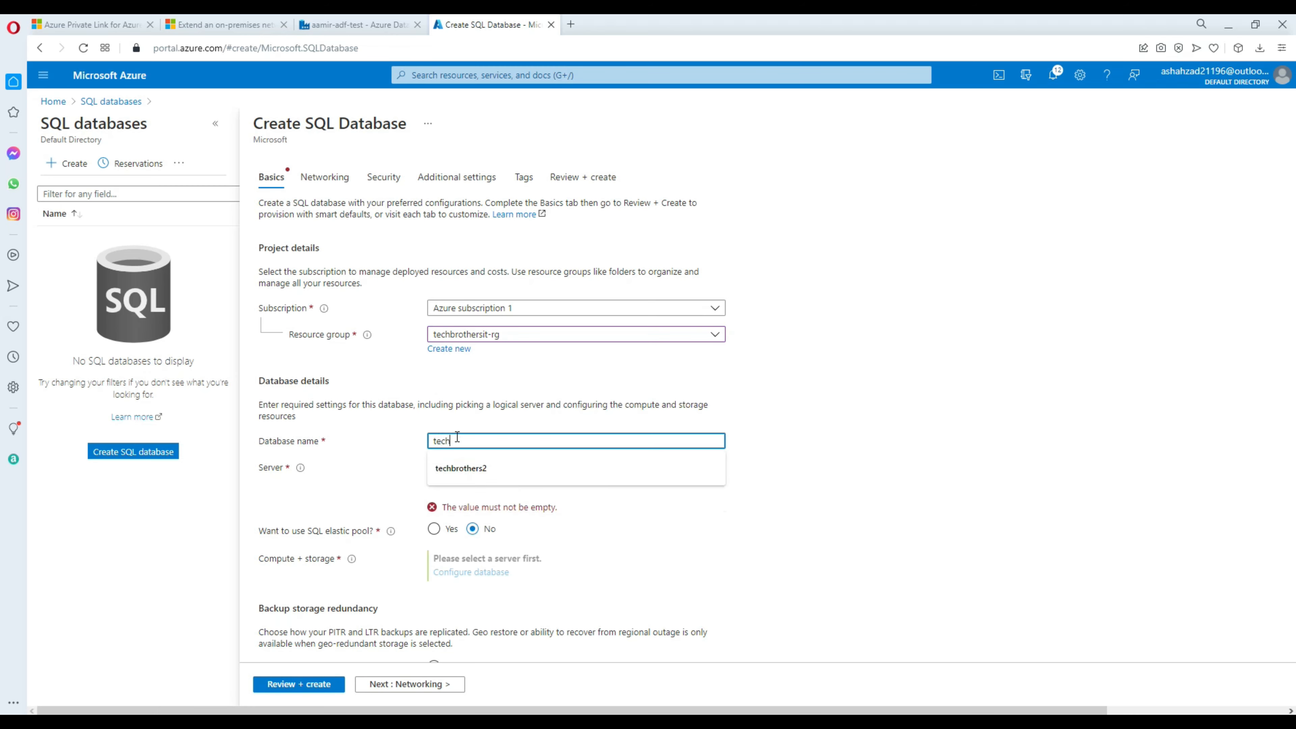
{"action": "type", "text": "brothers"}
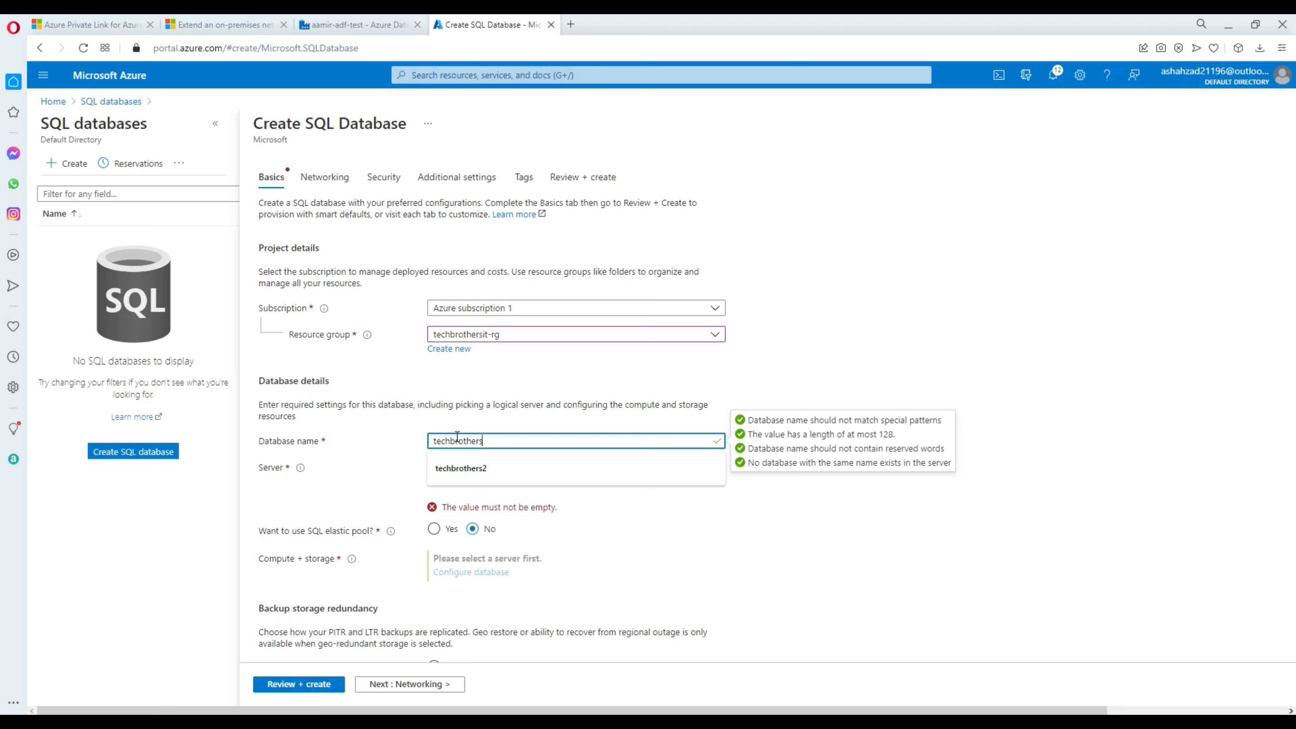
{"action": "type", "text": "sever"}
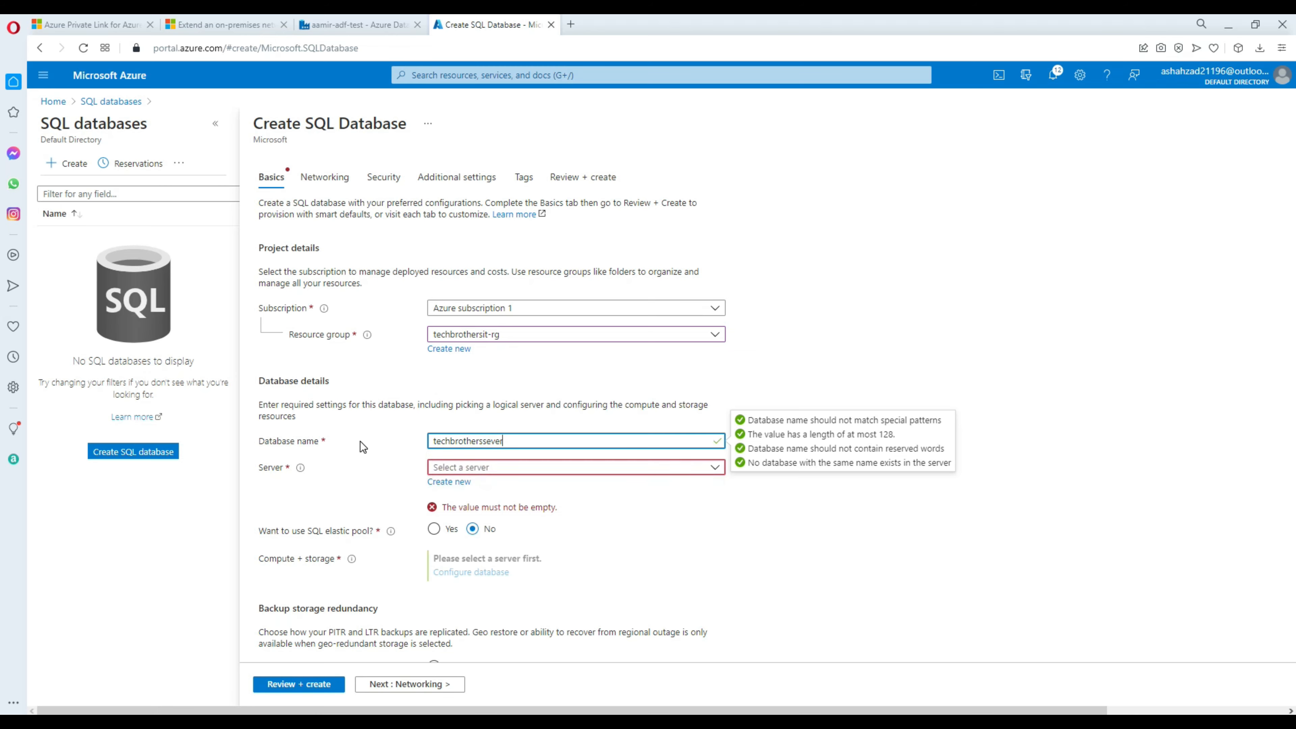
{"action": "left_click", "coordinate": [361, 441]}
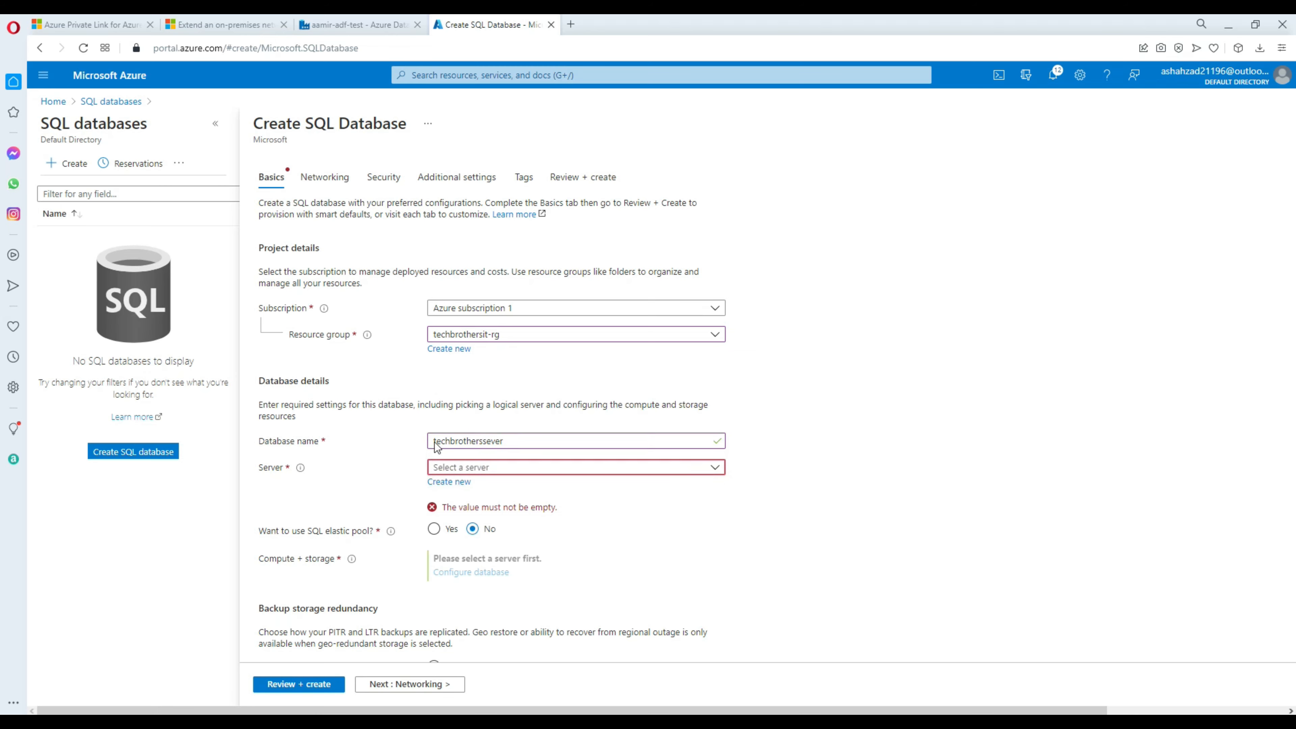
{"action": "left_click_drag", "start_coordinate": [505, 441], "coordinate": [491, 445]}
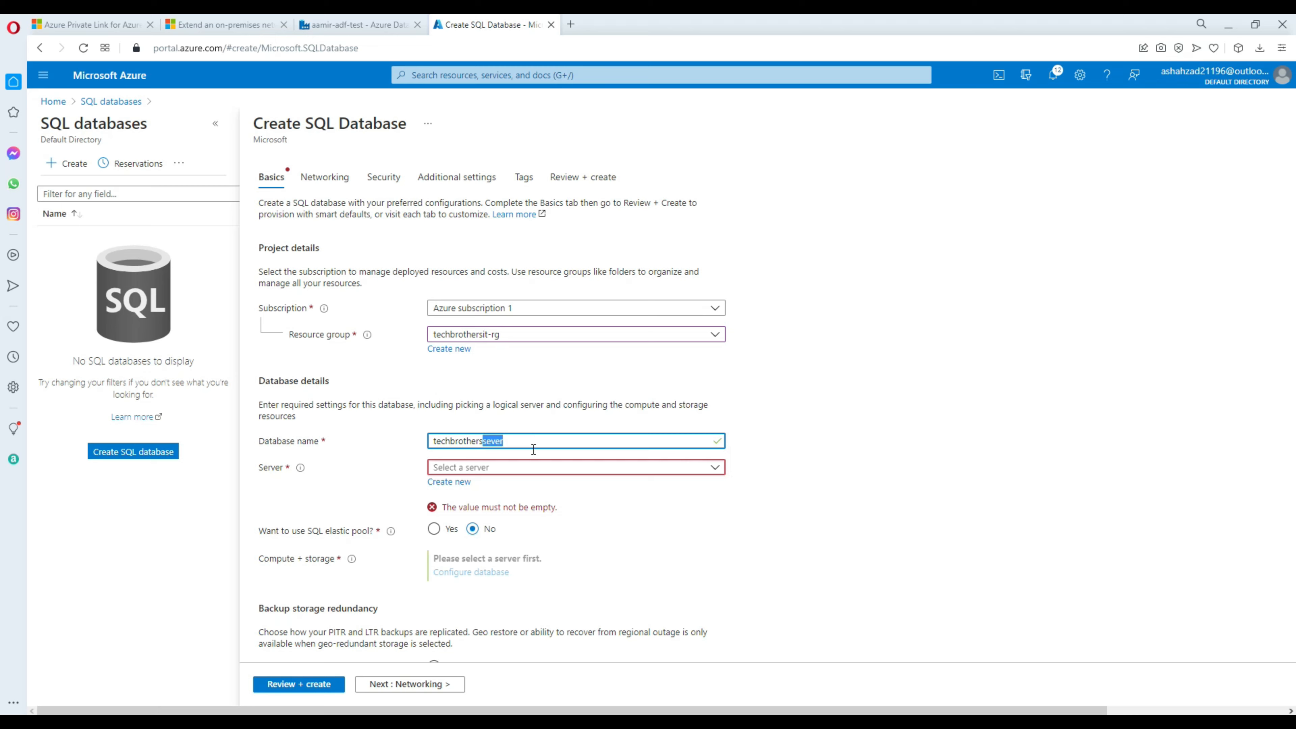
{"action": "type", "text": "db"}
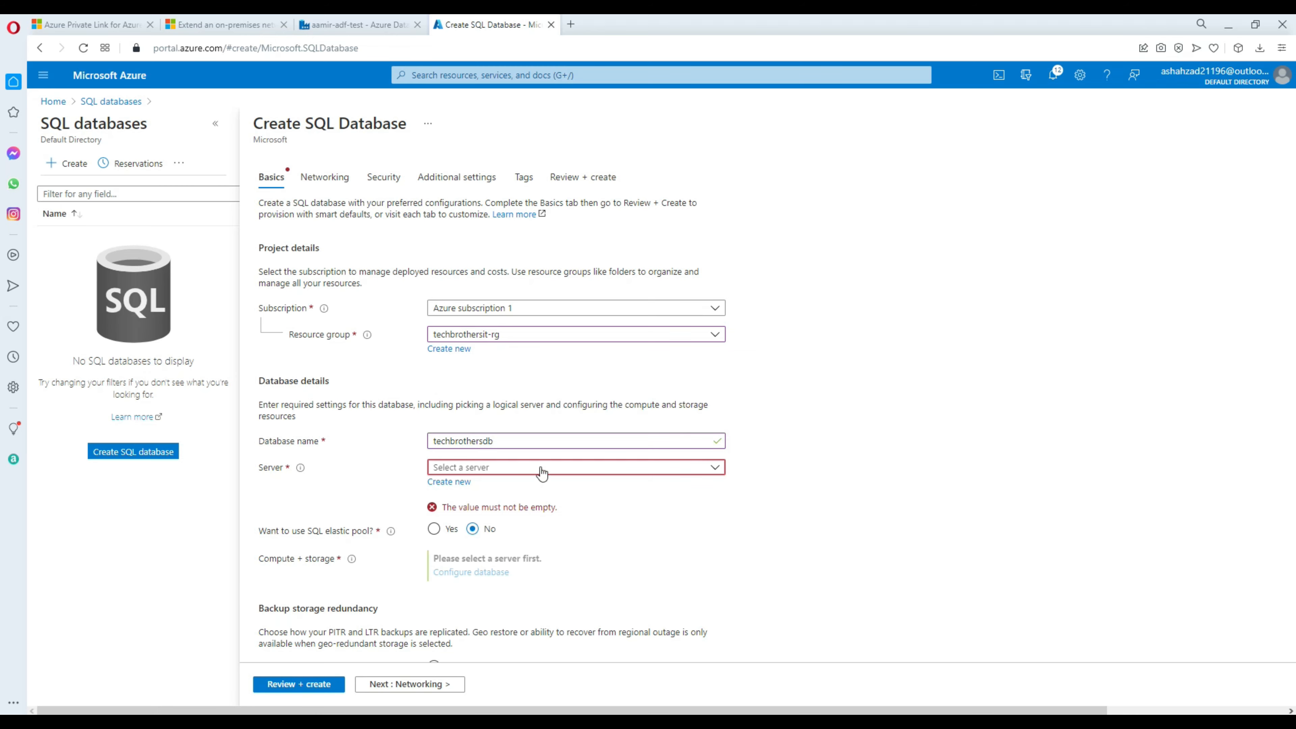
{"action": "left_click", "coordinate": [549, 471]}
{"action": "type", "text": "techbrothersserver"}
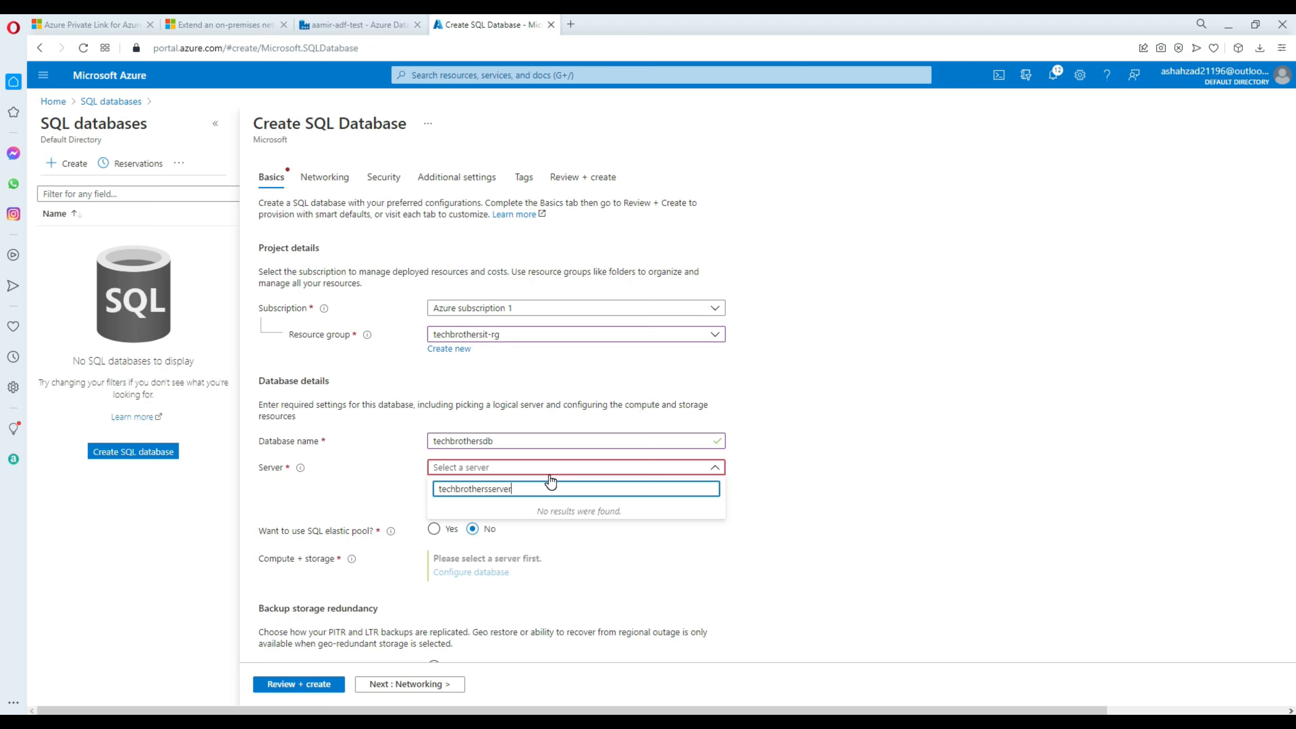
{"action": "left_click", "coordinate": [867, 446]}
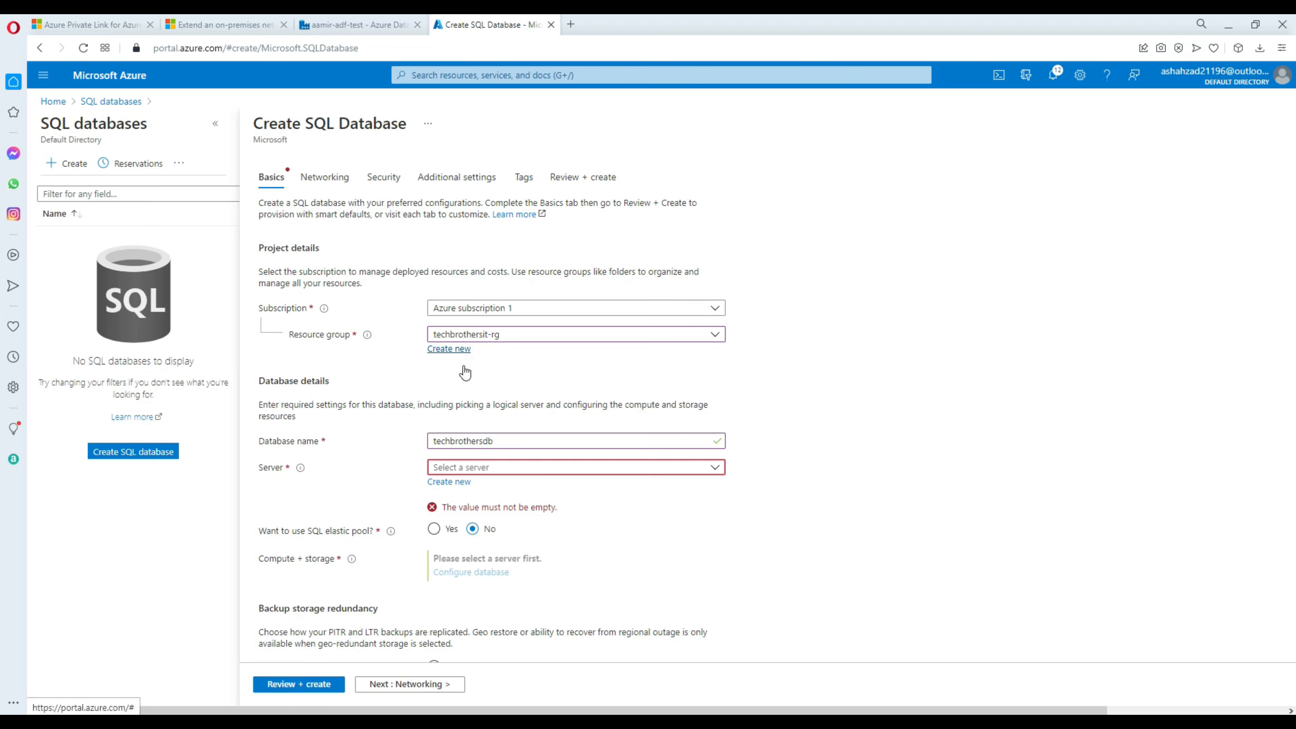
Create a new server named techbrothersserver for the database with admin login tbuser, entering and confirming the admin password.
{"action": "scroll", "coordinate": [511, 372], "scroll_direction": "down", "scroll_amount": 3}
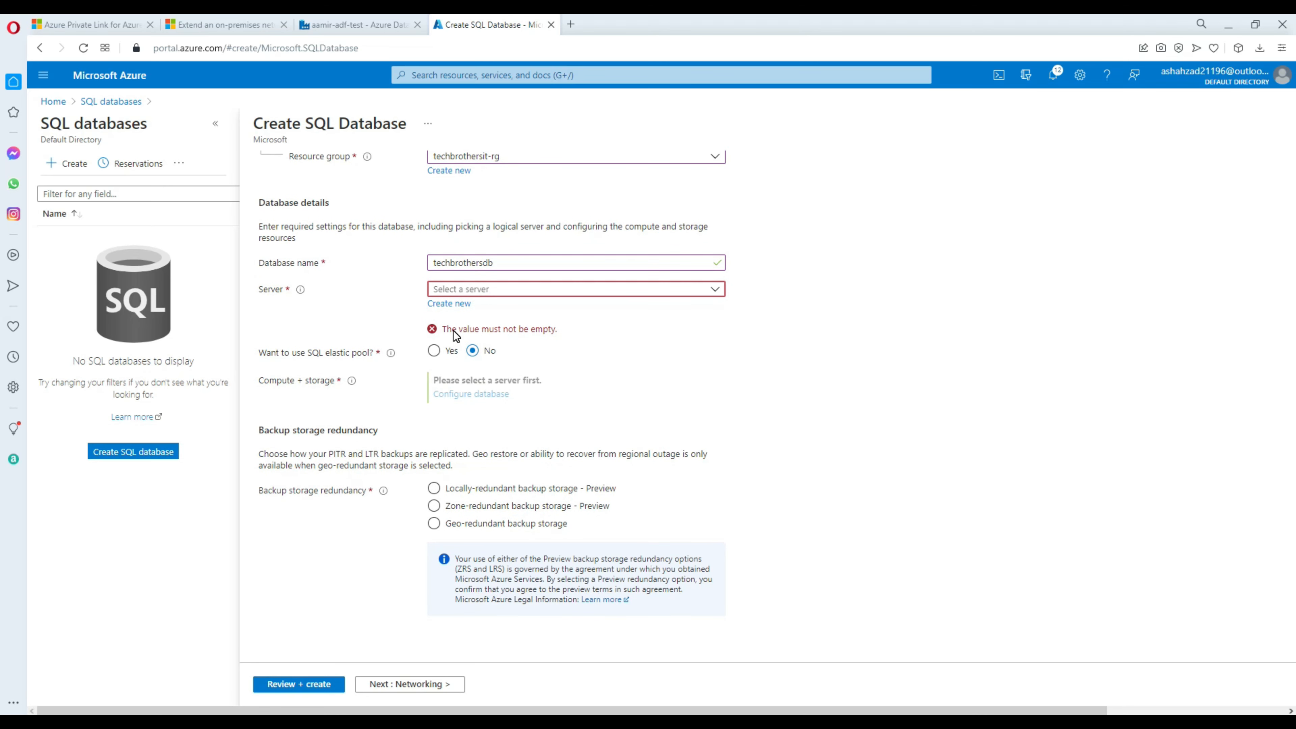
{"action": "left_click", "coordinate": [449, 304]}
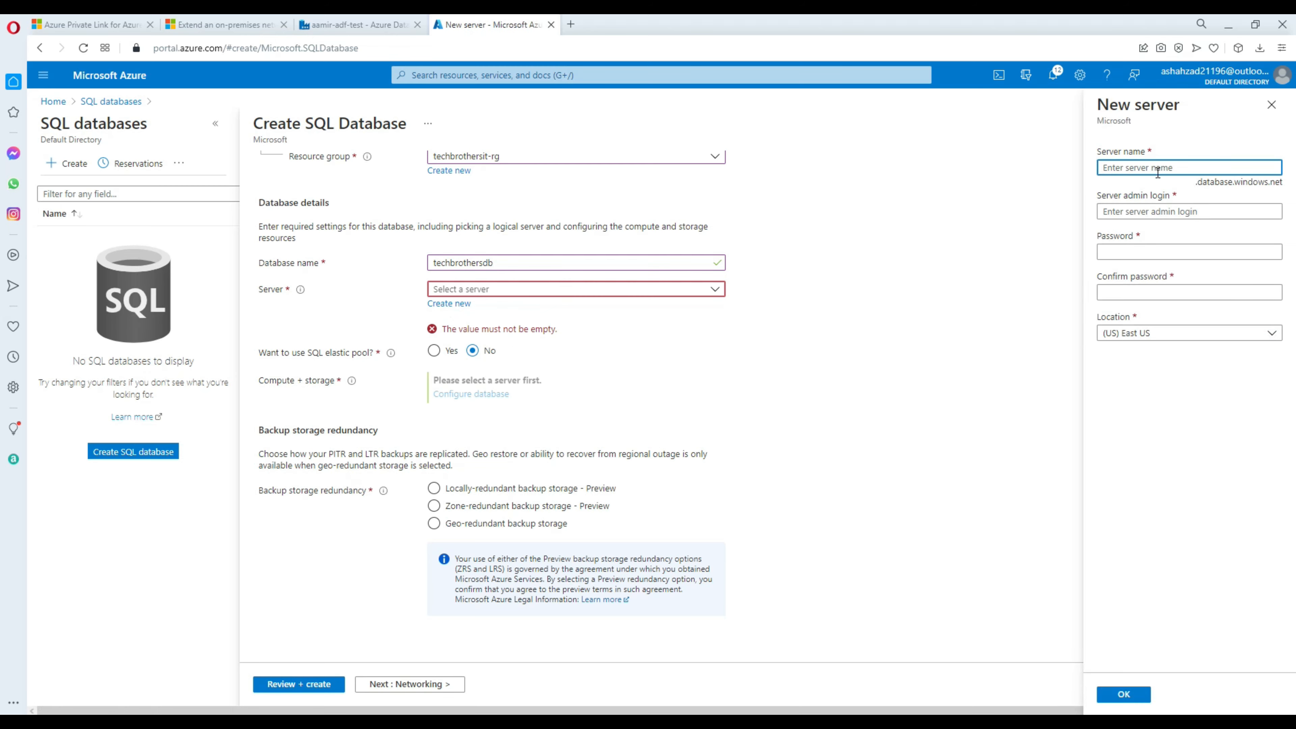
{"action": "type", "text": "techbrothersserver"}
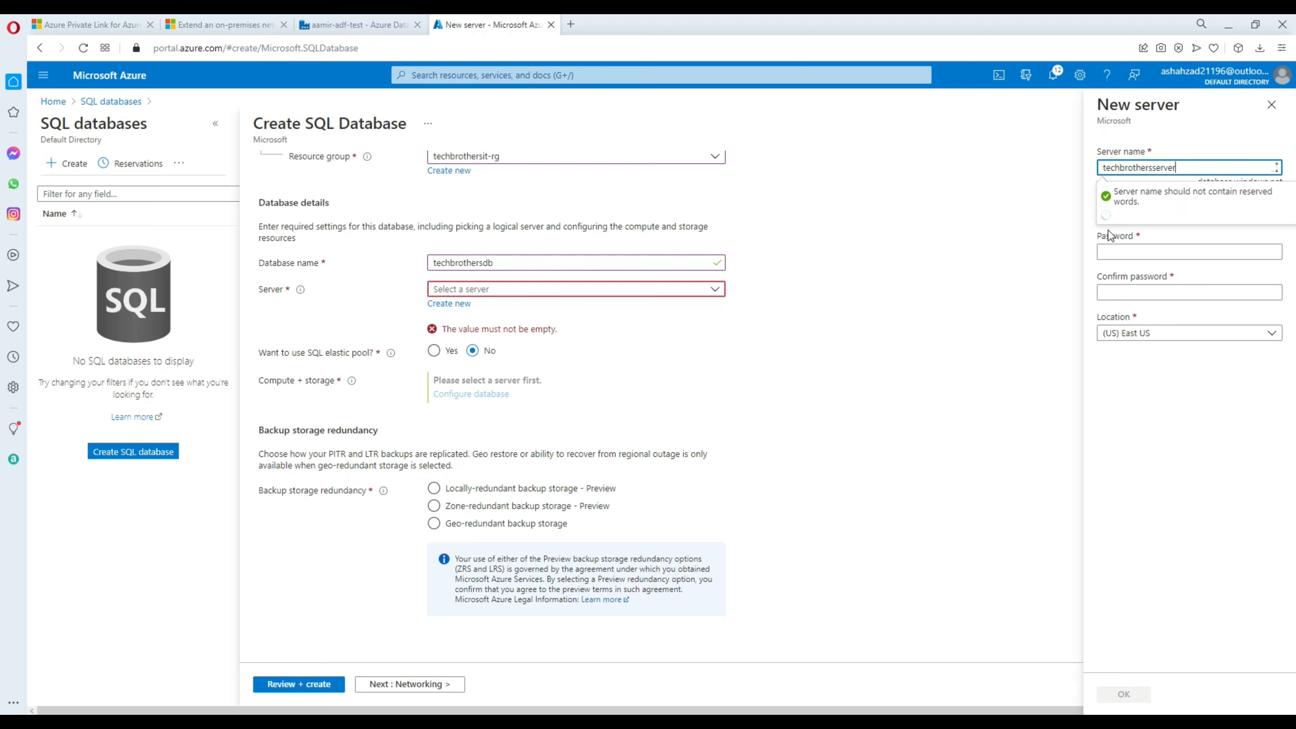
{"action": "left_click", "coordinate": [1152, 219]}
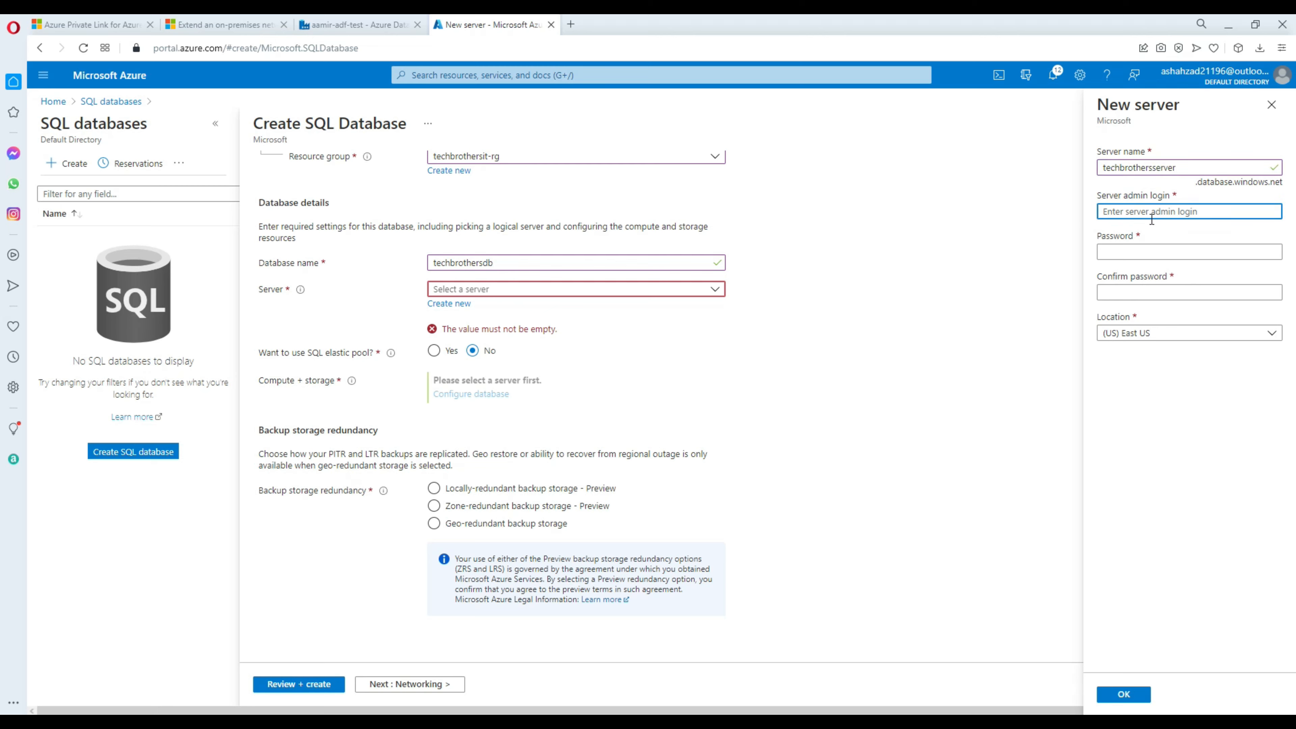
{"action": "type", "text": "tbuser"}
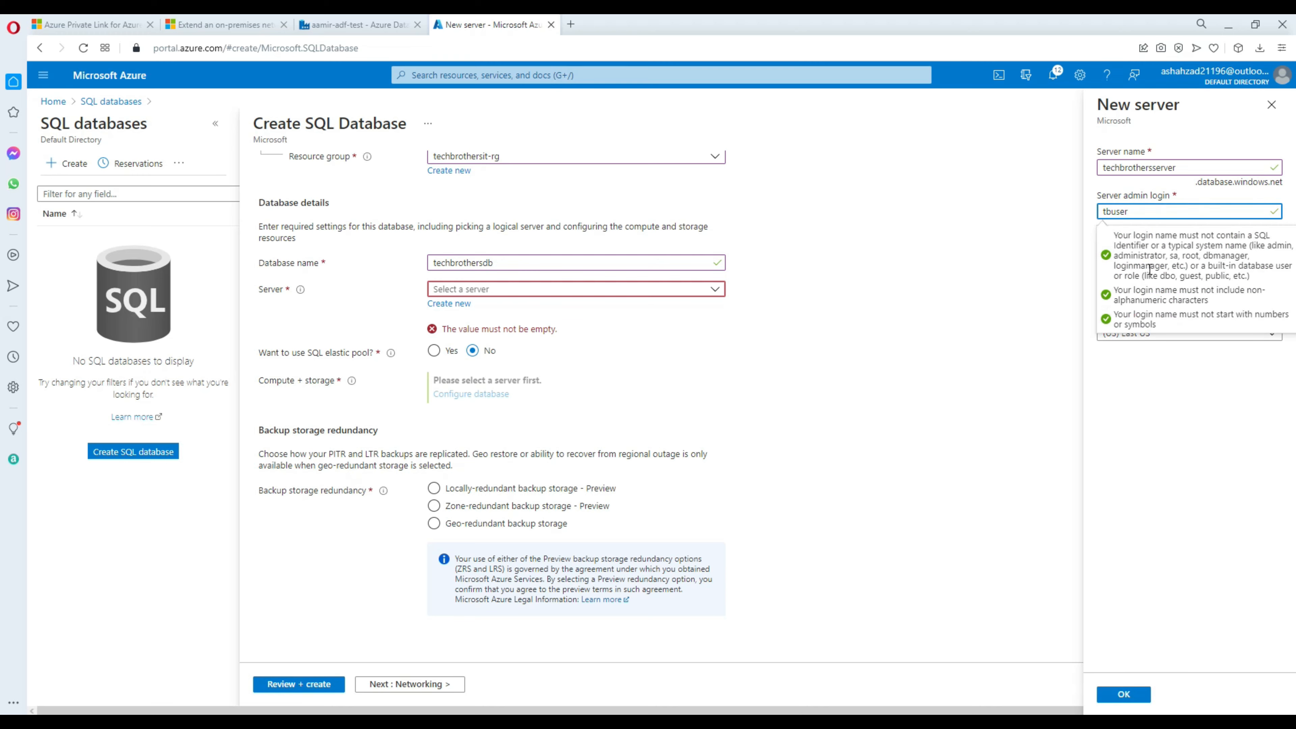
{"action": "left_click", "coordinate": [1110, 251]}
{"action": "type", "text": "••"}
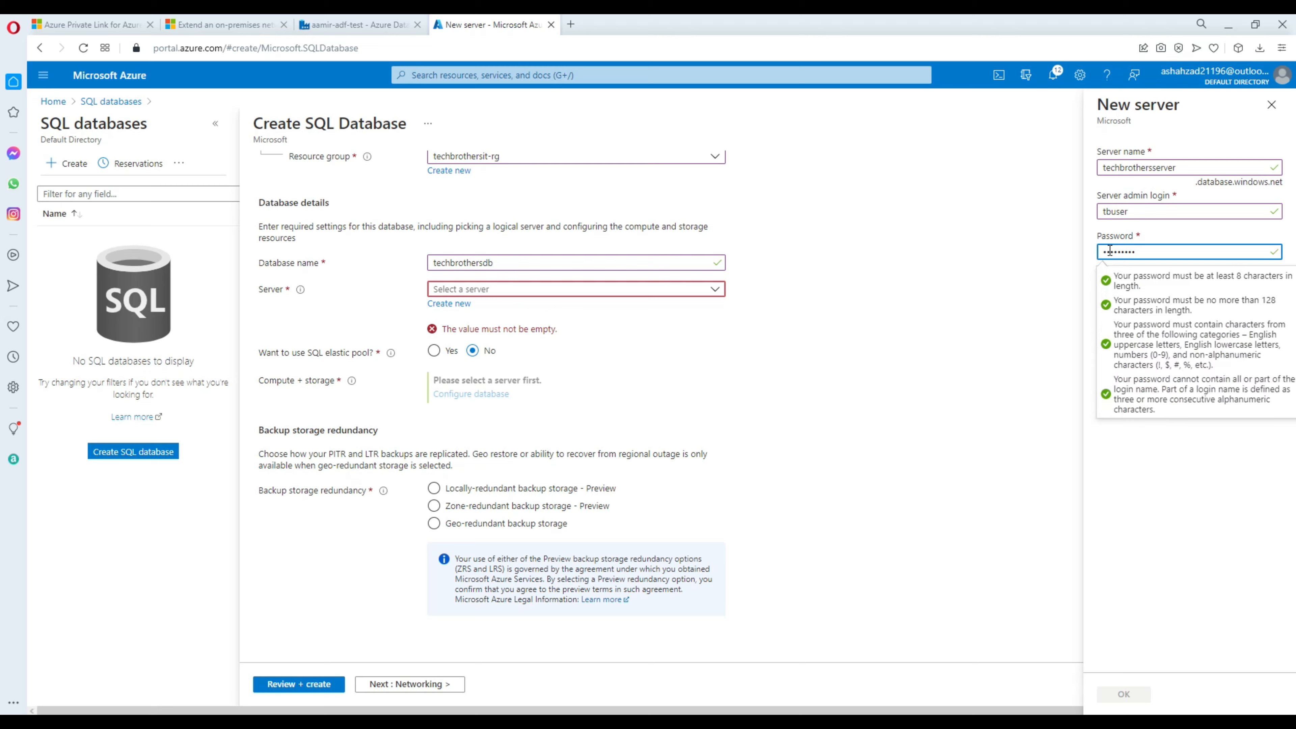
{"action": "left_click", "coordinate": [1126, 295]}
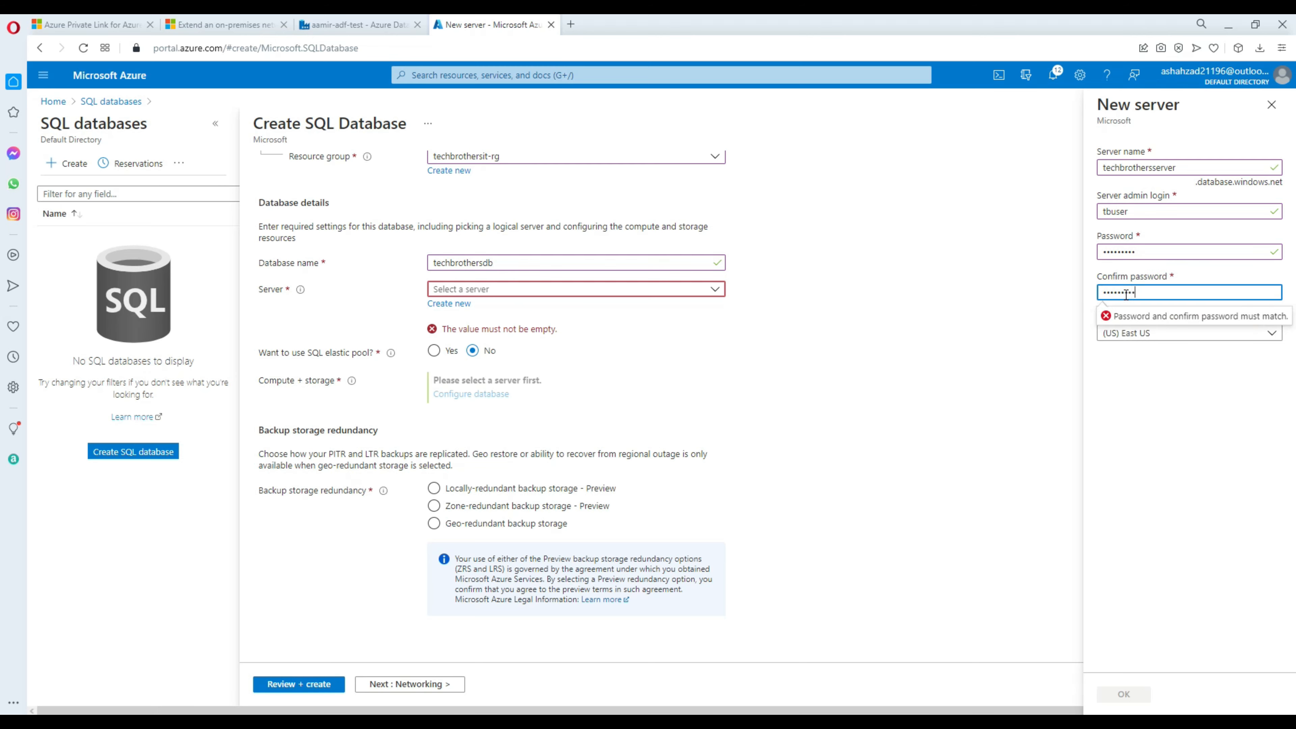
{"action": "left_click", "coordinate": [1122, 696]}
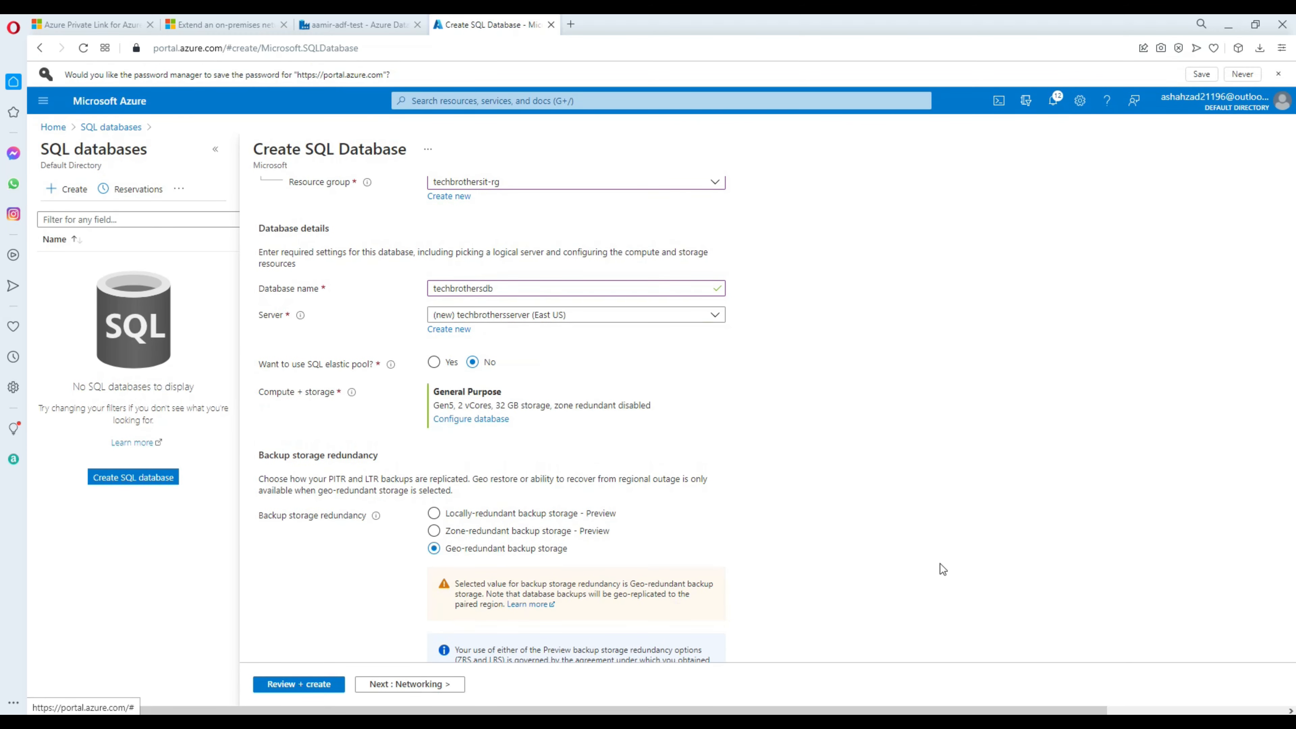
Review the SQL database configuration, create the database and open the deployed resource.
{"action": "scroll", "coordinate": [664, 443], "scroll_direction": "down", "scroll_amount": 2}
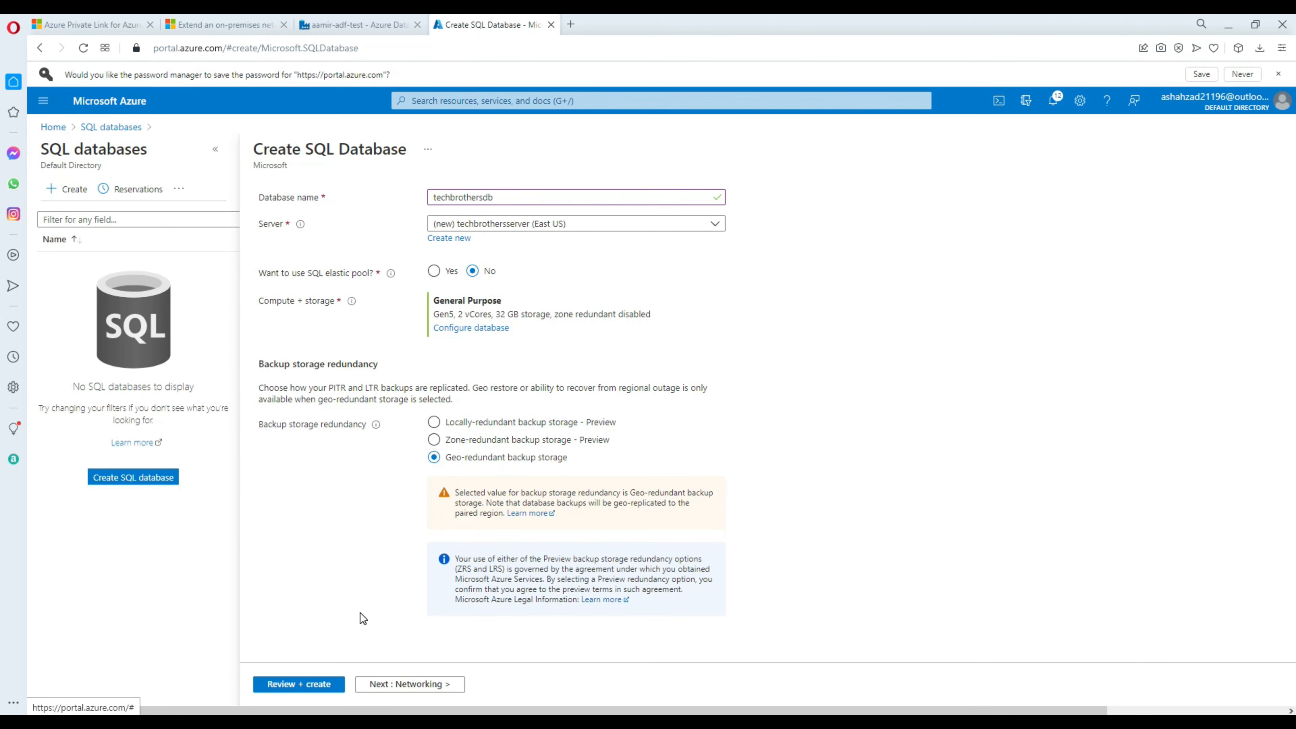
{"action": "left_click", "coordinate": [313, 684]}
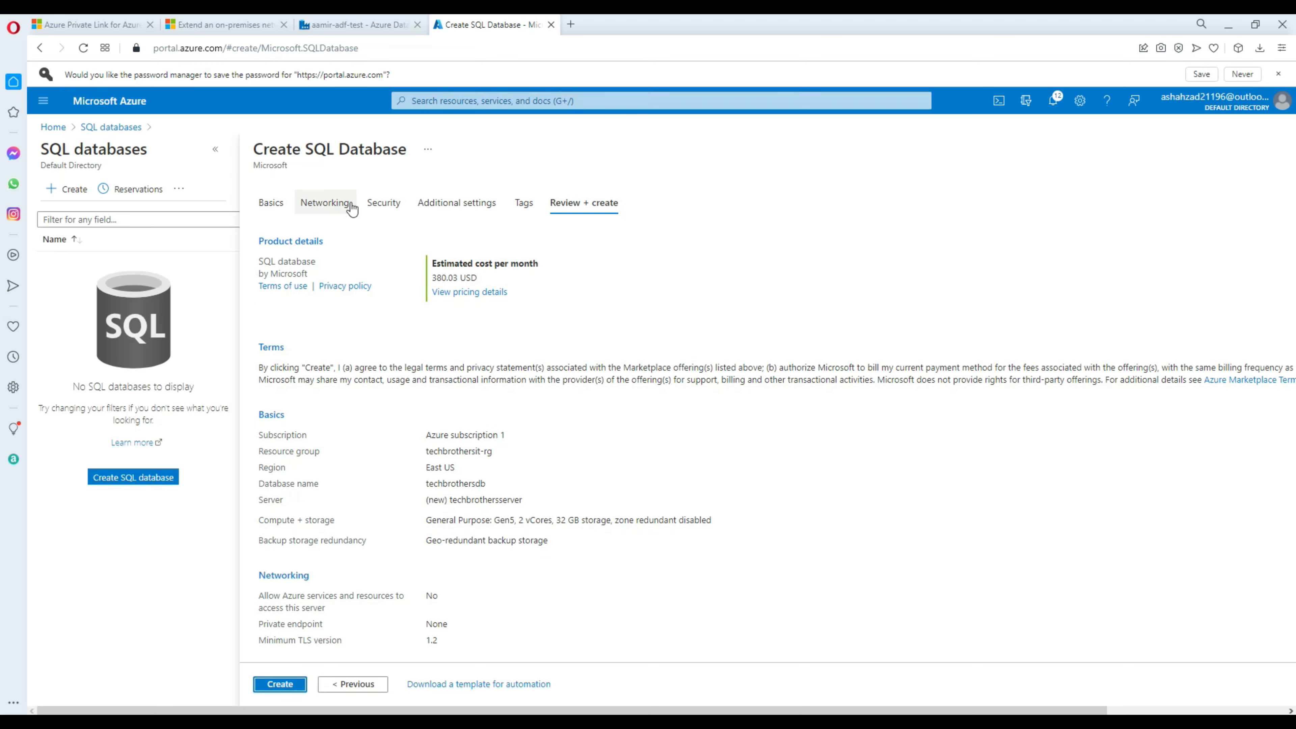
{"action": "left_click", "coordinate": [286, 685]}
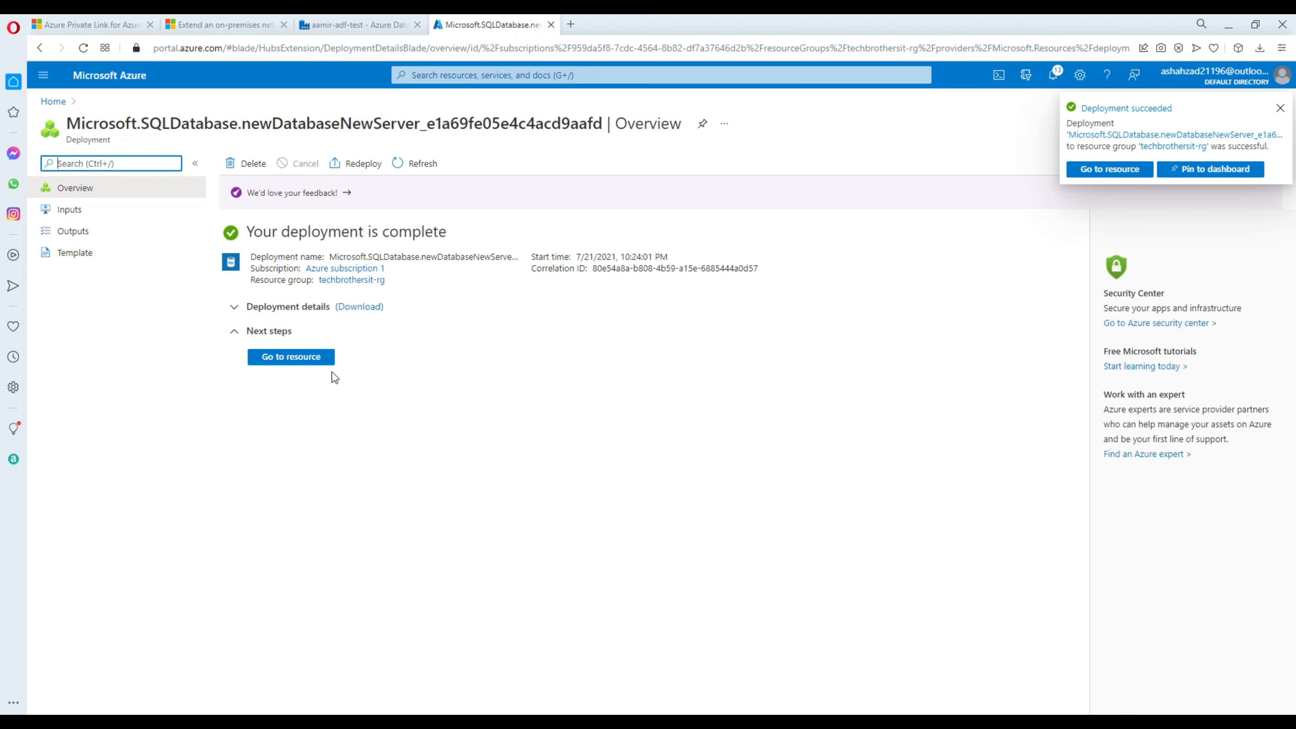
{"action": "left_click", "coordinate": [305, 360]}
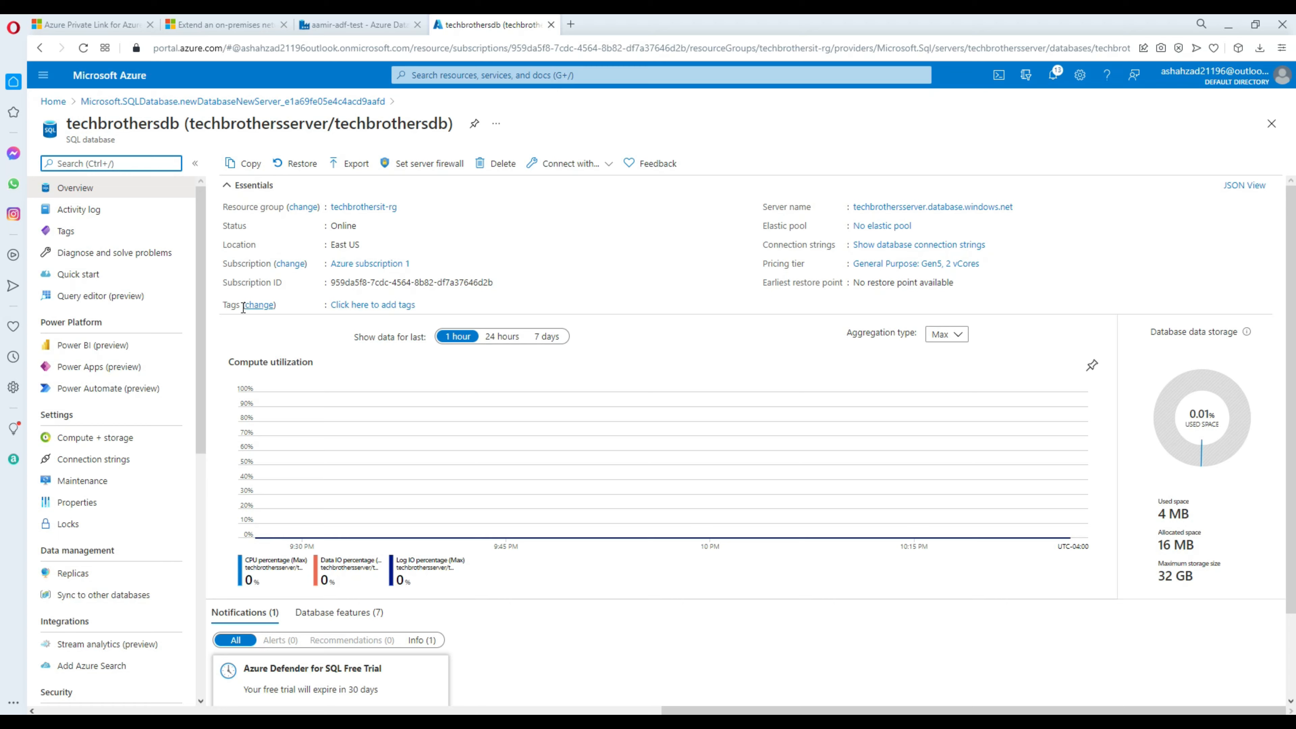
Try to log in to the techbrothersdb query editor as tbuser with the account password, and leave the editor, discarding unsaved edits.
{"action": "scroll", "coordinate": [145, 368], "scroll_direction": "down", "scroll_amount": 4}
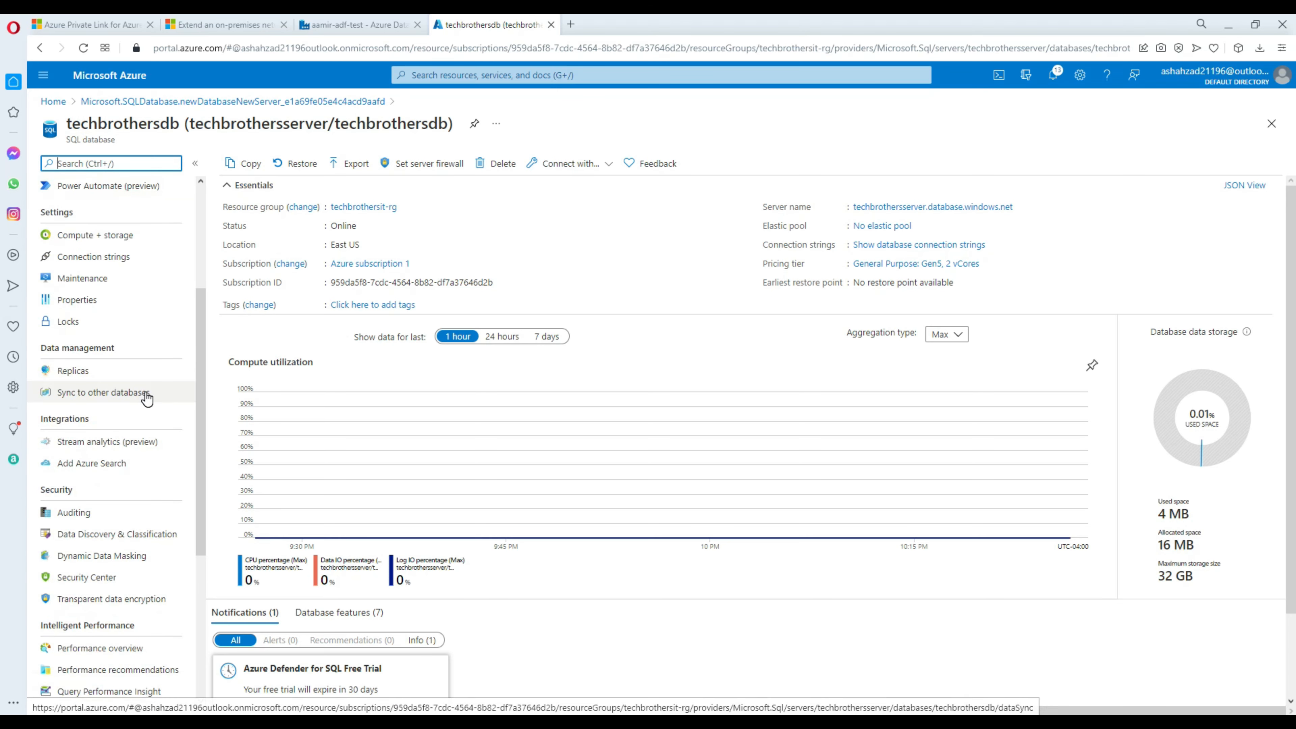
{"action": "scroll", "coordinate": [146, 398], "scroll_direction": "up", "scroll_amount": 4}
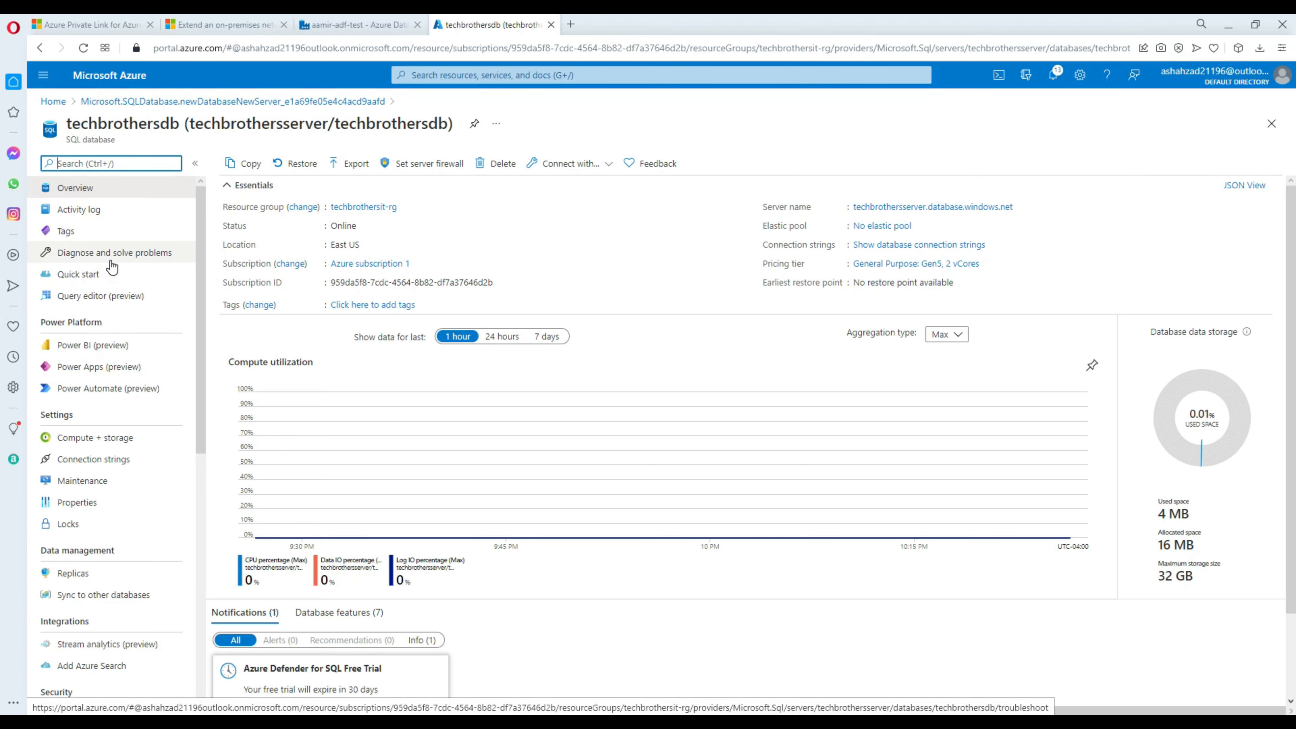
{"action": "left_click", "coordinate": [84, 301]}
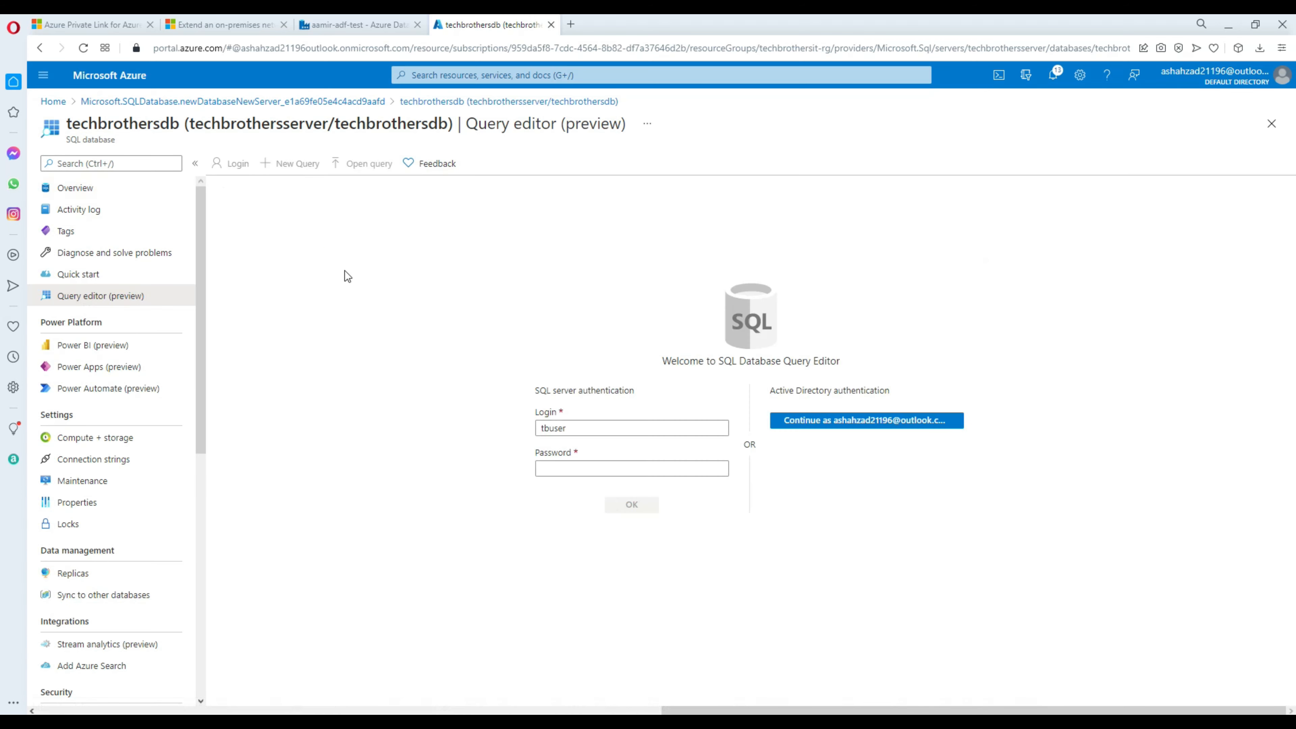
{"action": "left_click", "coordinate": [597, 468]}
{"action": "type", "text": "p"}
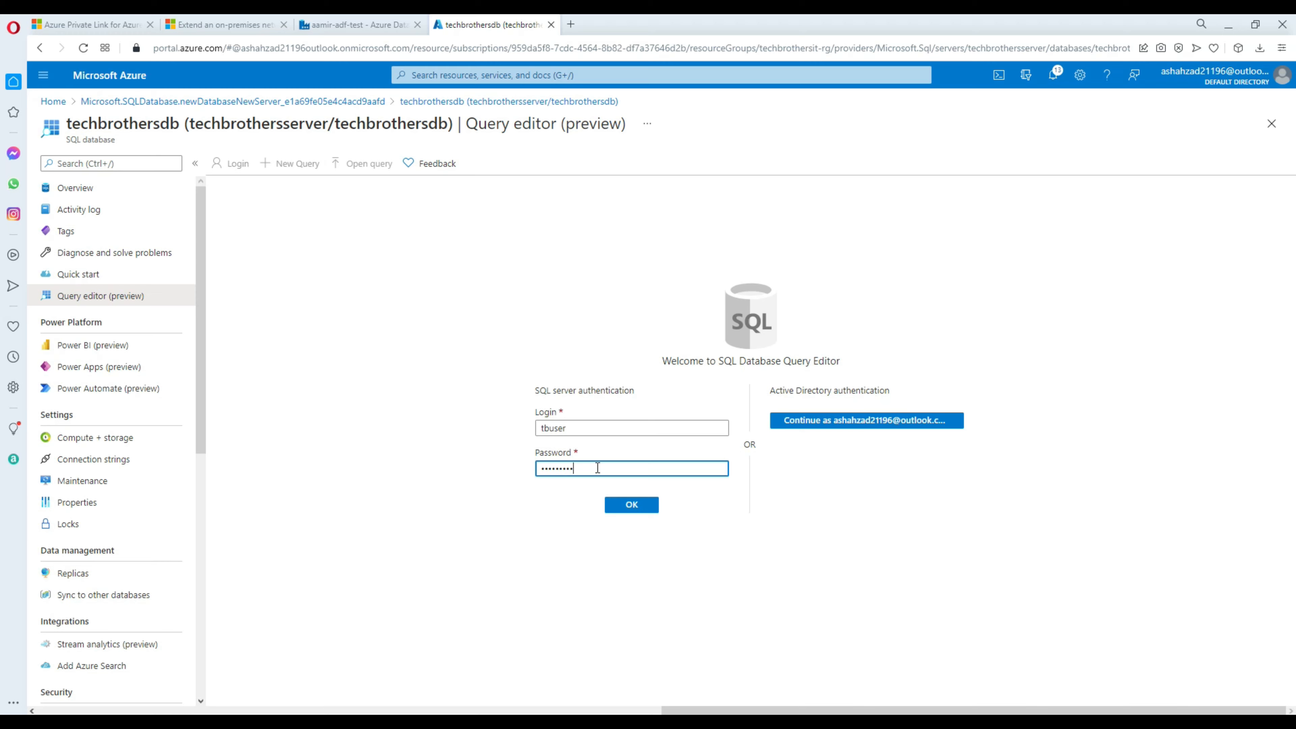
{"action": "left_click", "coordinate": [648, 505]}
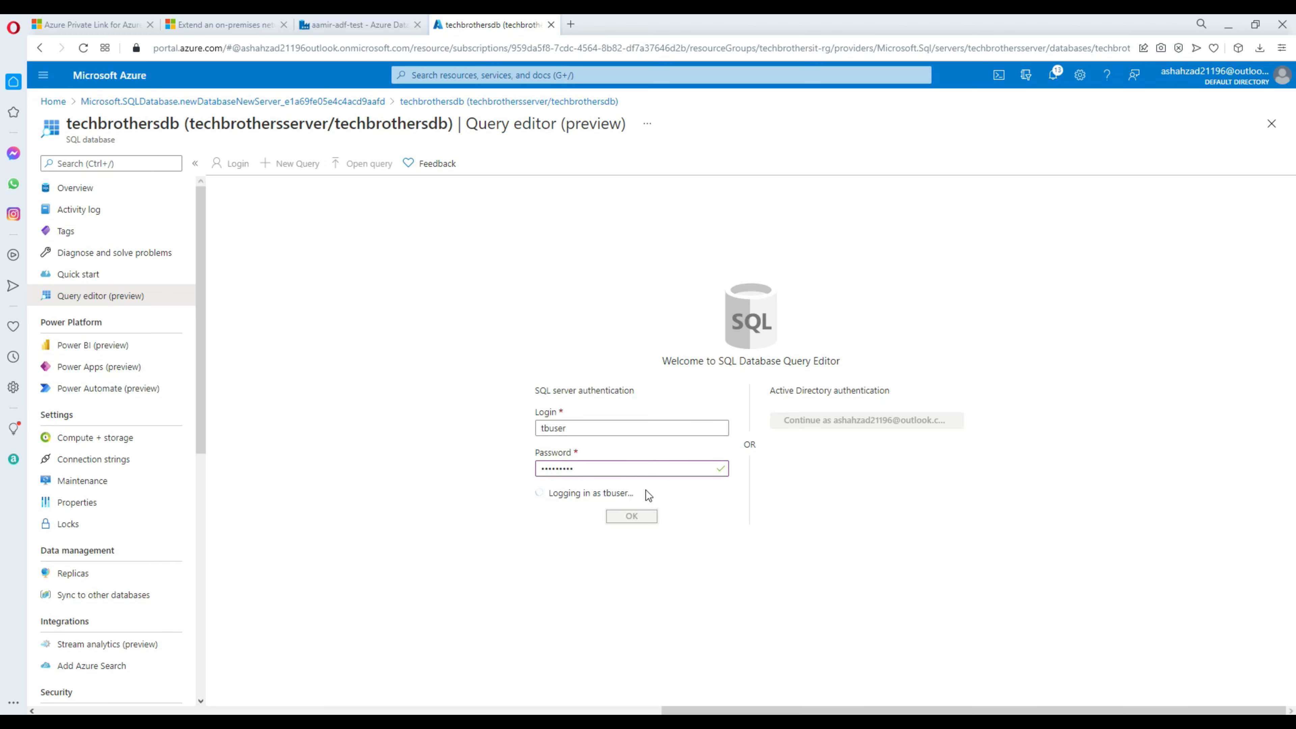
{"action": "left_click", "coordinate": [758, 236]}
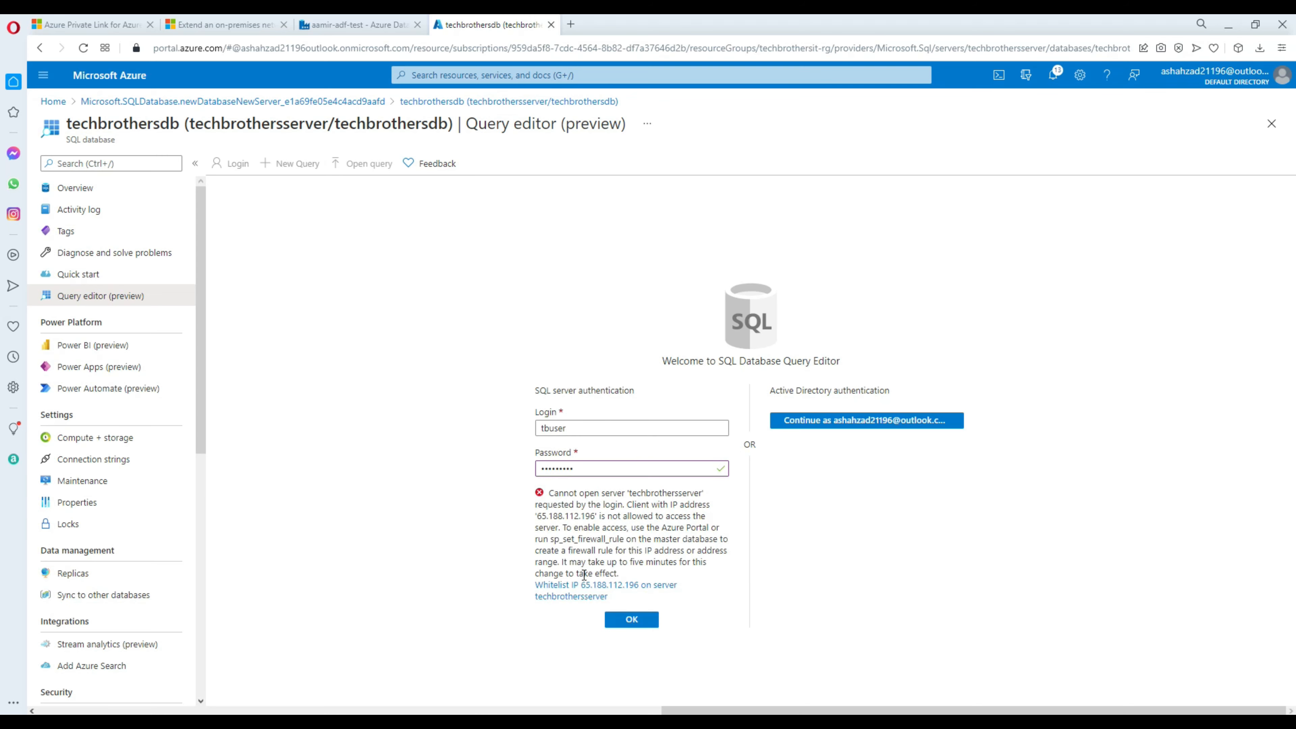
{"action": "left_click_drag", "start_coordinate": [594, 516], "coordinate": [539, 516]}
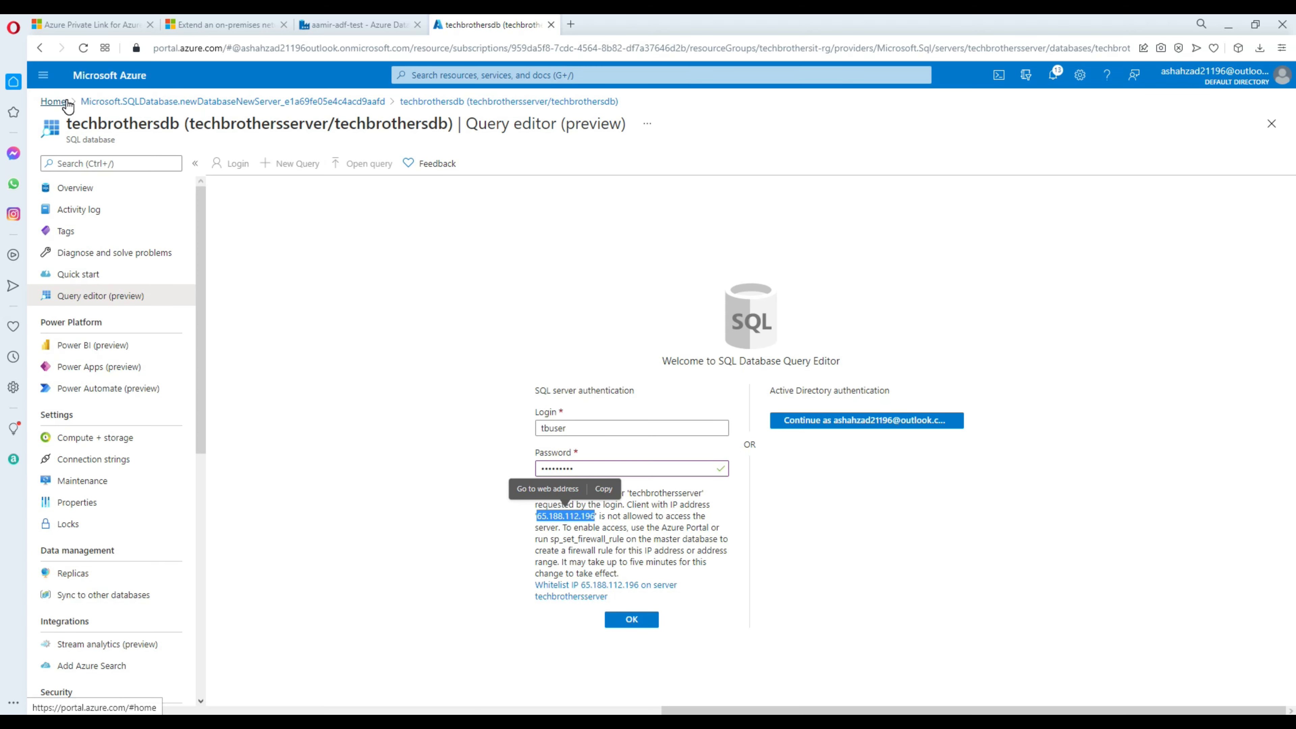
{"action": "left_click", "coordinate": [420, 105]}
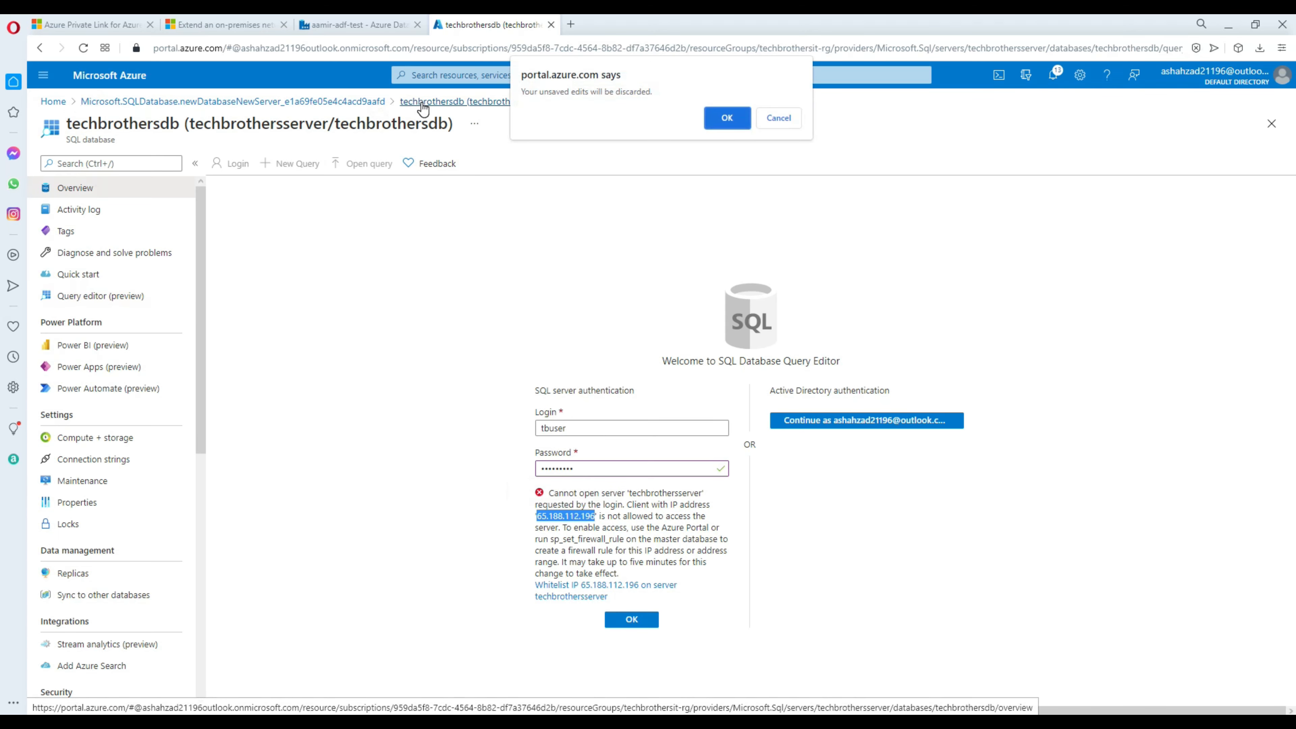
{"action": "left_click", "coordinate": [714, 118]}
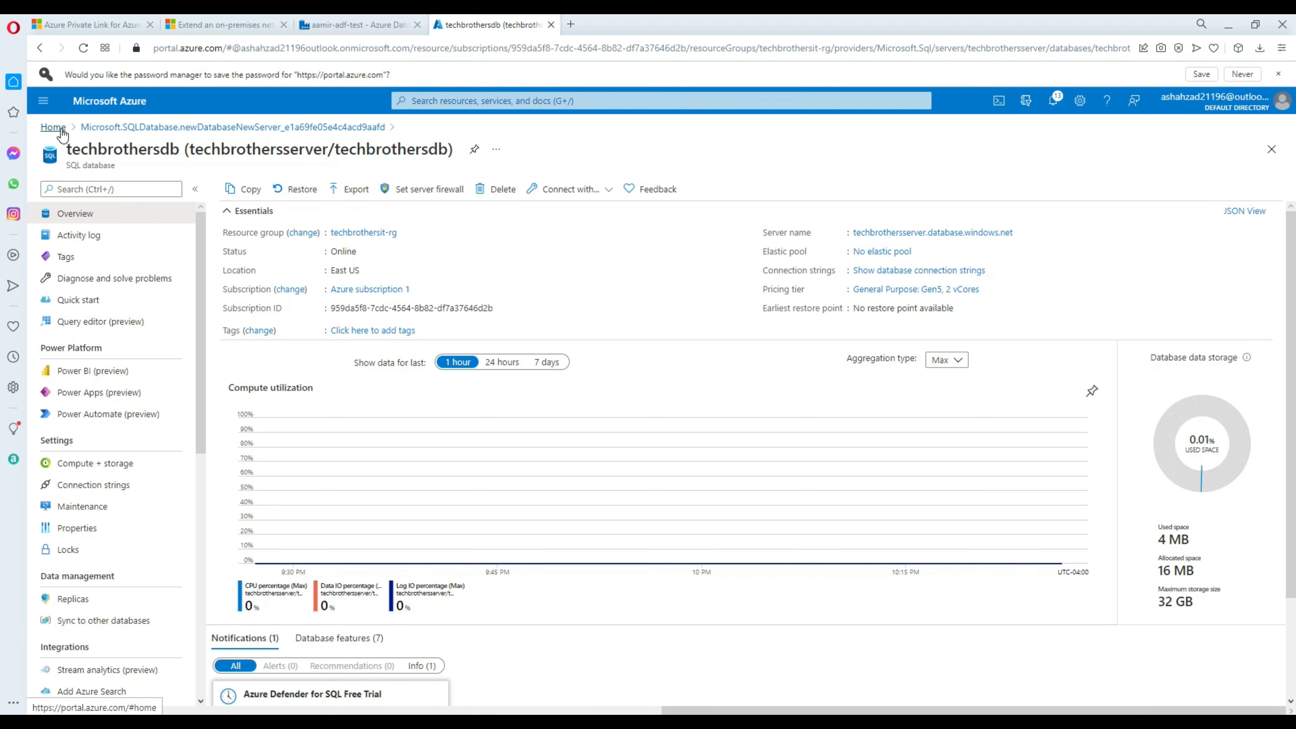
Open the firewall and virtual network settings of the techbrothersserver SQL server in the techbrothersit-rg resource group.
{"action": "left_click", "coordinate": [52, 126]}
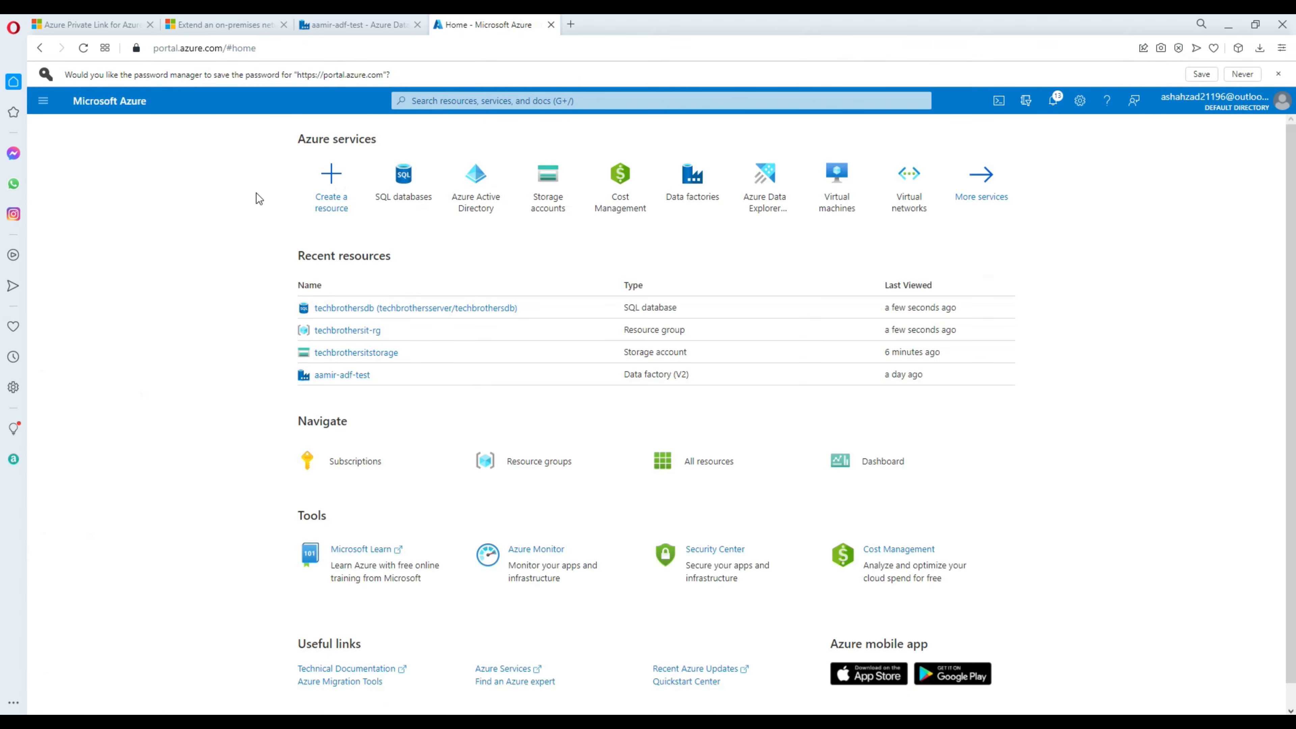
{"action": "left_click", "coordinate": [357, 332]}
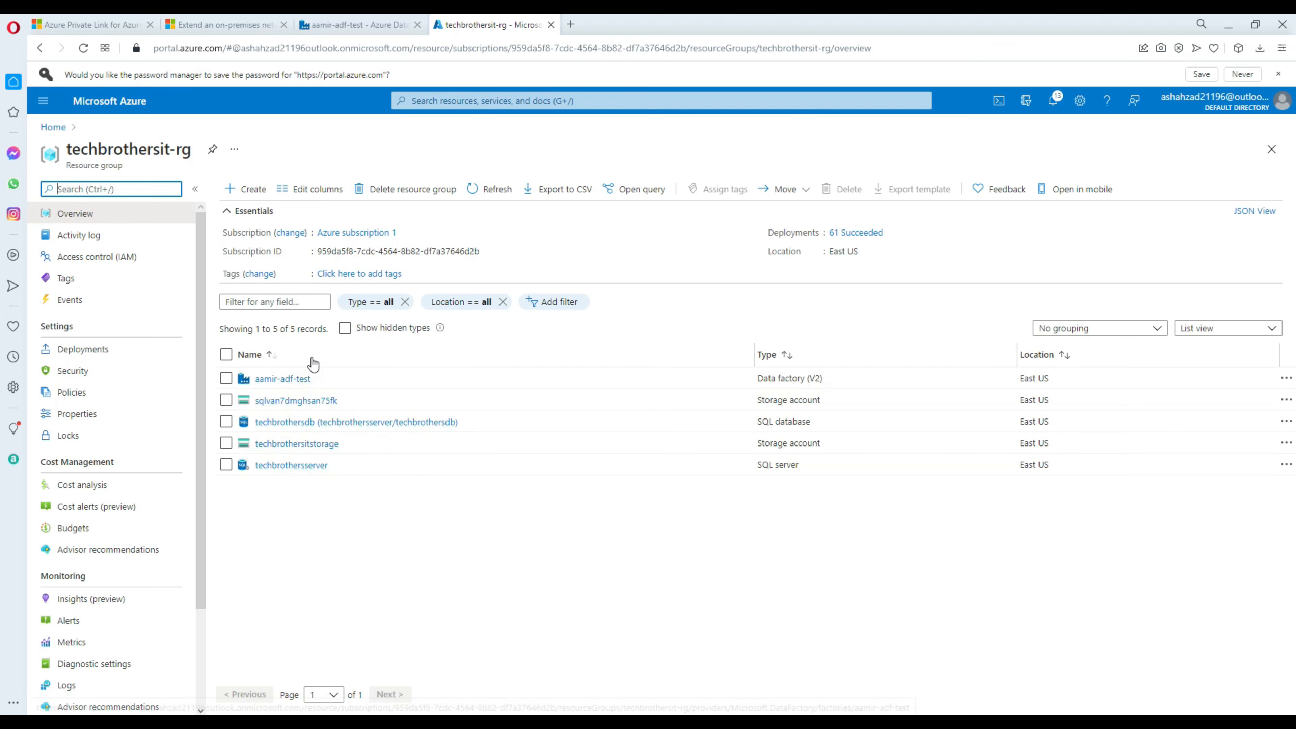
{"action": "left_click", "coordinate": [308, 467]}
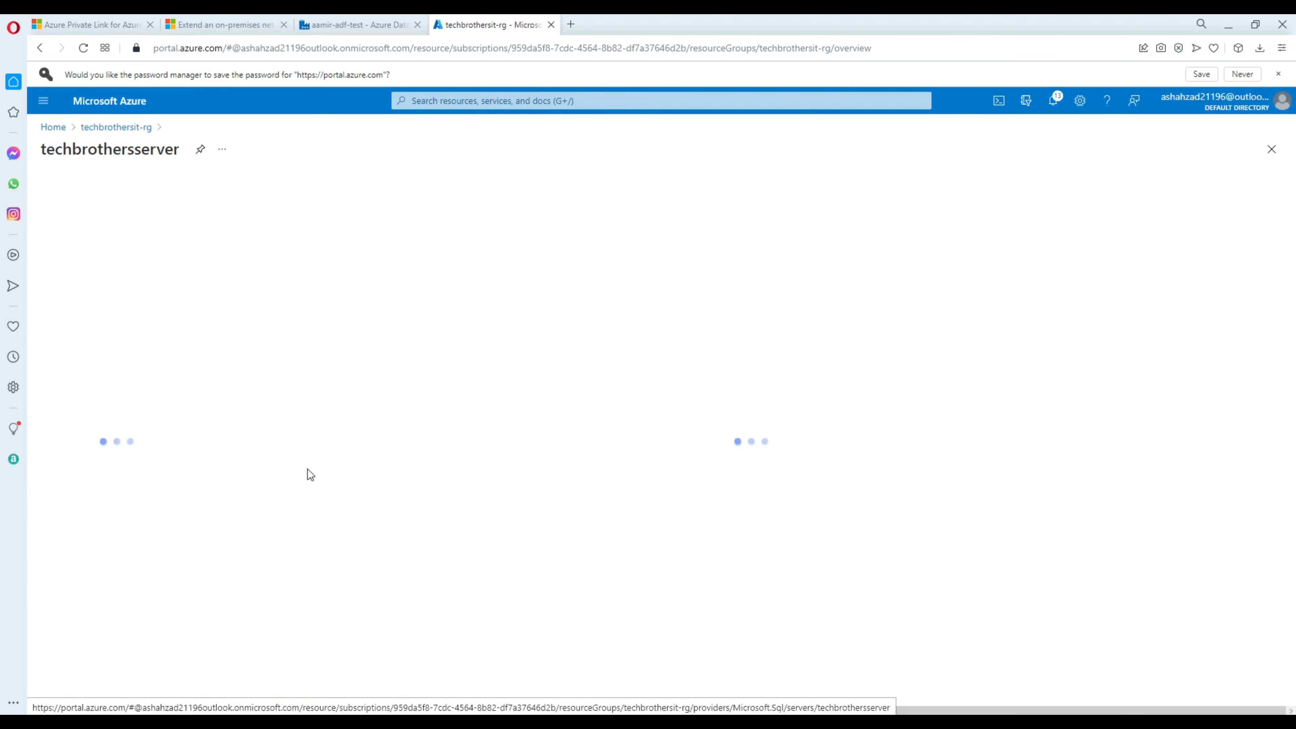
{"action": "scroll", "coordinate": [137, 467], "scroll_direction": "down", "scroll_amount": 3}
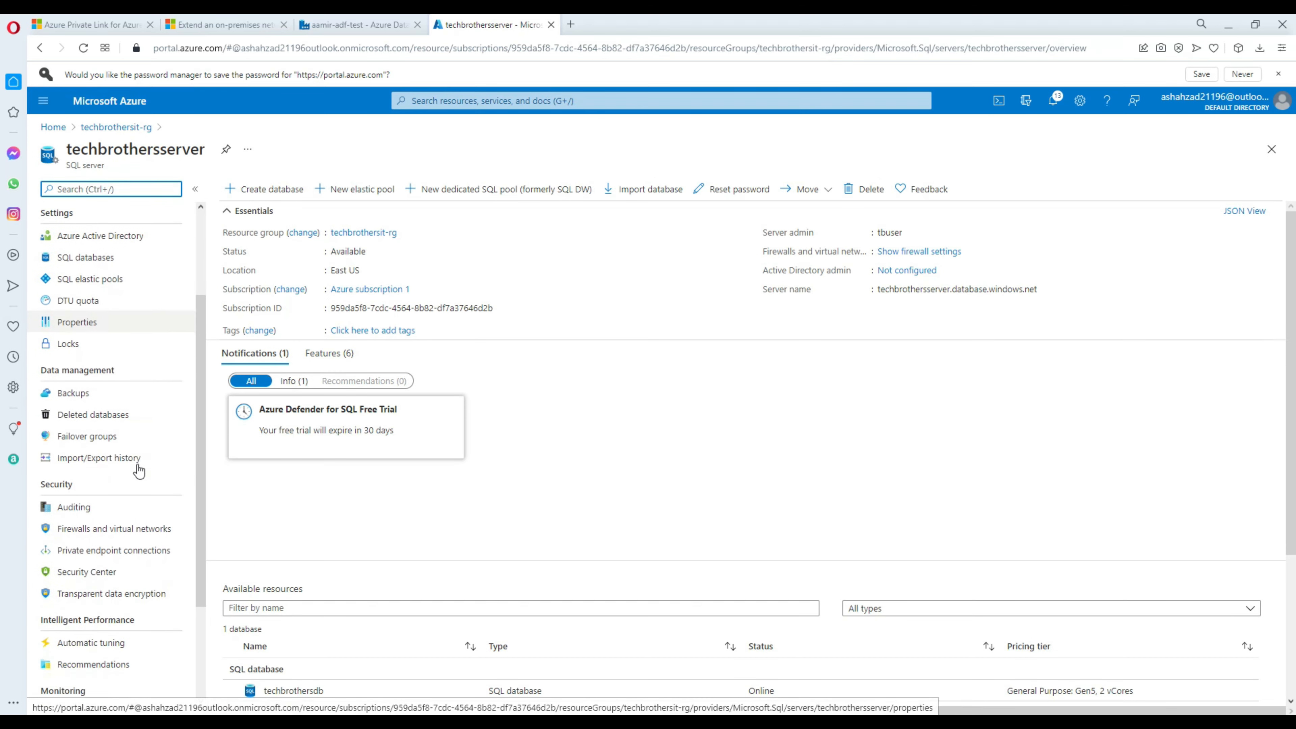
{"action": "left_click", "coordinate": [120, 533]}
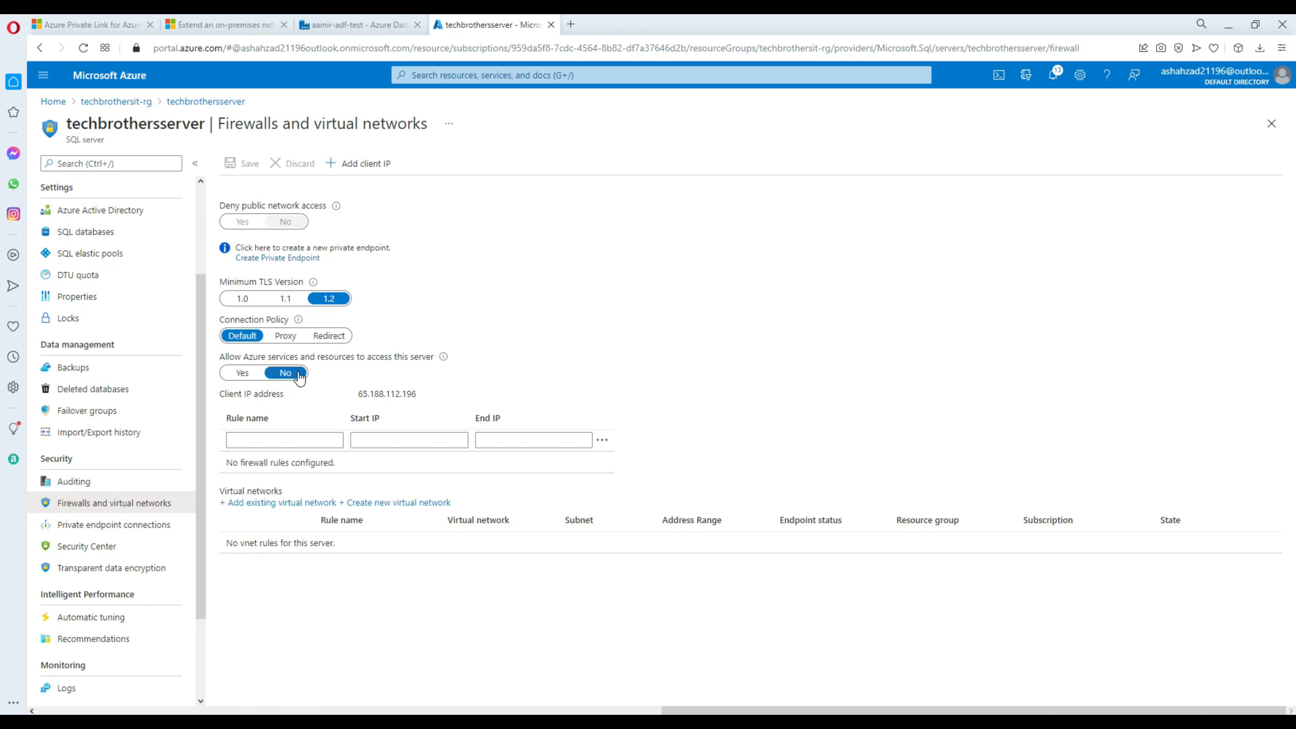
Allow Azure services and resources to access techbrothersserver, and save the firewall rules.
{"action": "left_click", "coordinate": [245, 374]}
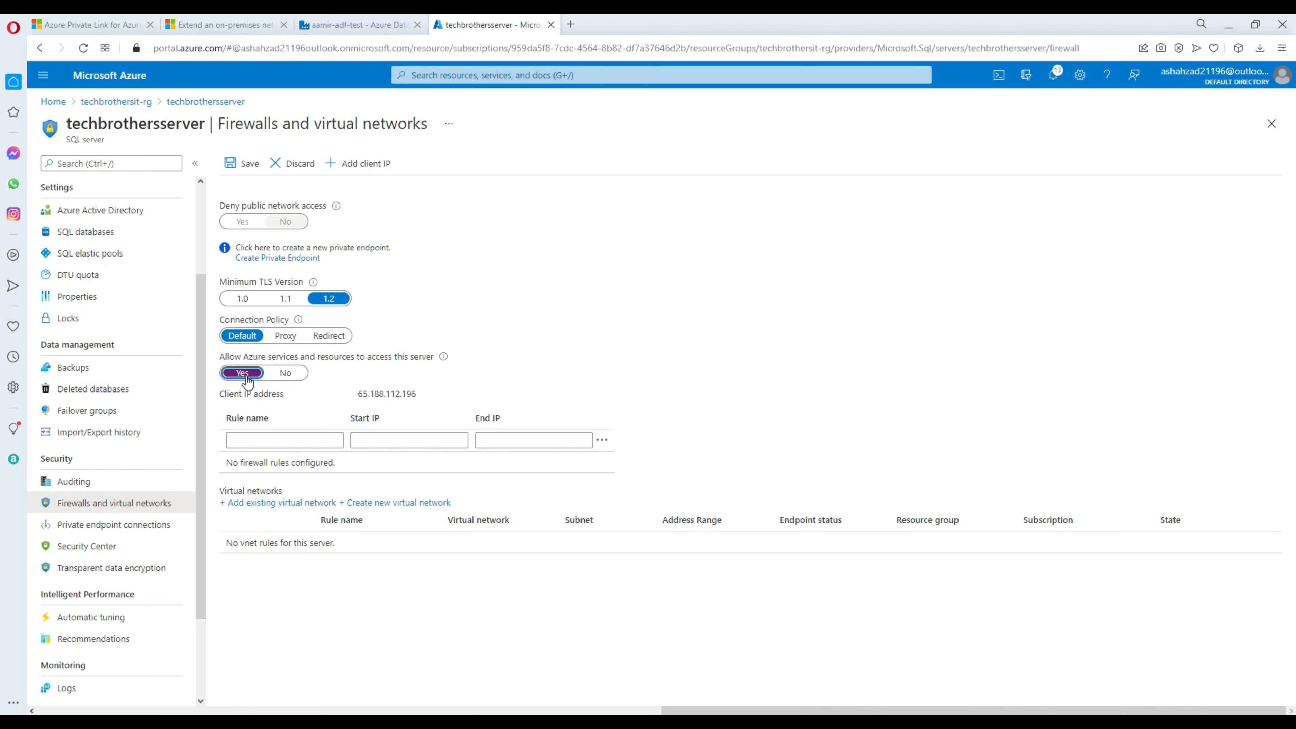
{"action": "left_click", "coordinate": [246, 163]}
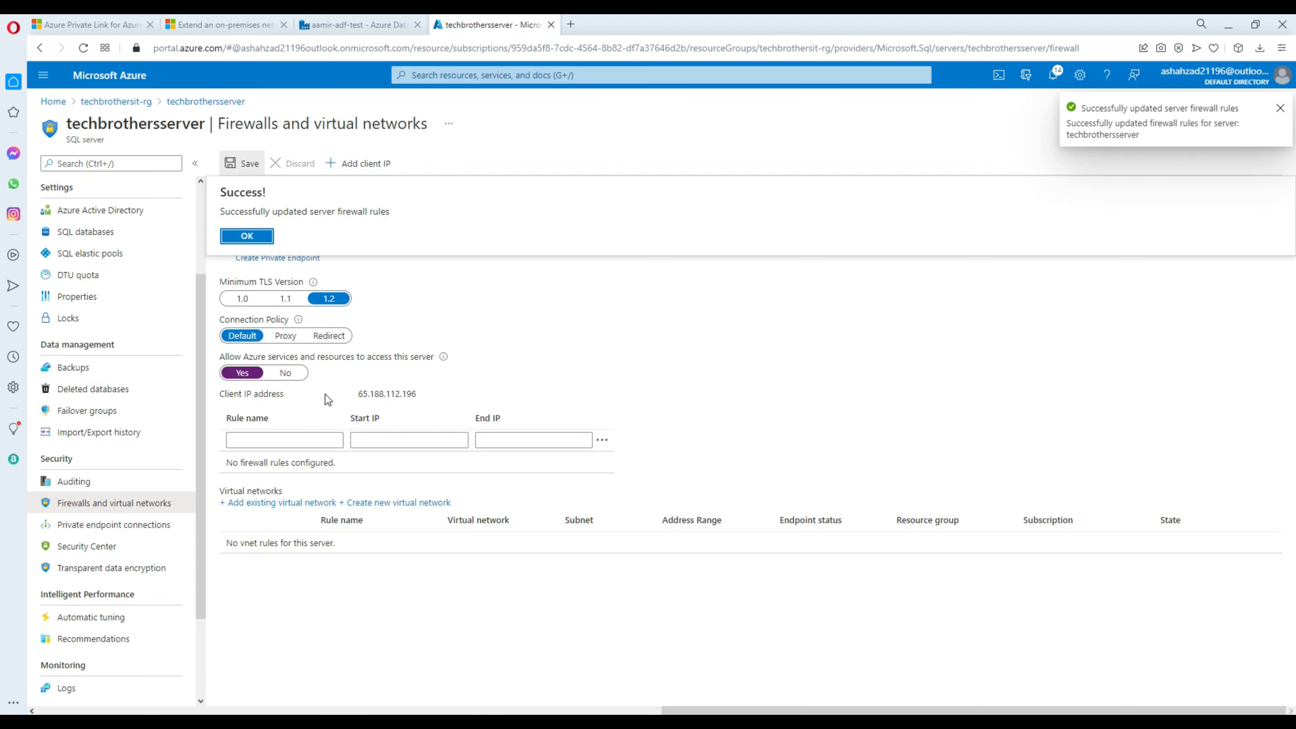
{"action": "left_click", "coordinate": [247, 236]}
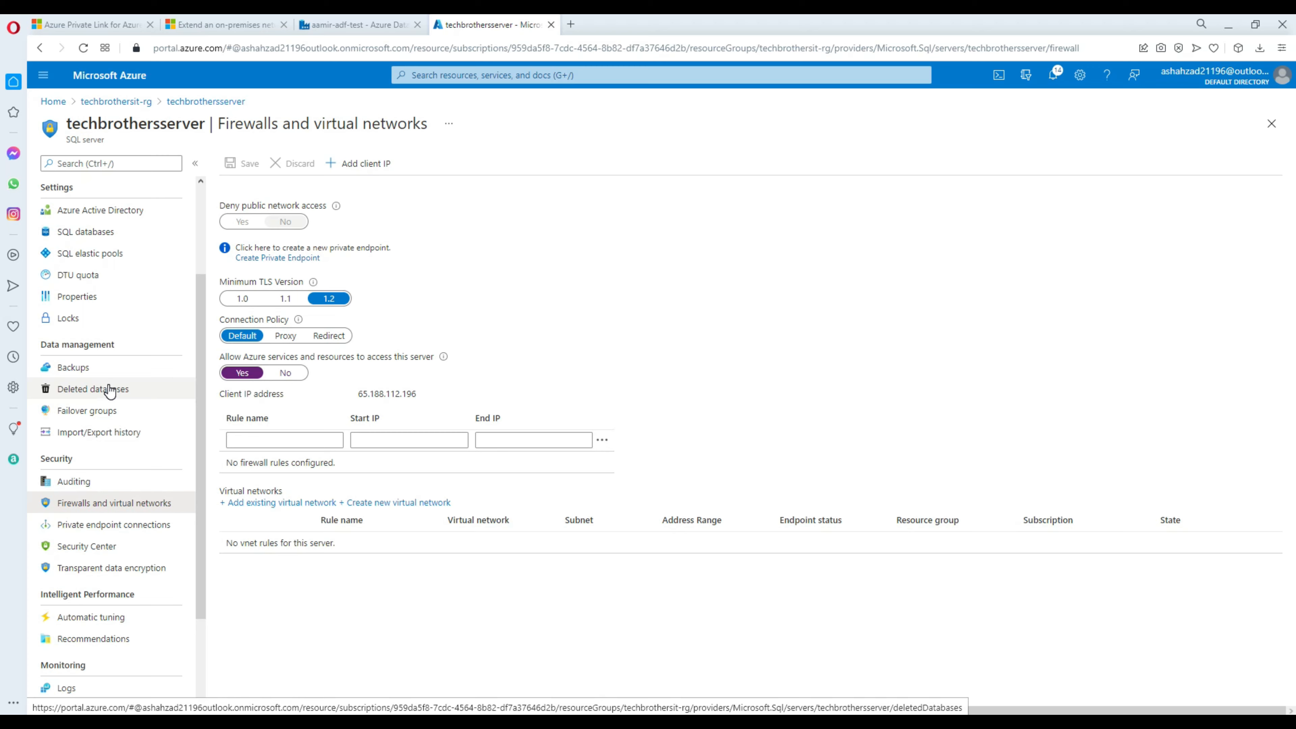
Open the query editor of the techbrothersdb database from the server's list of SQL databases.
{"action": "scroll", "coordinate": [94, 453], "scroll_direction": "up", "scroll_amount": 3}
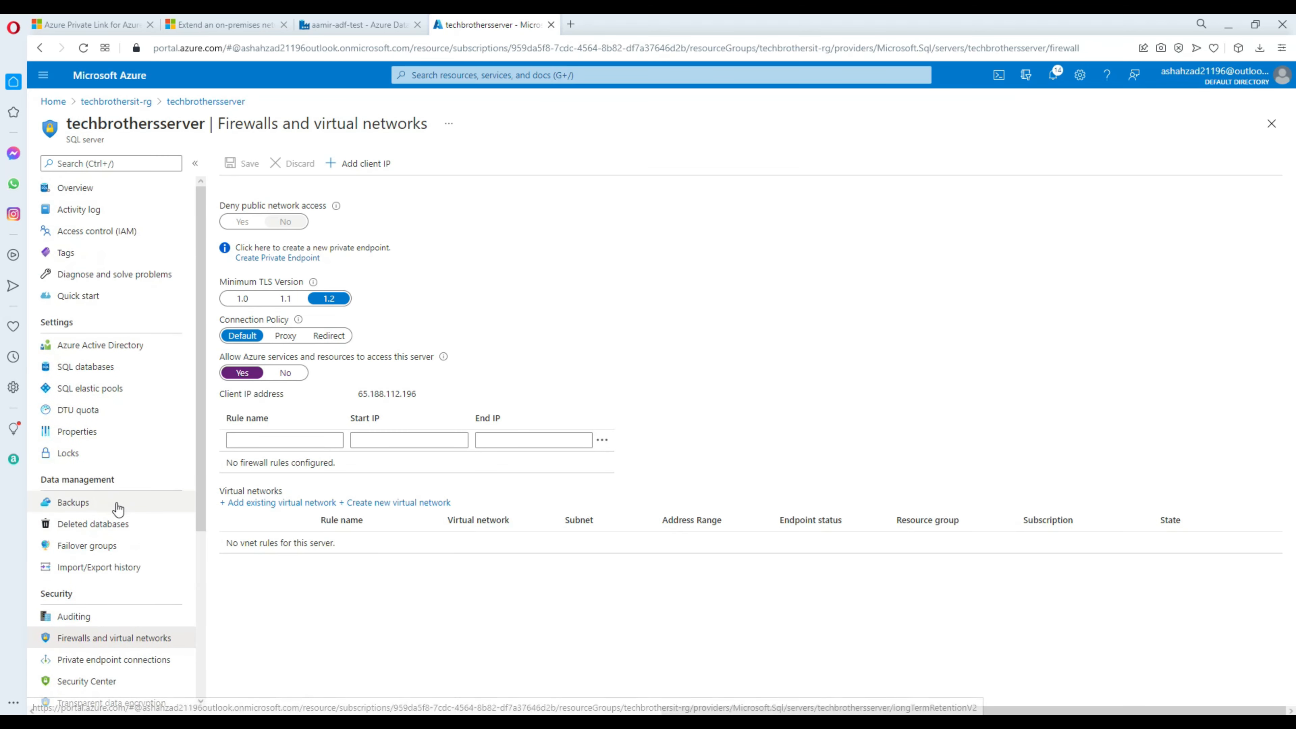
{"action": "left_click", "coordinate": [109, 368]}
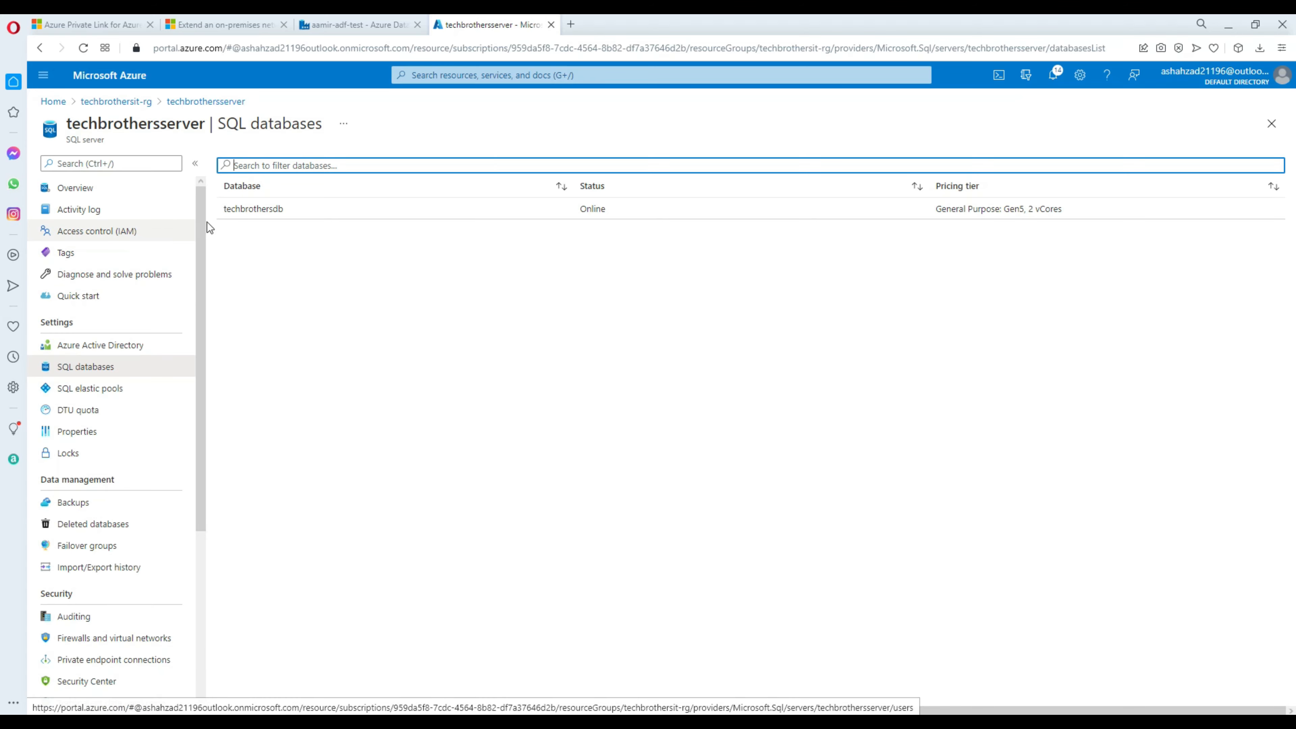
{"action": "left_click", "coordinate": [253, 209]}
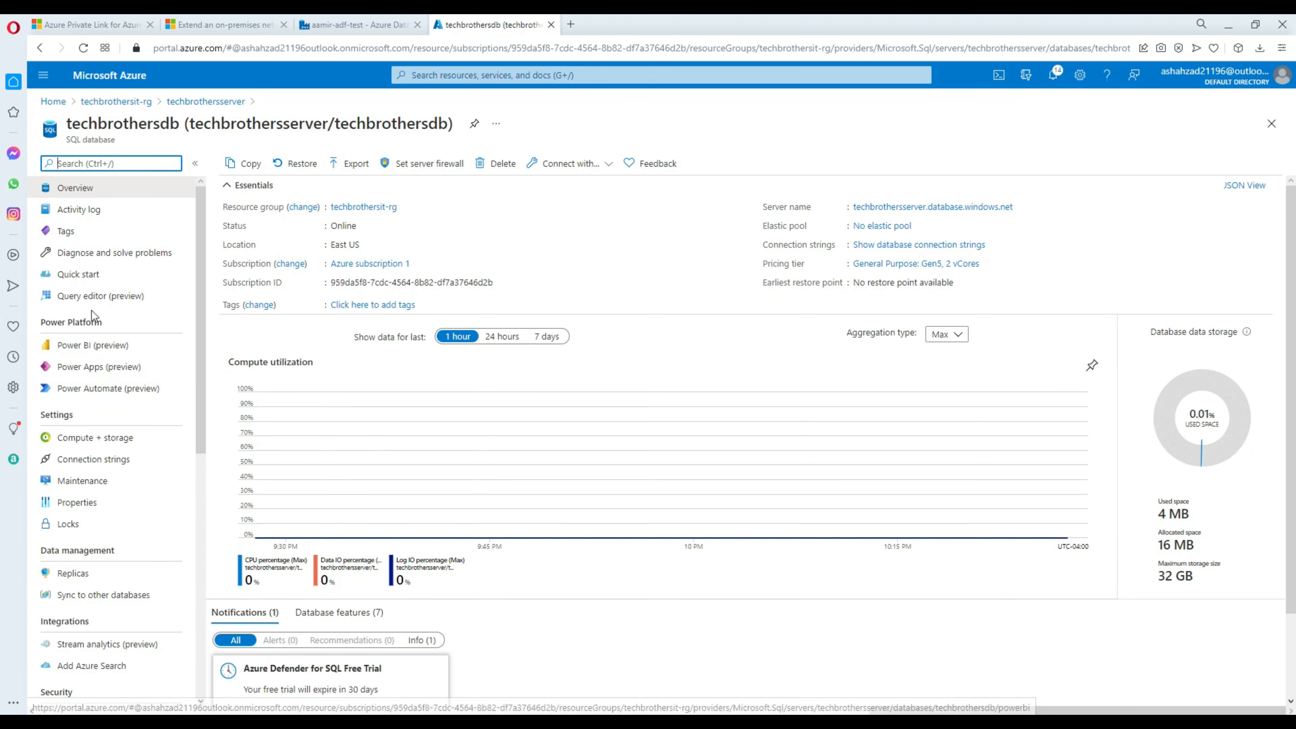
{"action": "left_click", "coordinate": [97, 296]}
Enter the account password for the tbuser login and submit the SQL server authentication.
{"action": "left_click", "coordinate": [627, 469]}
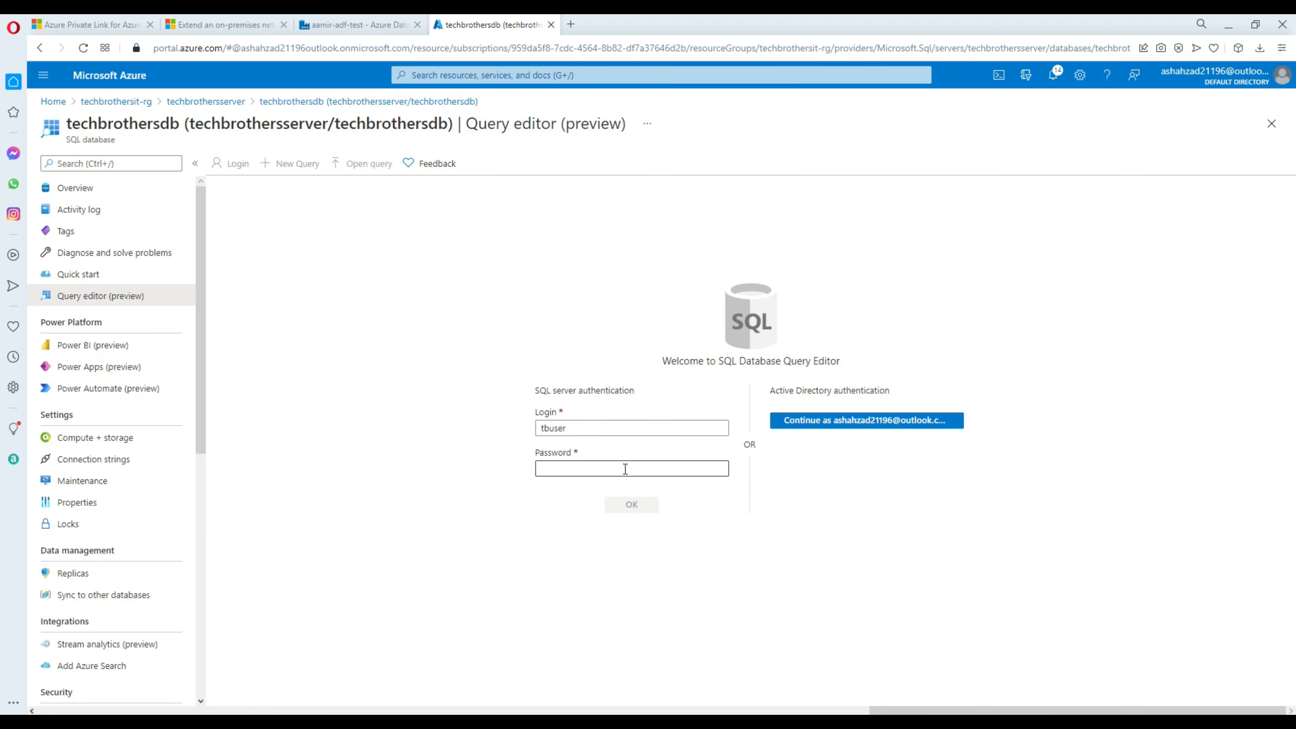
{"action": "type", "text": "•"}
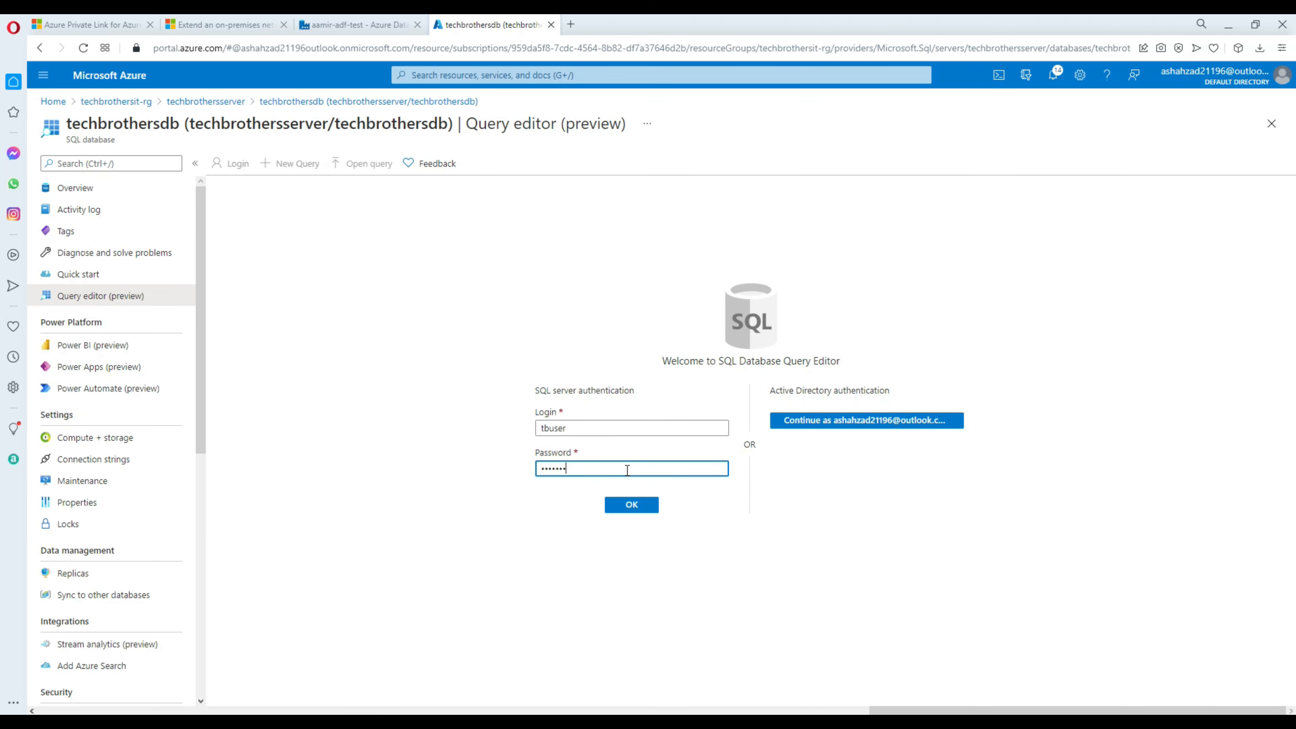
{"action": "type", "text": "•"}
{"action": "key", "text": "BackSpace"}
{"action": "key", "text": "BackSpace"}
{"action": "type", "text": "•••••••••"}
{"action": "key", "text": "Return"}
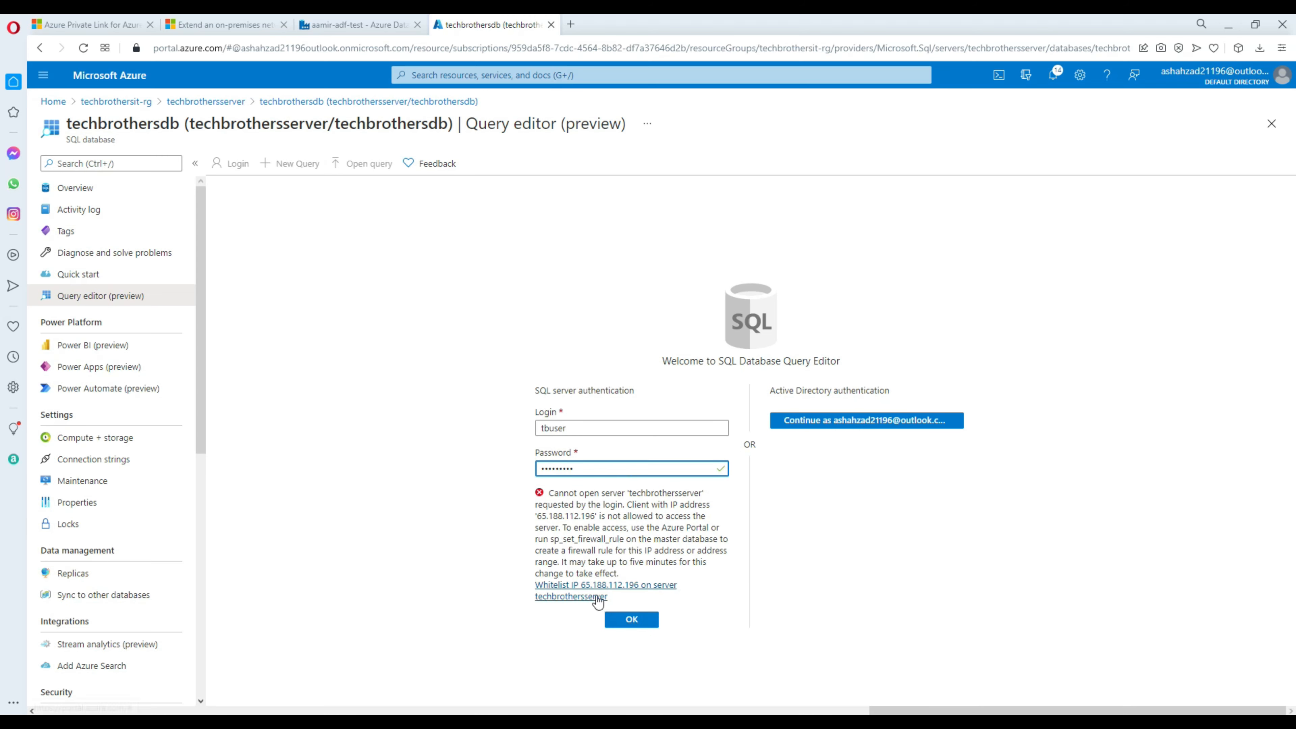
Whitelist the client IP address on techbrothersserver and log in to the query editor as tbuser.
{"action": "left_click", "coordinate": [625, 622]}
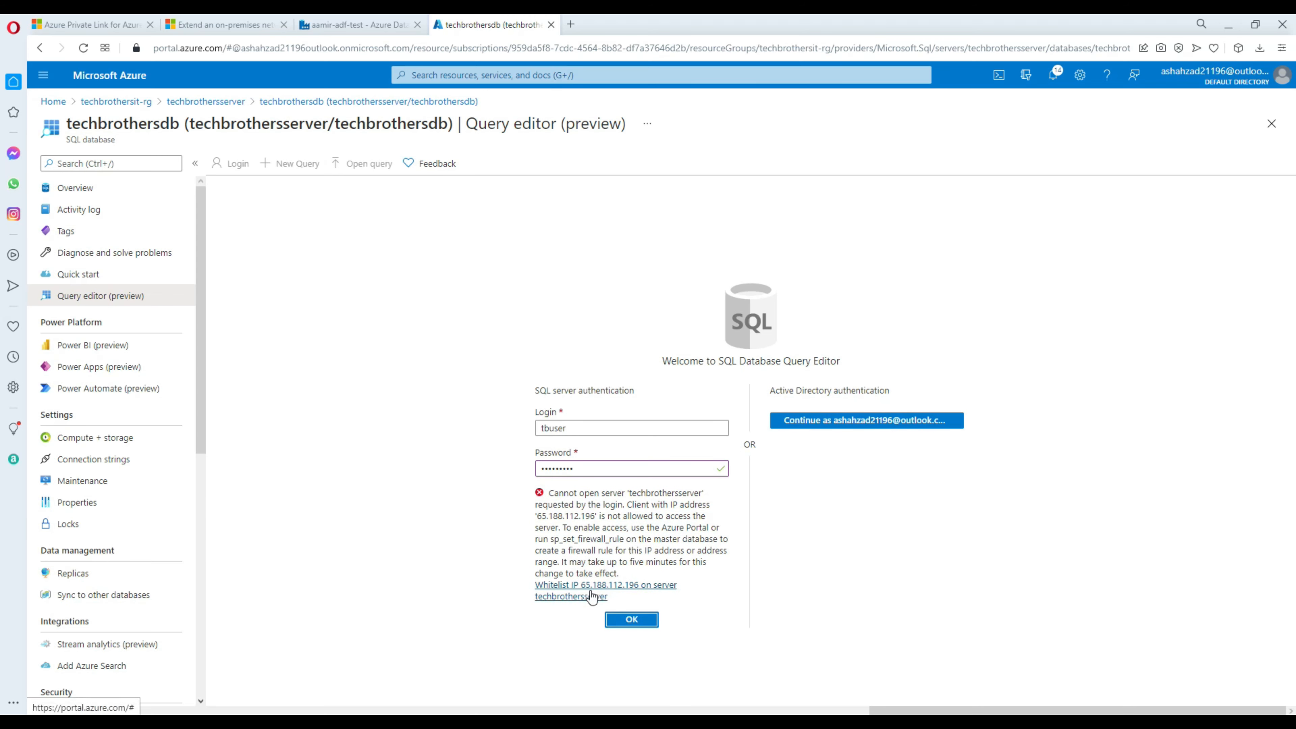
{"action": "left_click", "coordinate": [579, 595]}
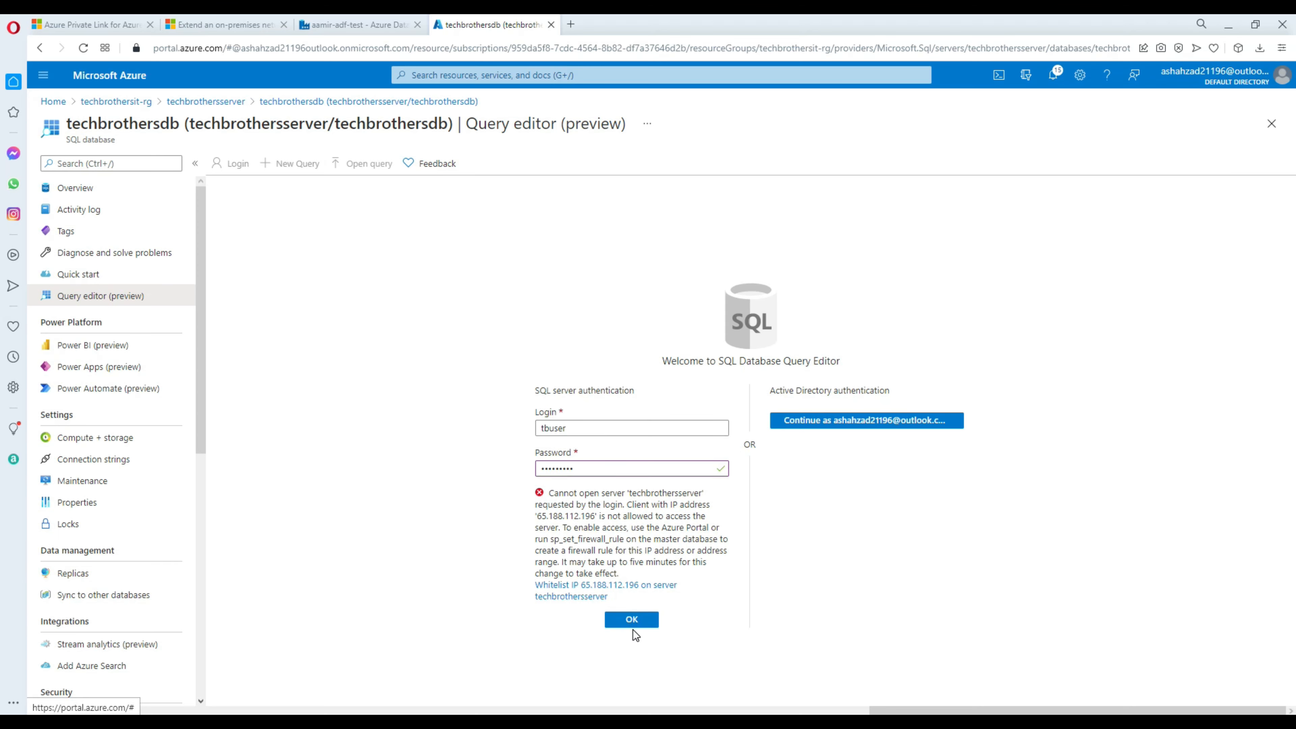
{"action": "left_click", "coordinate": [632, 620]}
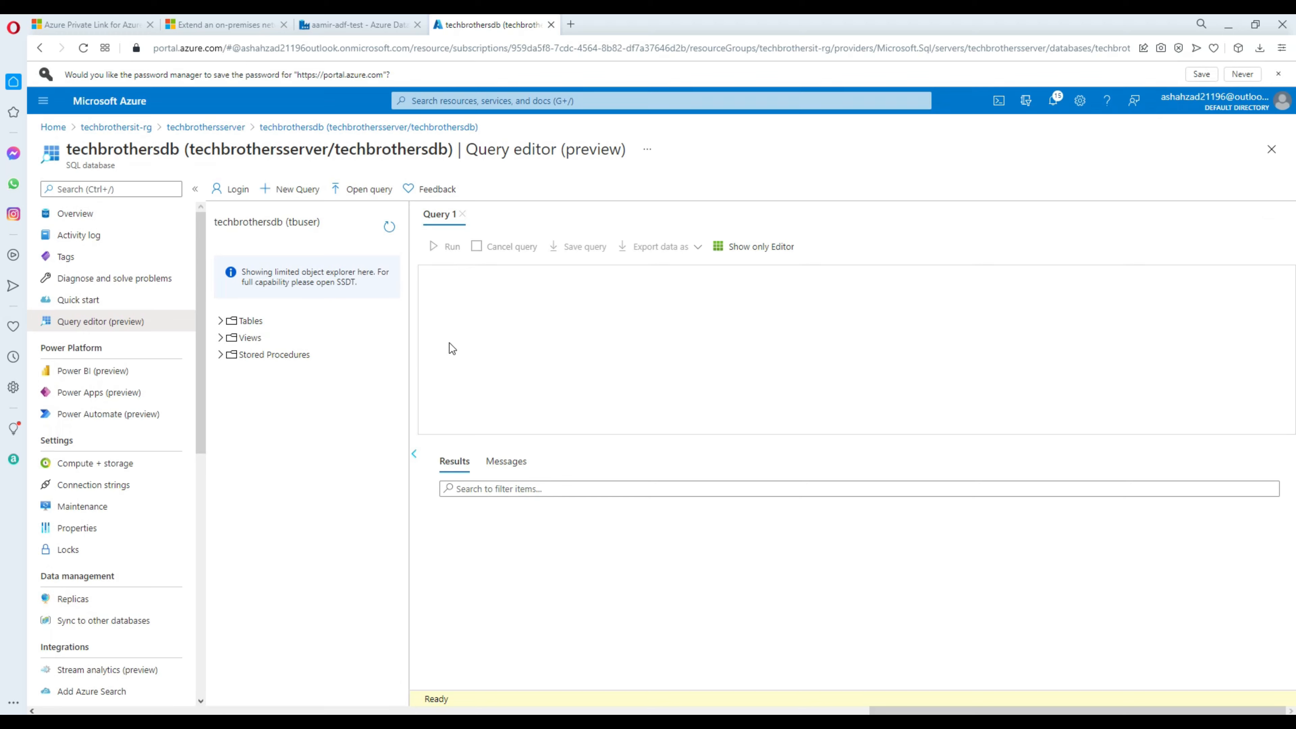
Start a create table statement for dbo.DeleteMap in the empty query.
{"action": "left_click", "coordinate": [221, 320]}
{"action": "left_click", "coordinate": [492, 316]}
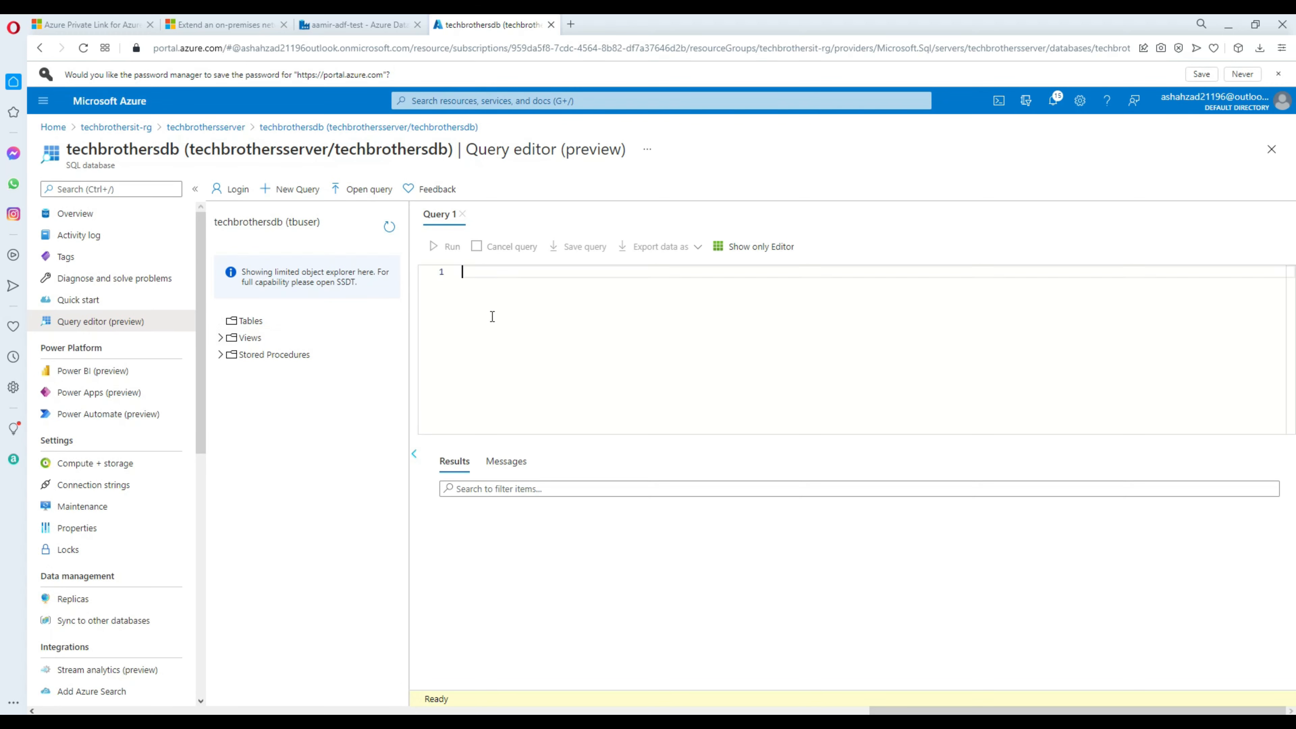
{"action": "type", "text": "create table dbo.Mappi"}
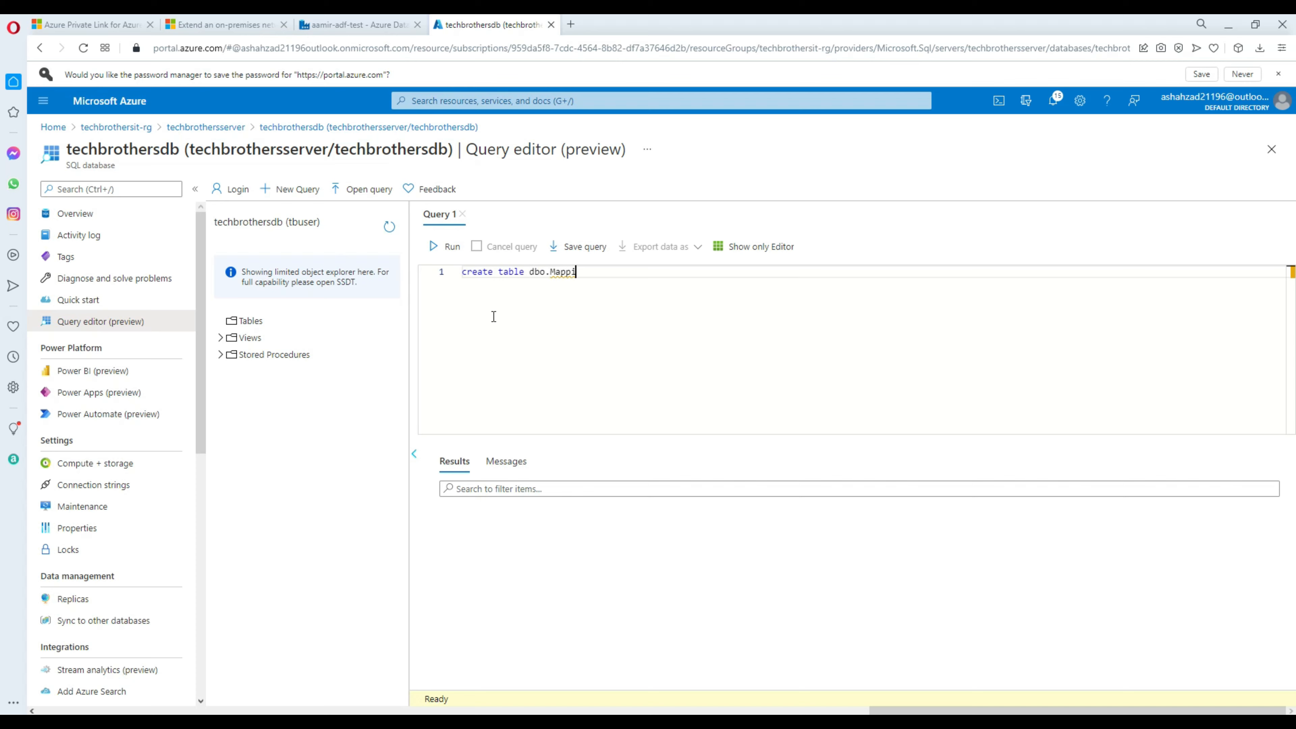
{"action": "key", "text": "BackSpace"}
{"action": "key", "text": "BackSpace"}
{"action": "key", "text": "BackSpace"}
{"action": "key", "text": "BackSpace"}
{"action": "key", "text": "BackSpace"}
{"action": "type", "text": "D"}
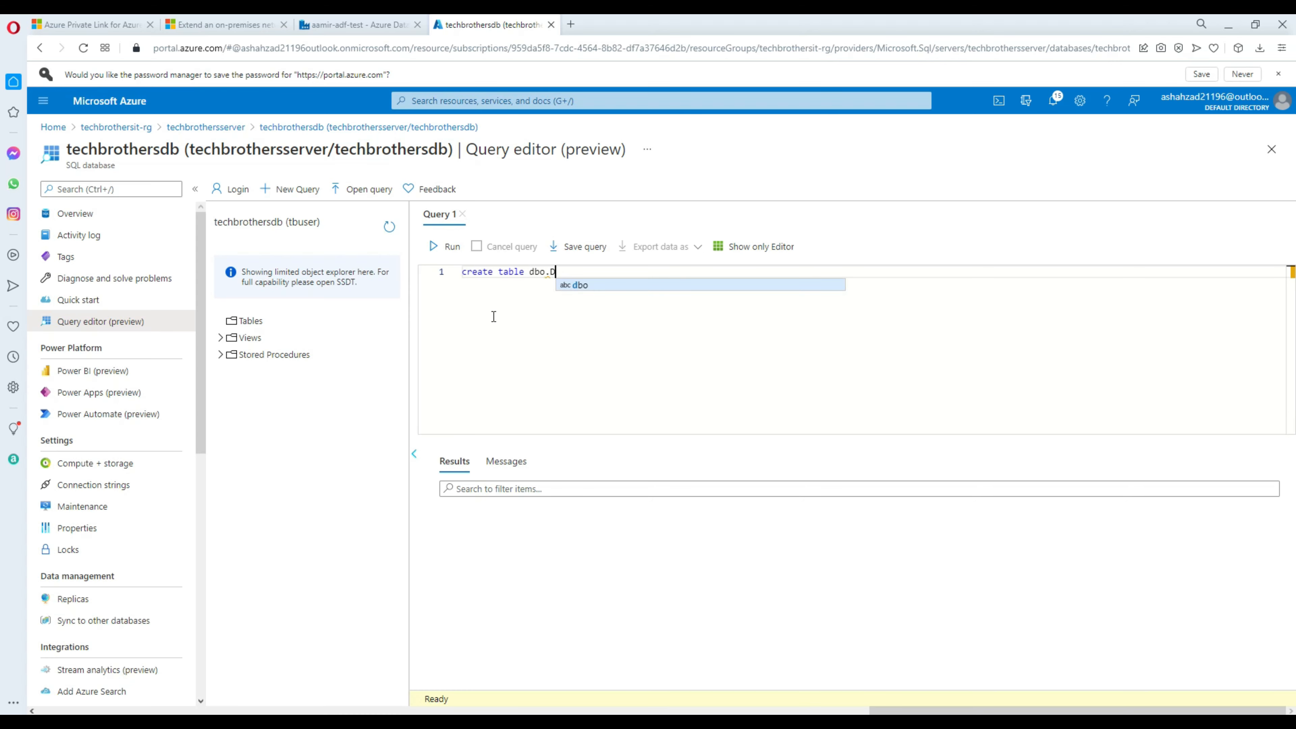
{"action": "type", "text": "eleteMap"}
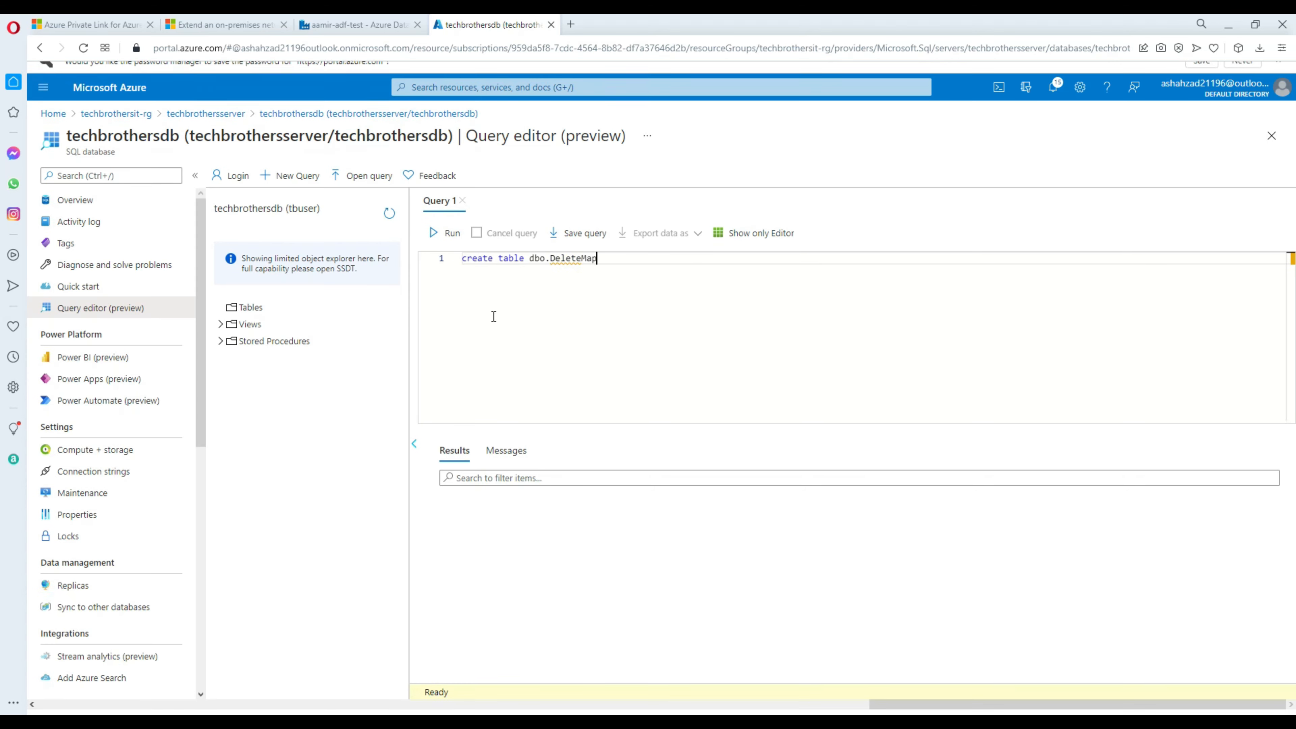
Define the table columns id int, foldername varchar(100) and wildcard varchar(100), and end the batch with go.
{"action": "type", "text": " (id i"}
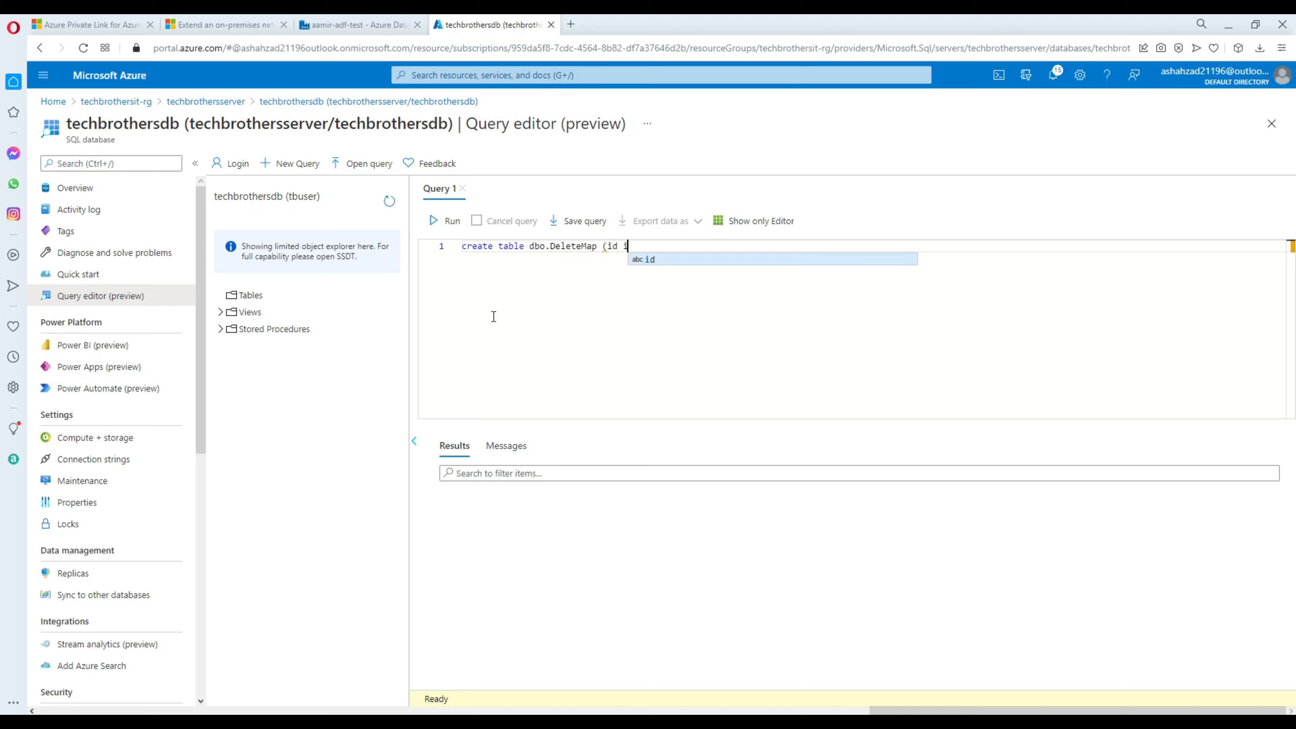
{"action": "type", "text": "nt, foldern"}
{"action": "key", "text": "BackSpace"}
{"action": "type", "text": "folder"}
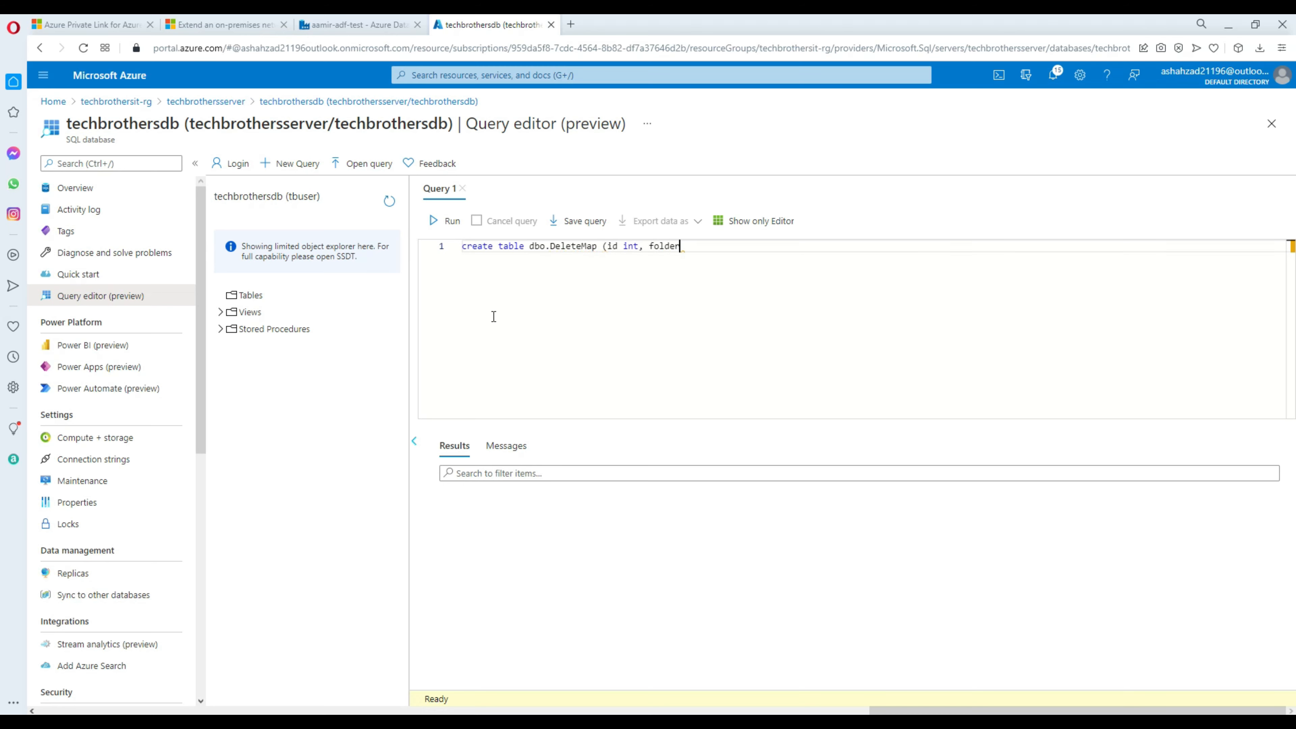
{"action": "type", "text": "name varchar(100),wildcard varchar("}
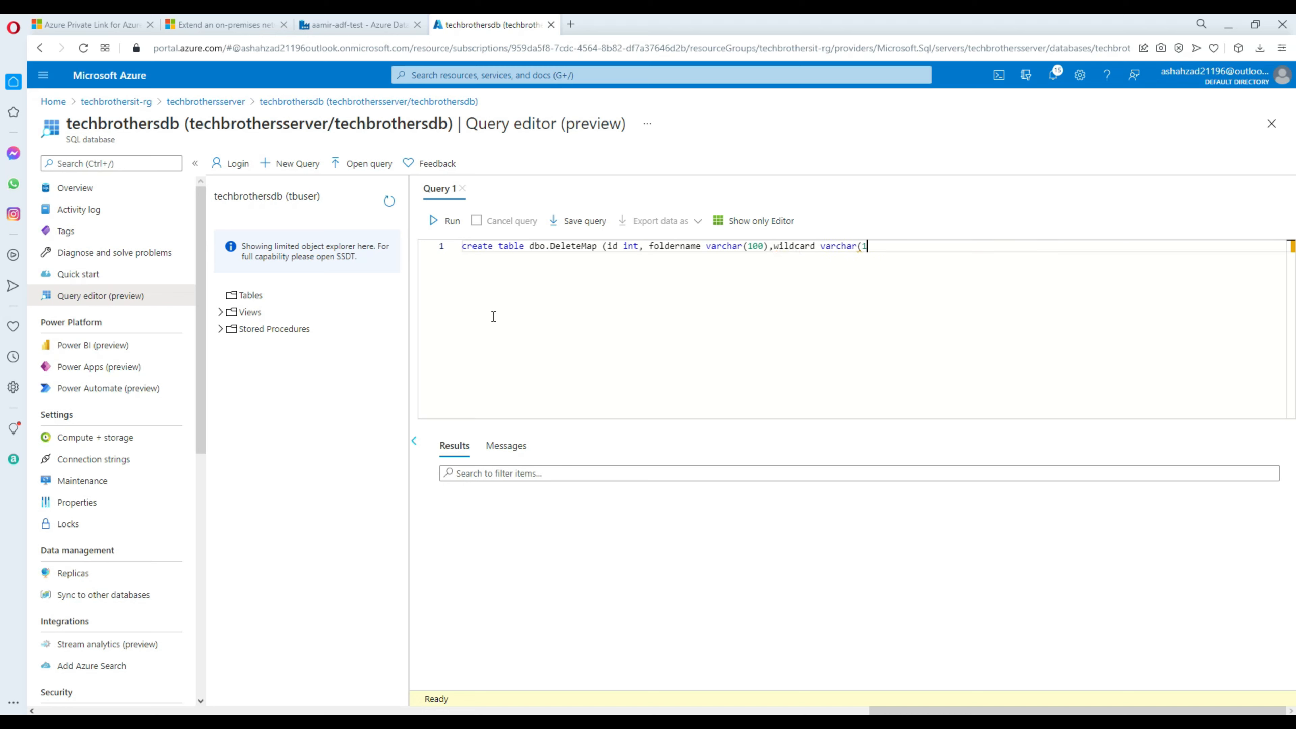
{"action": "type", "text": "100))"}
{"action": "key", "text": "Return"}
{"action": "type", "text": "go"}
{"action": "key", "text": "Return"}
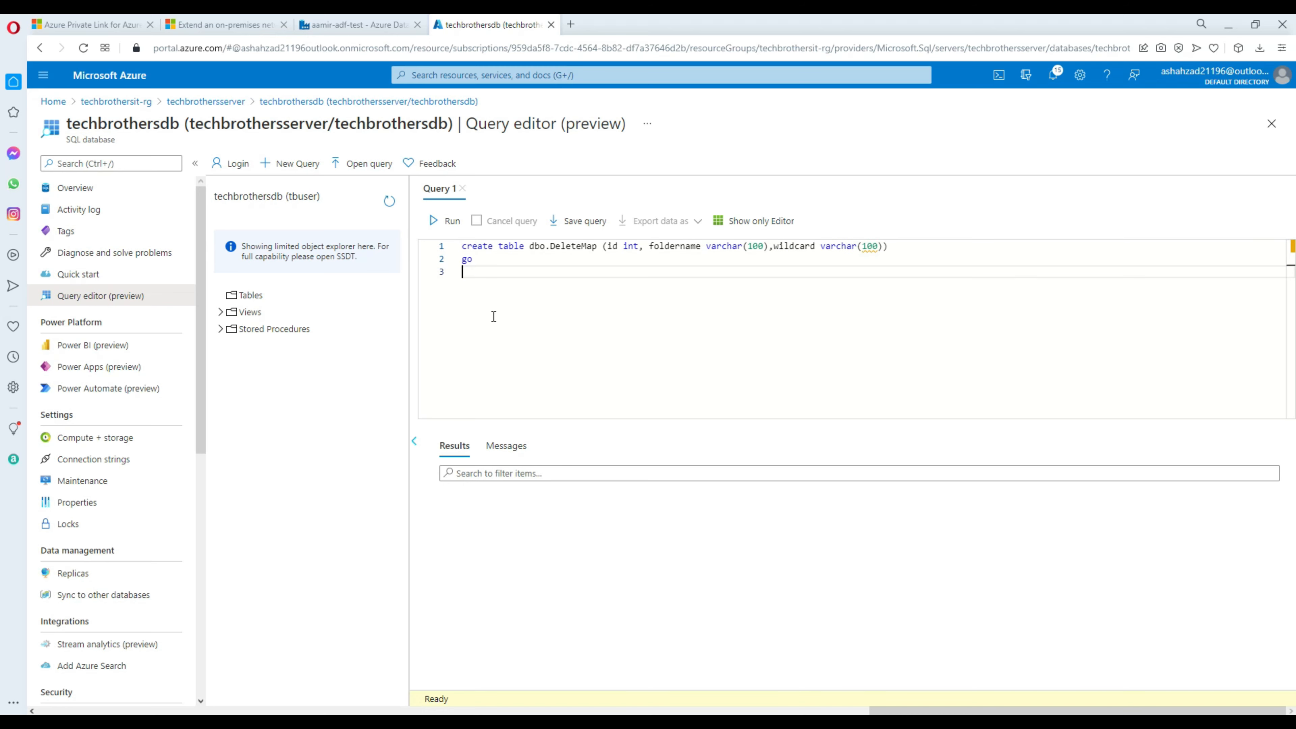
Begin an insert statement into dbo.DeleteMap with id 1 and folder name 'input'.
{"action": "type", "text": "insert into dbo.Delet"}
{"action": "key", "text": "Tab"}
{"action": "type", "text": "va"}
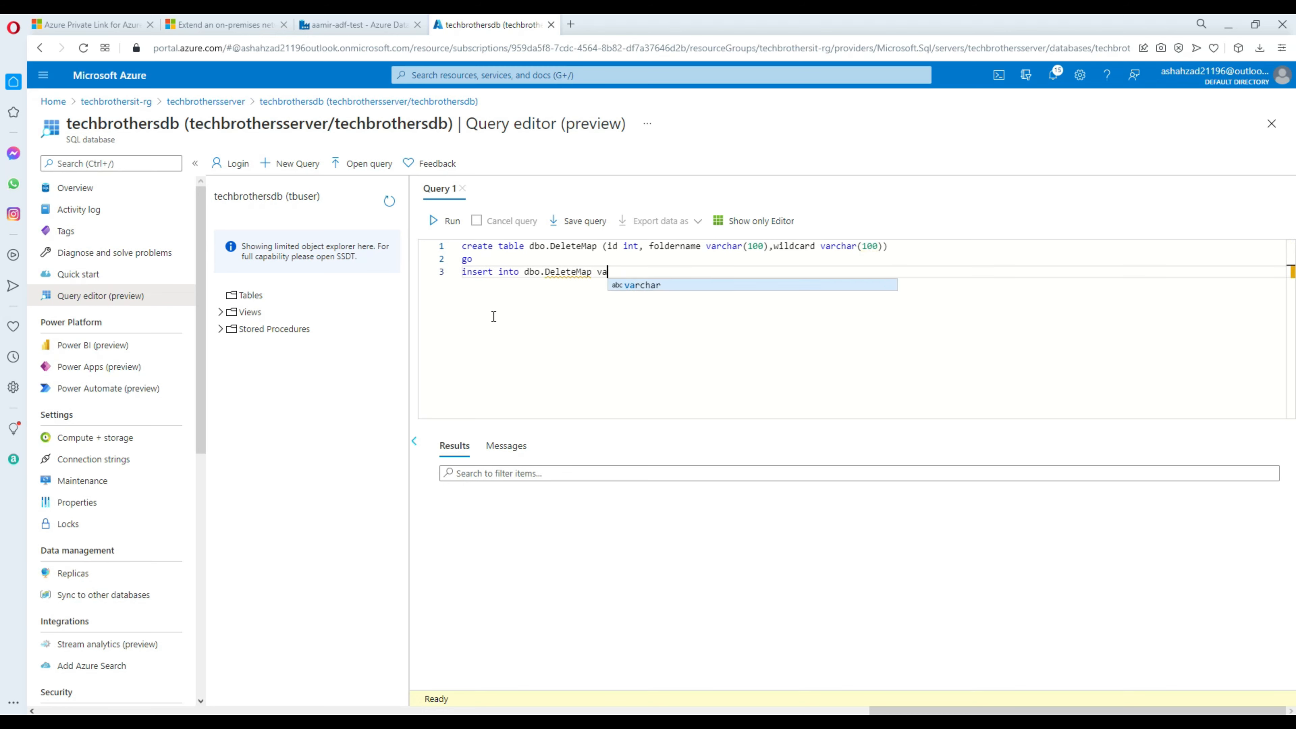
{"action": "type", "text": "lues (1,'input"}
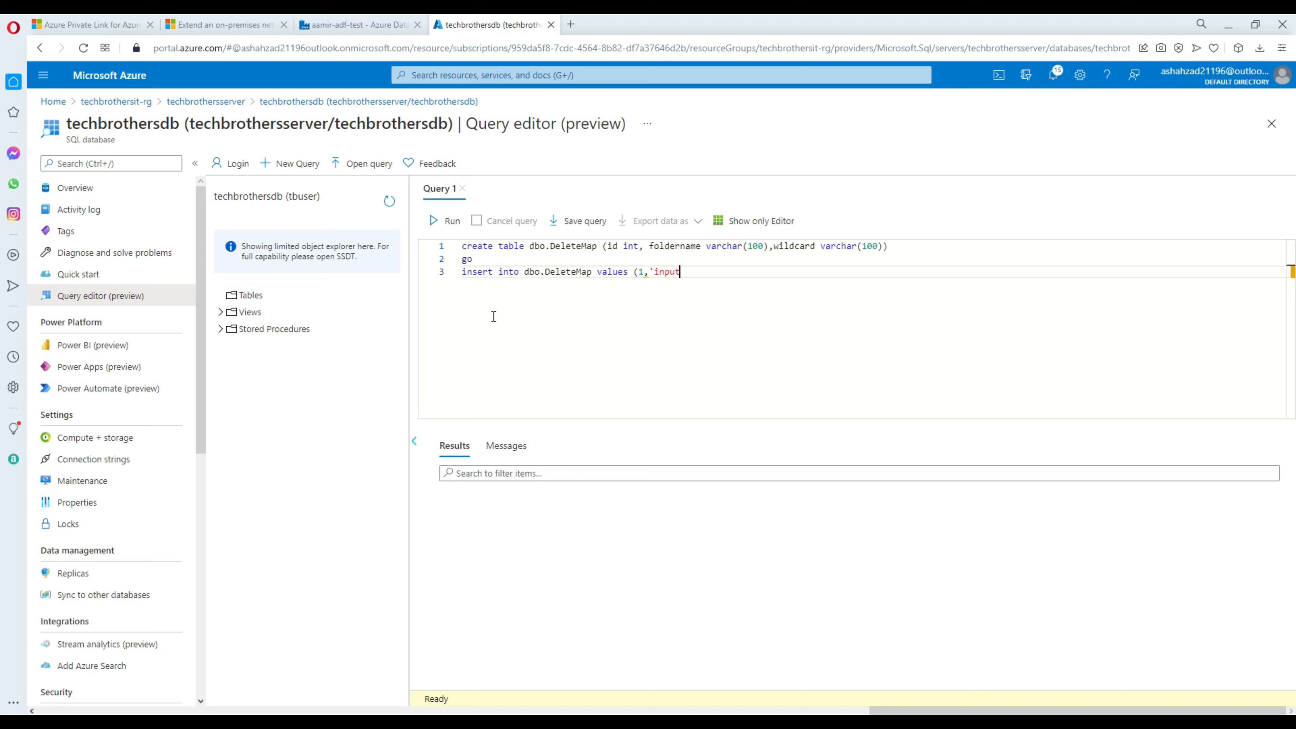
{"action": "type", "text": "','"}
Open the Azure portal in a new browser tab and check the files in techbrothersitstorage's input container.
{"action": "left_click", "coordinate": [347, 26]}
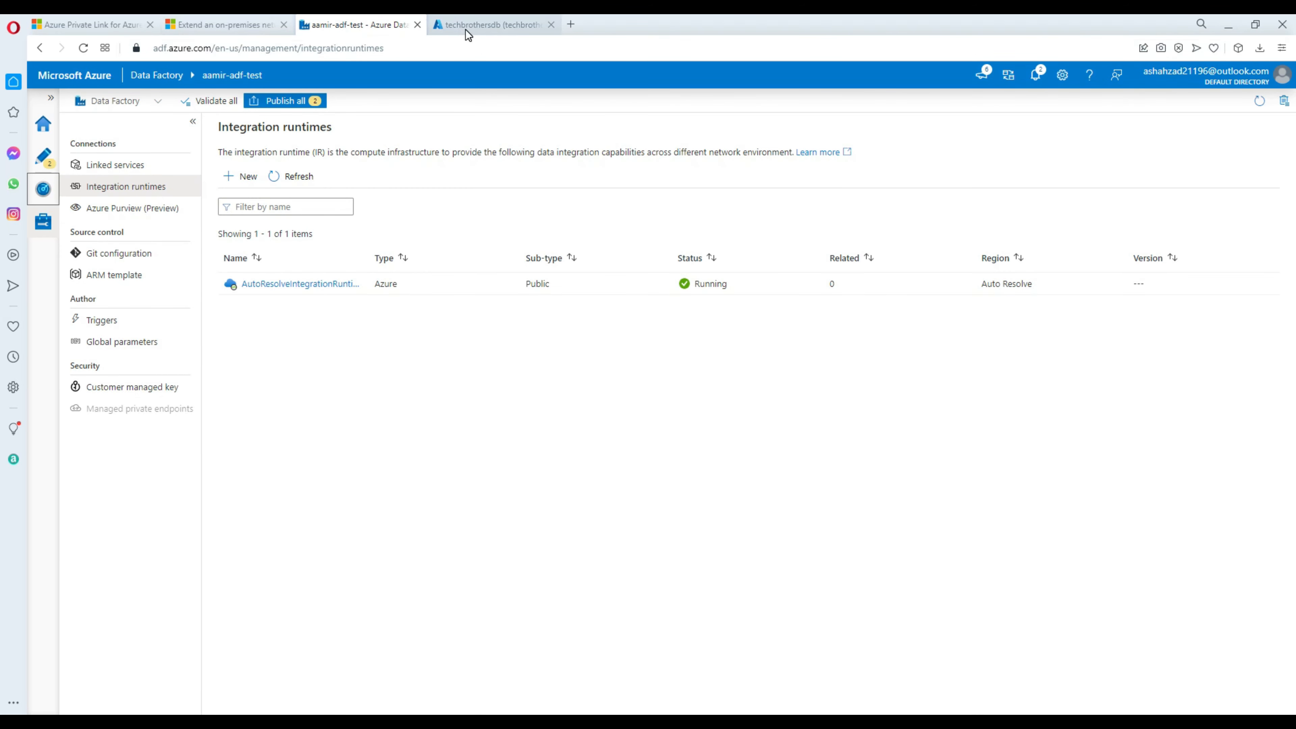
{"action": "left_click", "coordinate": [511, 23]}
{"action": "left_click", "coordinate": [388, 24]}
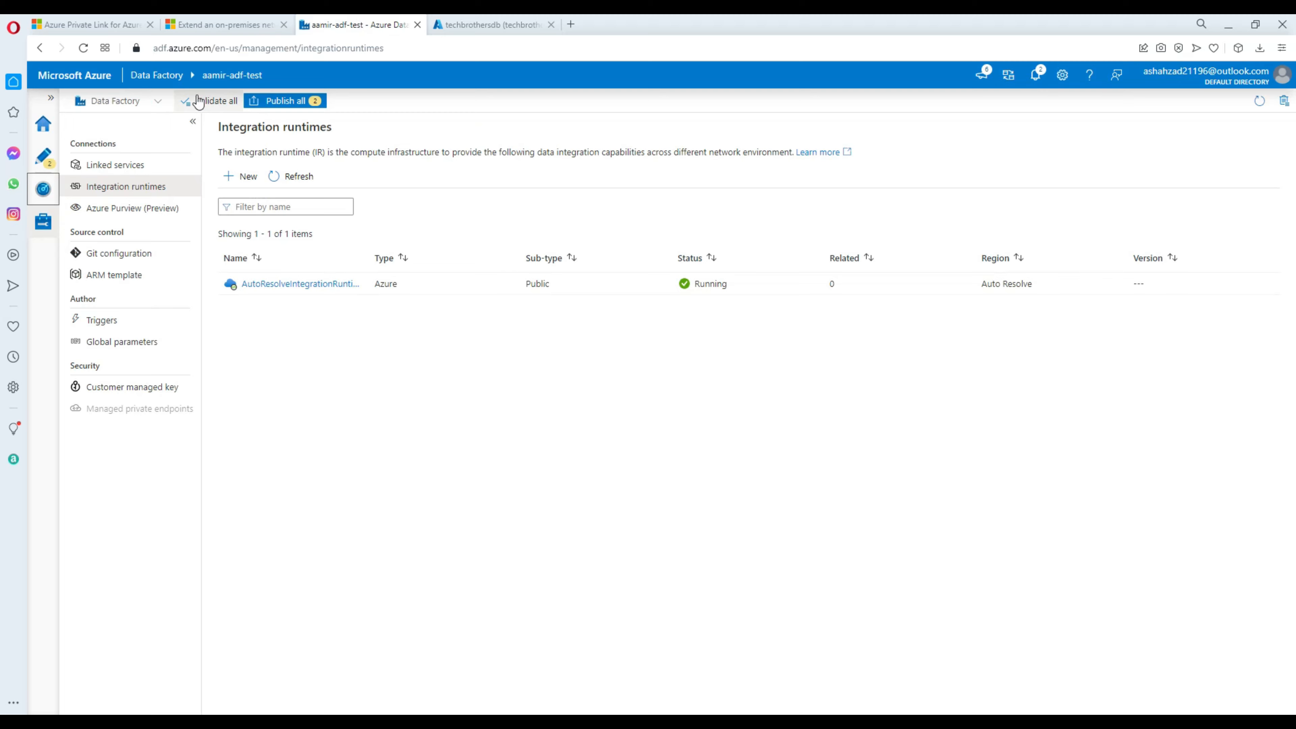
{"action": "left_click", "coordinate": [570, 24]}
{"action": "type", "text": "p"}
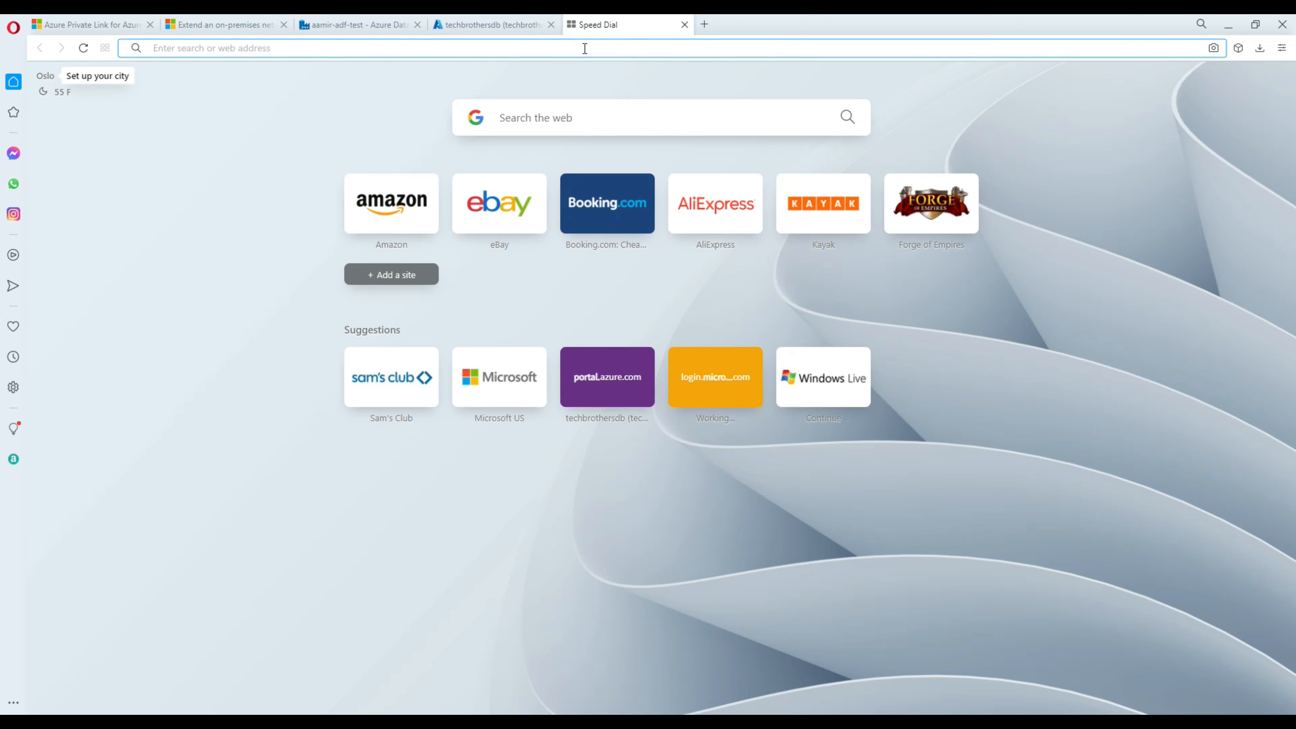
{"action": "type", "text": "or"}
{"action": "key", "text": "Return"}
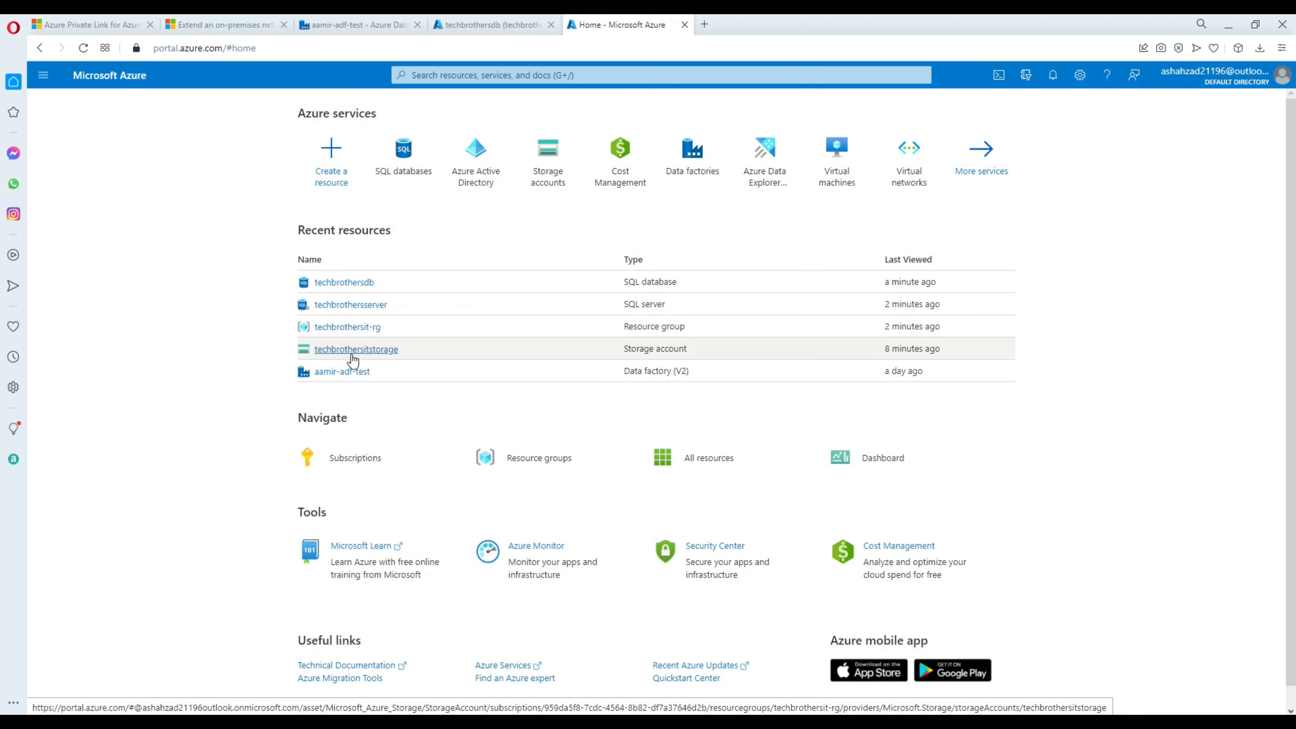
{"action": "left_click", "coordinate": [356, 350]}
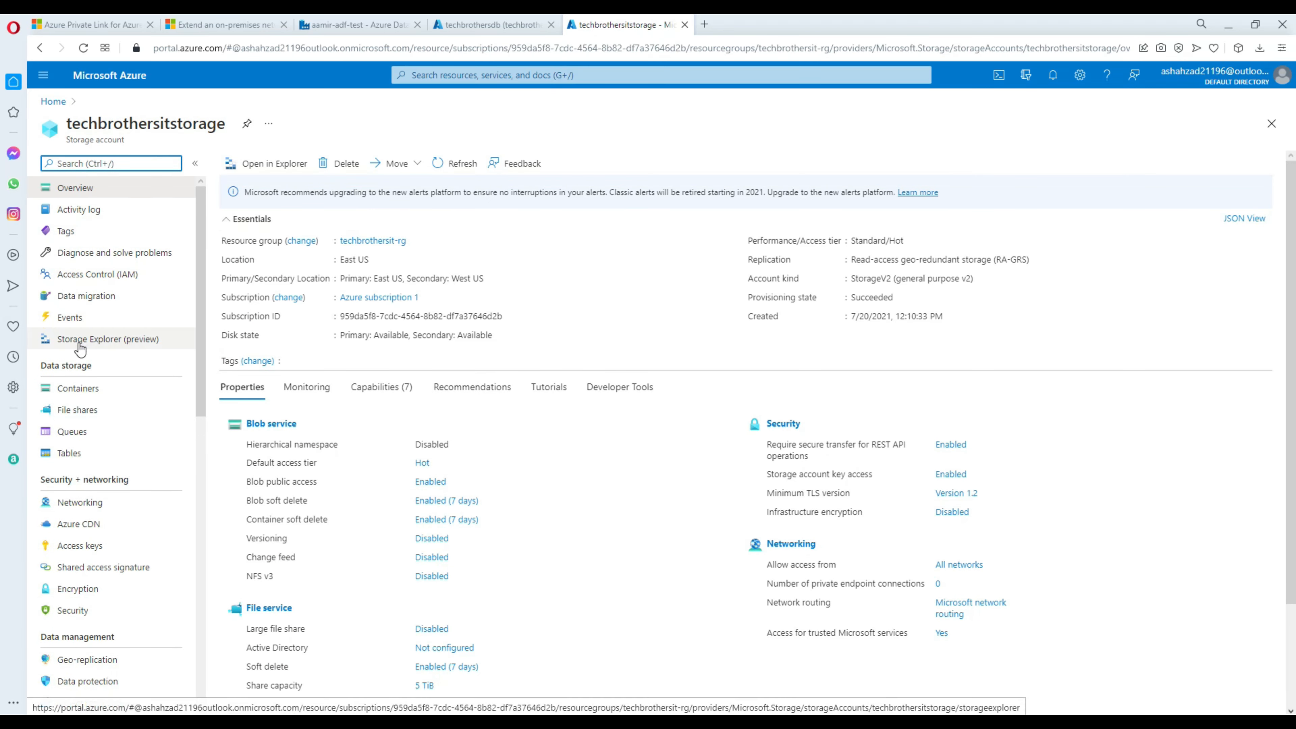
{"action": "left_click", "coordinate": [95, 387]}
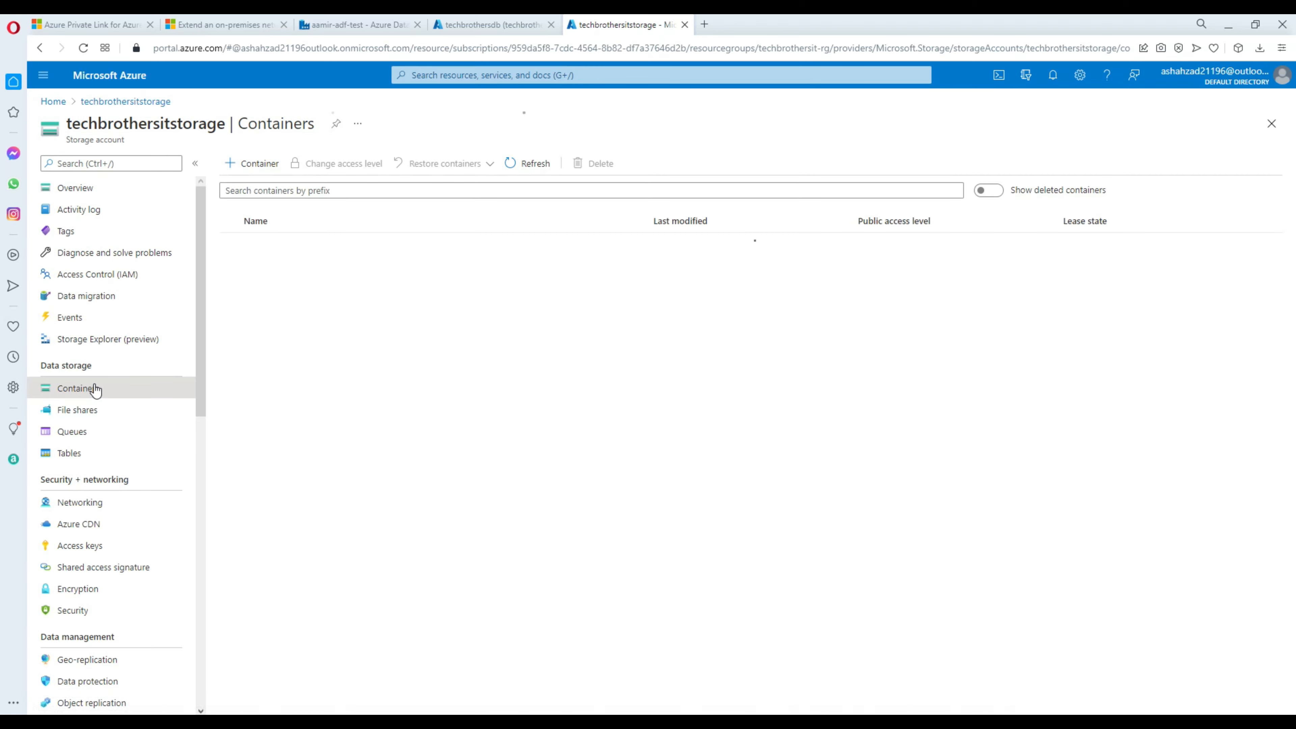
{"action": "left_click", "coordinate": [256, 266]}
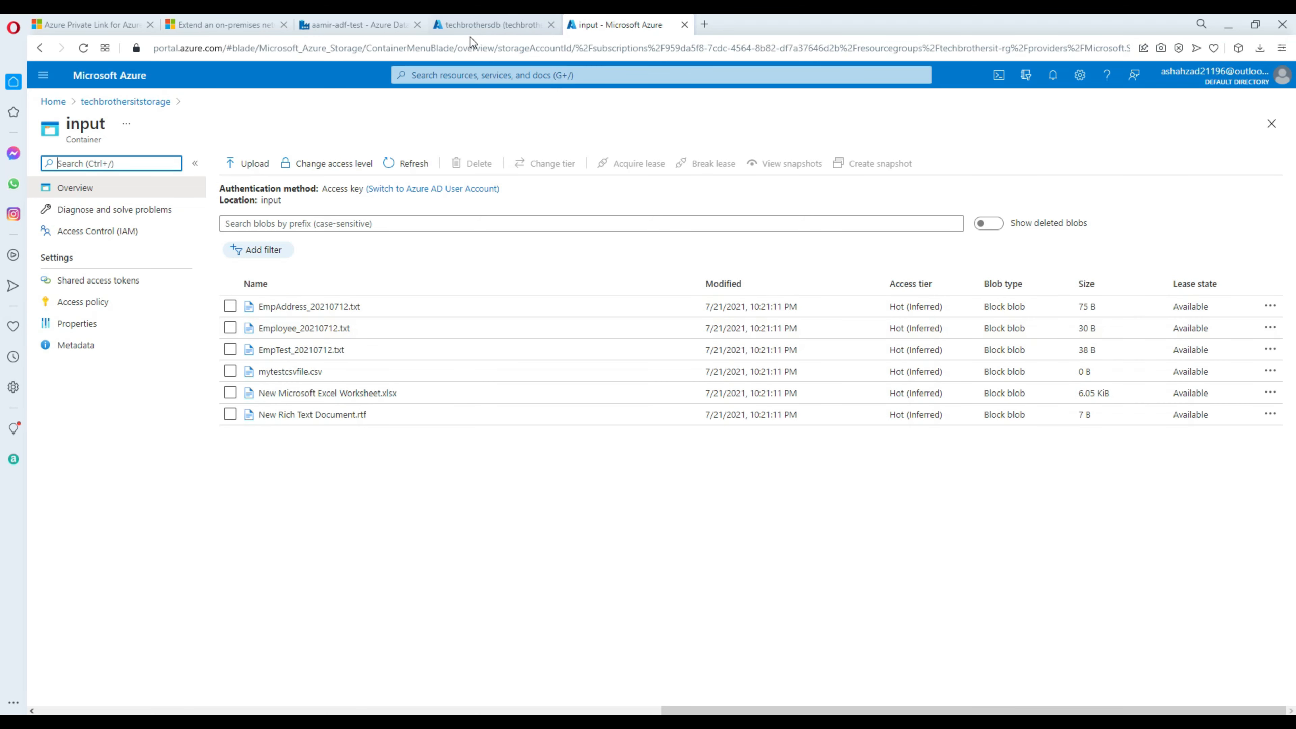
Back in the query editor, complete the insert statement with wildcard '*.txt' and paste two copies of it below.
{"action": "left_click", "coordinate": [485, 28]}
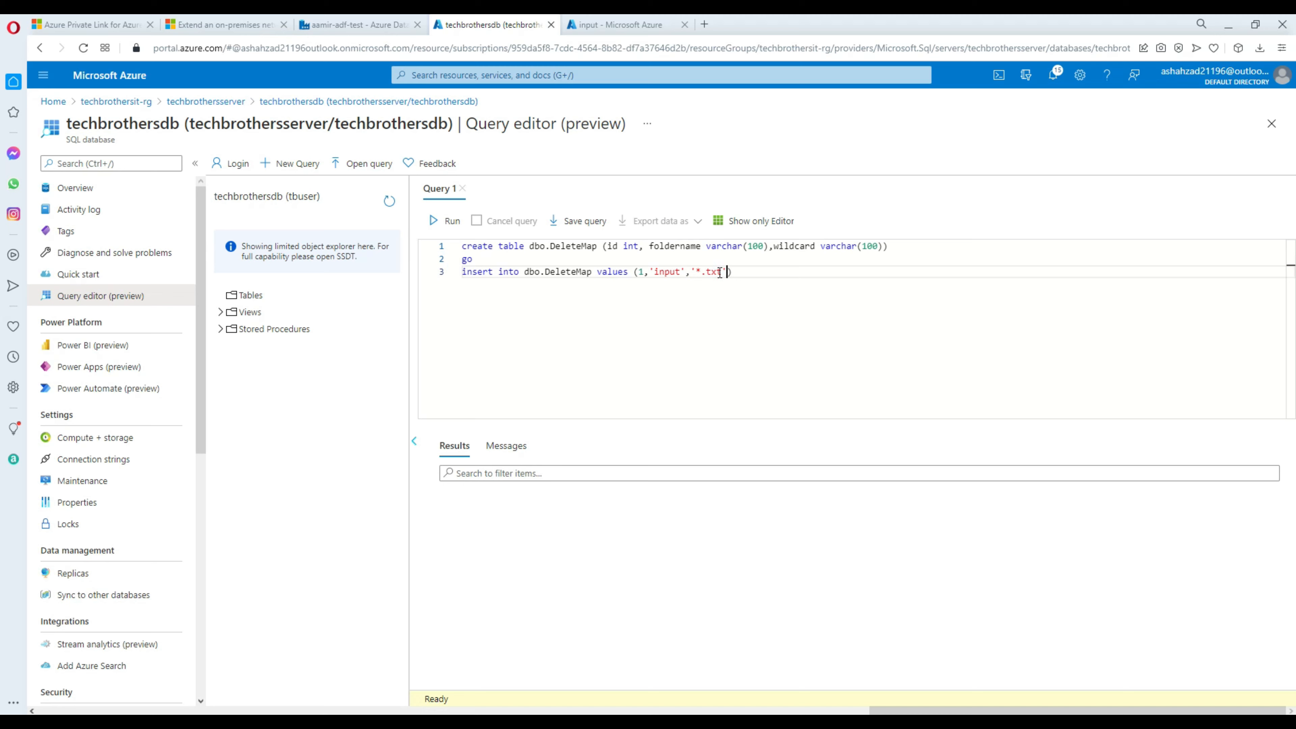
{"action": "left_click_drag", "start_coordinate": [739, 273], "coordinate": [459, 277]}
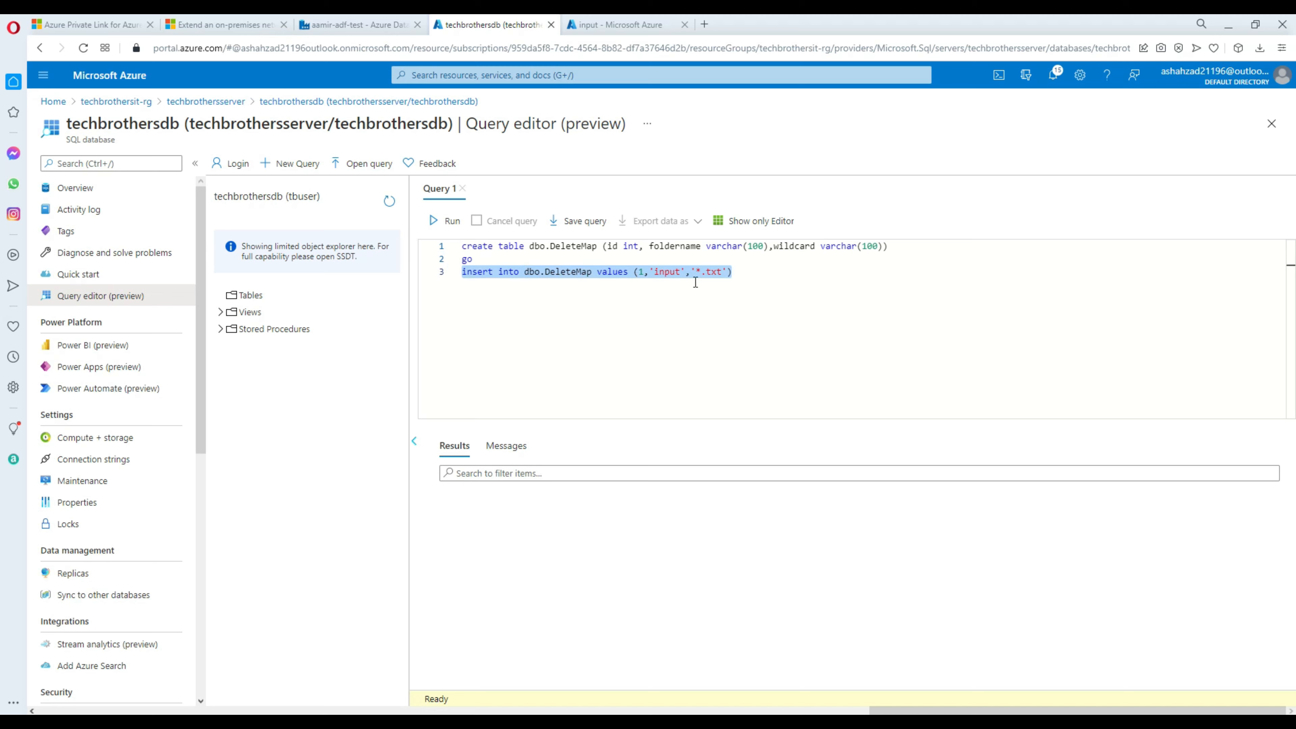
{"action": "left_click", "coordinate": [736, 272]}
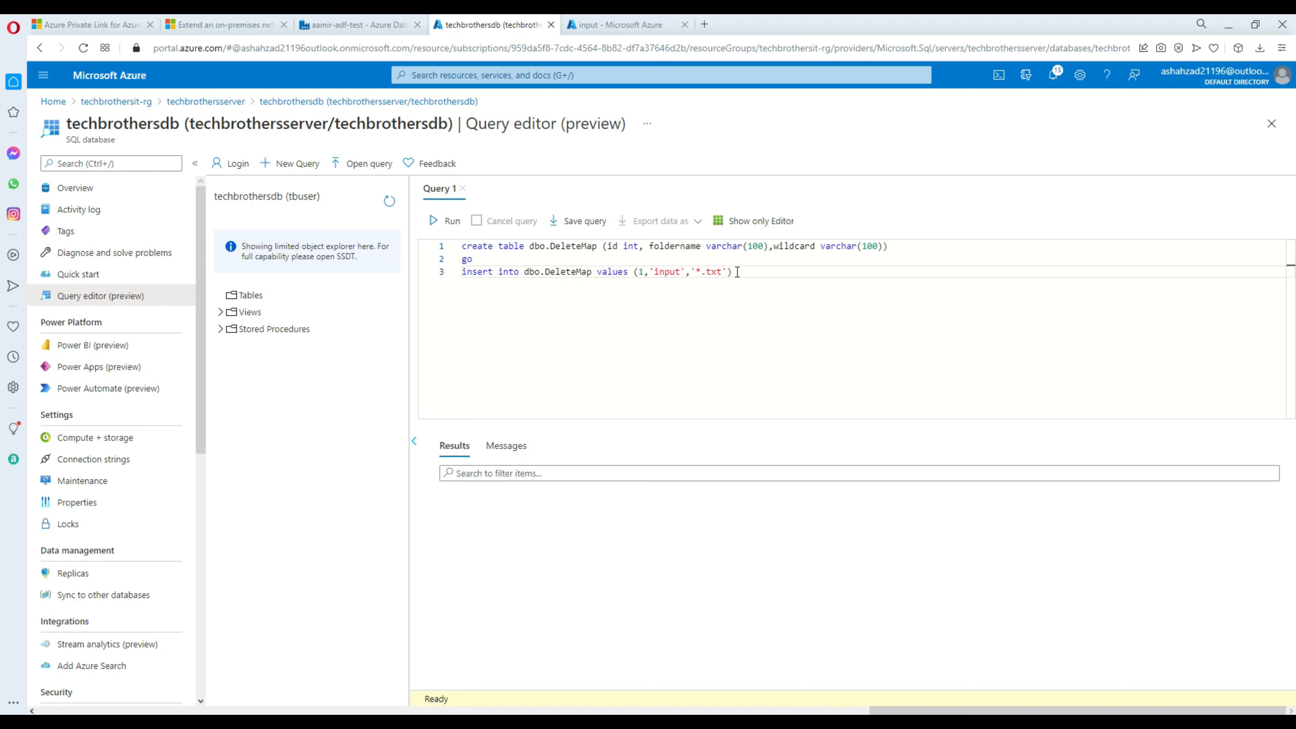
{"action": "key", "text": "shift+Up"}
{"action": "key", "text": "ctrl+c"}
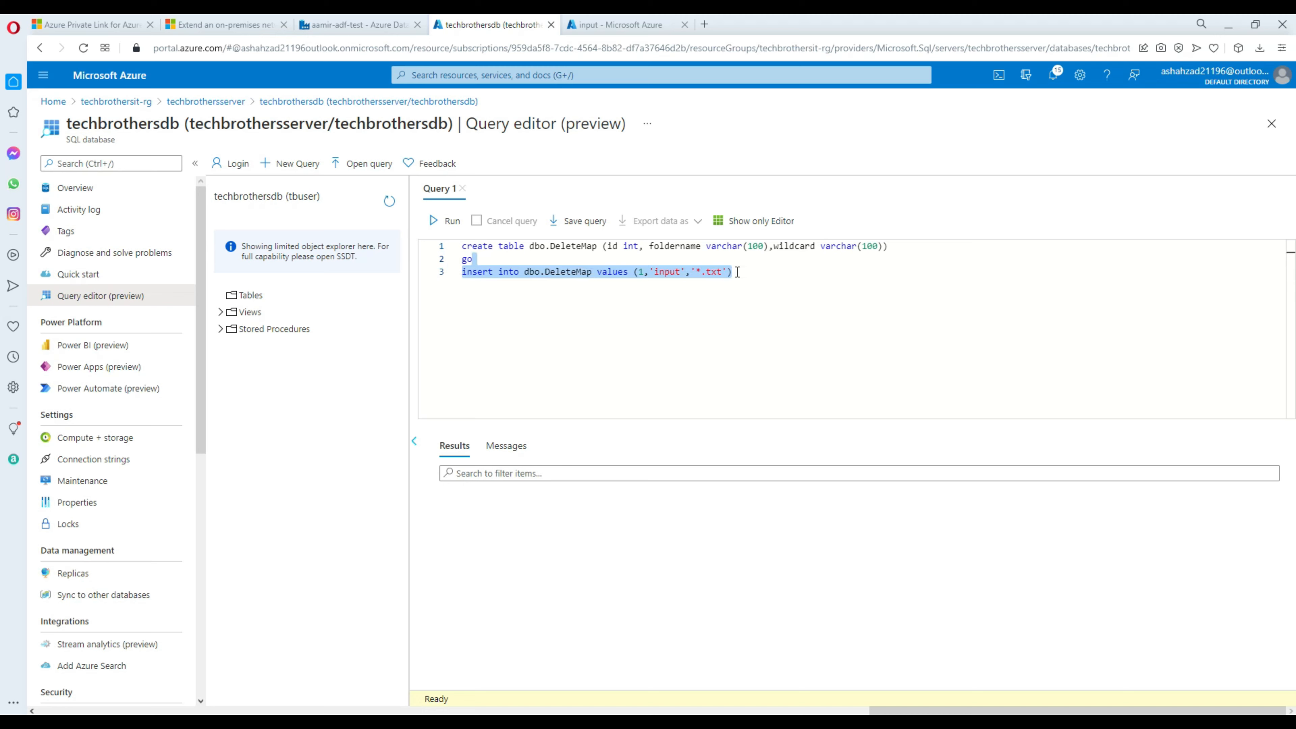
{"action": "left_click", "coordinate": [737, 272]}
{"action": "key", "text": "Return"}
{"action": "key", "text": "ctrl+v"}
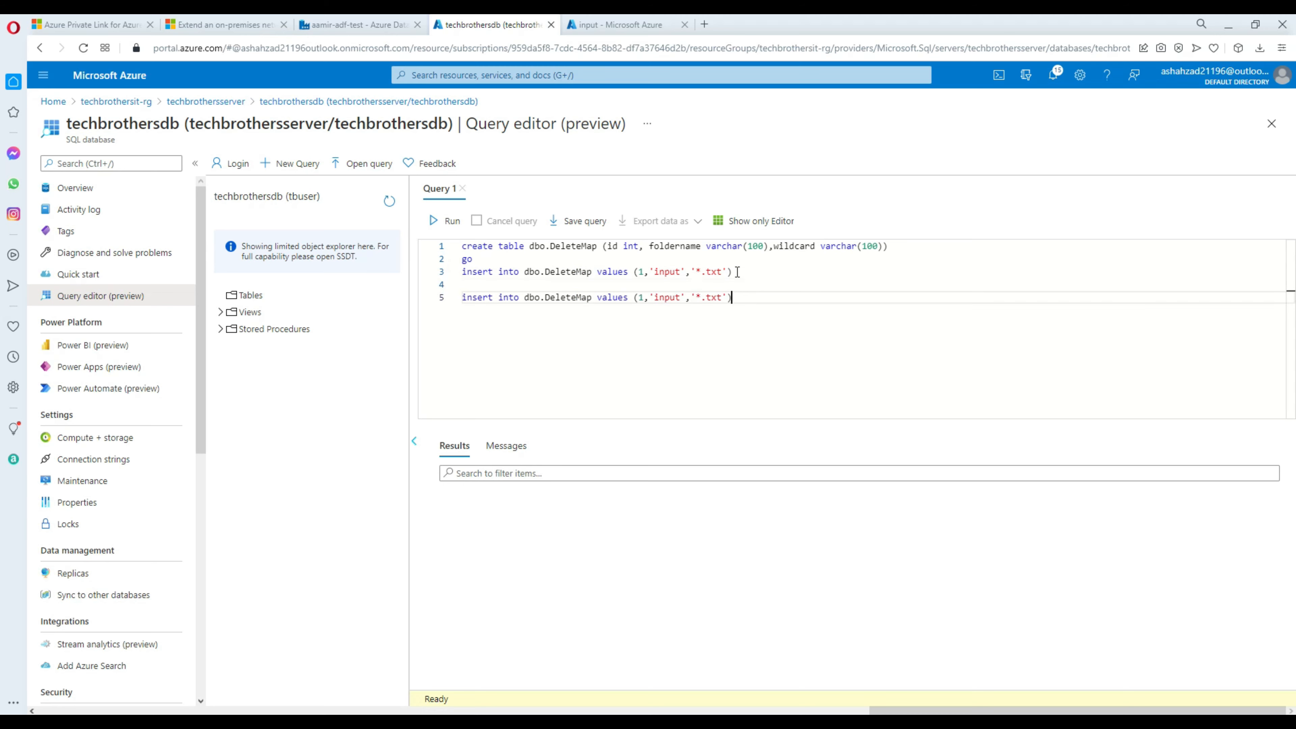
{"action": "key", "text": "Return"}
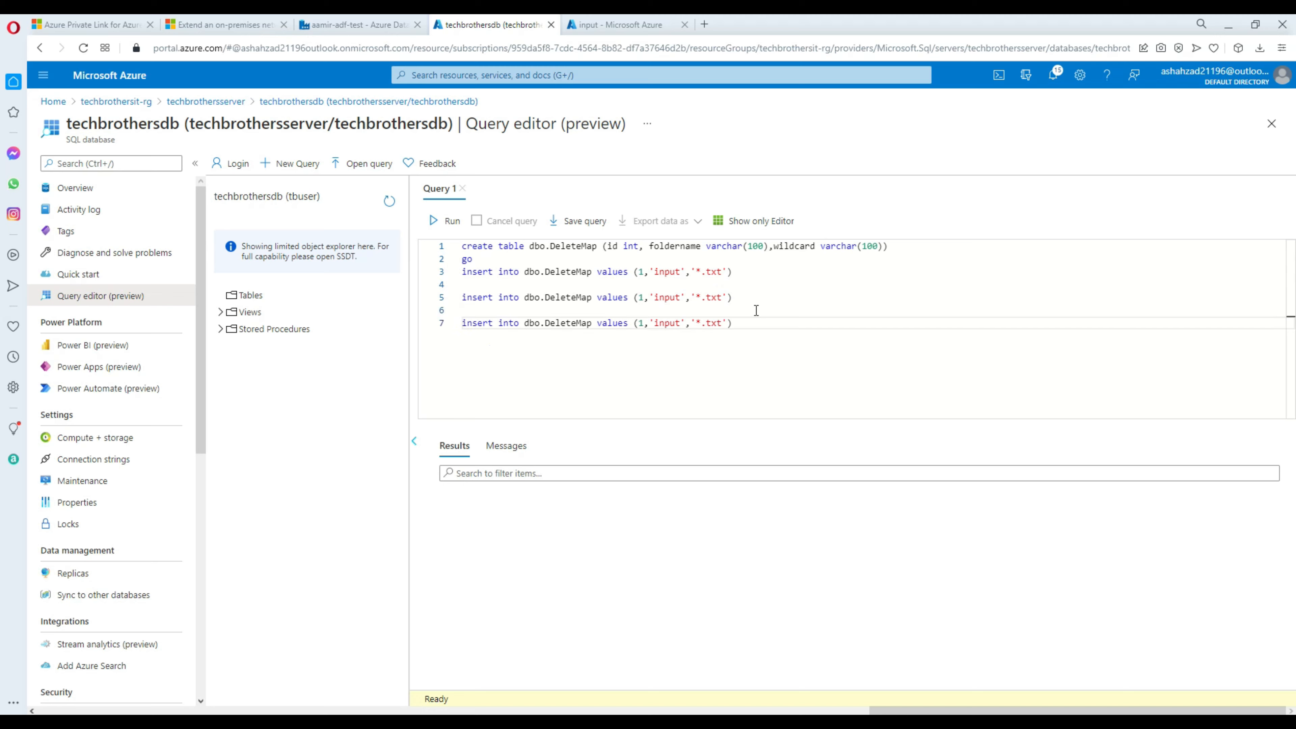
Change the second insert statement's folder name to 'output' and its wildcard to '*.rtf'.
{"action": "double_click", "coordinate": [663, 297]}
{"action": "type", "text": "out"}
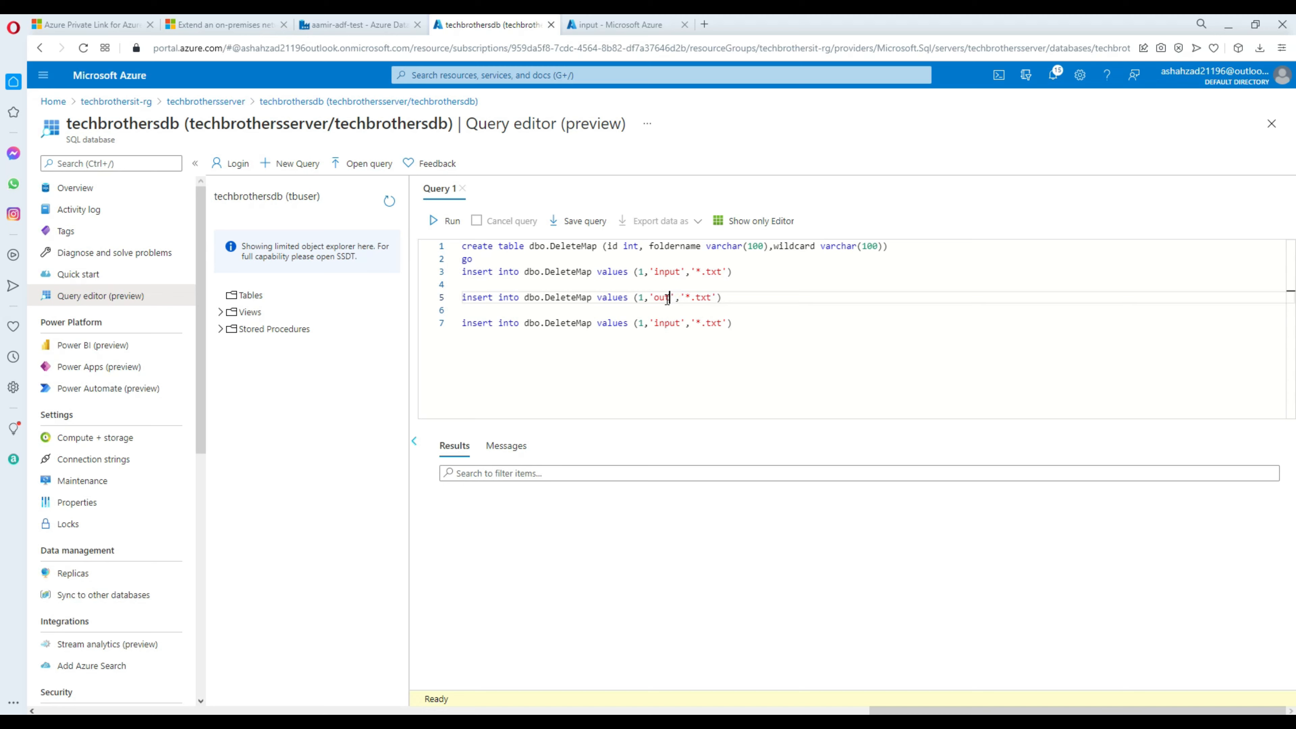
{"action": "type", "text": "put"}
{"action": "left_click", "coordinate": [714, 297]}
{"action": "left_click_drag", "start_coordinate": [727, 297], "coordinate": [718, 298]}
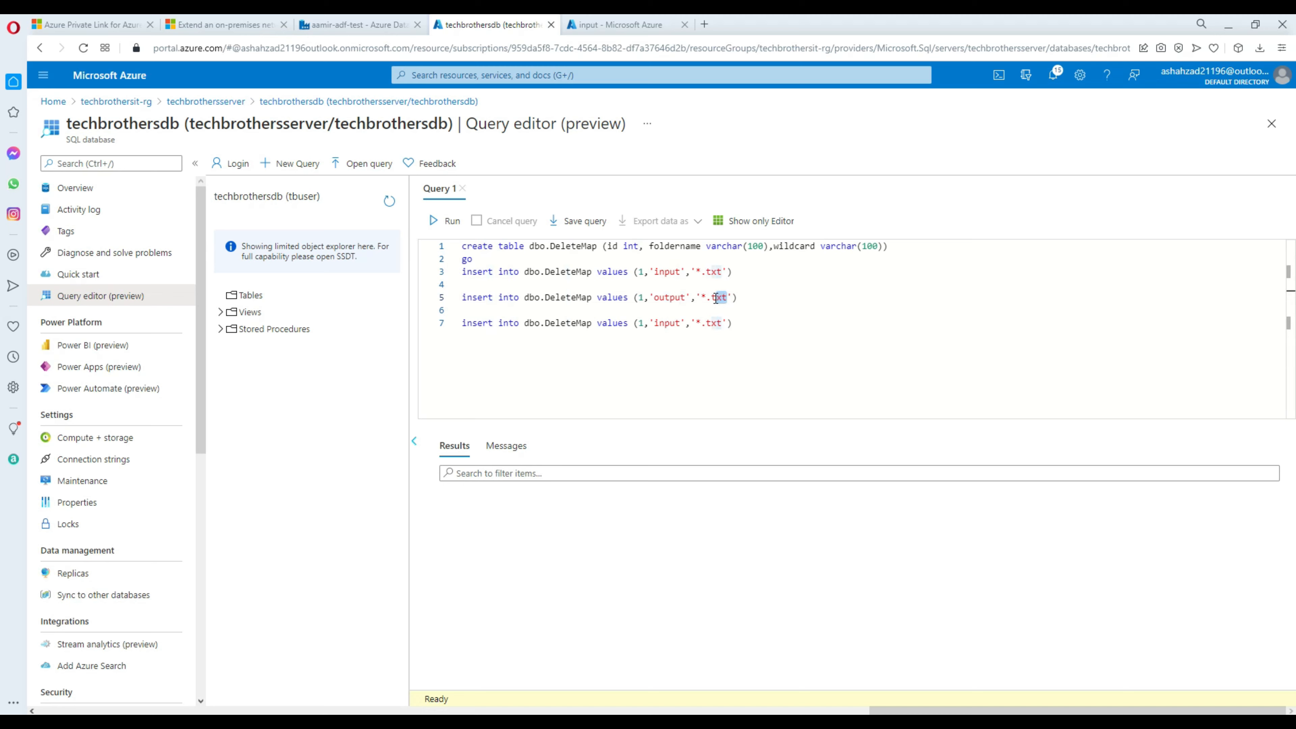
{"action": "type", "text": "rtf"}
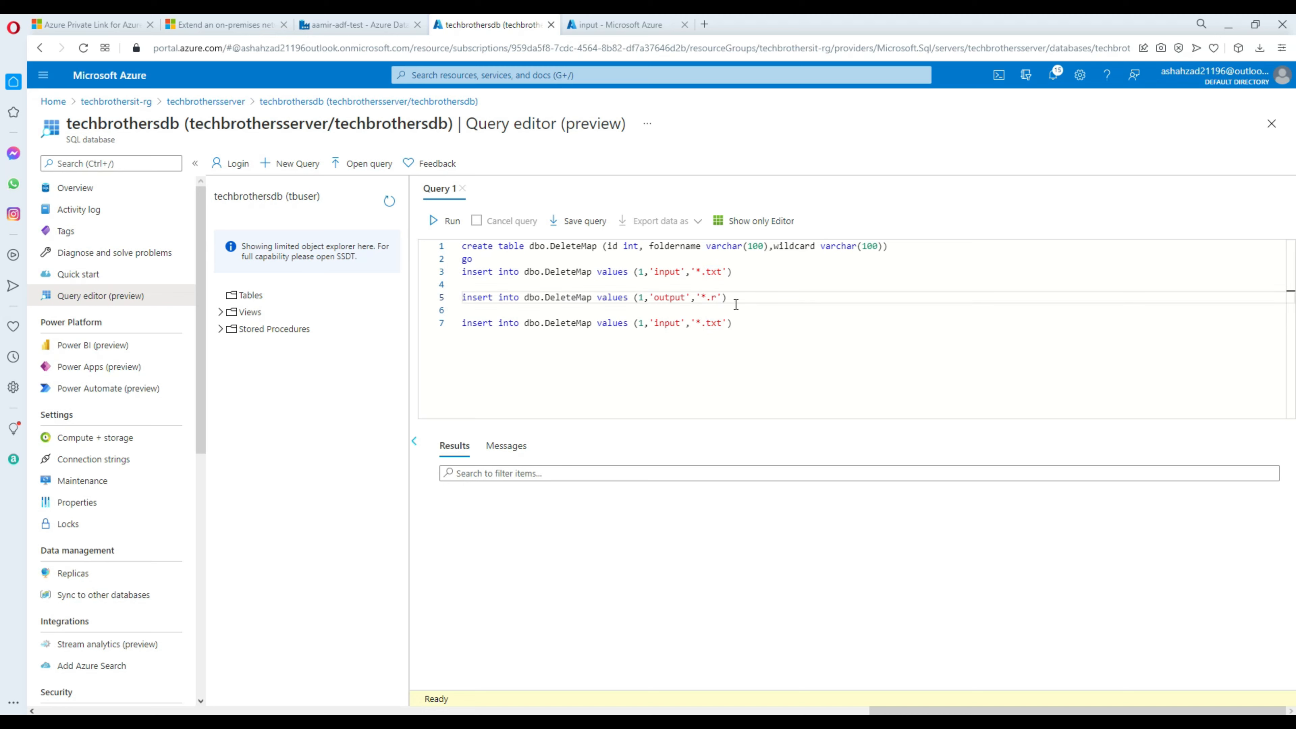
Set the third insert statement's folder name to 'log' and check the file type inside techbrothersitstorage's logs container.
{"action": "double_click", "coordinate": [674, 323]}
{"action": "type", "text": "log"}
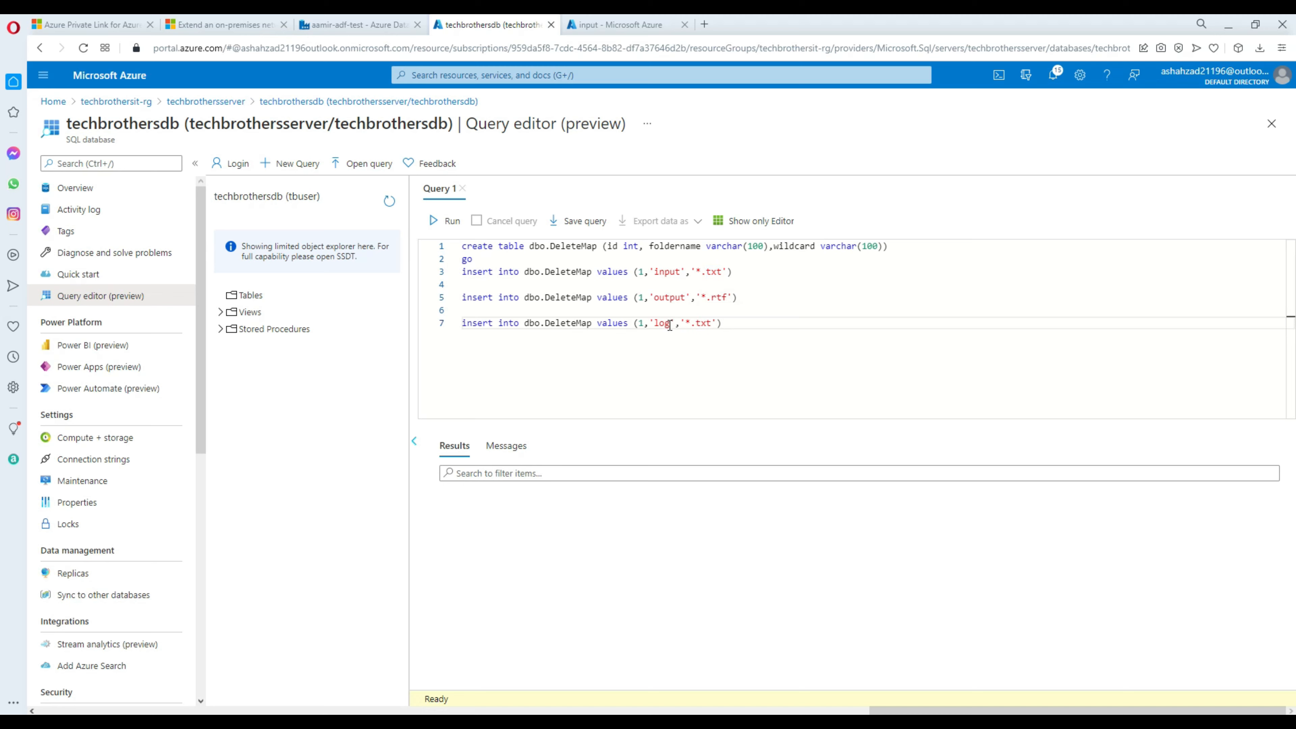
{"action": "left_click", "coordinate": [637, 26]}
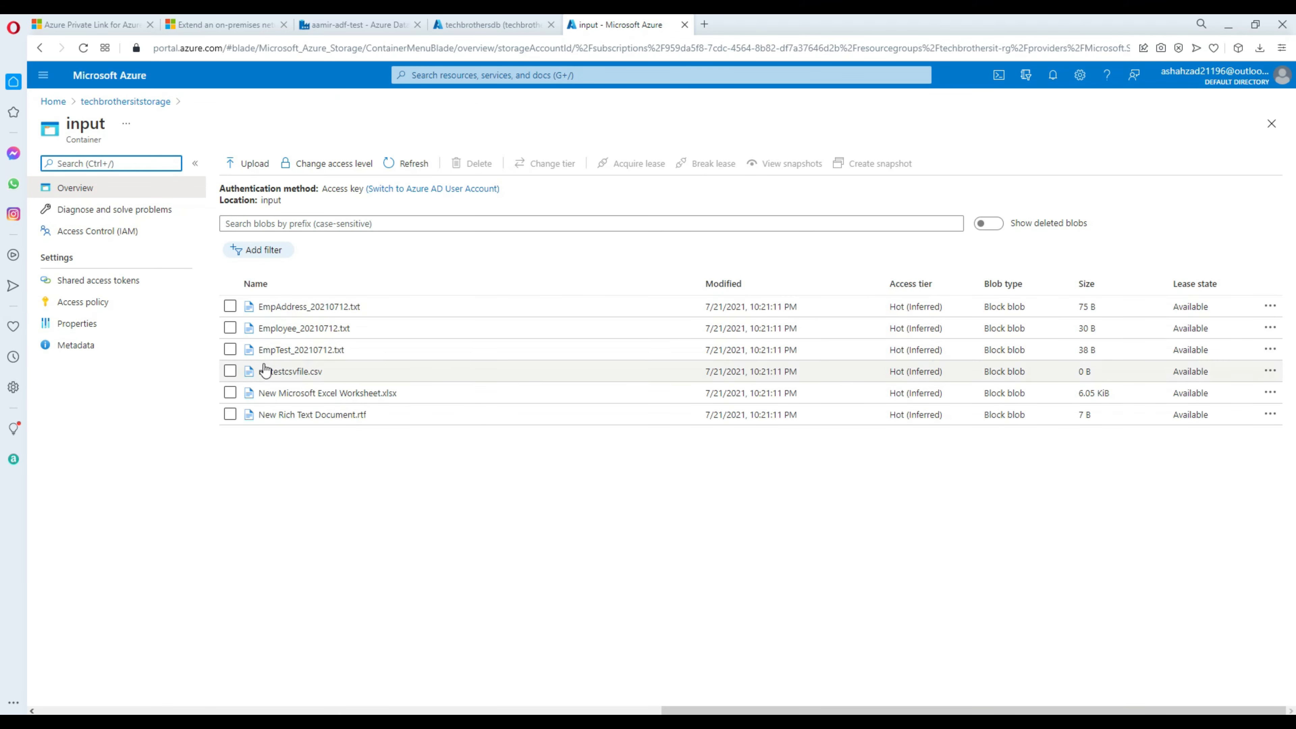
{"action": "left_click", "coordinate": [128, 102]}
{"action": "left_click", "coordinate": [257, 289]}
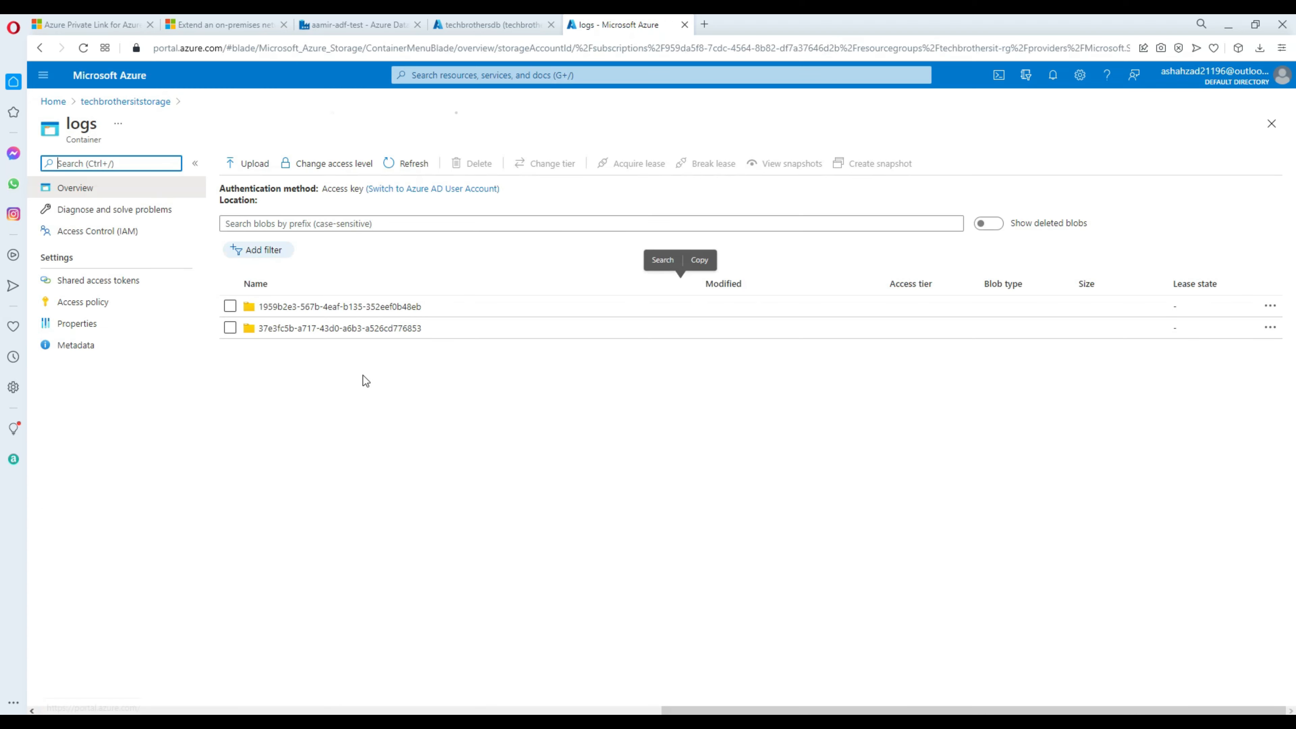
{"action": "left_click", "coordinate": [287, 309]}
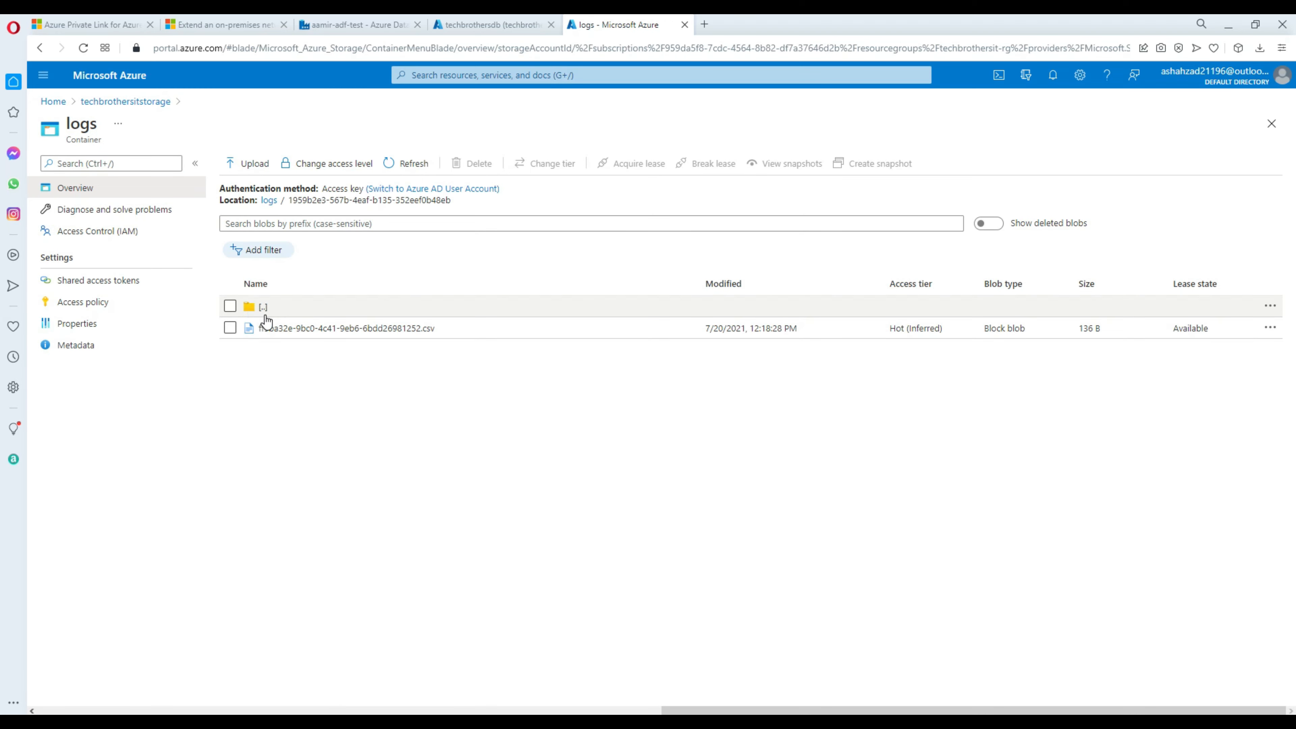
Back in the query editor, correct the third insert to folder 'logs' with wildcard '*.csv' and run the whole script.
{"action": "left_click", "coordinate": [479, 26]}
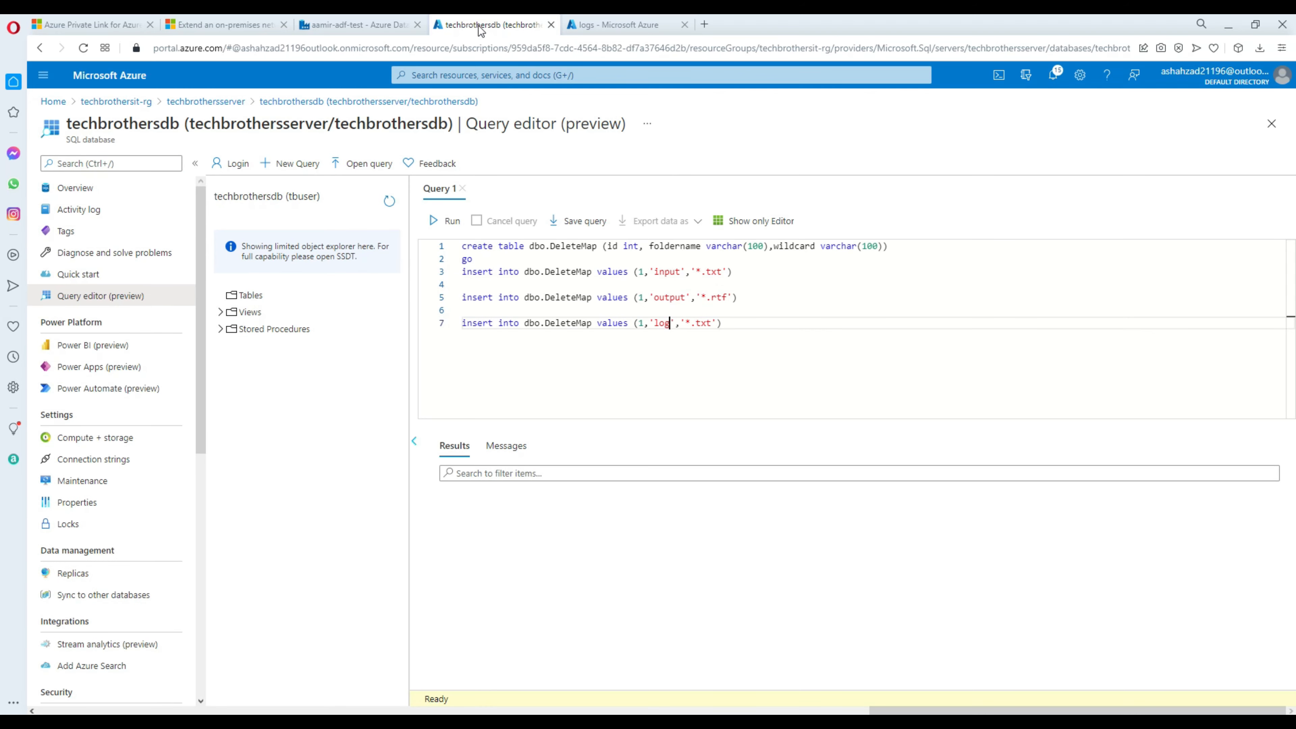
{"action": "type", "text": "s"}
{"action": "left_click_drag", "start_coordinate": [716, 322], "coordinate": [702, 322]}
{"action": "type", "text": "csv"}
{"action": "left_click_drag", "start_coordinate": [755, 325], "coordinate": [460, 246]}
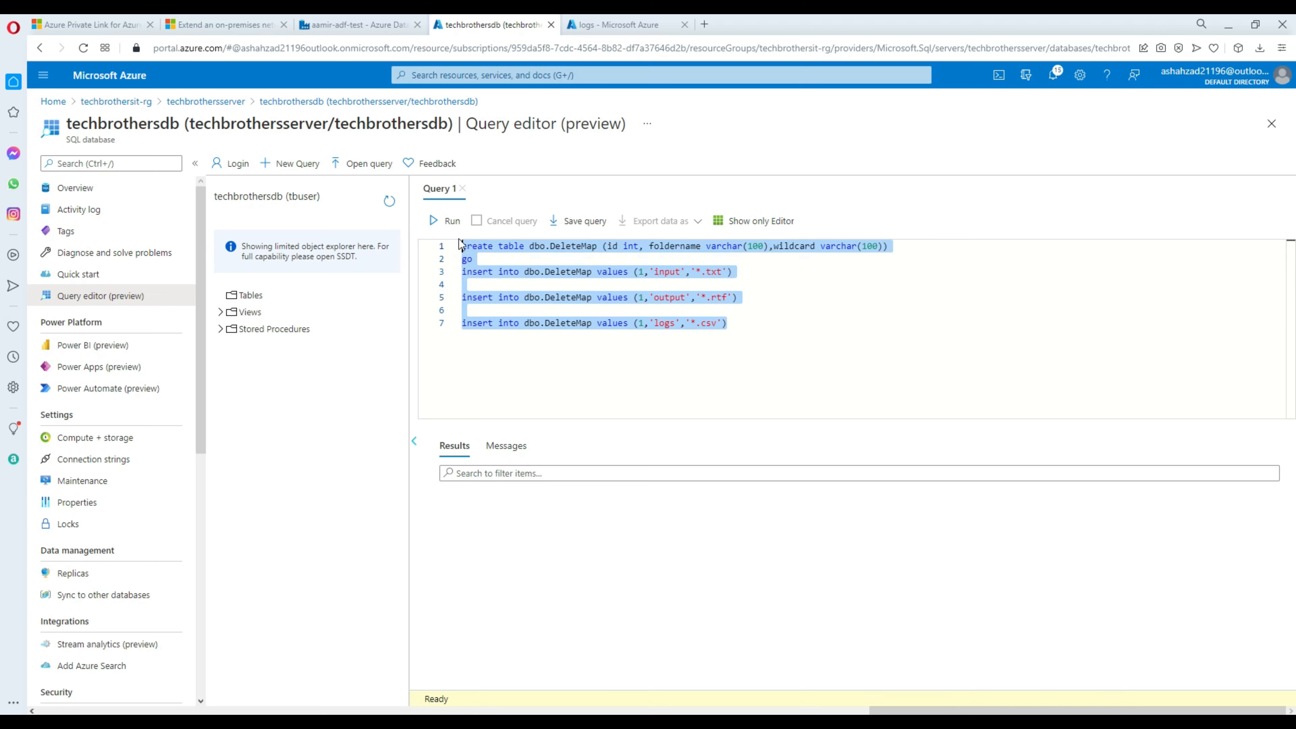
{"action": "left_click", "coordinate": [452, 221]}
Add the query 'Select * from dbo.DeleteMap' below the insert statements and run only that query.
{"action": "left_click", "coordinate": [736, 323]}
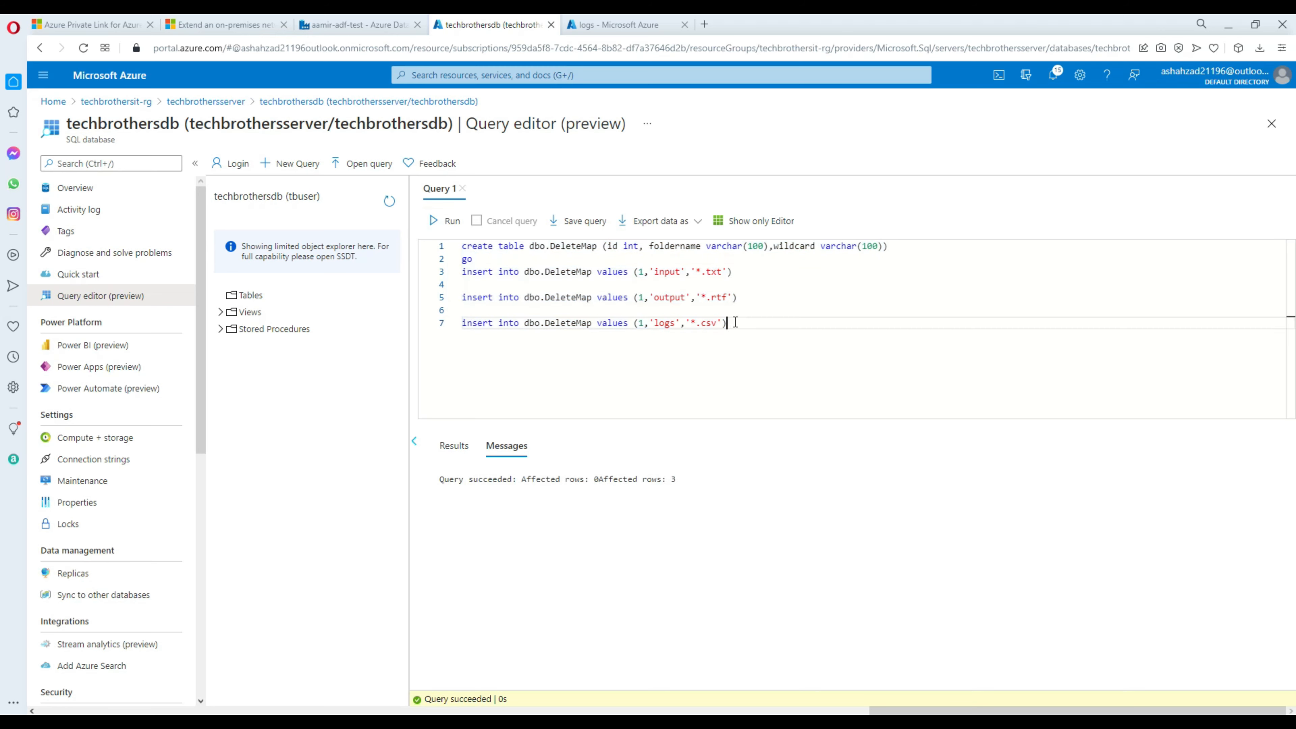
{"action": "key", "text": "Return"}
{"action": "key", "text": "Return"}
{"action": "type", "text": "Select * f"}
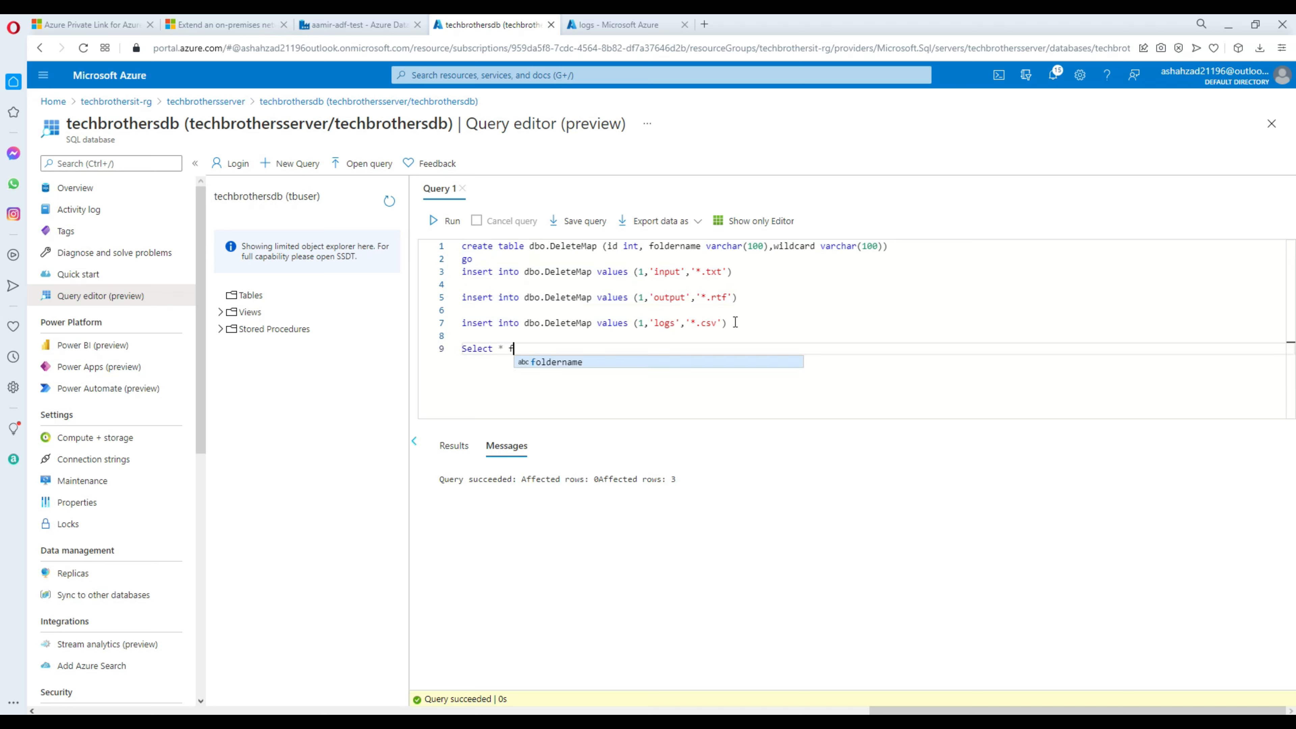
{"action": "type", "text": "rom dbo.del"}
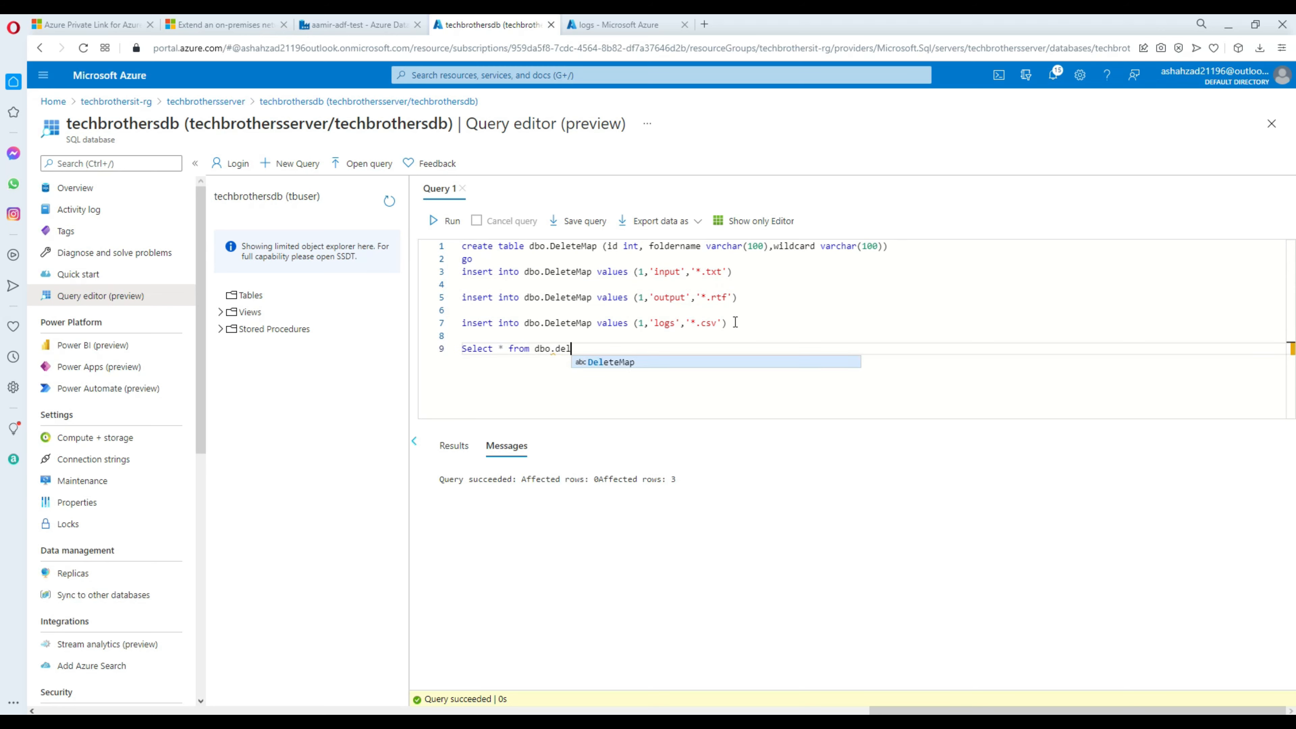
{"action": "key", "text": "Tab"}
{"action": "key", "text": "shift+Up"}
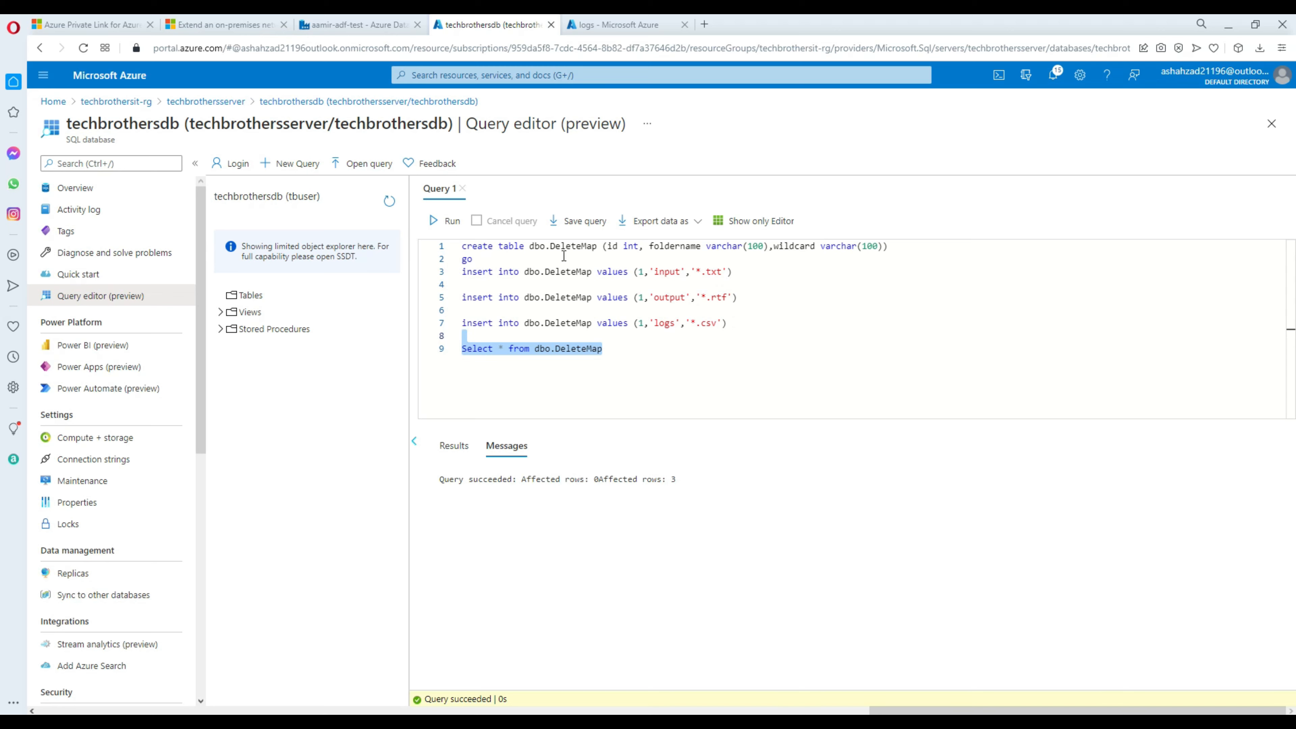
{"action": "left_click", "coordinate": [442, 221]}
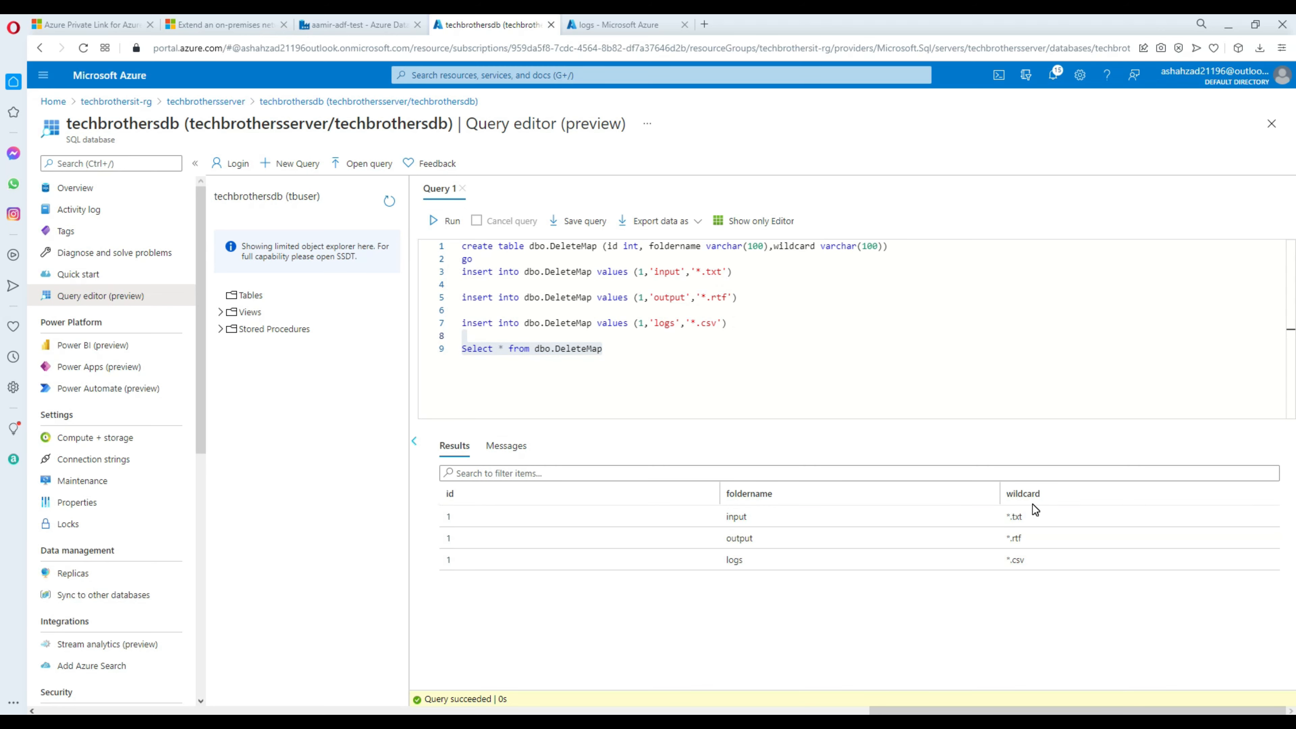
Change the select query to return only foldername and wildcard from dbo.DeleteMap, and run it alone.
{"action": "left_click", "coordinate": [508, 347]}
{"action": "key", "text": "BackSpace"}
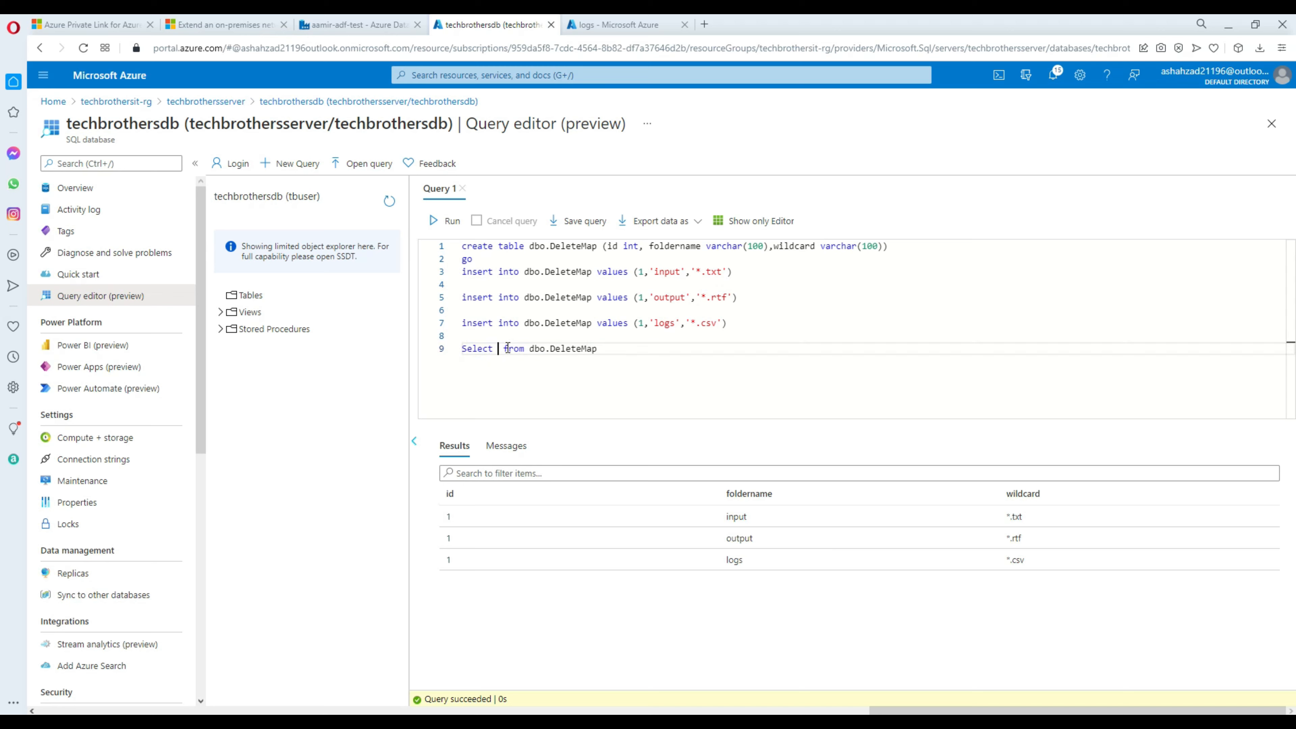
{"action": "type", "text": "foldername,wildcard"}
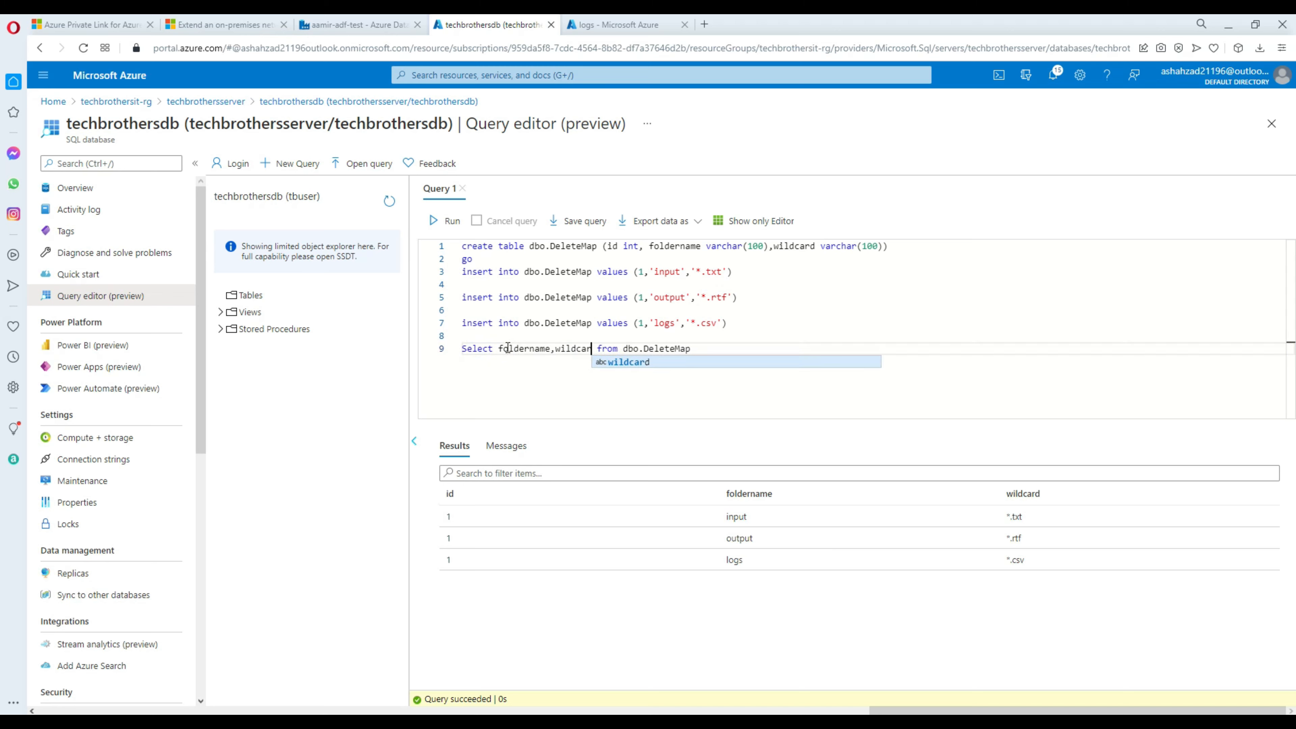
{"action": "left_click", "coordinate": [668, 340]}
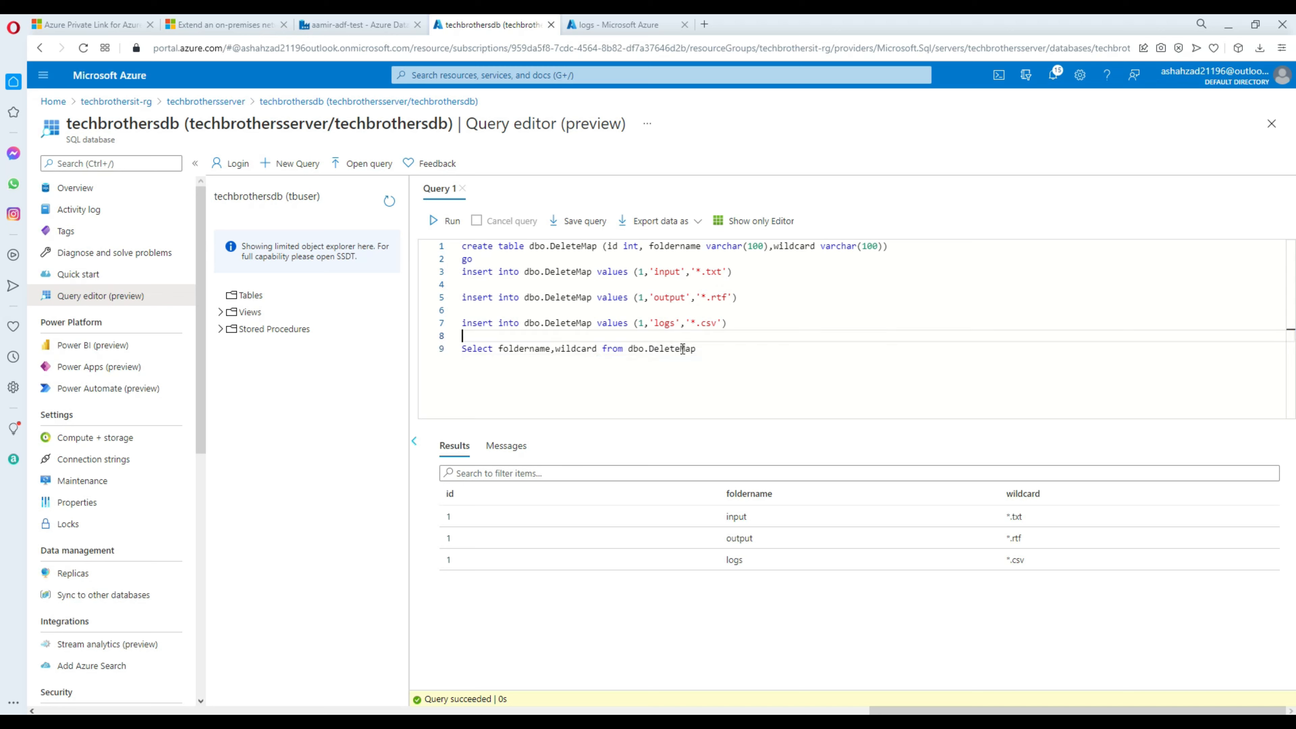
{"action": "left_click", "coordinate": [688, 349]}
{"action": "left_click_drag", "start_coordinate": [718, 350], "coordinate": [450, 357]}
{"action": "left_click", "coordinate": [445, 220]}
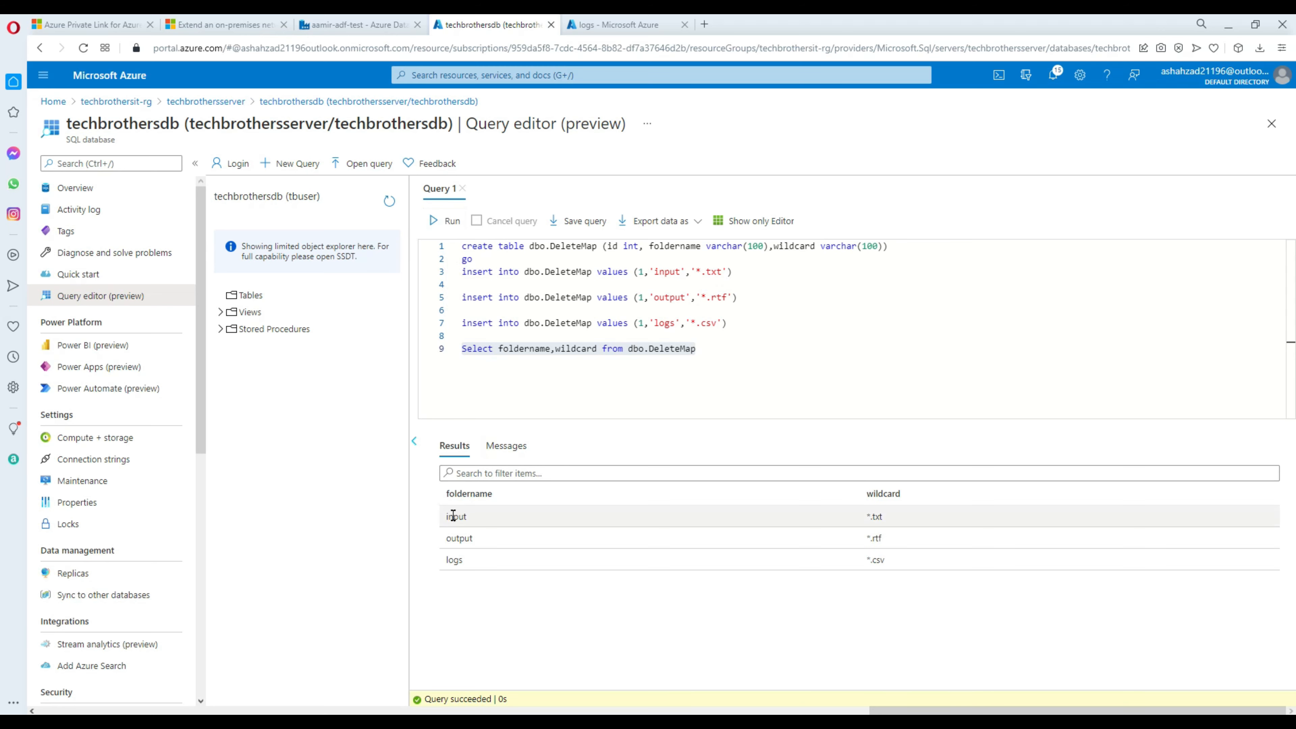
{"action": "left_click", "coordinate": [492, 289]}
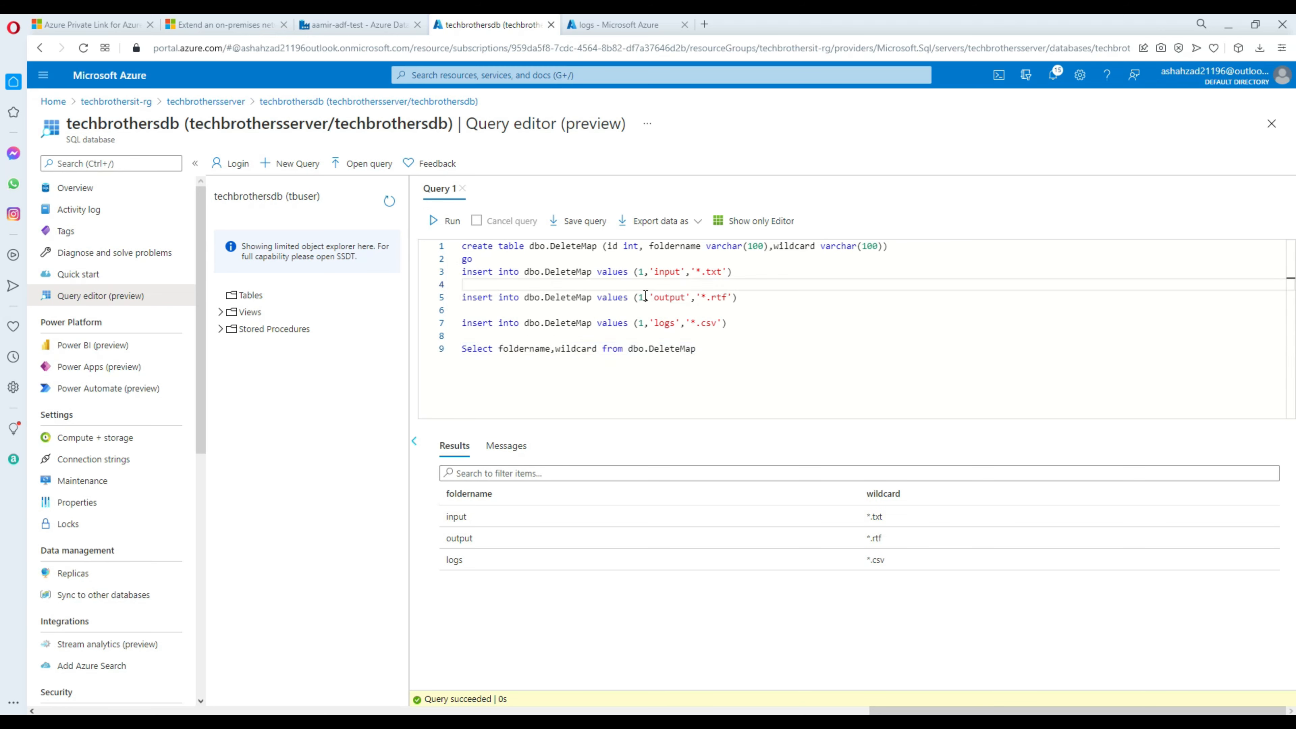
{"action": "double_click", "coordinate": [640, 297]}
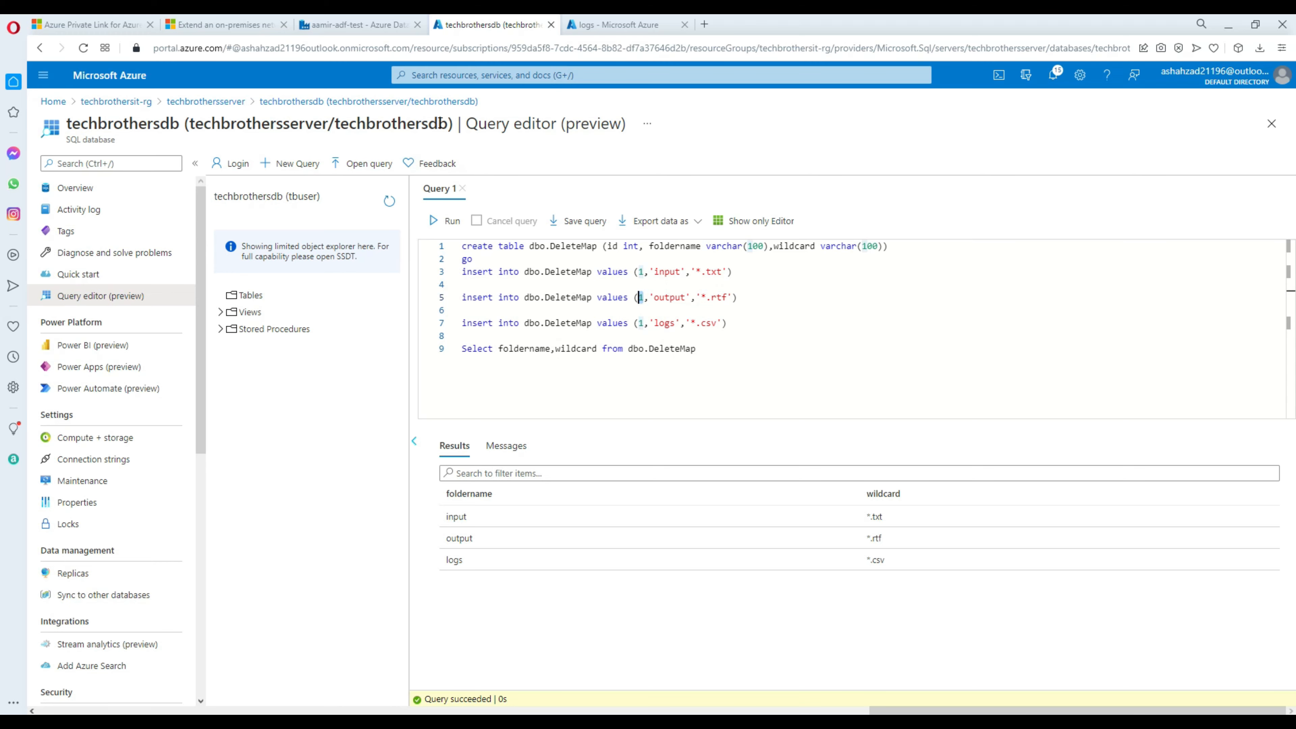
Switch to the Azure Data Factory browser tab and create a new pipeline in aamir-adf-test.
{"action": "left_click", "coordinate": [365, 26]}
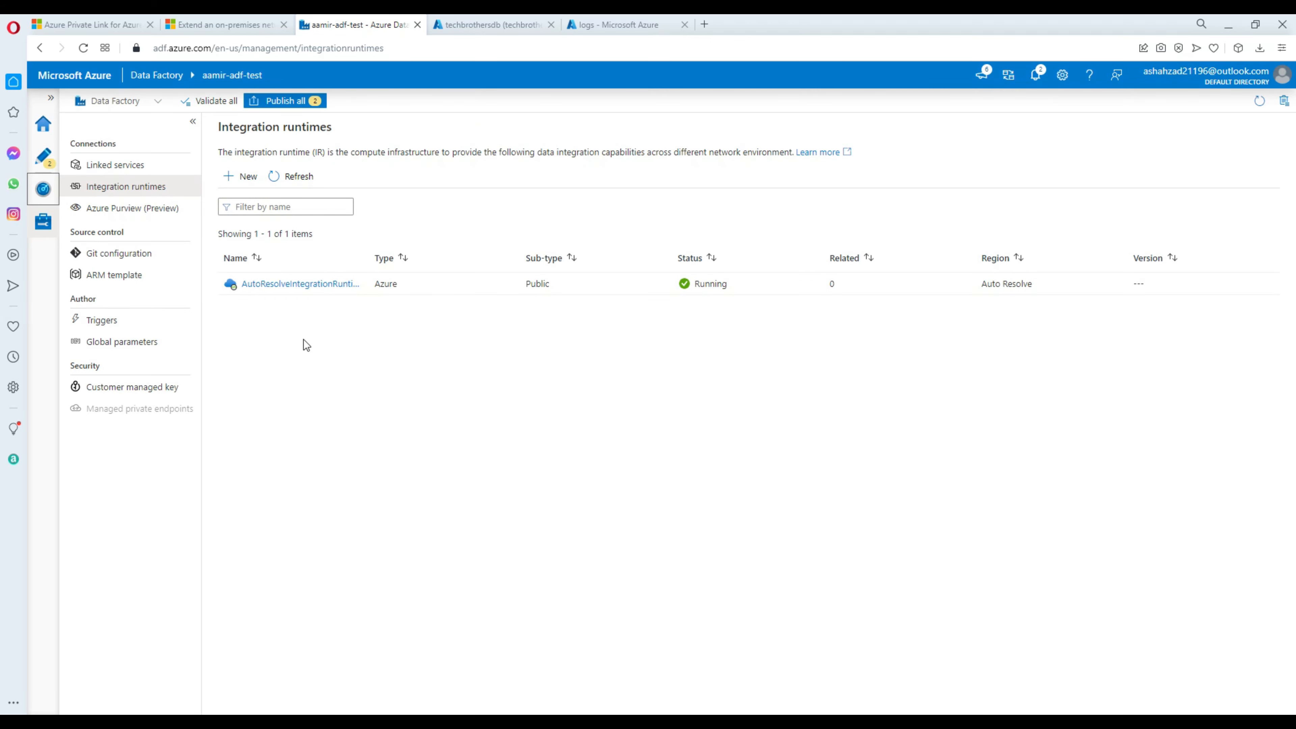
{"action": "left_click", "coordinate": [43, 156]}
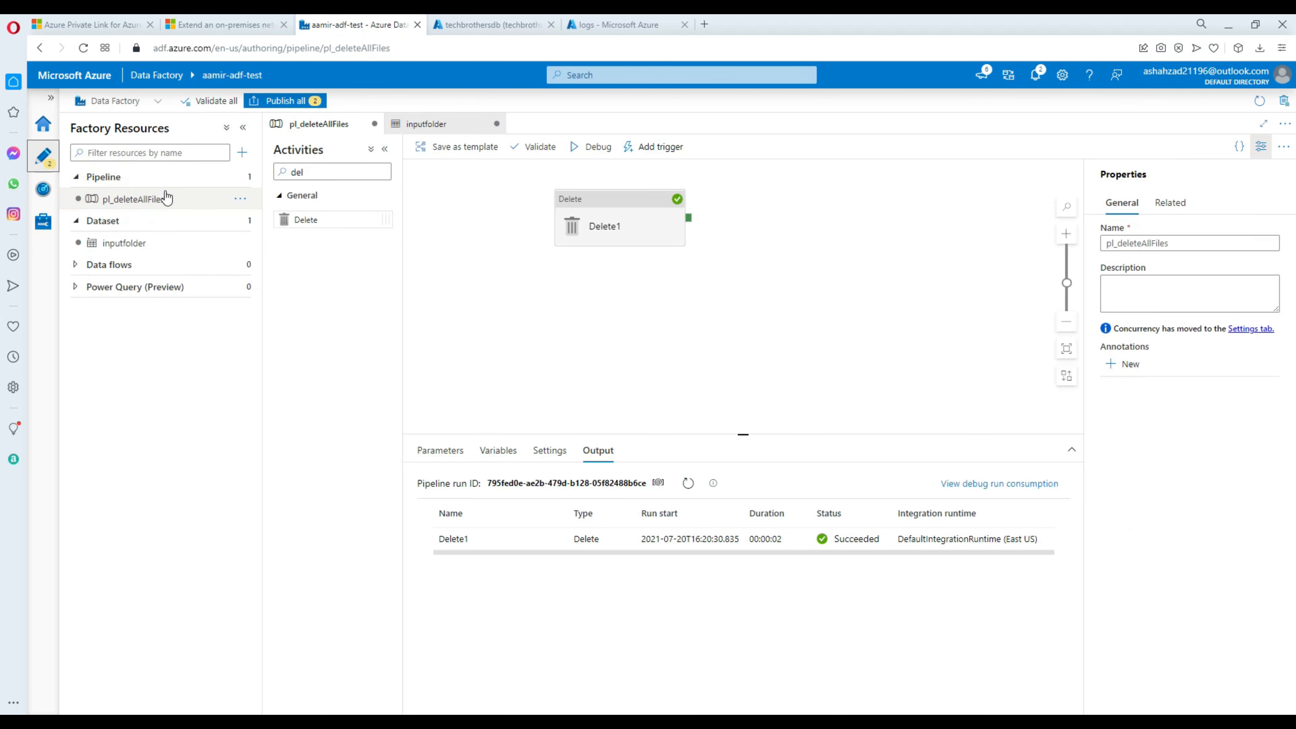
{"action": "left_click", "coordinate": [242, 152]}
{"action": "left_click", "coordinate": [263, 175]}
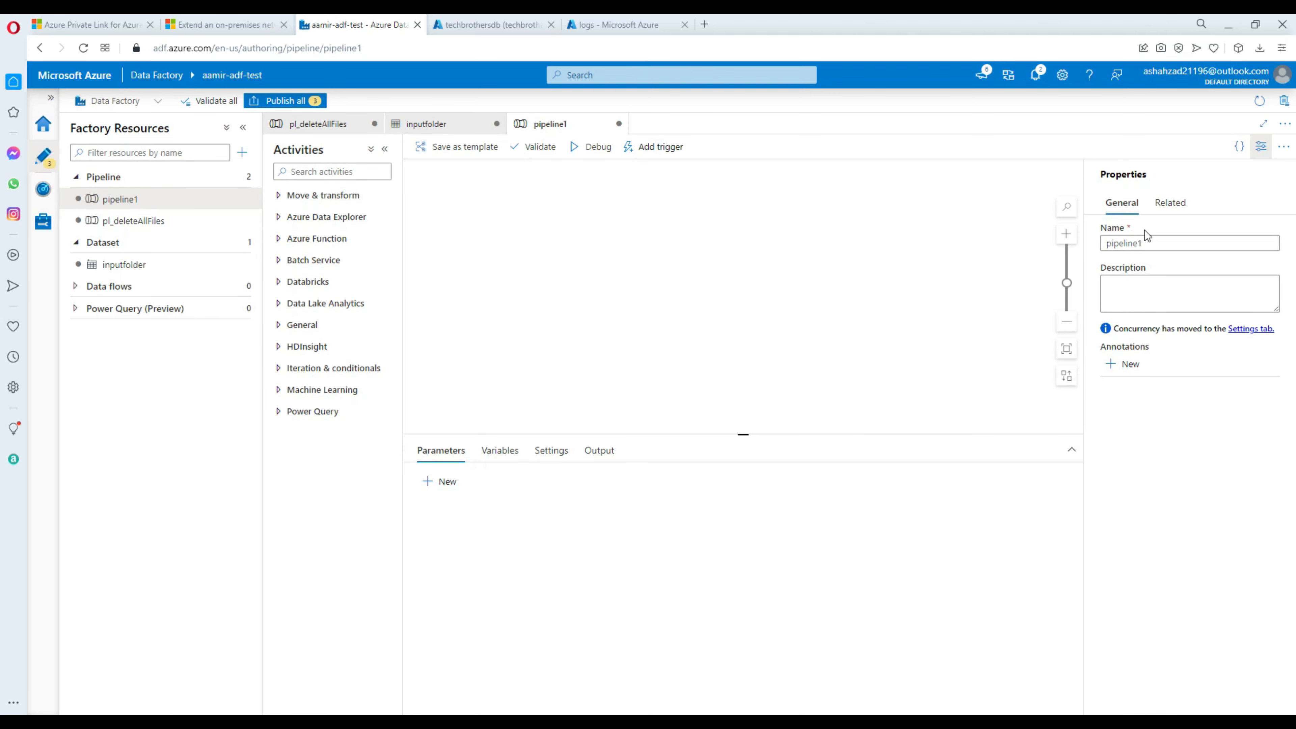
Rename the new pipeline as pl_deletespecificfiles.
{"action": "left_click", "coordinate": [963, 262]}
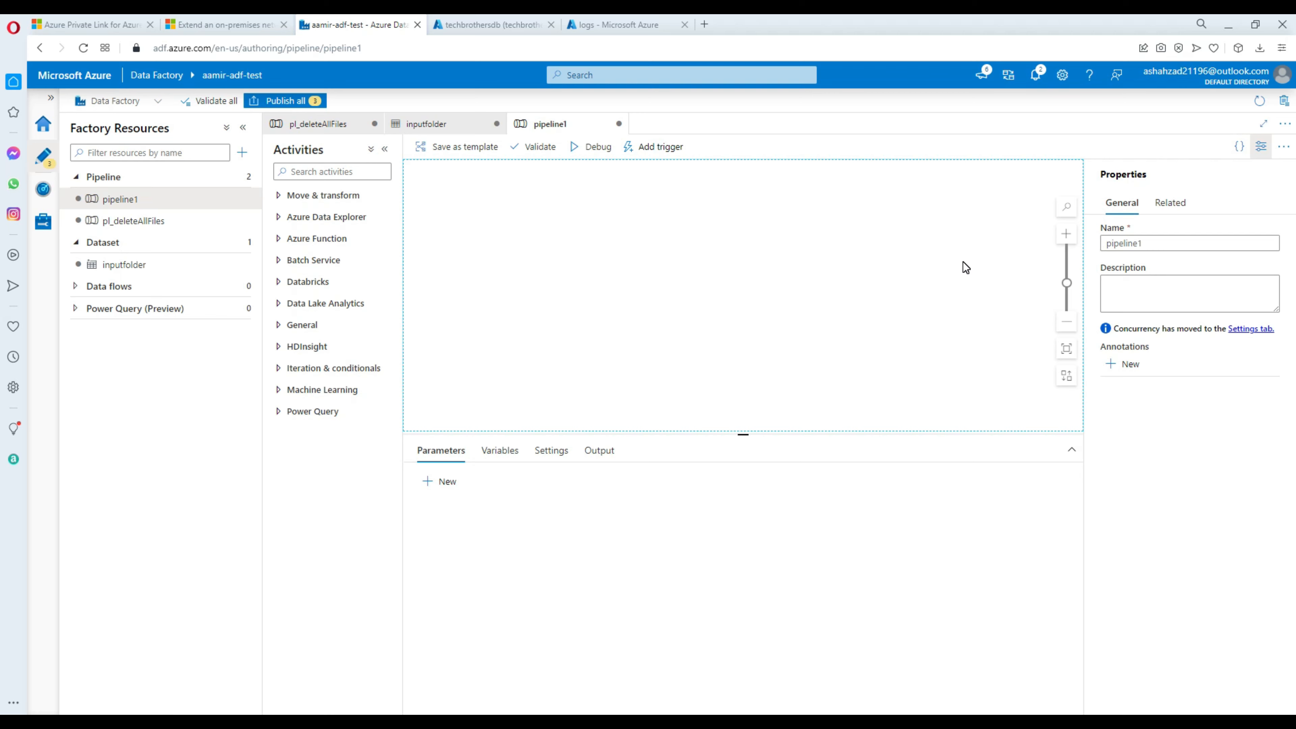
{"action": "left_click", "coordinate": [1153, 244]}
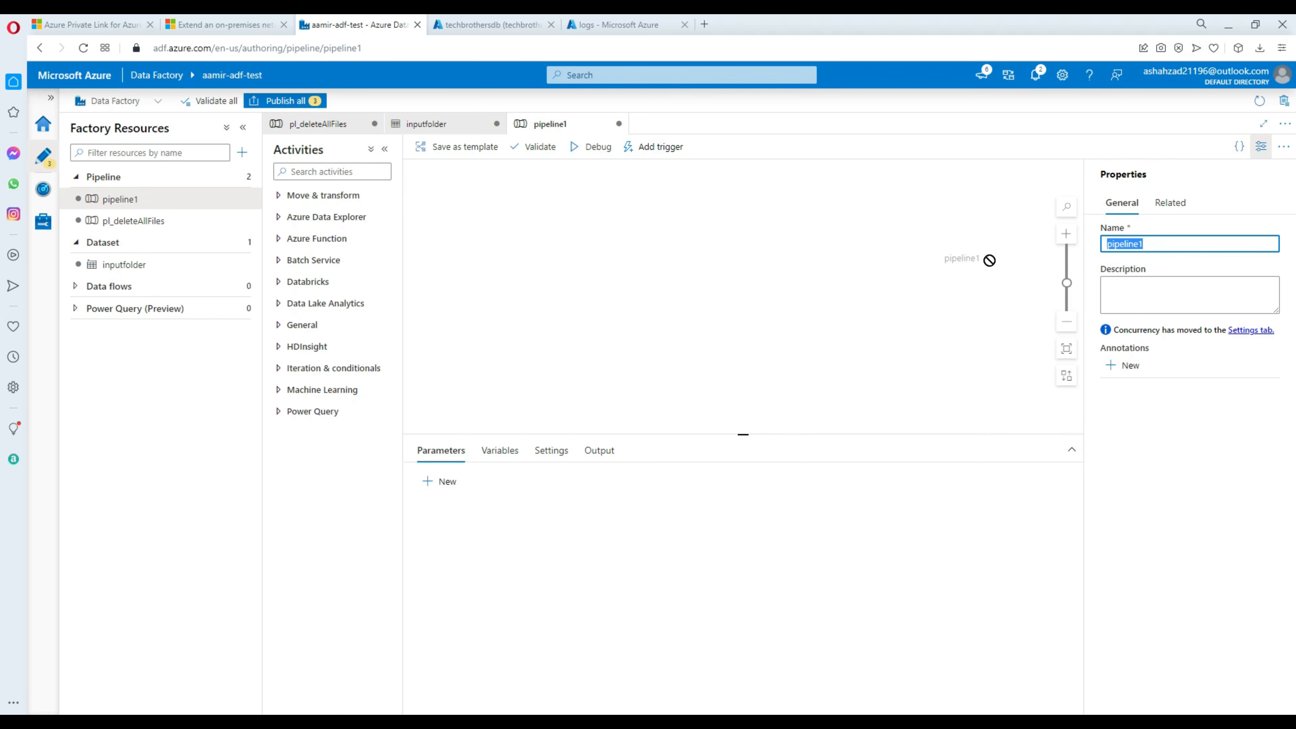
{"action": "type", "text": "pl_d"}
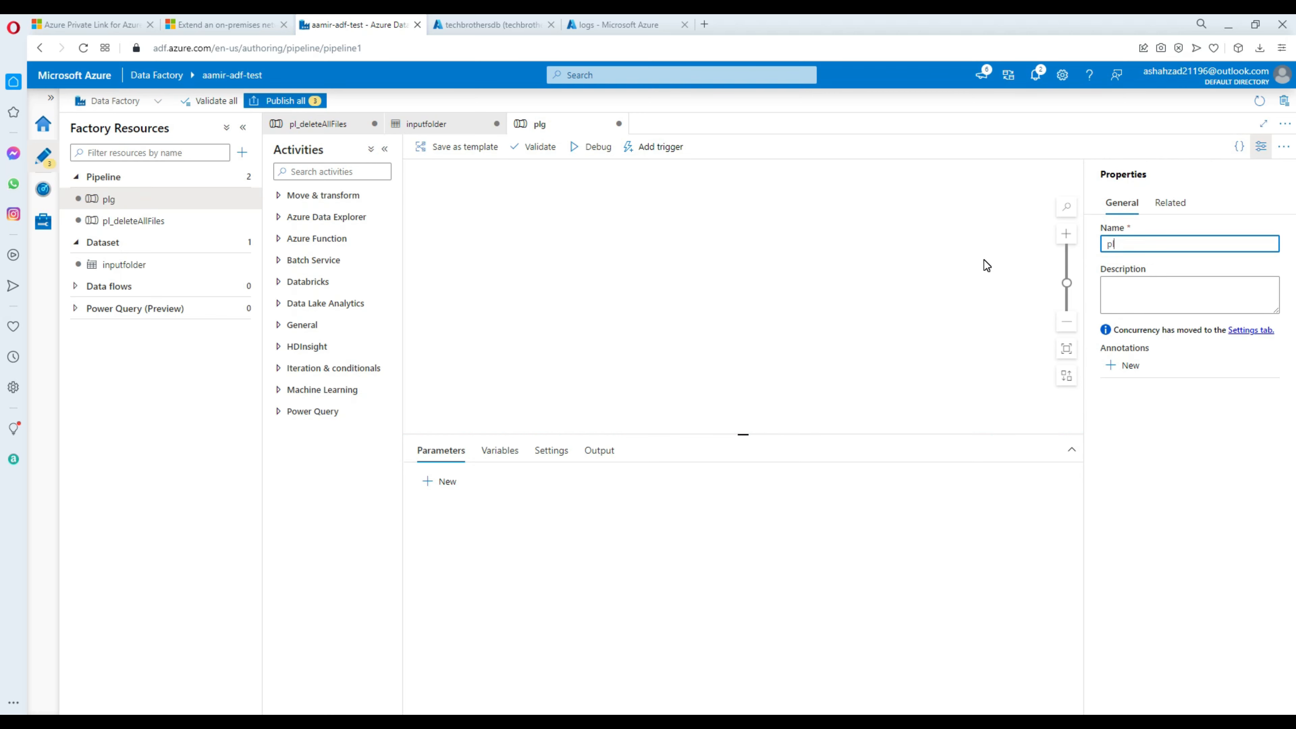
{"action": "type", "text": "eletespecific"}
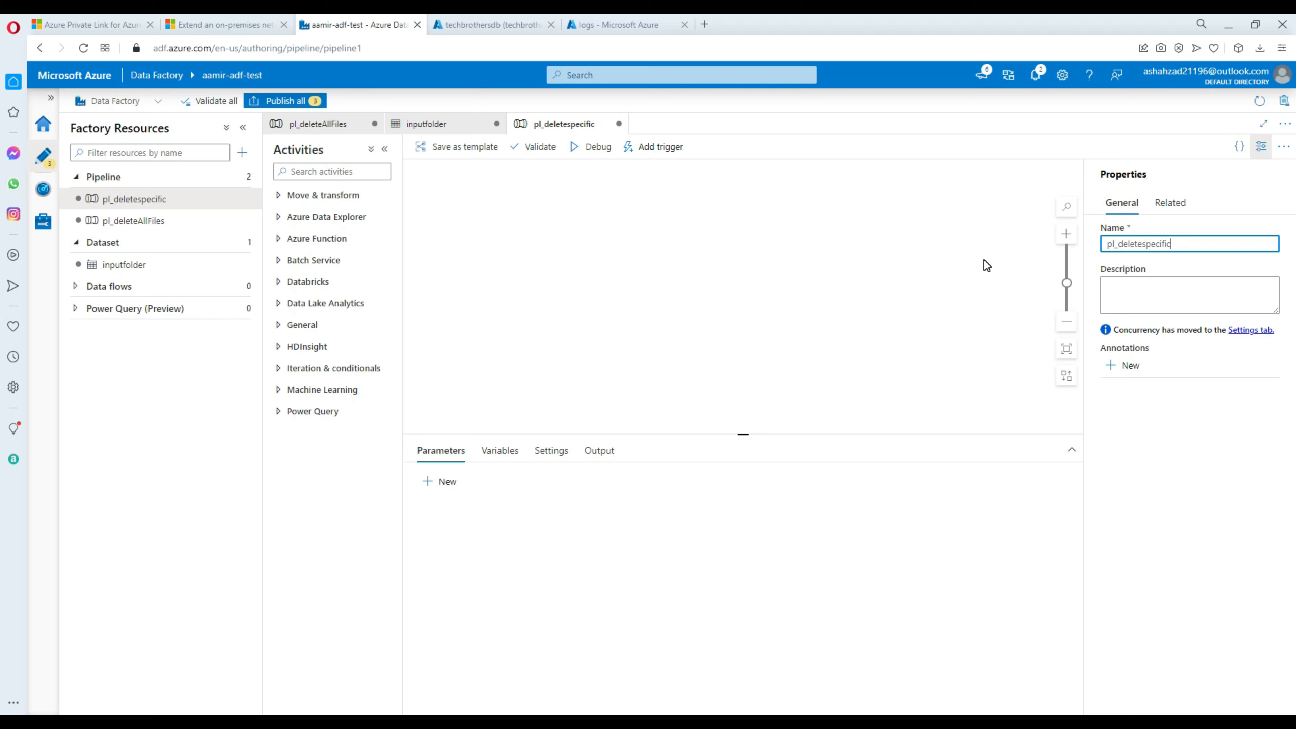
{"action": "key", "text": "BackSpace"}
{"action": "type", "text": "cfiles"}
Find the Lookup activity and add it to the pl_deletespecificfiles pipeline canvas.
{"action": "left_click", "coordinate": [330, 173]}
{"action": "type", "text": "look"}
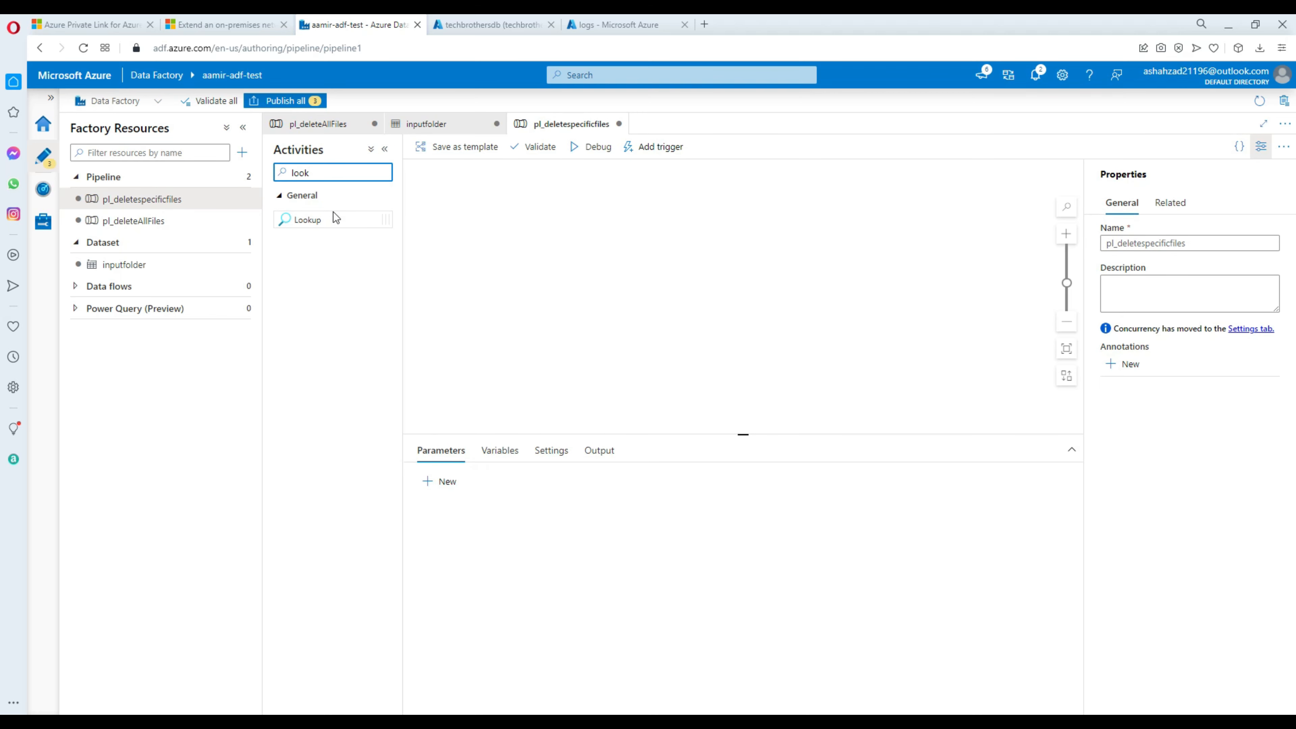
{"action": "left_click_drag", "start_coordinate": [334, 217], "coordinate": [545, 194]}
Return to the techbrothersdb query editor and copy the 'Select foldername,wildcard from dbo.DeleteMap' query.
{"action": "left_click", "coordinate": [615, 25]}
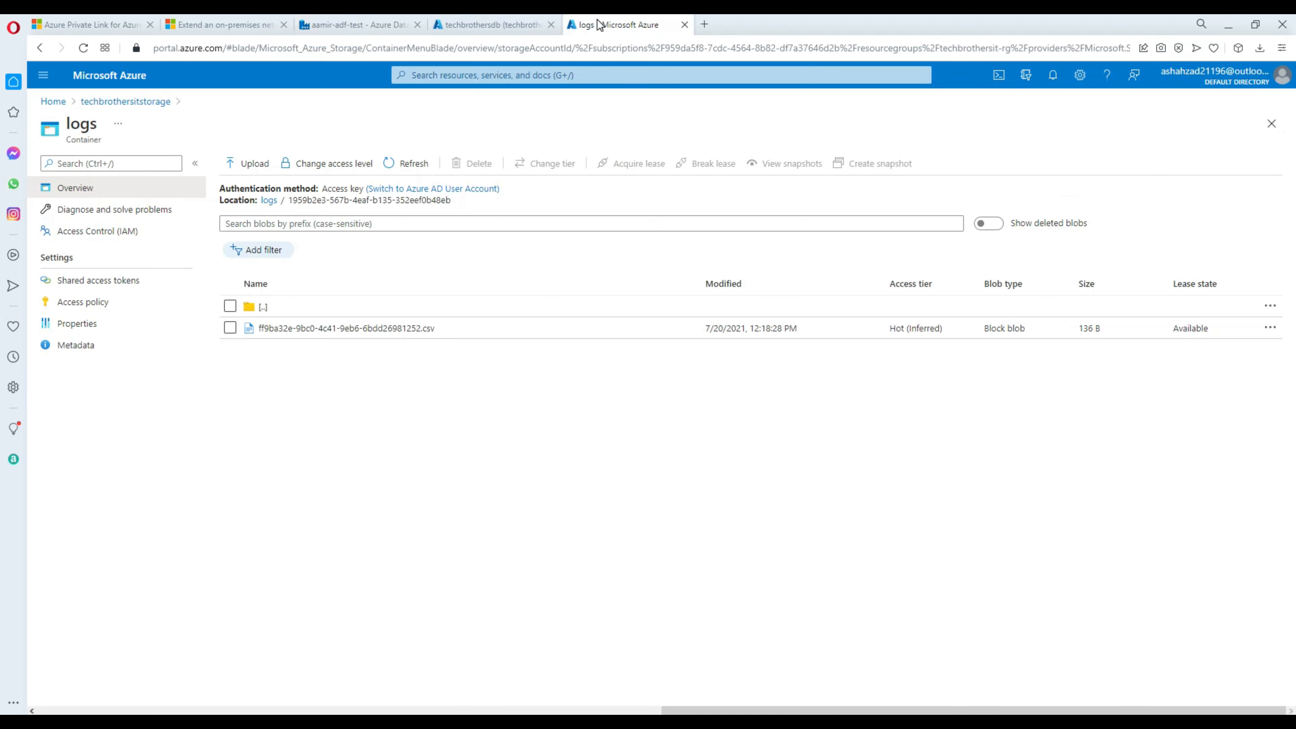
{"action": "left_click", "coordinate": [492, 24]}
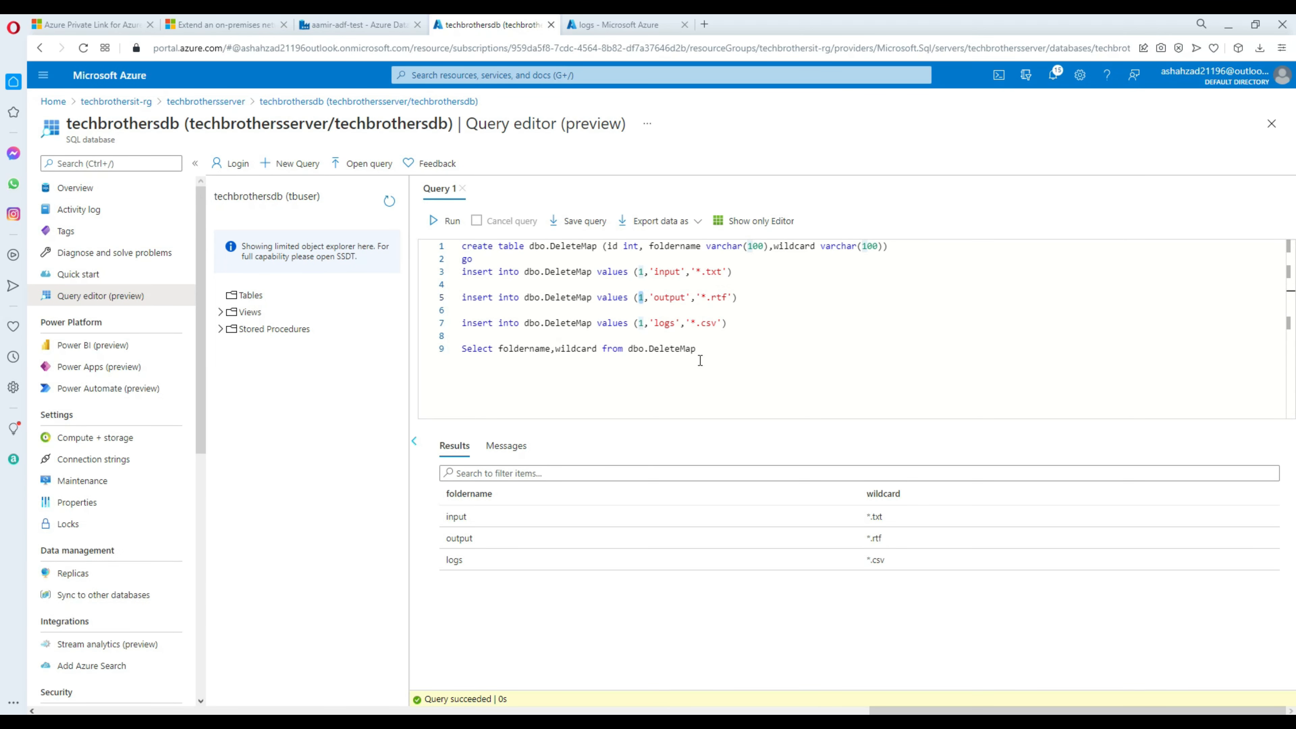
{"action": "left_click_drag", "start_coordinate": [698, 349], "coordinate": [460, 352]}
{"action": "key", "text": "ctrl+c"}
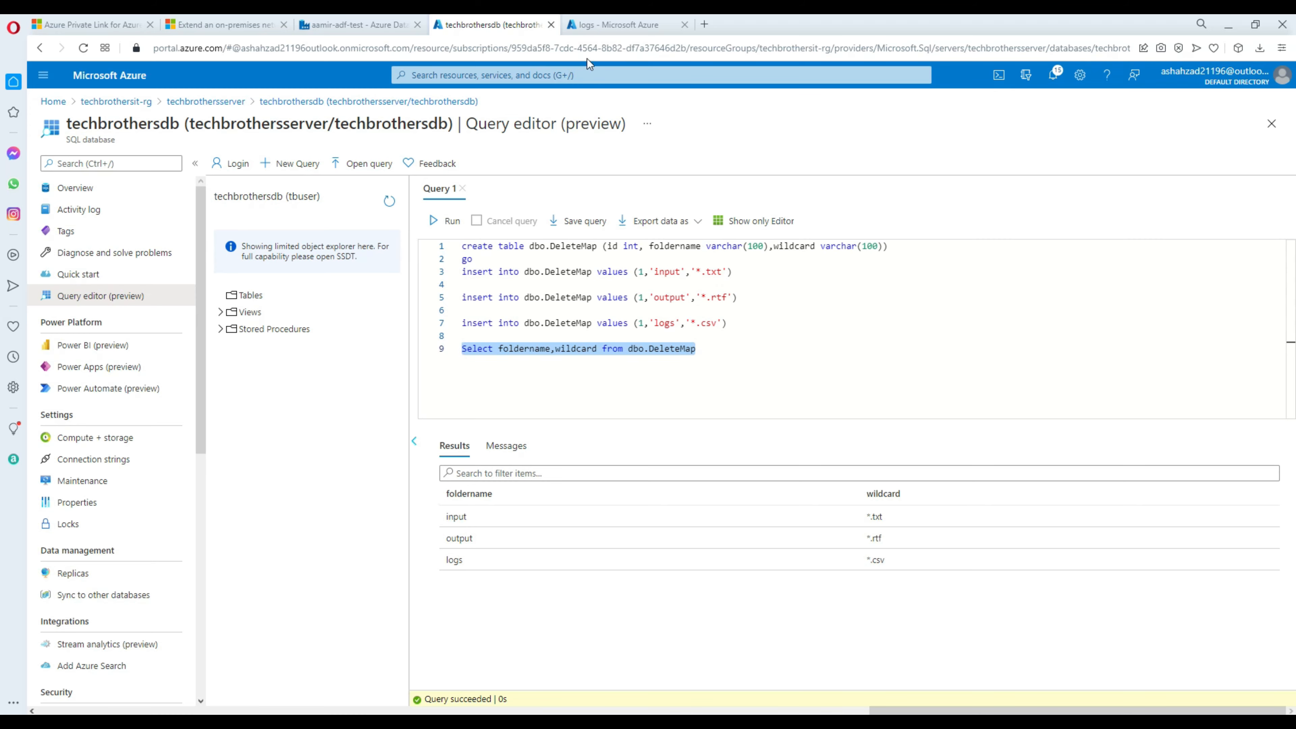
Back in Data Factory, start a new source dataset for the Lookup activity with Azure SQL Database as its data store.
{"action": "left_click", "coordinate": [346, 26]}
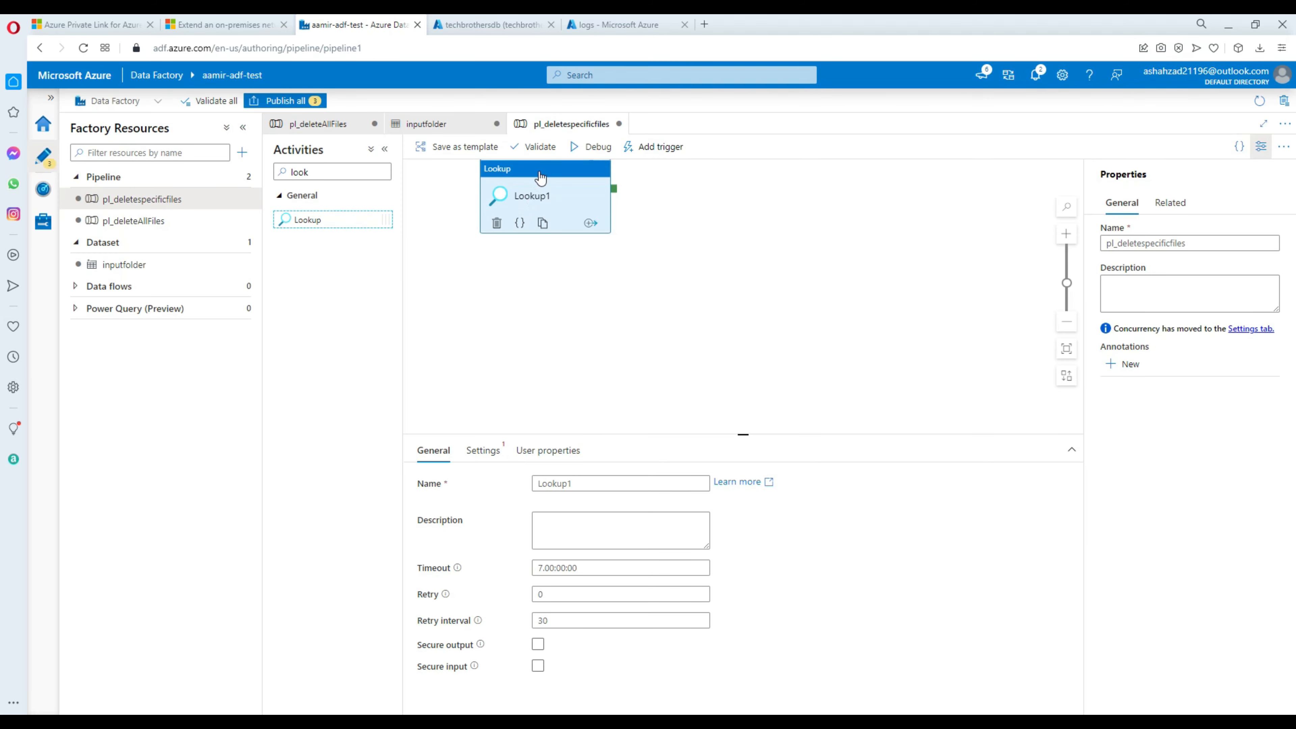
{"action": "left_click_drag", "start_coordinate": [535, 176], "coordinate": [533, 198]}
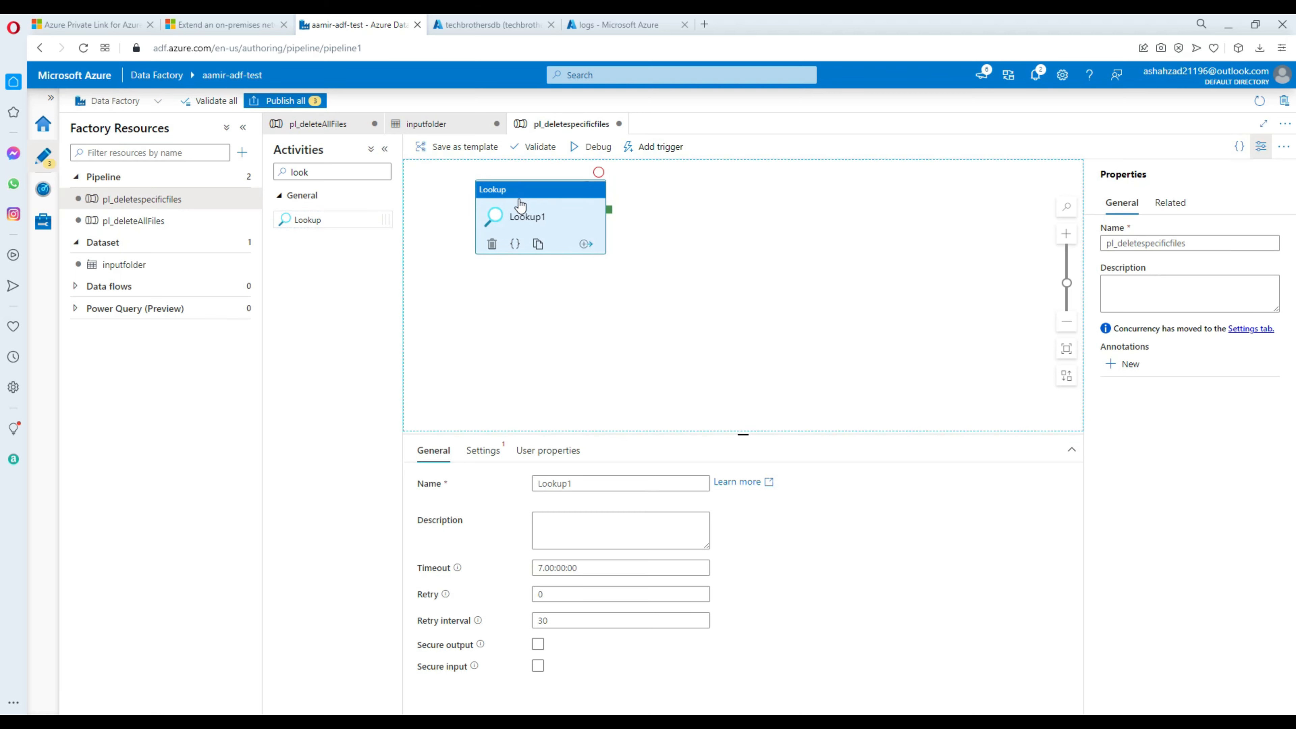
{"action": "left_click", "coordinate": [481, 460]}
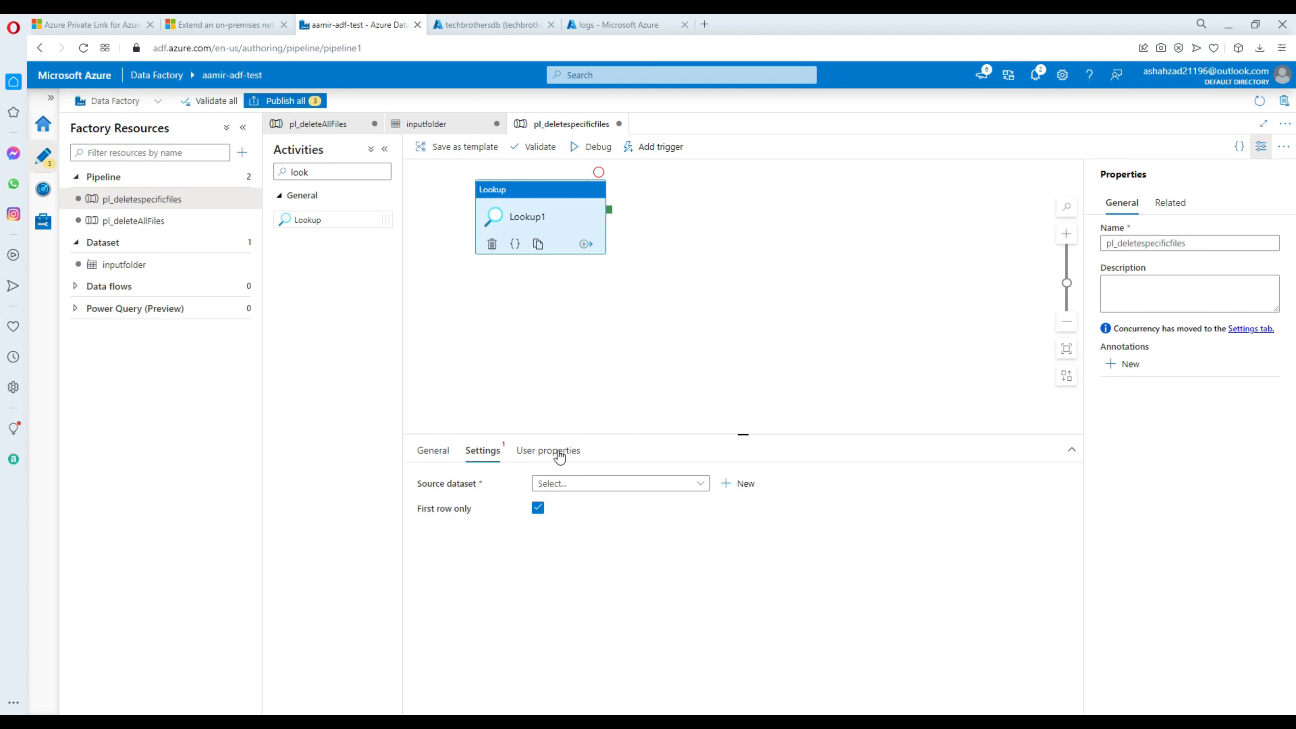
{"action": "left_click", "coordinate": [730, 486]}
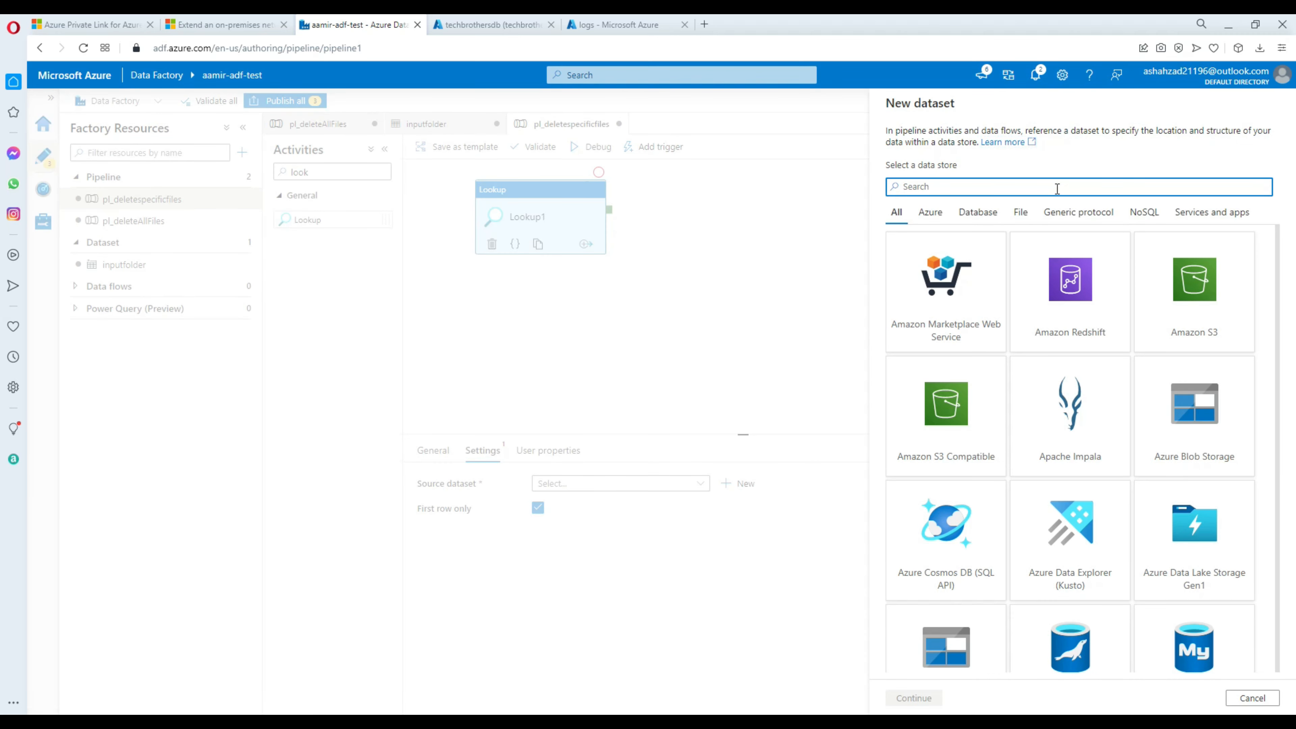
{"action": "type", "text": "azure sql"}
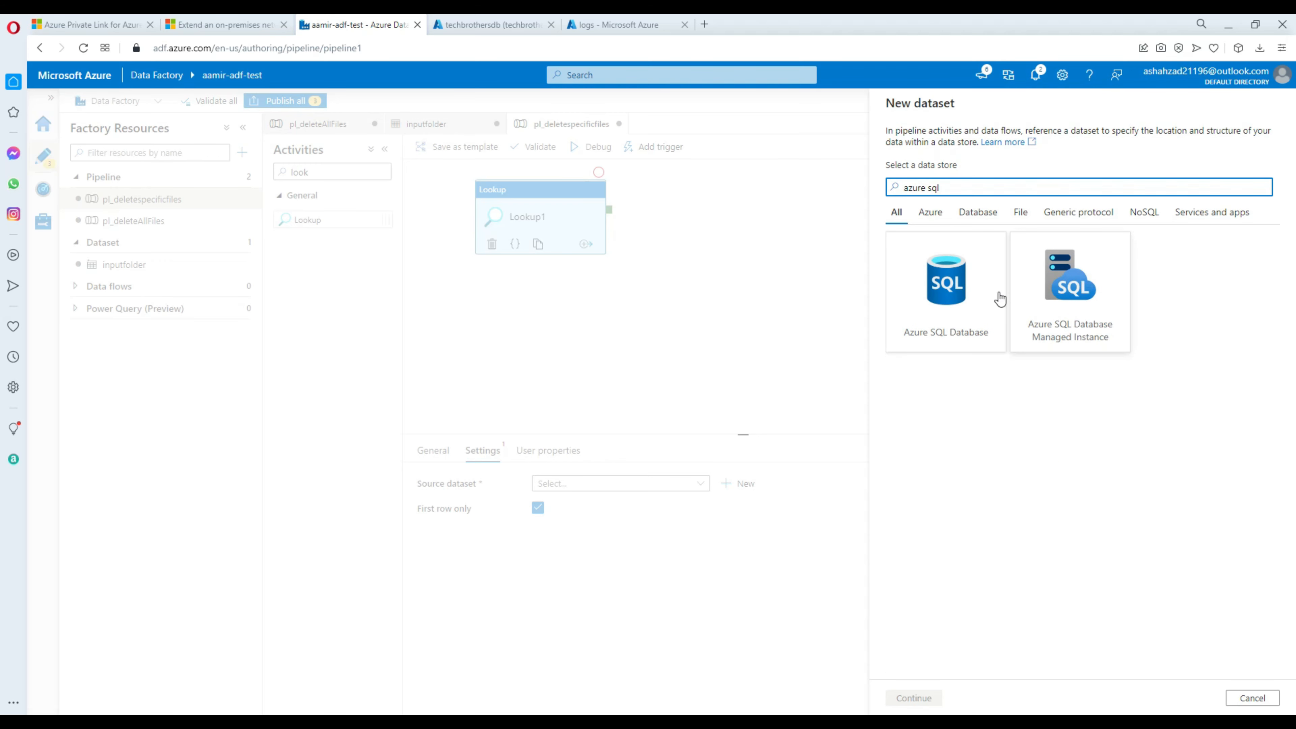
{"action": "left_click", "coordinate": [959, 302]}
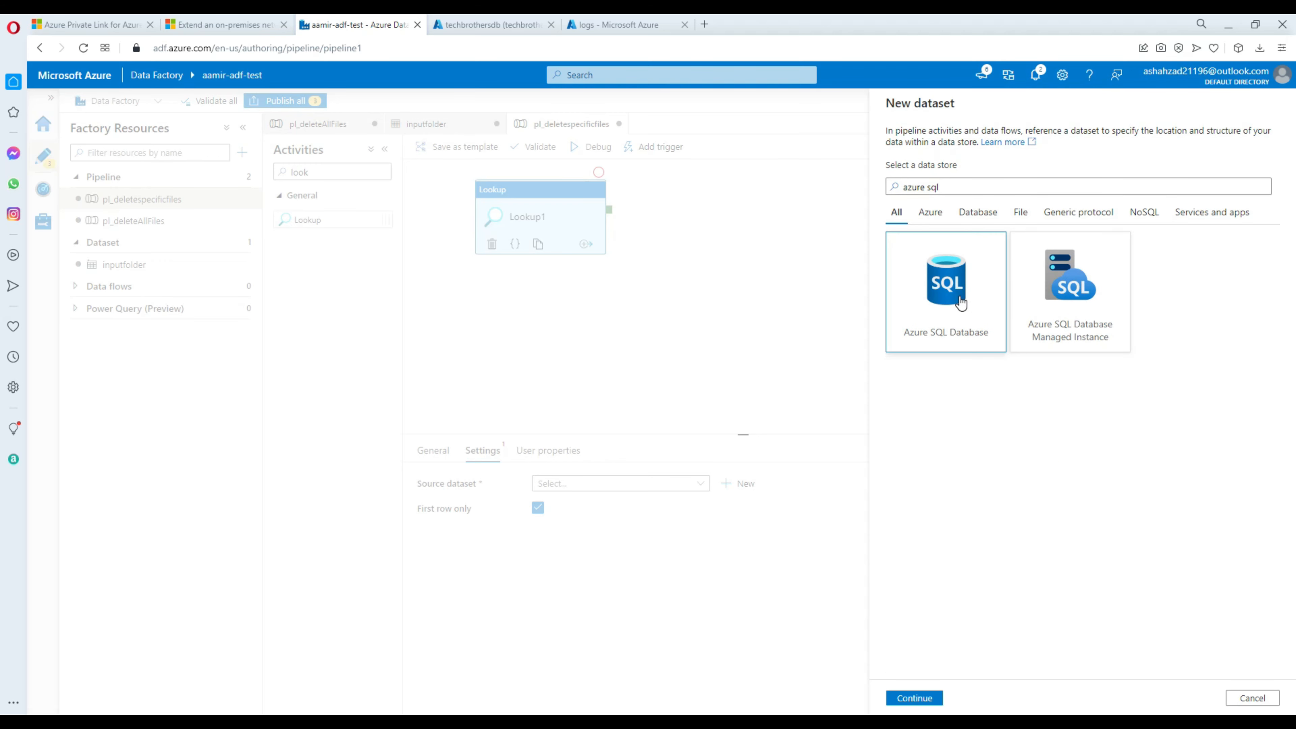
{"action": "left_click", "coordinate": [913, 698]}
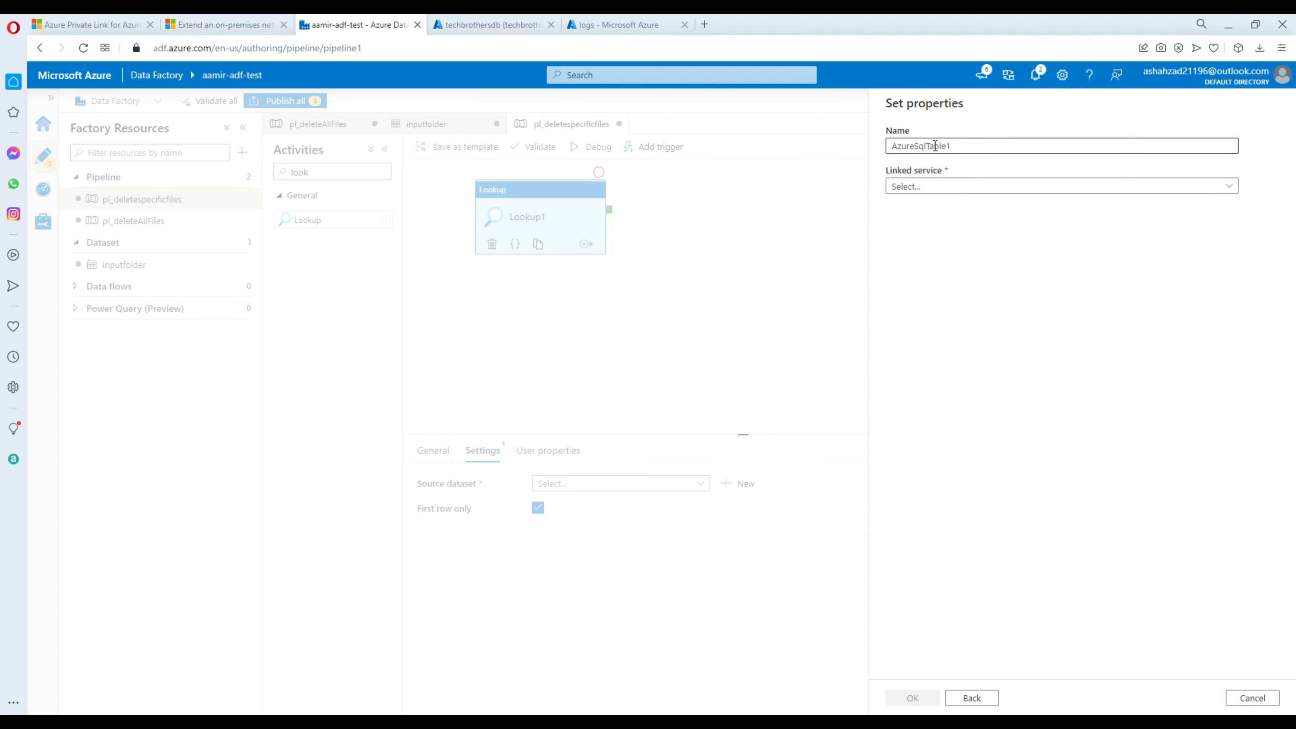
Name the new Azure SQL dataset deletemaptable and start creating a new linked service for it.
{"action": "left_click_drag", "start_coordinate": [955, 147], "coordinate": [866, 150]}
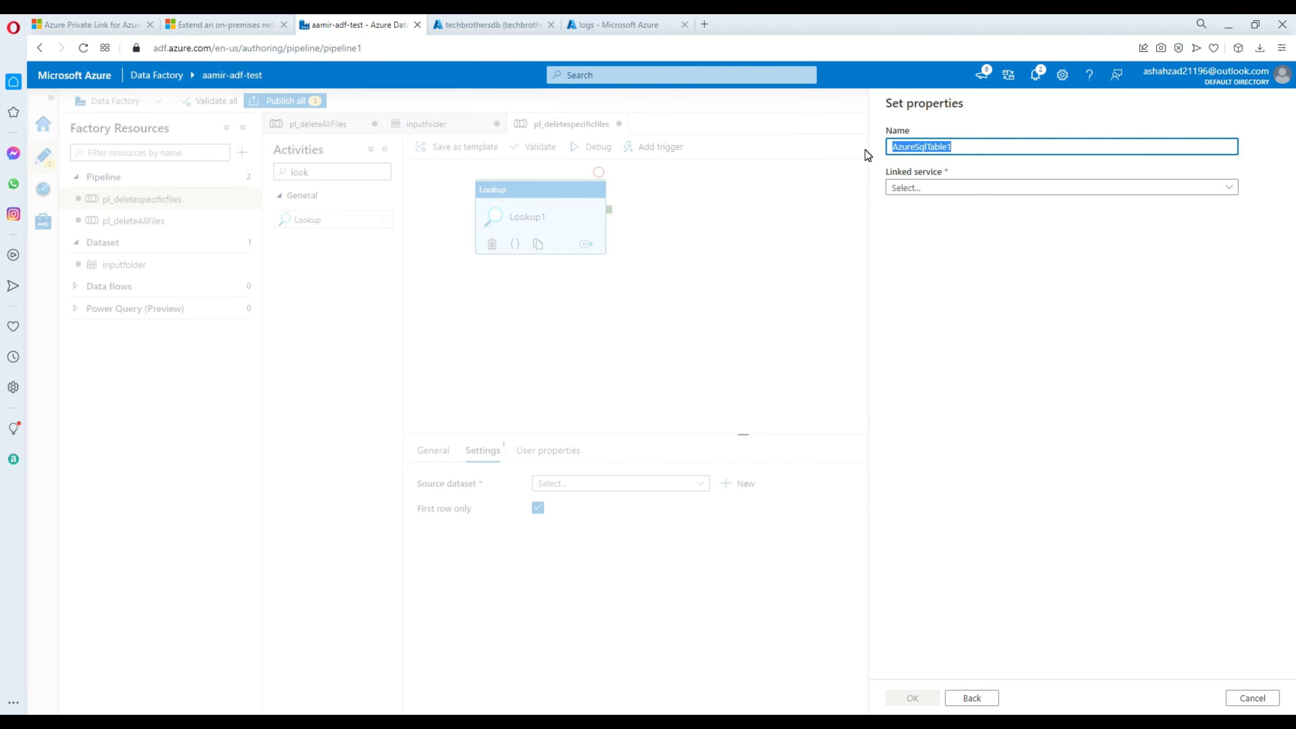
{"action": "type", "text": "deletemaptable"}
{"action": "left_click", "coordinate": [913, 188]}
{"action": "left_click", "coordinate": [916, 251]}
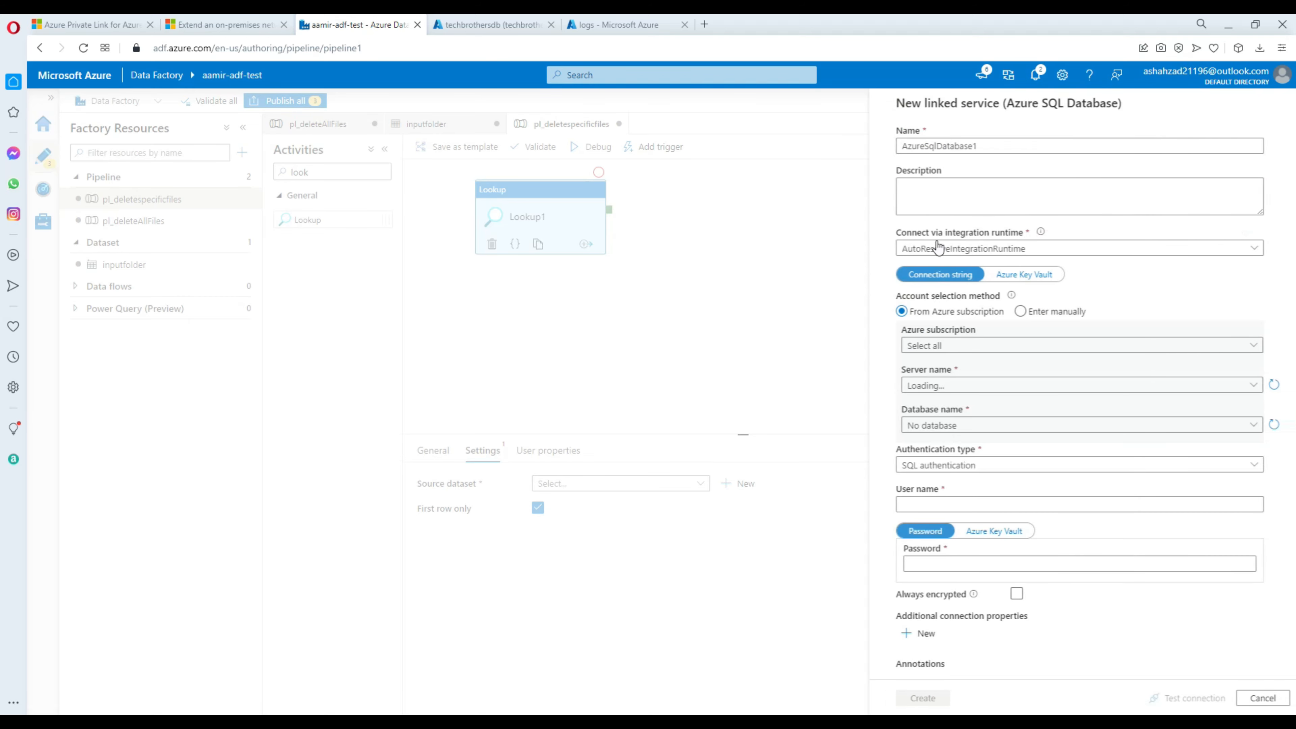
Point the linked service to Azure subscription 1, server techbrothersserver and database techbrothersdb.
{"action": "left_click", "coordinate": [1021, 345]}
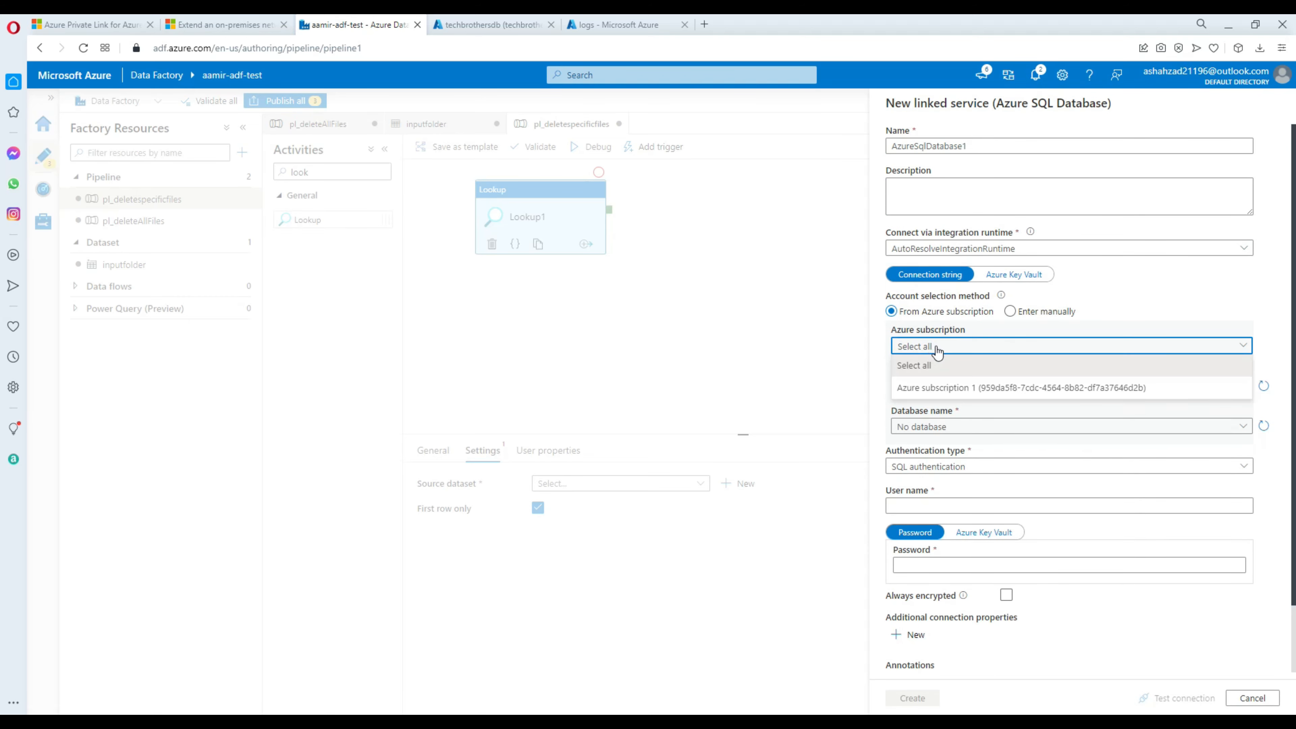
{"action": "left_click", "coordinate": [948, 387]}
{"action": "left_click", "coordinate": [947, 407]}
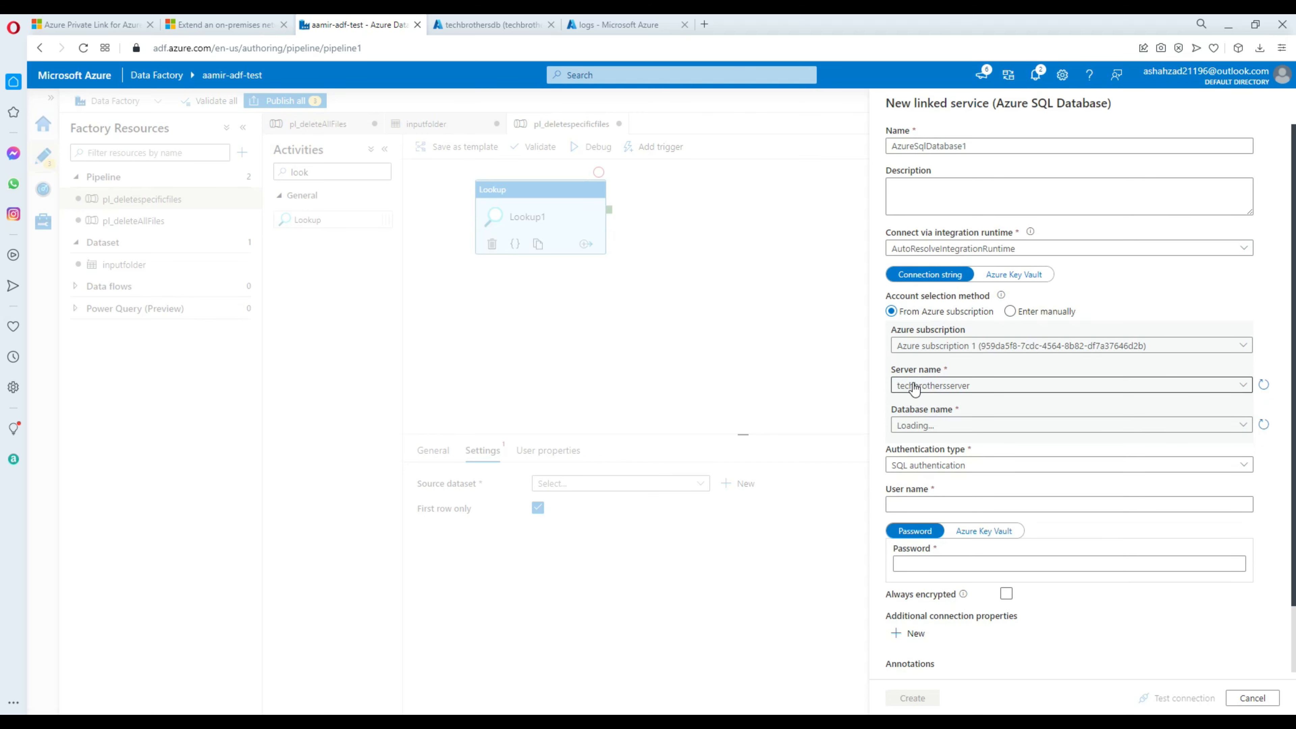
{"action": "left_click", "coordinate": [939, 426]}
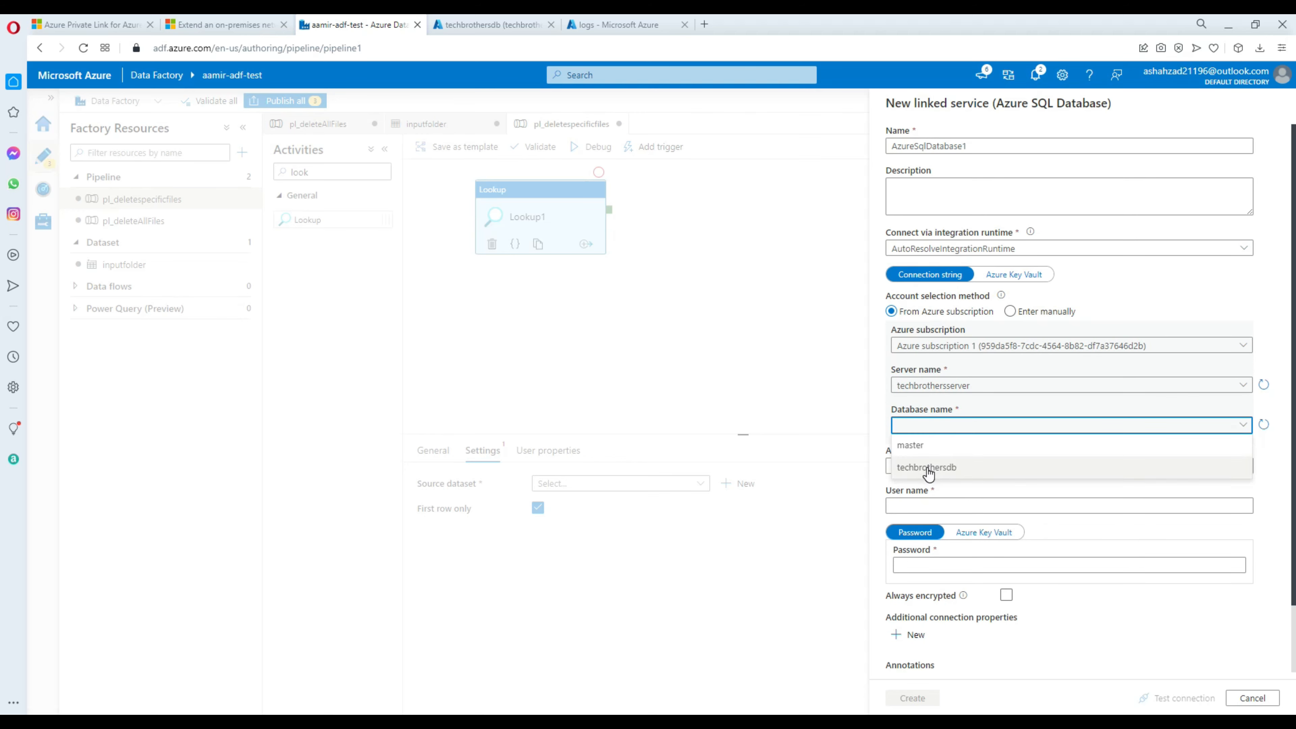
{"action": "left_click", "coordinate": [927, 465]}
Enter the SQL user name tbuser and the account password, test the connection, and create the linked service.
{"action": "left_click", "coordinate": [962, 504]}
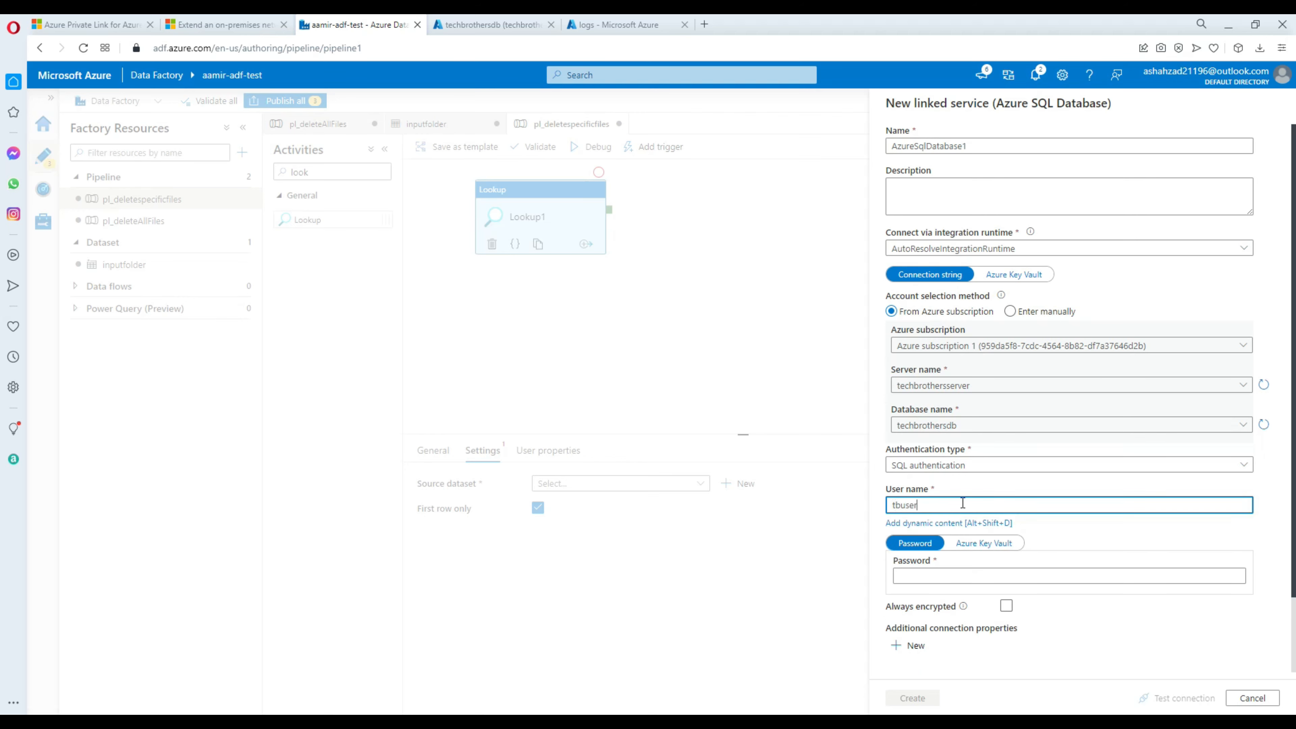
{"action": "left_click", "coordinate": [1033, 570]}
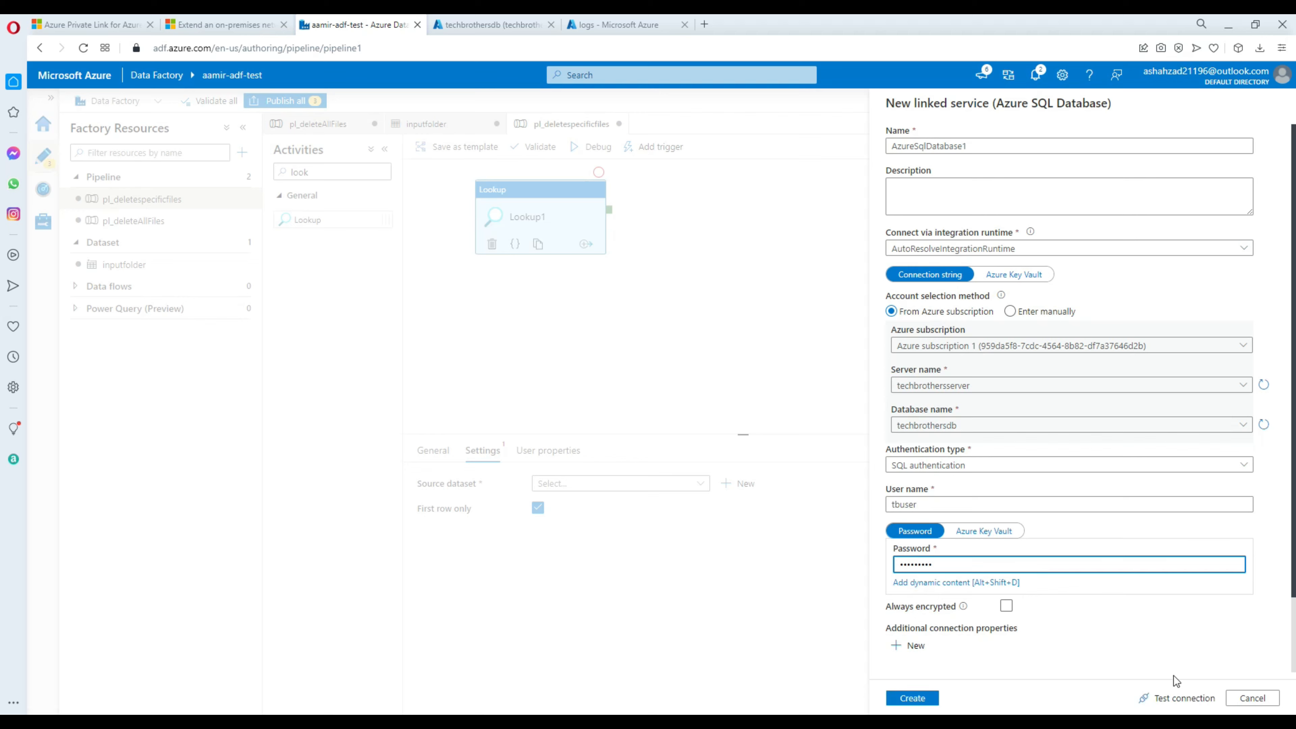
{"action": "left_click", "coordinate": [1179, 697]}
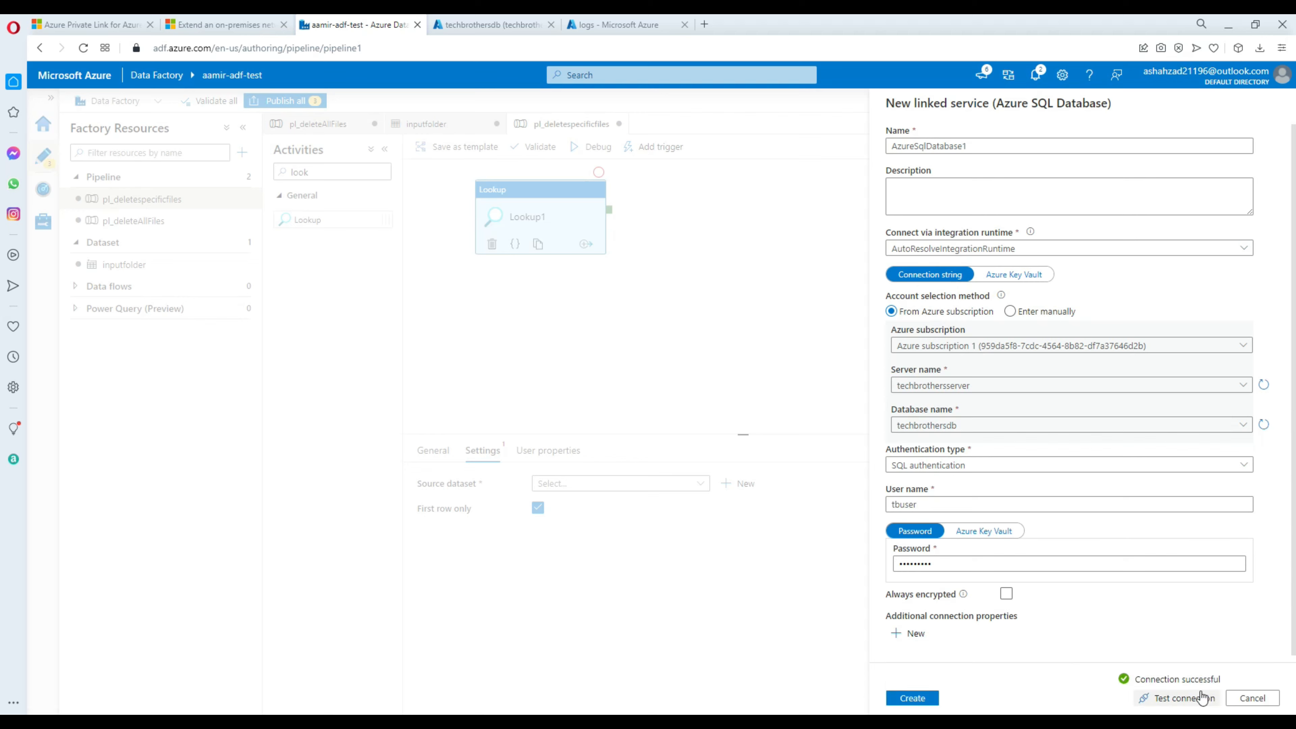
{"action": "left_click", "coordinate": [913, 699]}
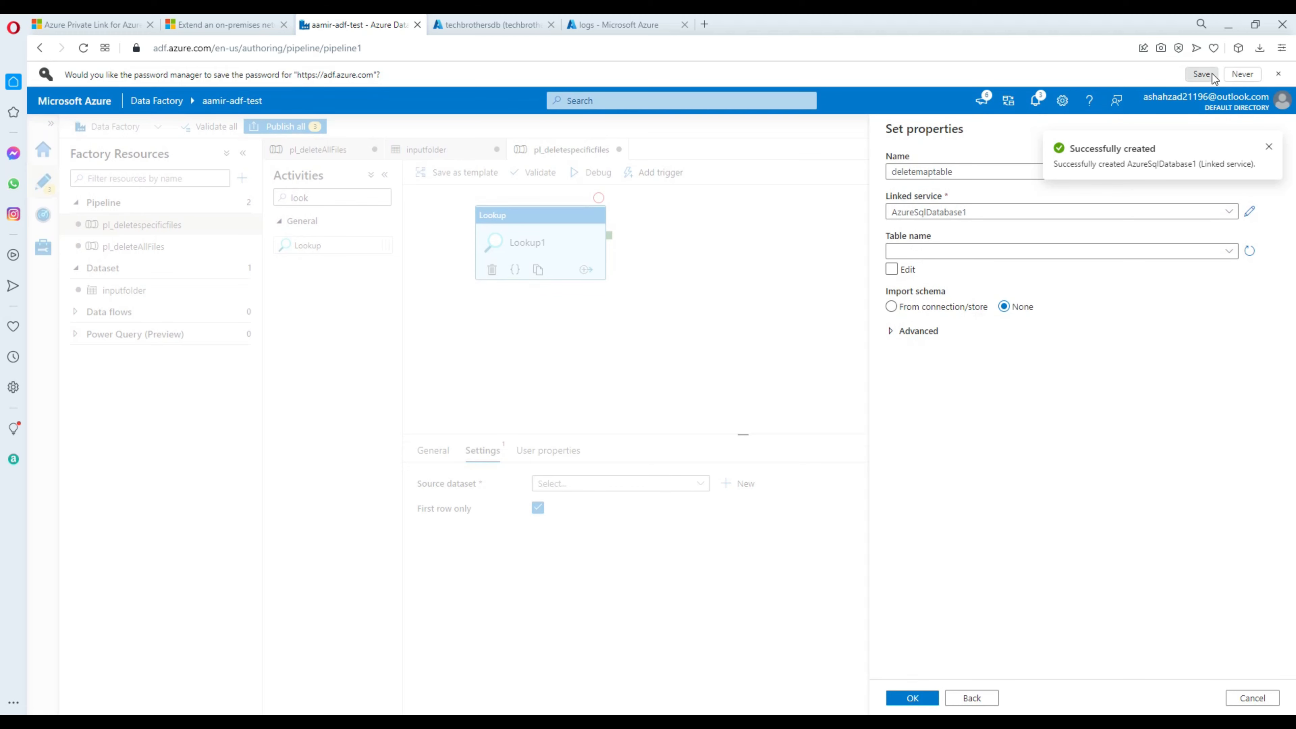
Leave the table name empty and the schema import set to None, and create the deletemaptable dataset.
{"action": "left_click", "coordinate": [921, 251]}
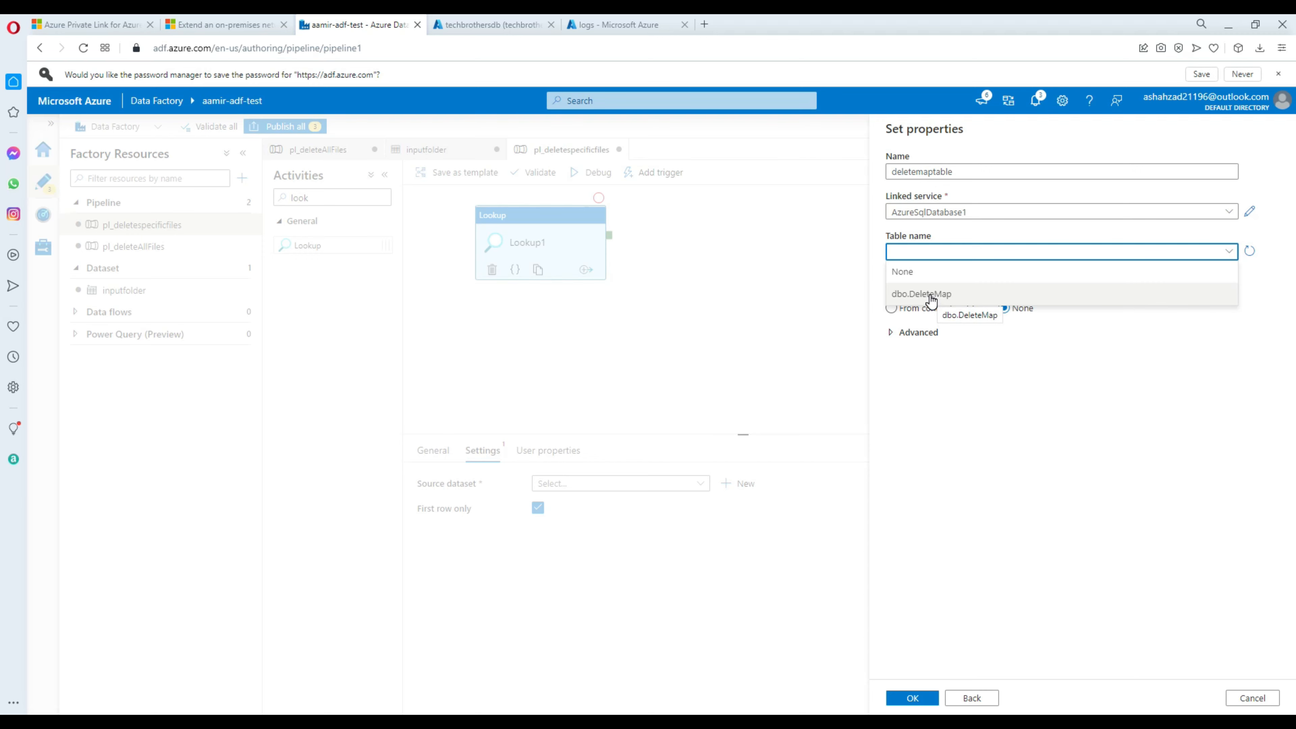
{"action": "left_click", "coordinate": [1089, 377]}
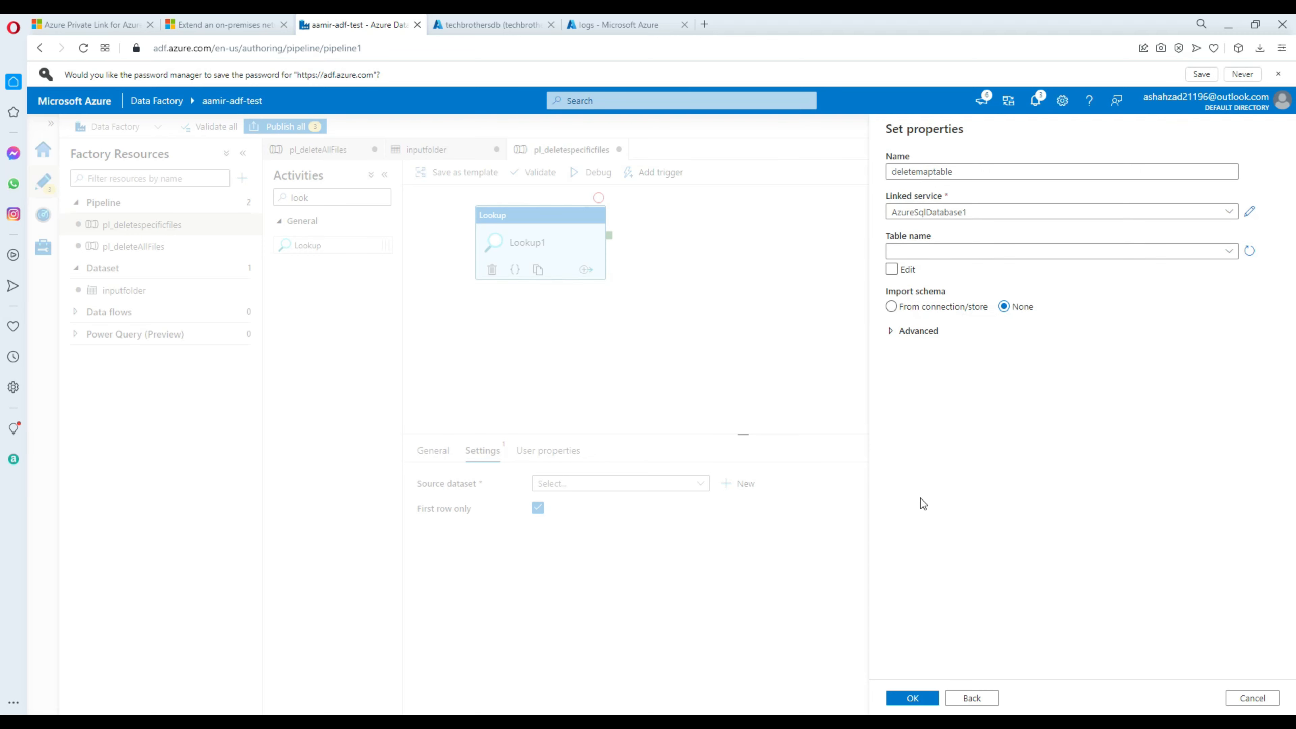
{"action": "left_click", "coordinate": [913, 698]}
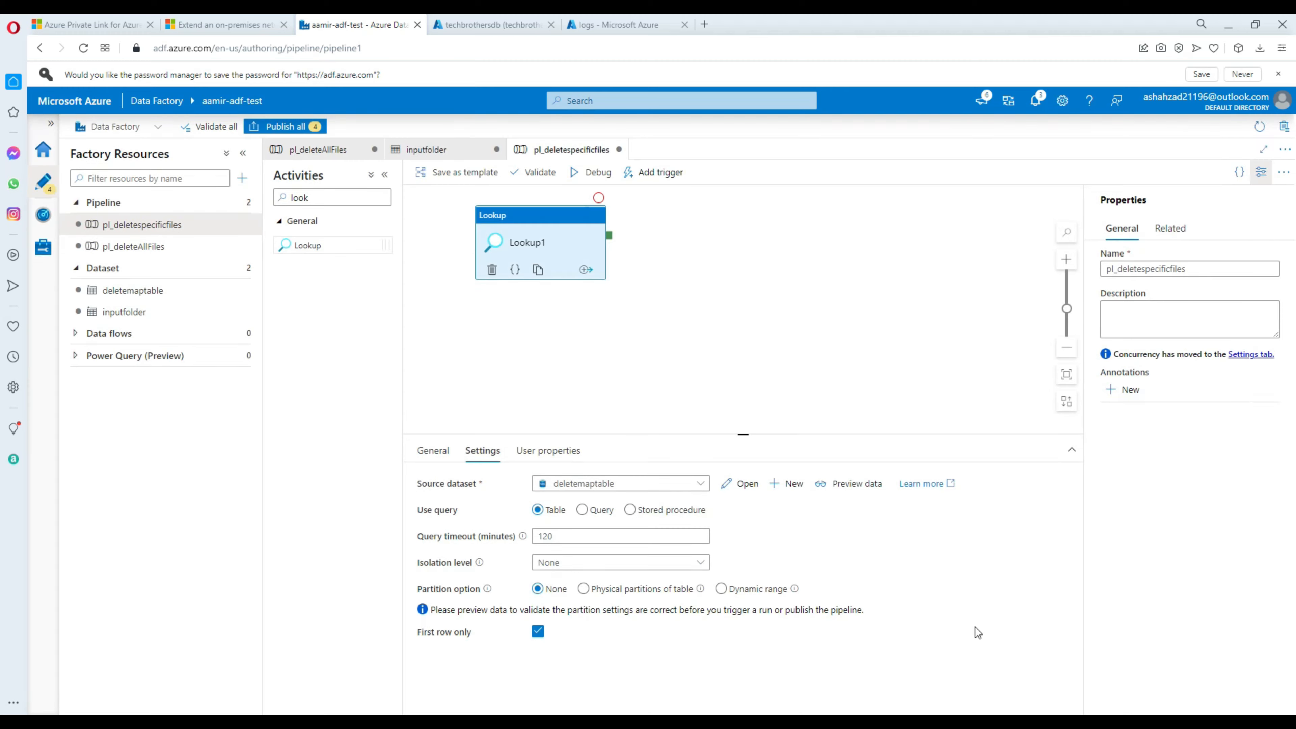
Set the Lookup to use the query 'Select foldername,wildcard from dbo.DeleteMap' and turn off First row only.
{"action": "left_click", "coordinate": [582, 510]}
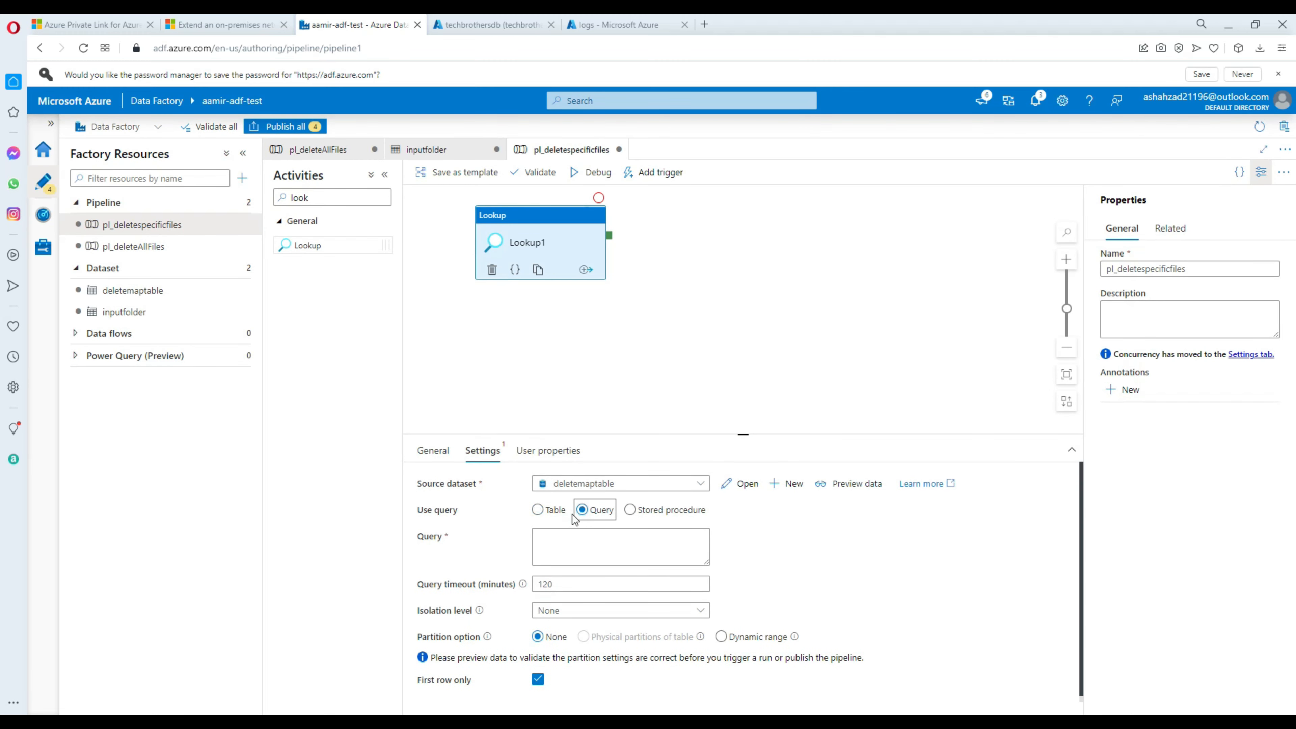
{"action": "left_click", "coordinate": [551, 512]}
{"action": "left_click", "coordinate": [581, 510]}
{"action": "left_click", "coordinate": [578, 538]}
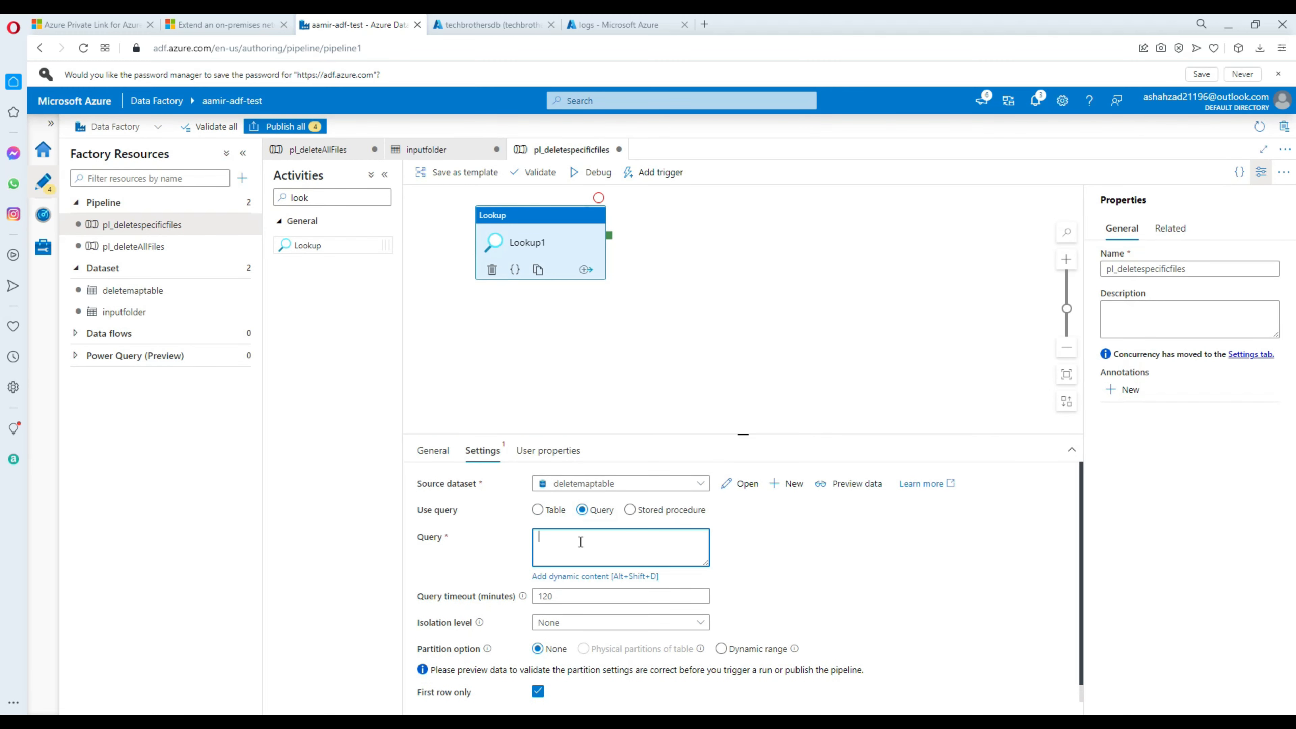
{"action": "key", "text": "ctrl+v"}
{"action": "left_click_drag", "start_coordinate": [608, 550], "coordinate": [529, 538]}
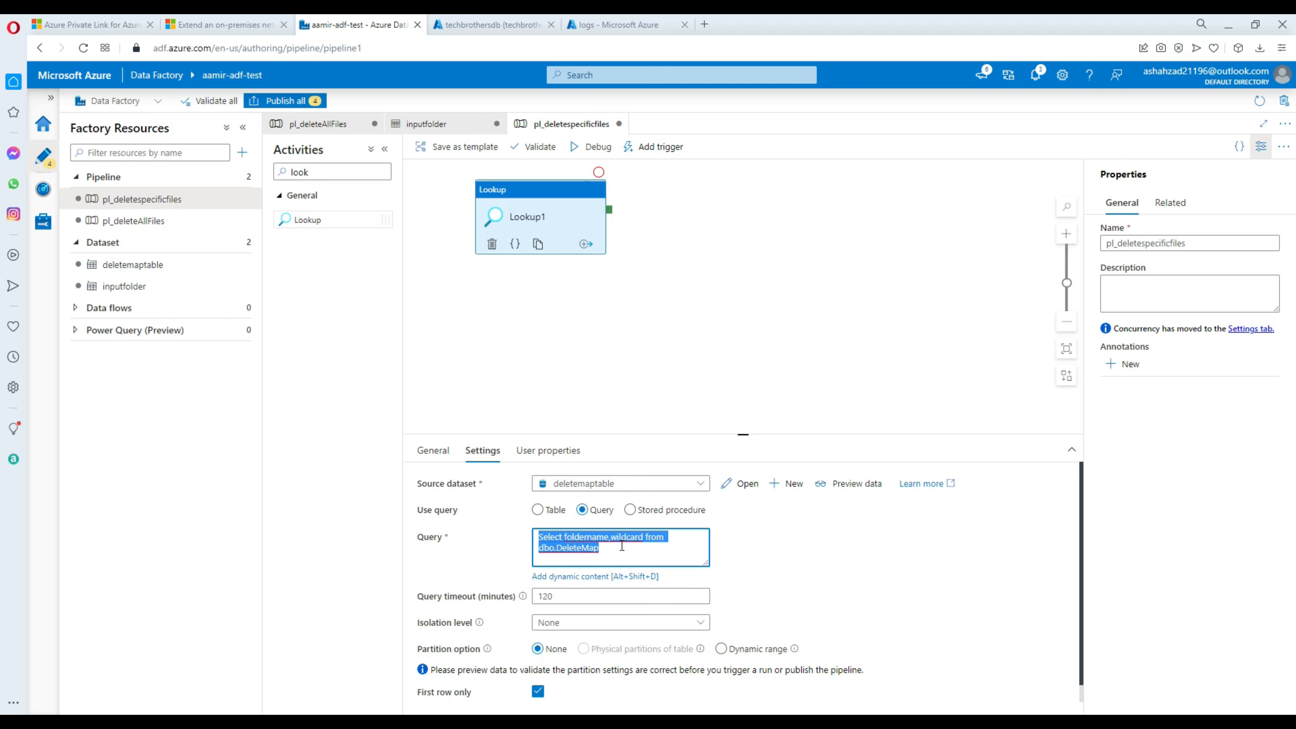
{"action": "left_click", "coordinate": [811, 563]}
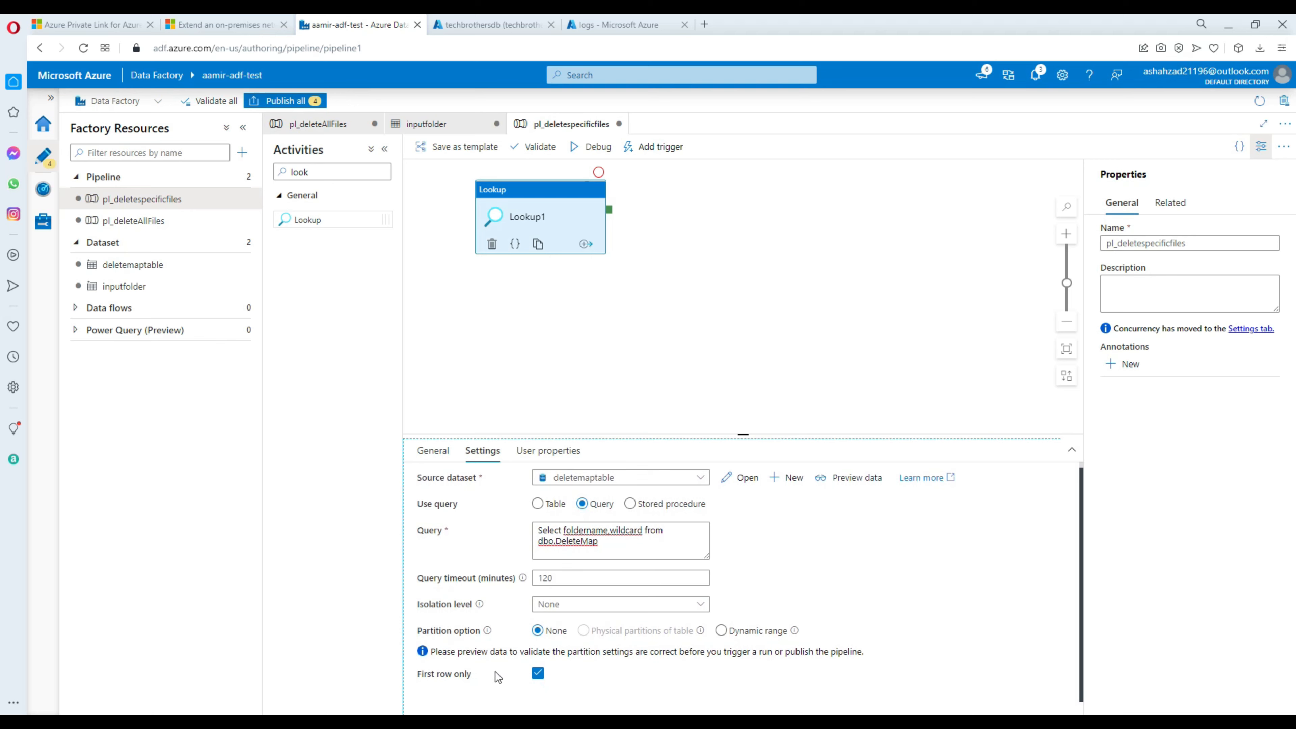
{"action": "left_click", "coordinate": [538, 675]}
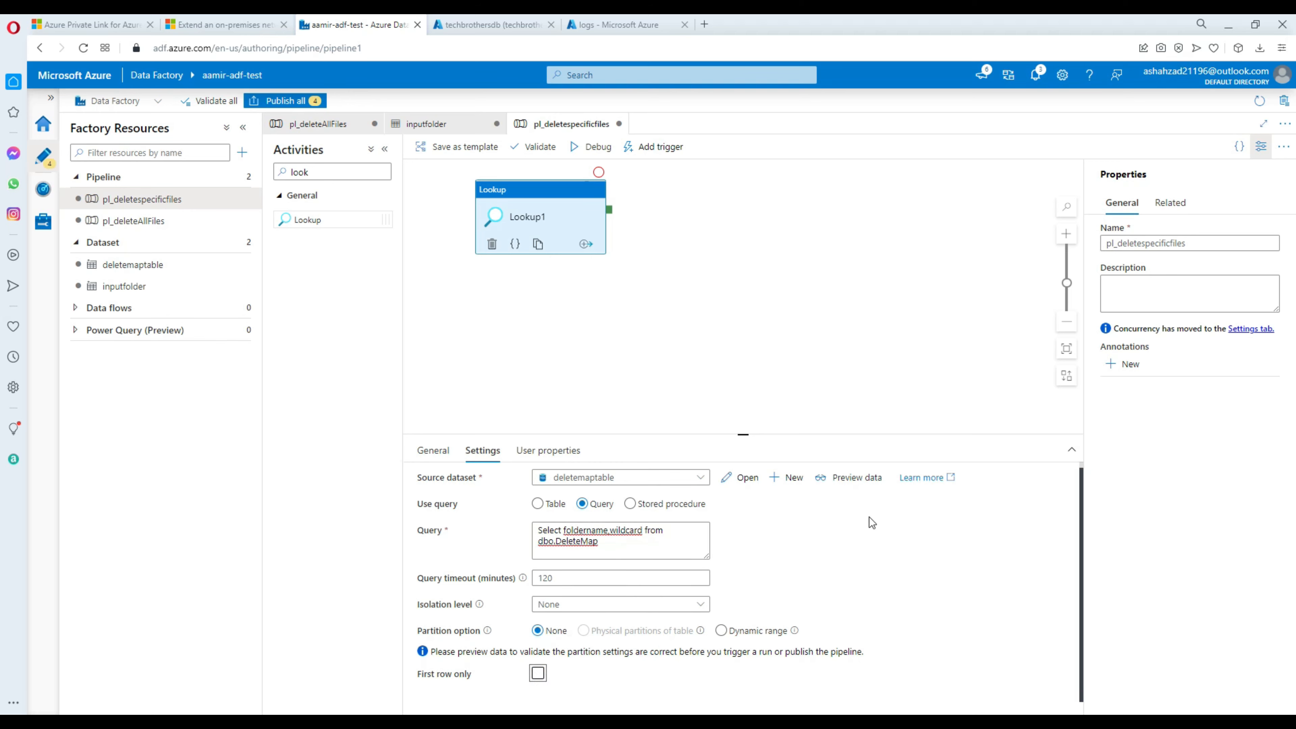
Preview the rows returned by the Lookup query to check the foldername and wildcard columns.
{"action": "left_click", "coordinate": [871, 482]}
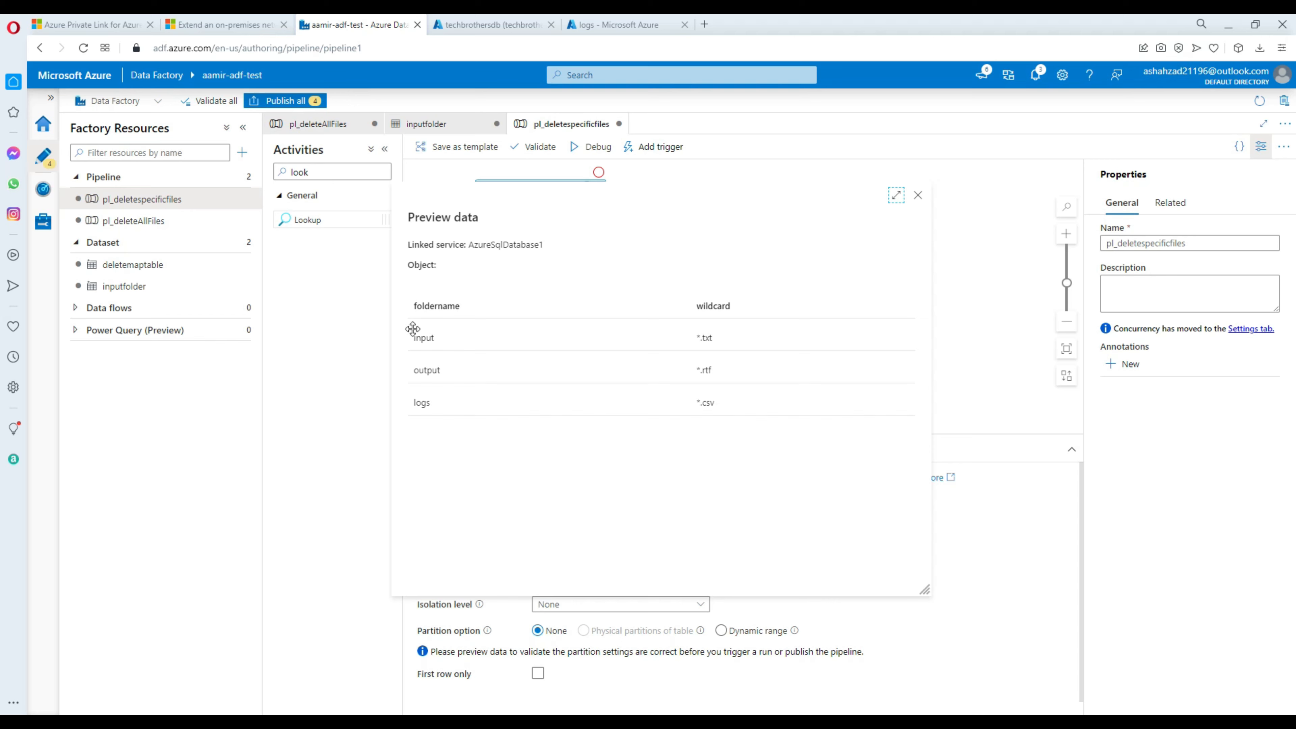
{"action": "left_click", "coordinate": [918, 196]}
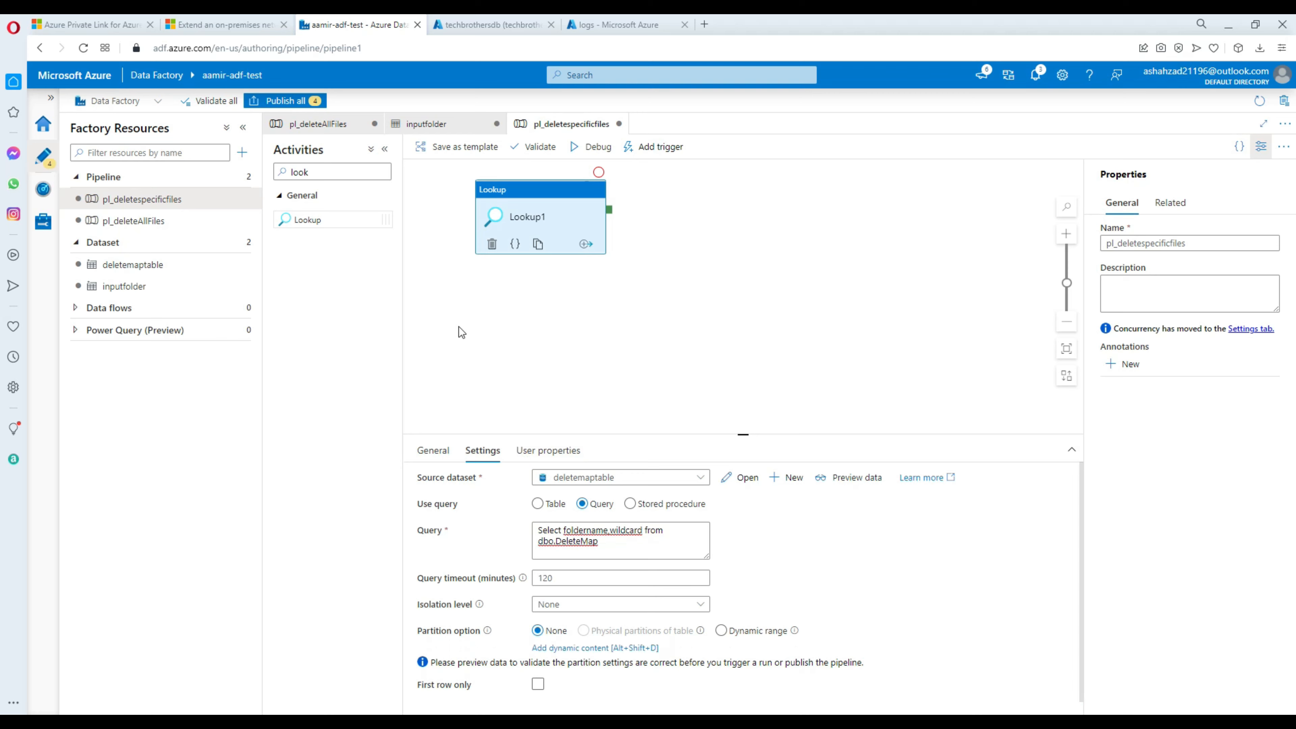
{"action": "left_click", "coordinate": [847, 479]}
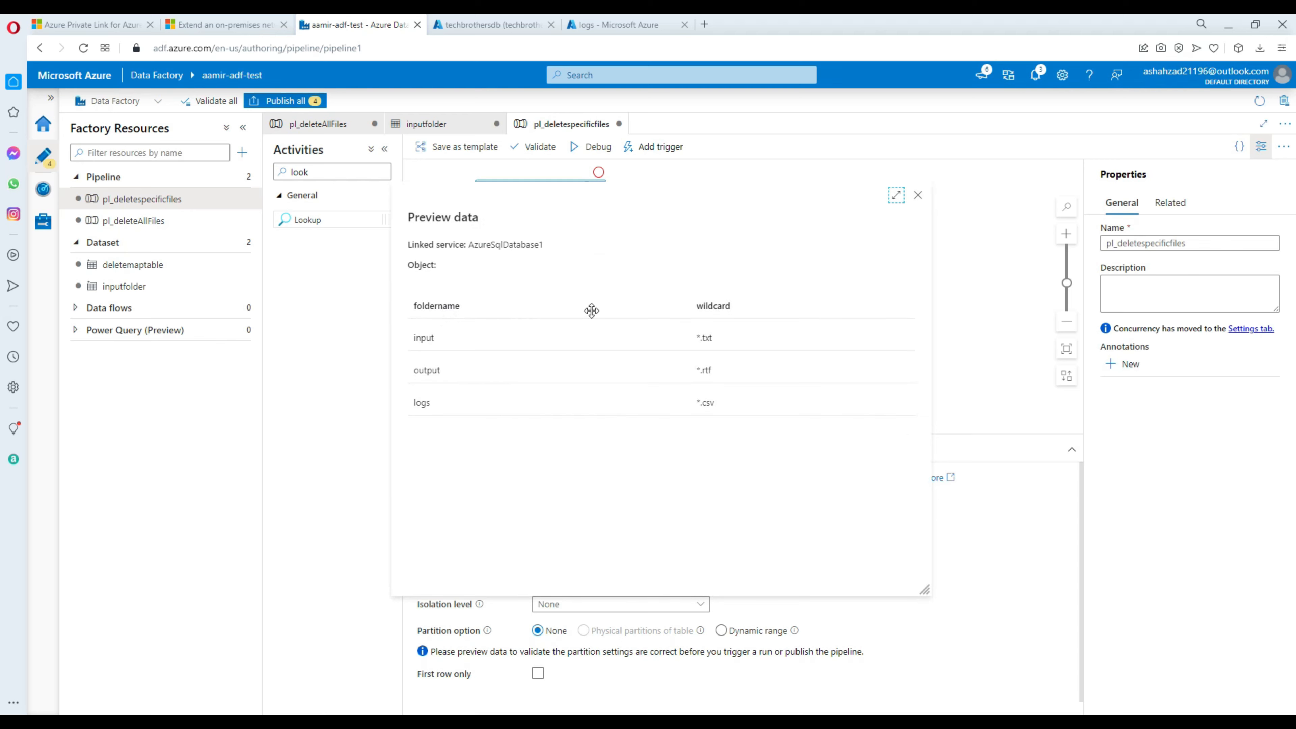
{"action": "left_click", "coordinate": [917, 195]}
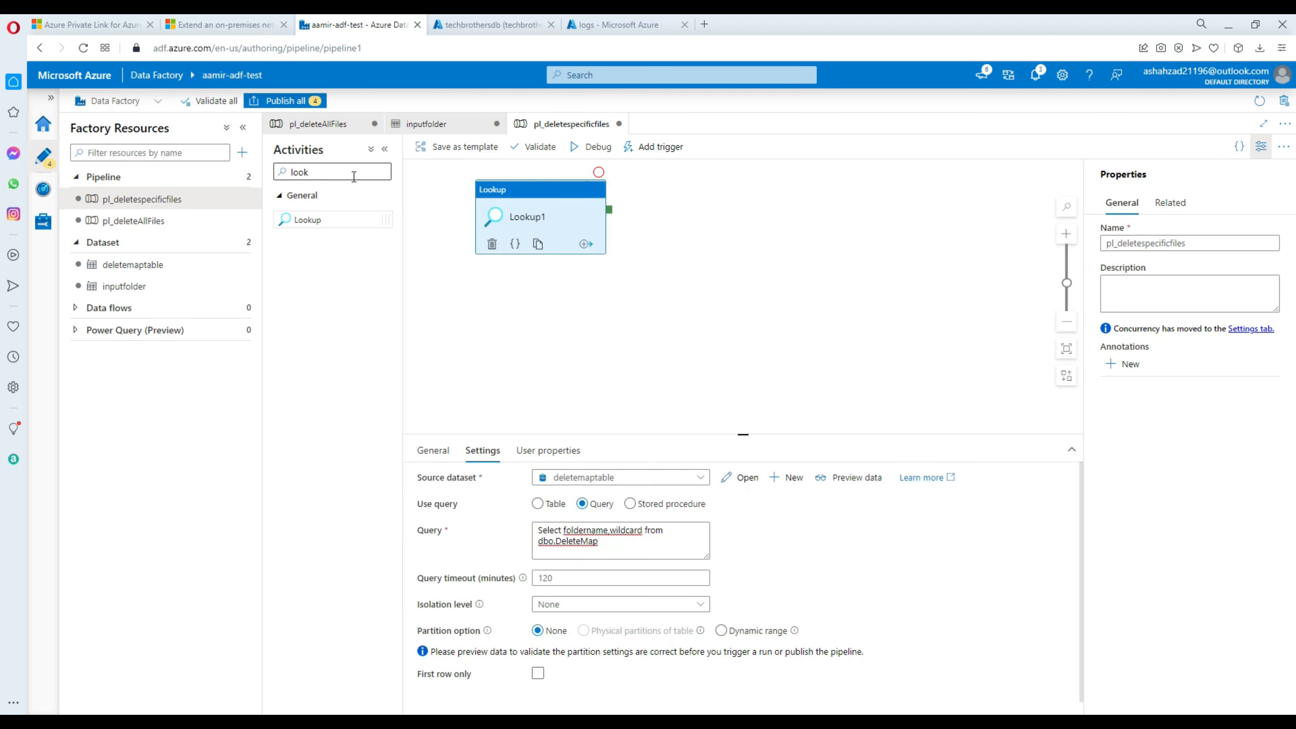
Find the ForEach activity, add it to the canvas connected after Lookup1, and make it run sequentially.
{"action": "left_click_drag", "start_coordinate": [356, 175], "coordinate": [262, 177]}
{"action": "key", "text": "BackSpace"}
{"action": "type", "text": "fo"}
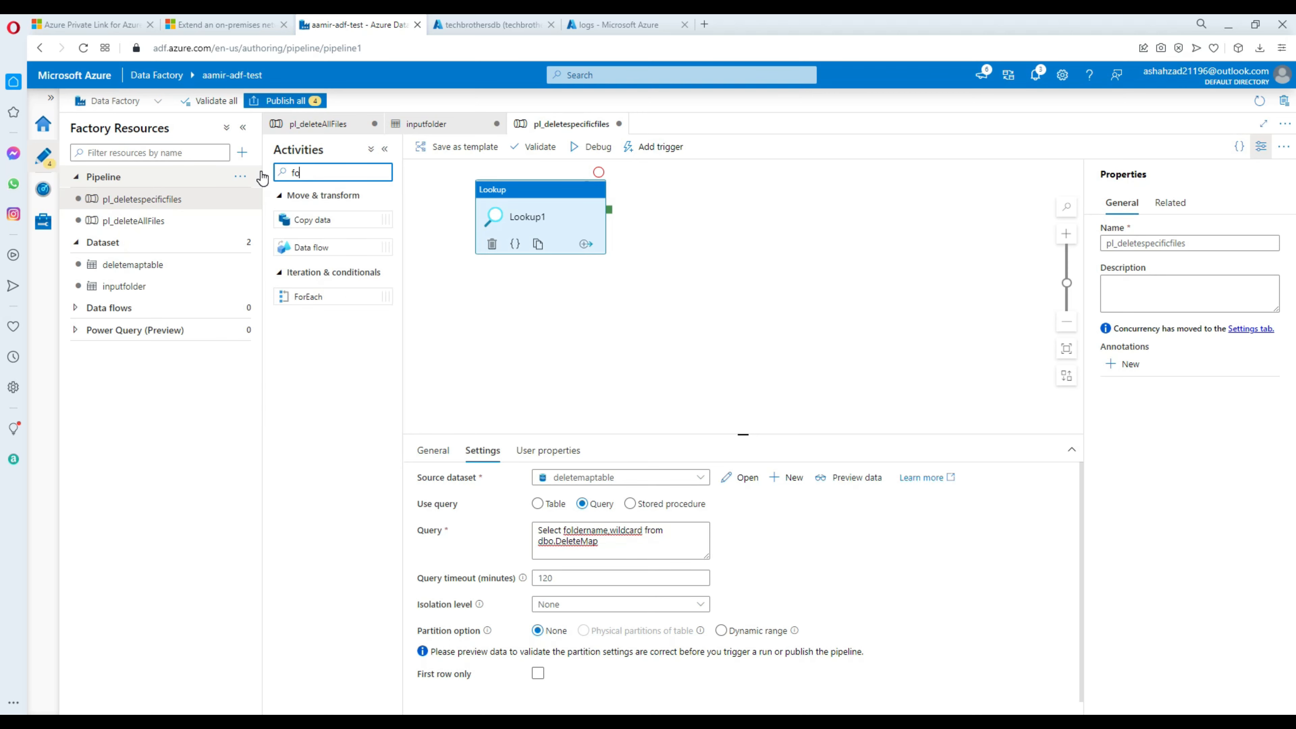
{"action": "left_click_drag", "start_coordinate": [303, 296], "coordinate": [700, 200]}
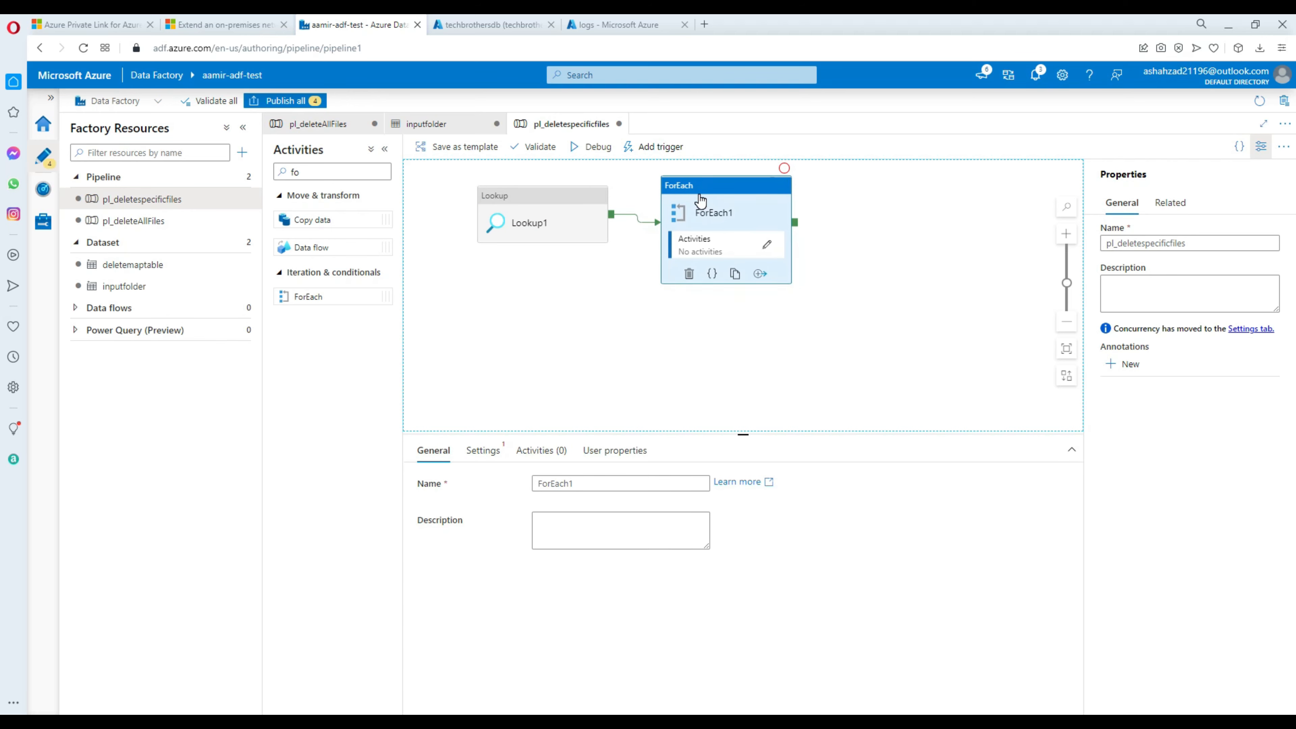
{"action": "left_click", "coordinate": [482, 451]}
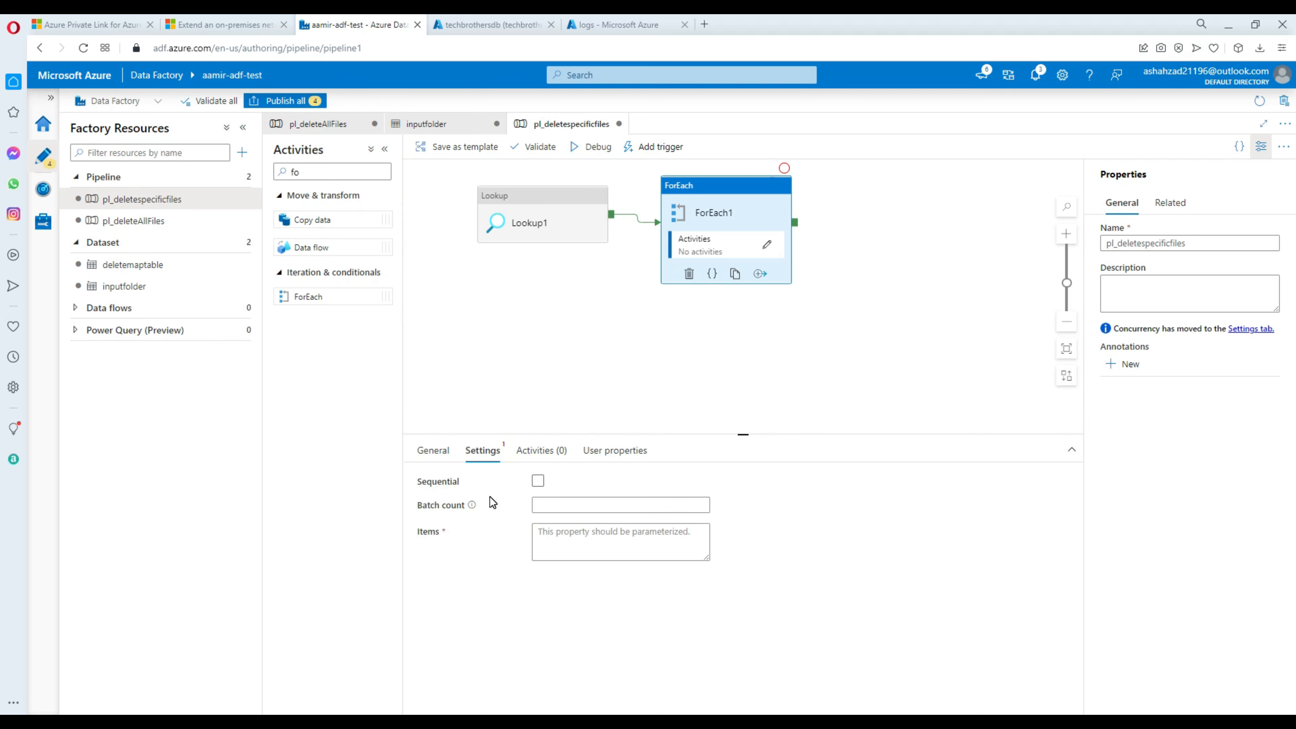
{"action": "left_click", "coordinate": [538, 481]}
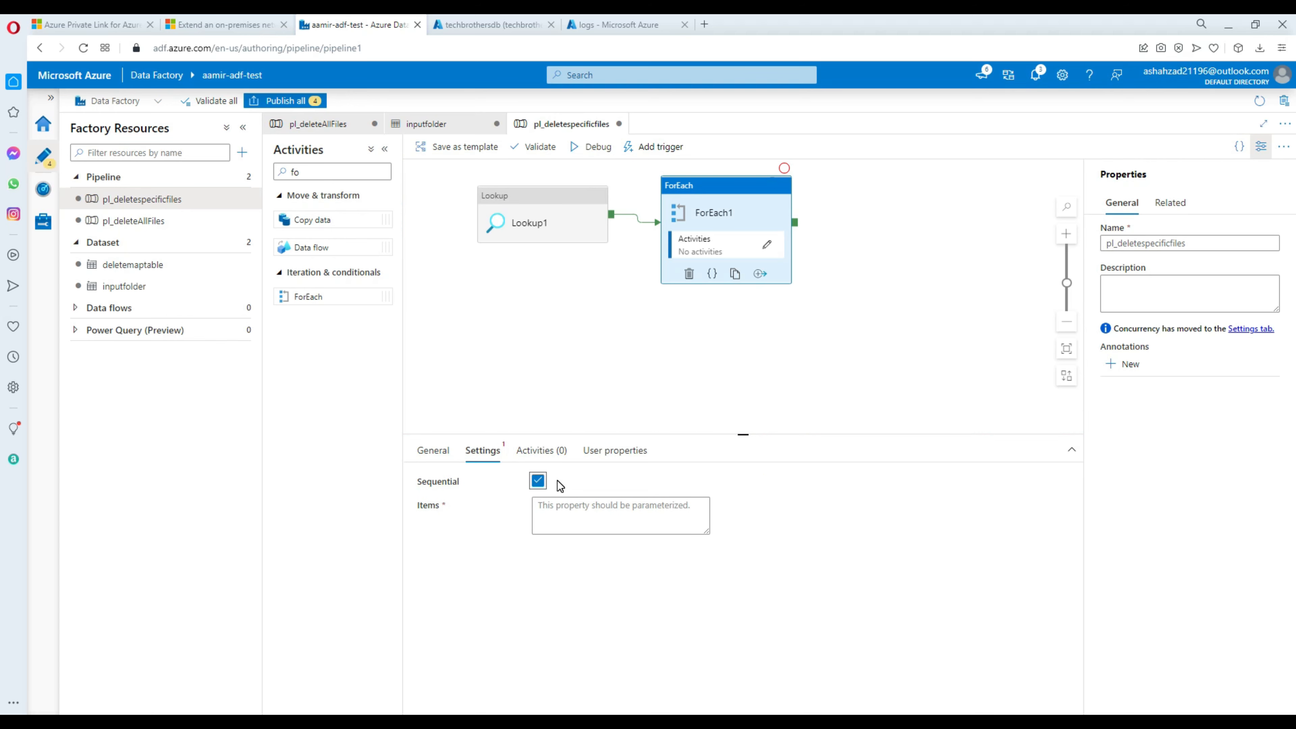
{"action": "left_click", "coordinate": [552, 521]}
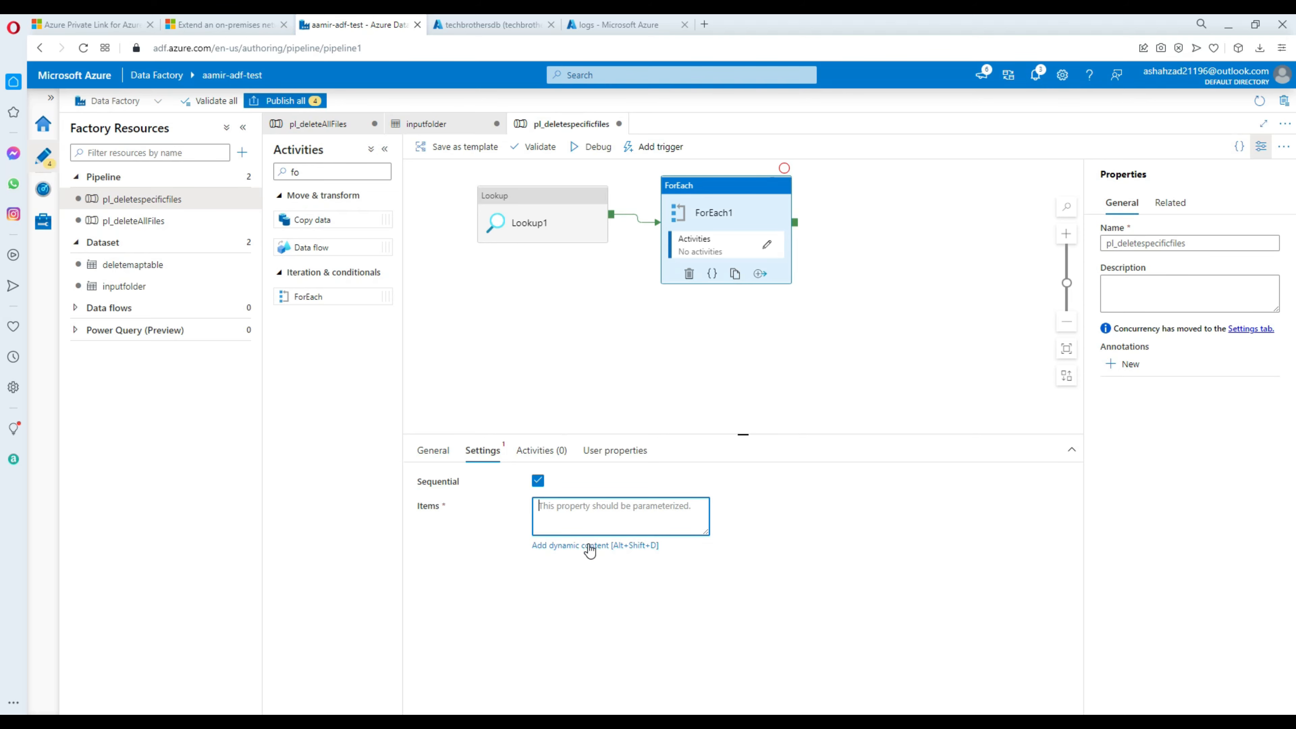
{"action": "left_click", "coordinate": [578, 546]}
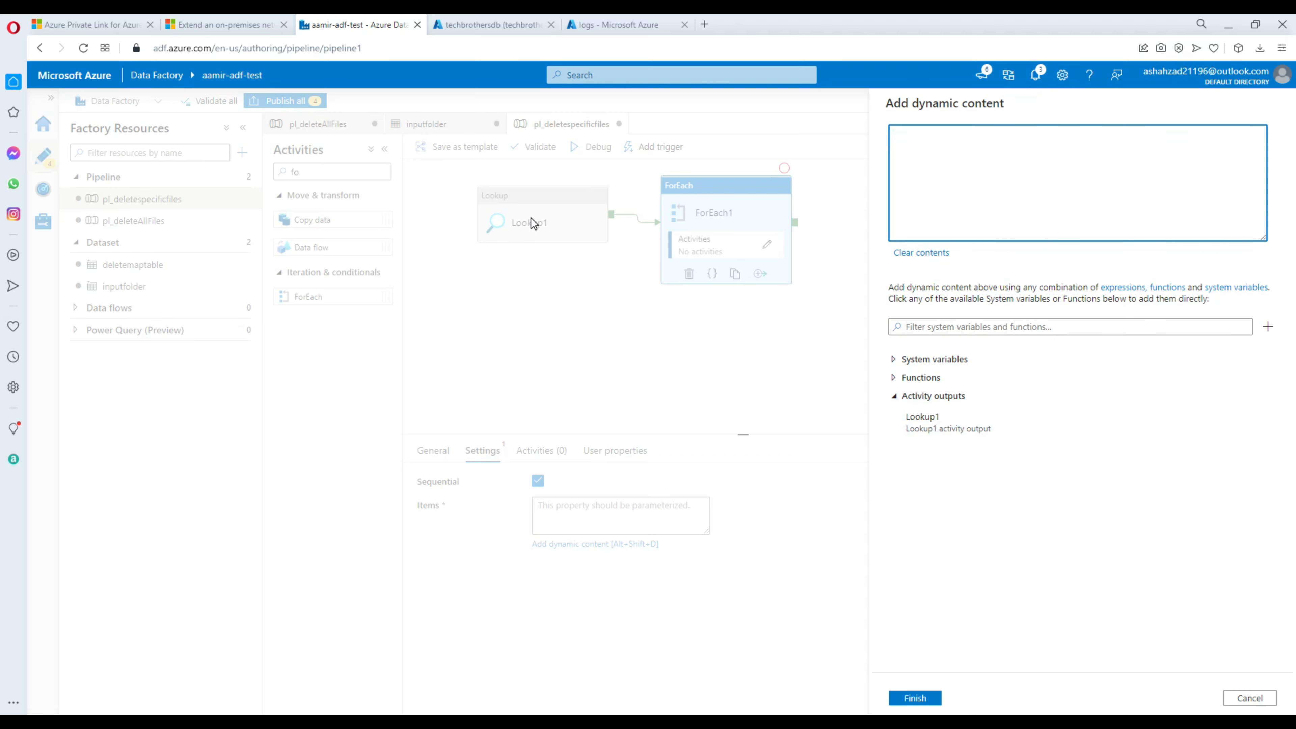
{"action": "left_click", "coordinate": [549, 283]}
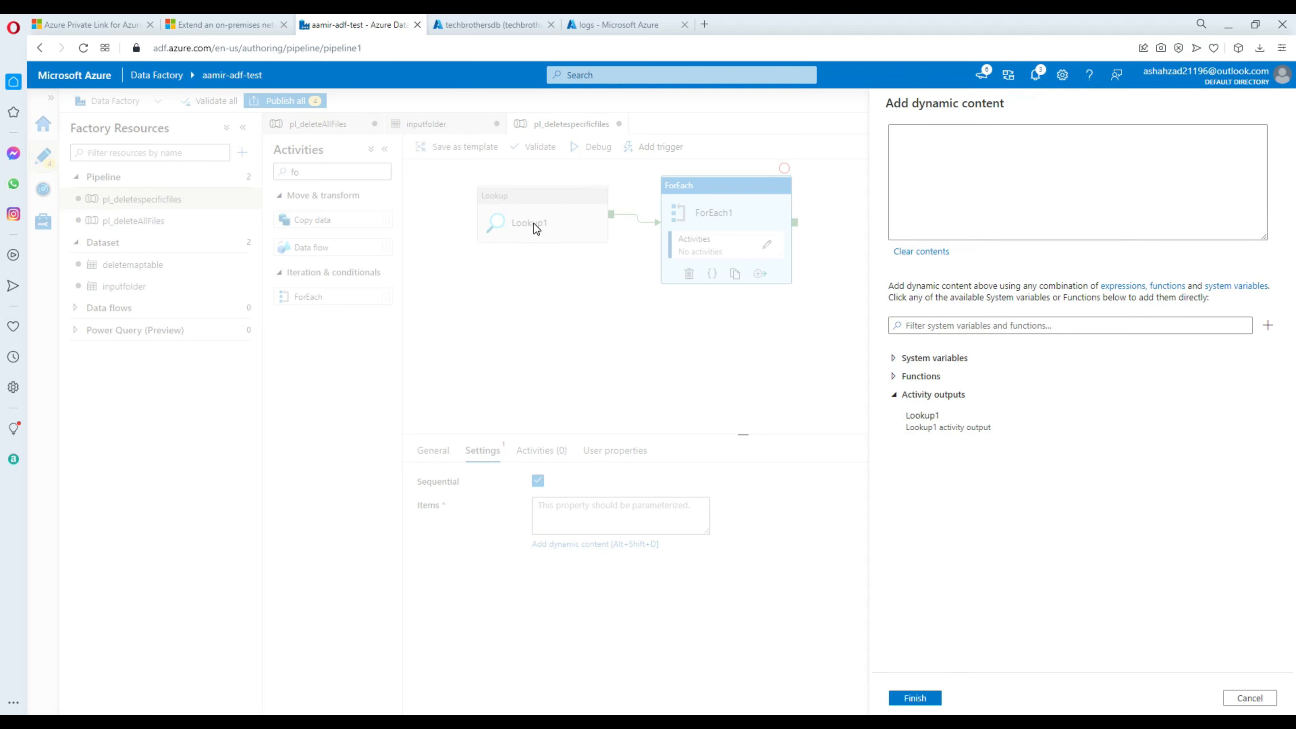
{"action": "left_click", "coordinate": [1249, 698]}
Rename the Lookup activity as Get Container List.
{"action": "left_click", "coordinate": [541, 225]}
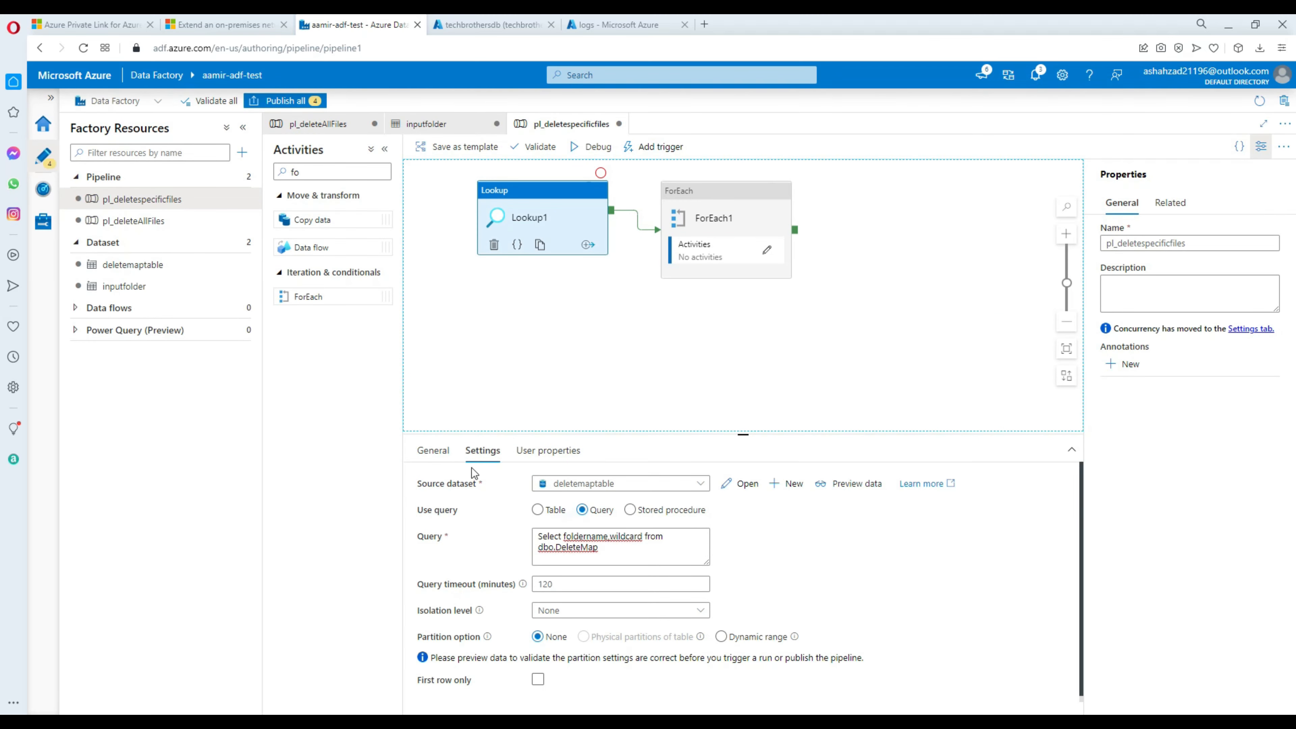
{"action": "left_click", "coordinate": [432, 450]}
{"action": "left_click", "coordinate": [582, 483]}
{"action": "left_click_drag", "start_coordinate": [581, 483], "coordinate": [515, 482]}
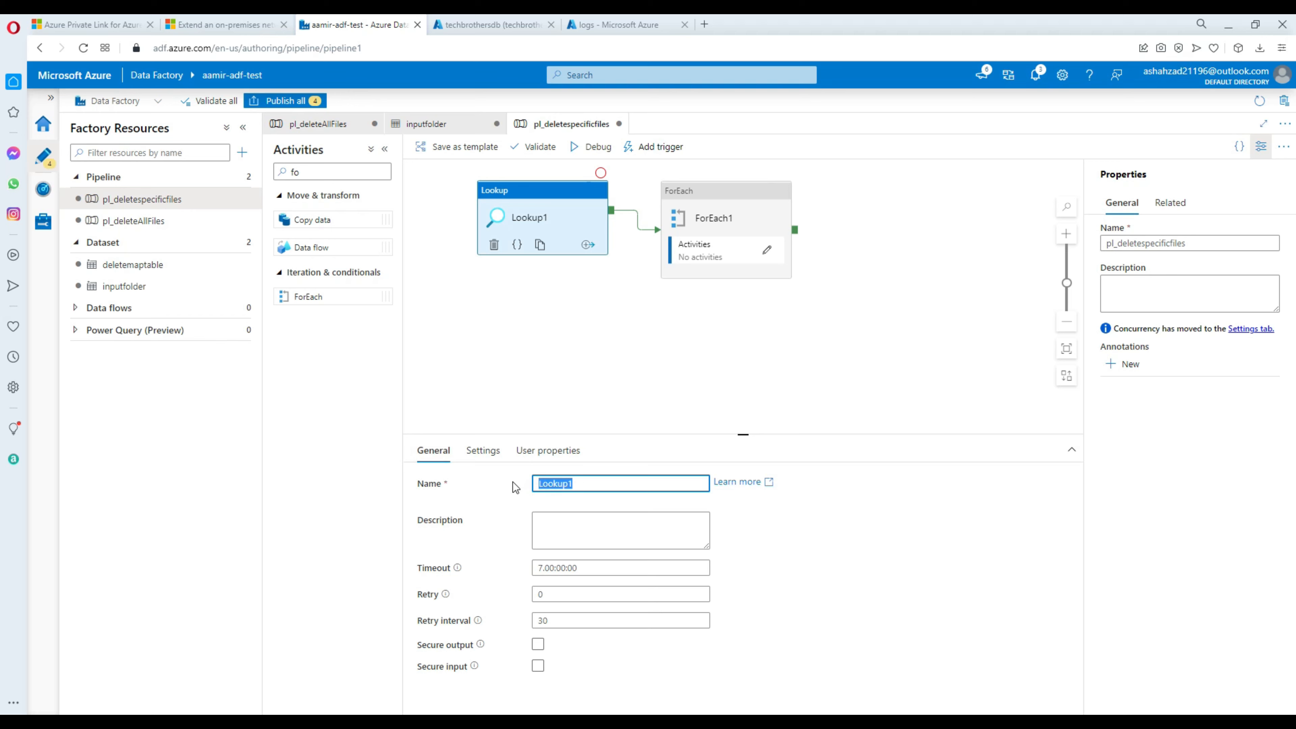
{"action": "type", "text": "Get Cont"}
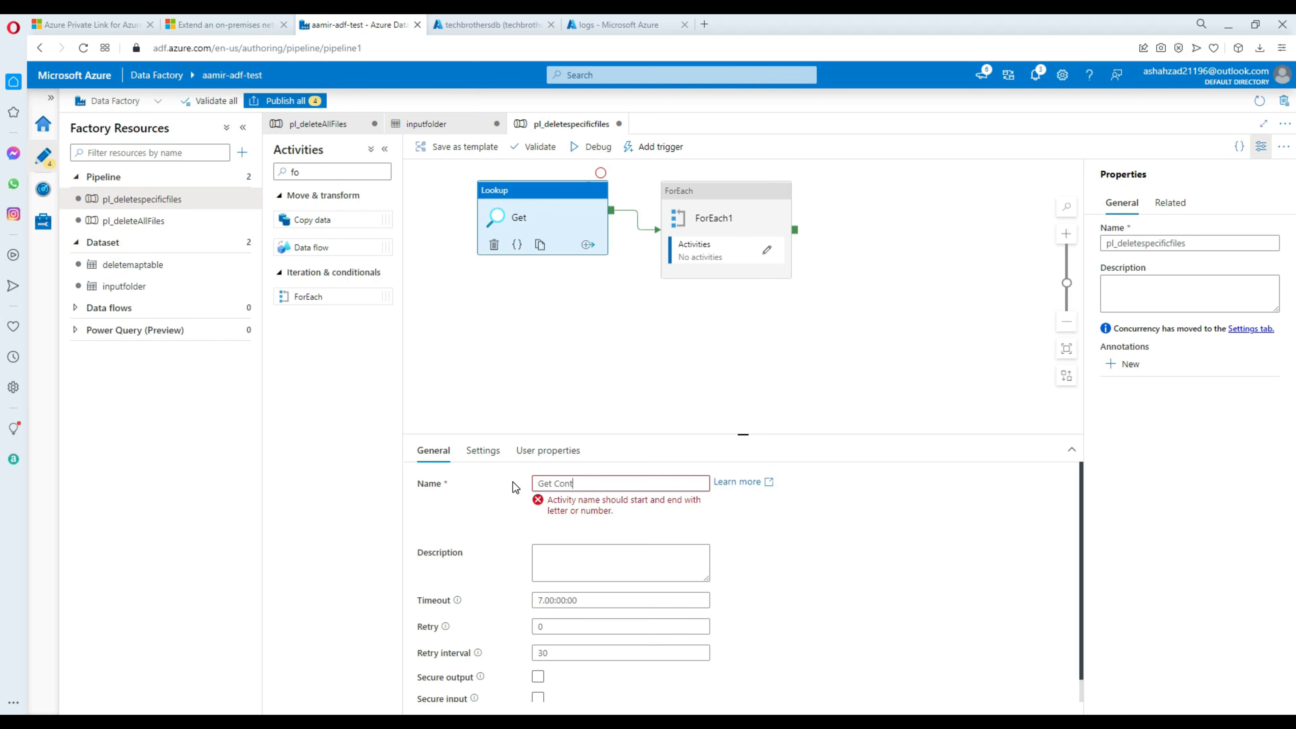
{"action": "key", "text": "BackSpace"}
{"action": "key", "text": "BackSpace"}
{"action": "key", "text": "BackSpace"}
{"action": "key", "text": "BackSpace"}
{"action": "type", "text": "Container List"}
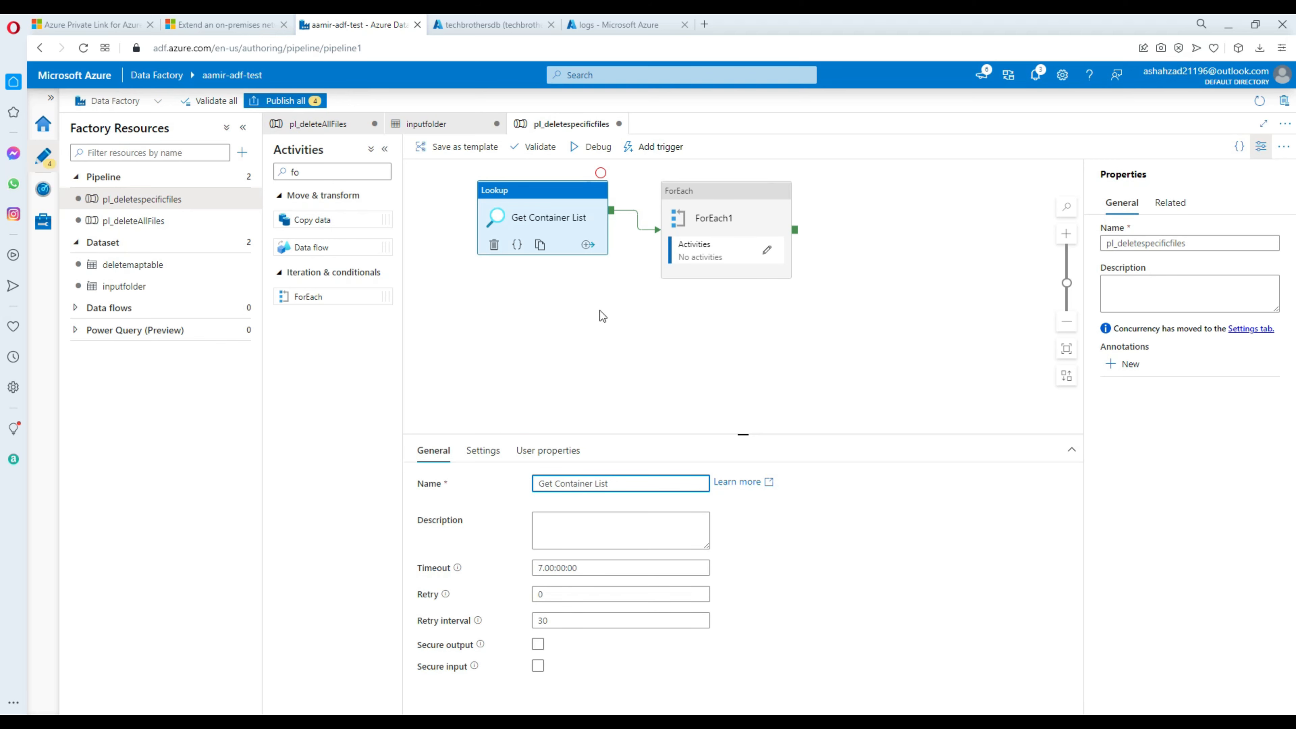
{"action": "left_click", "coordinate": [612, 355]}
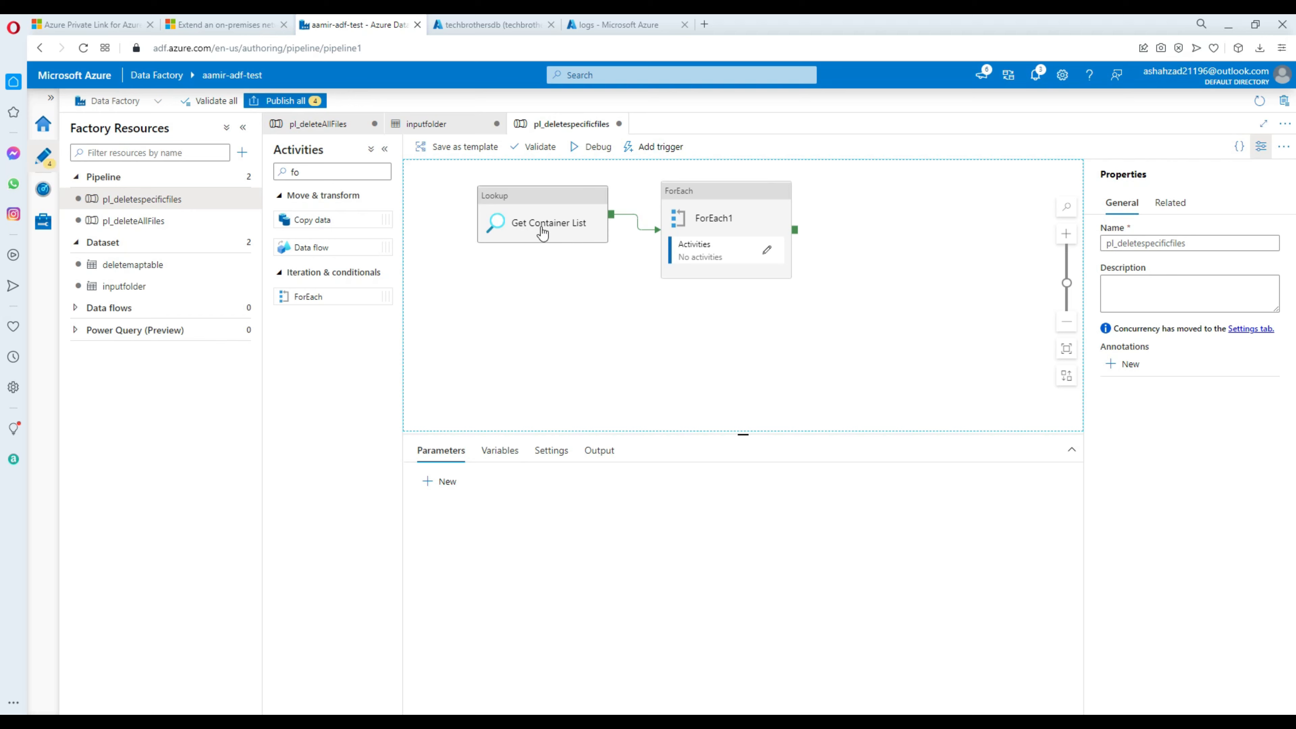
{"action": "left_click", "coordinate": [716, 217]}
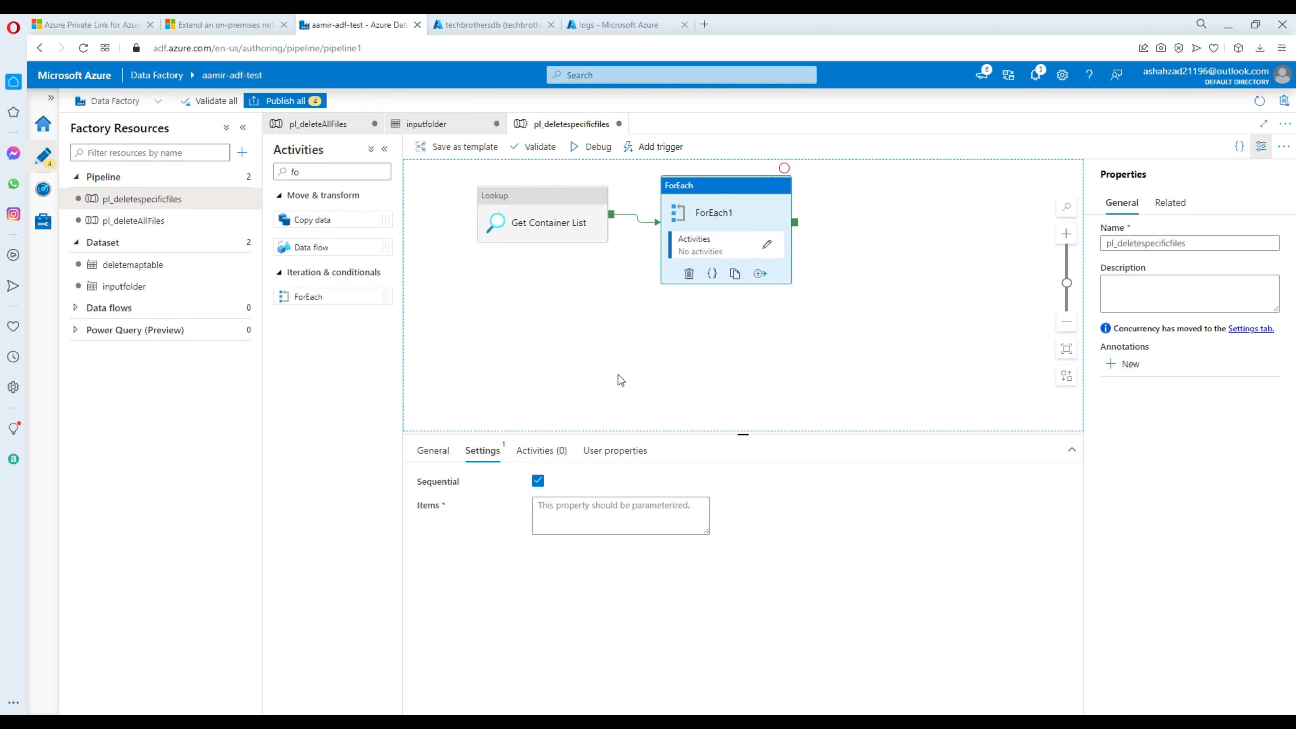
{"action": "left_click", "coordinate": [625, 516]}
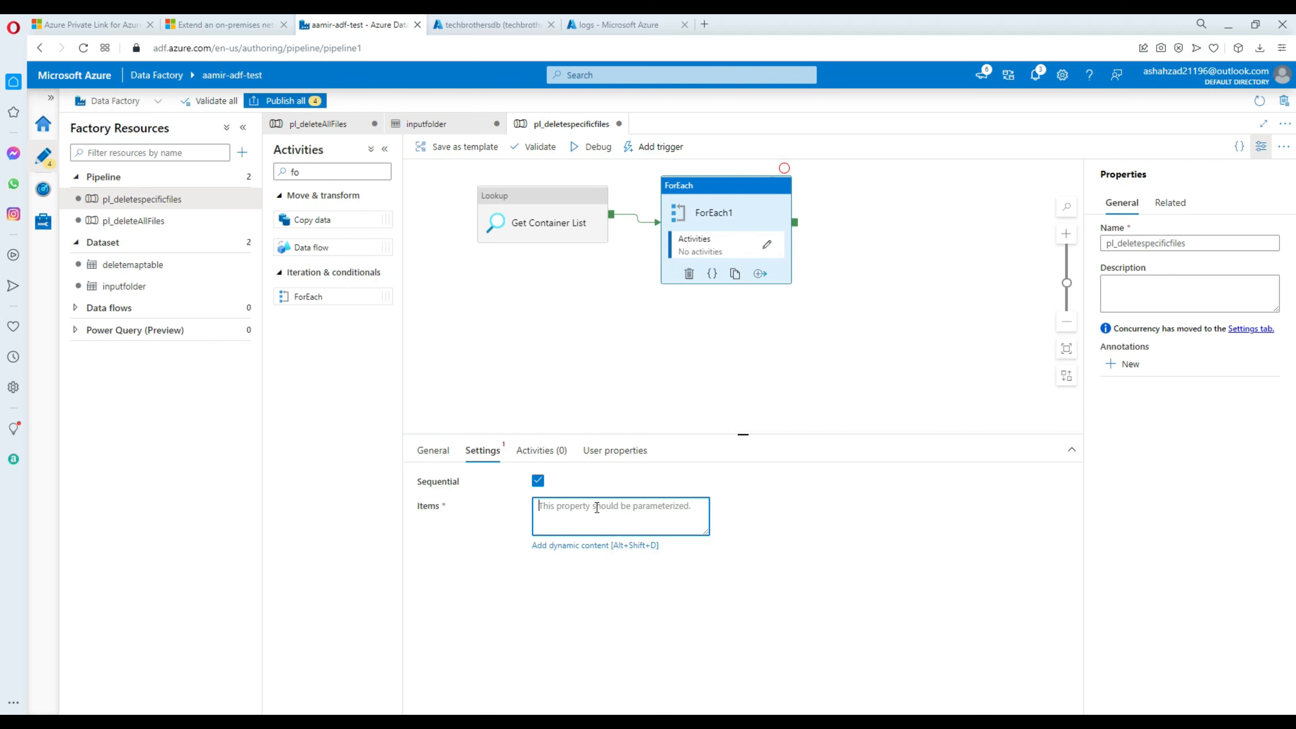
{"action": "left_click", "coordinate": [602, 545]}
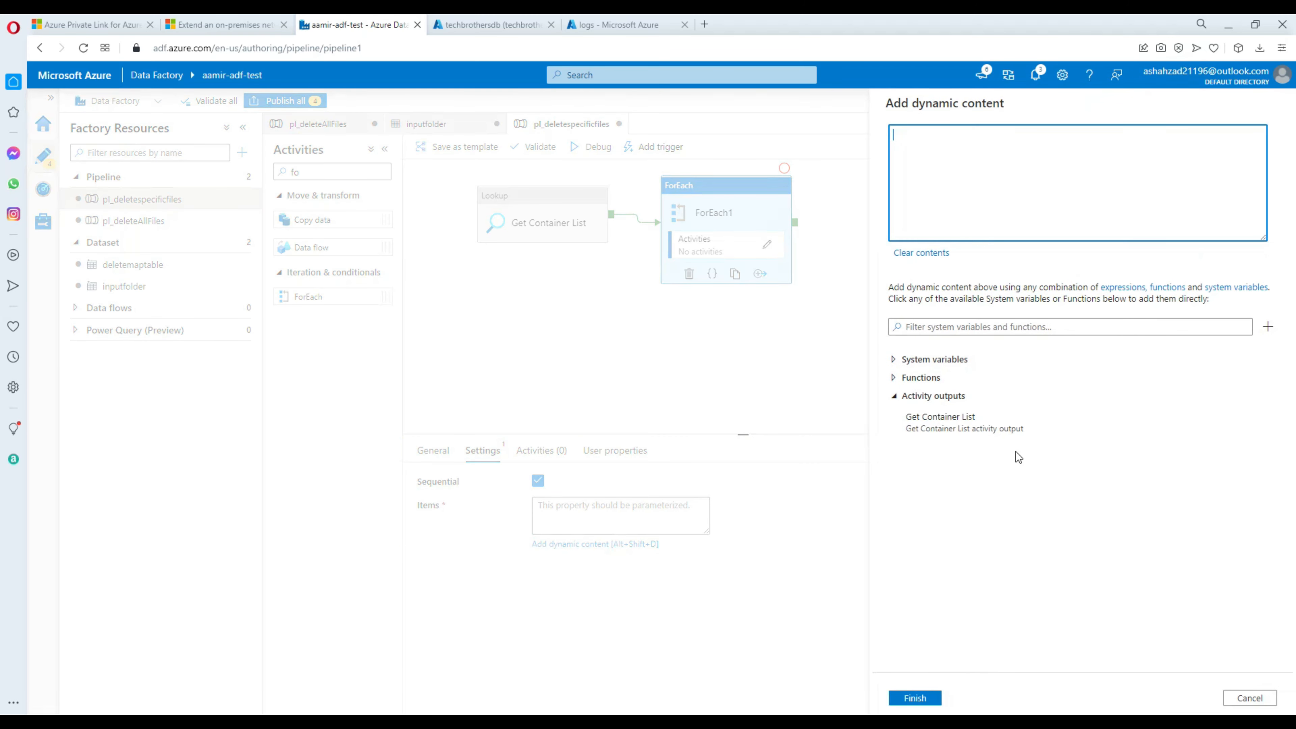
{"action": "left_click", "coordinate": [980, 431]}
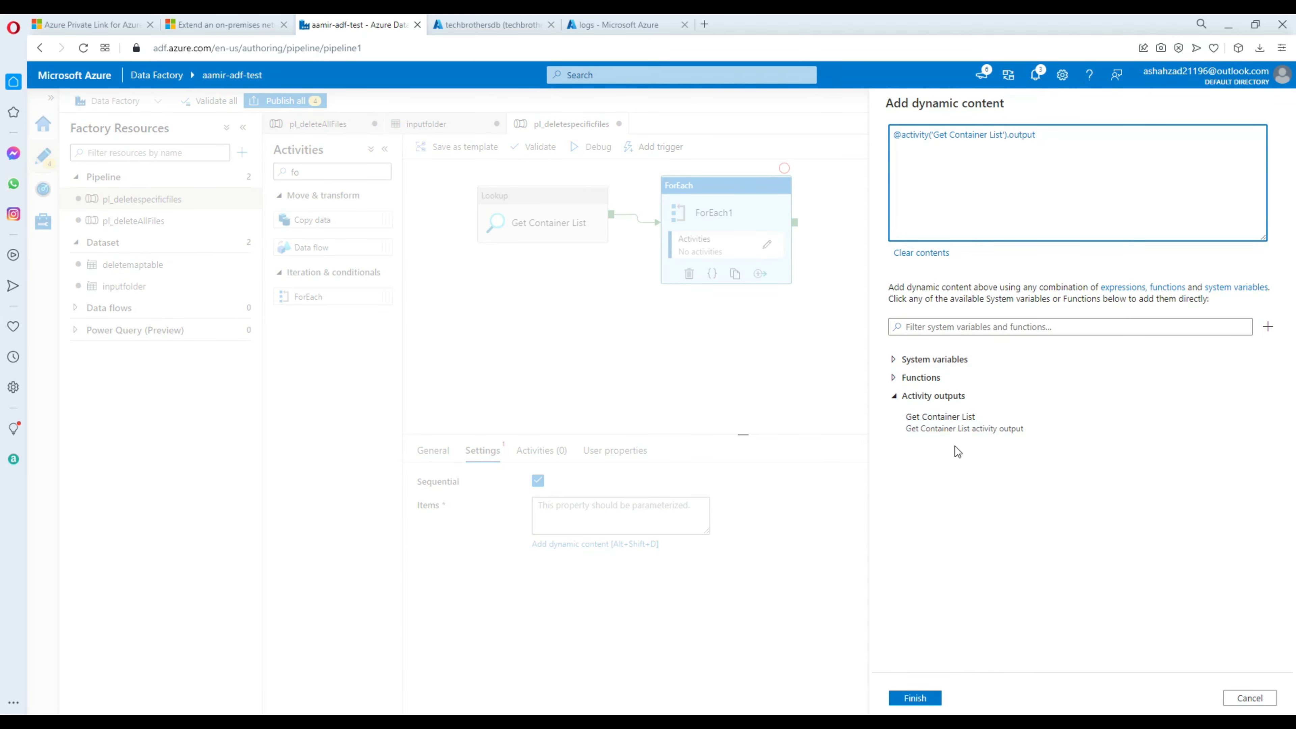
{"action": "left_click_drag", "start_coordinate": [930, 134], "coordinate": [892, 135]}
{"action": "left_click", "coordinate": [938, 134]}
{"action": "type", "text": ".value"}
{"action": "left_click_drag", "start_coordinate": [1059, 135], "coordinate": [879, 138]}
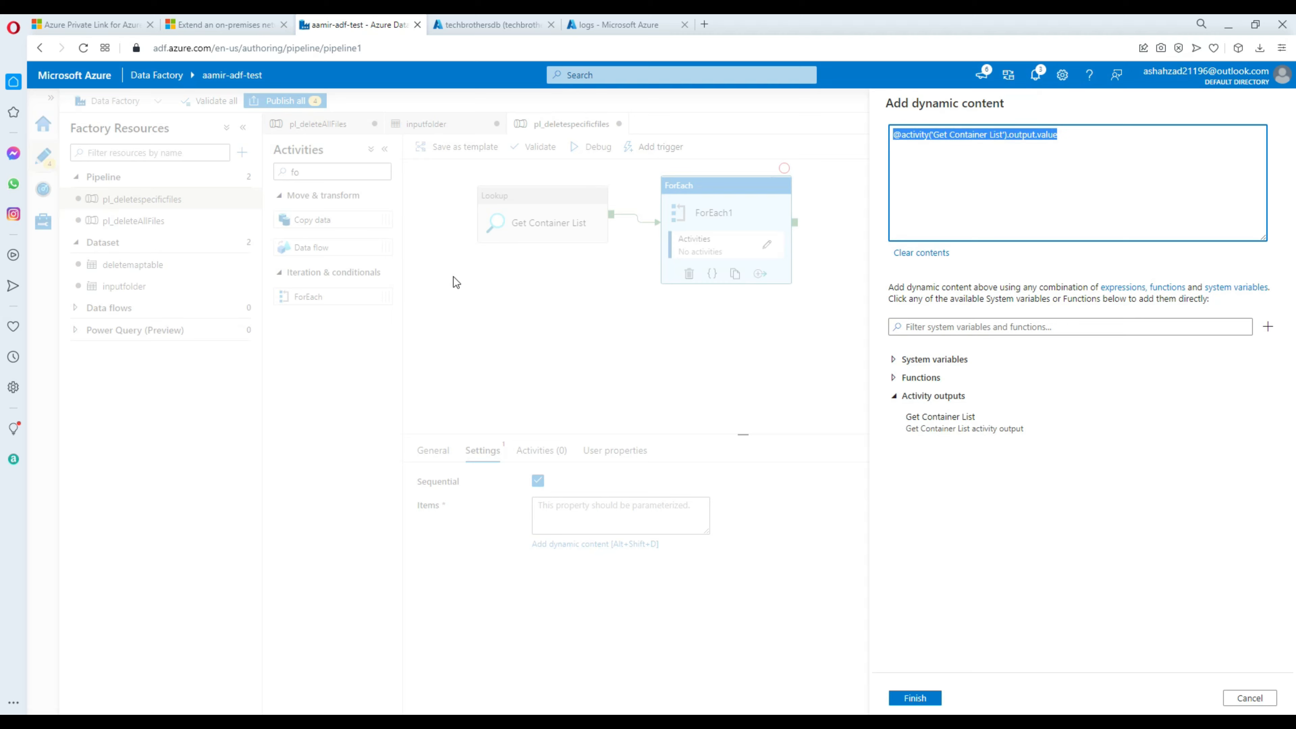
{"action": "left_click", "coordinate": [915, 698]}
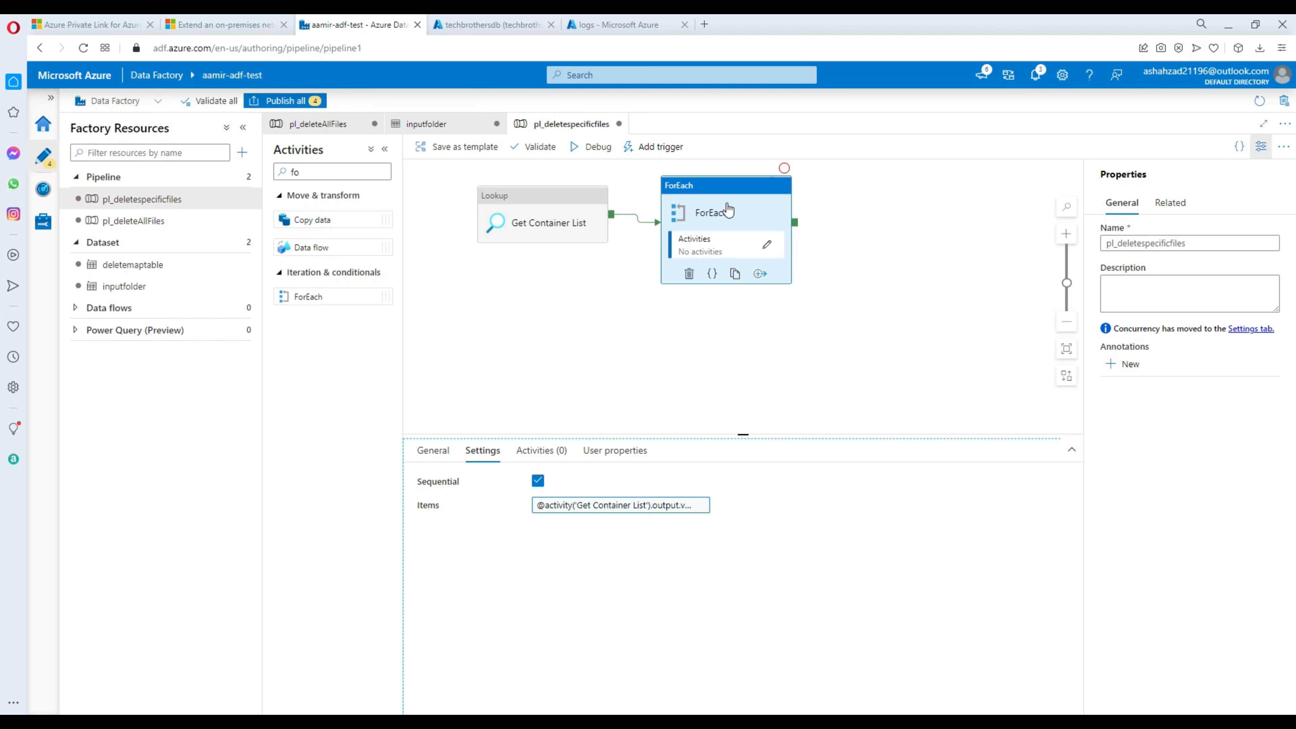
Add a Delete activity inside the ForEach loop and name it delete files.
{"action": "left_click", "coordinate": [767, 248]}
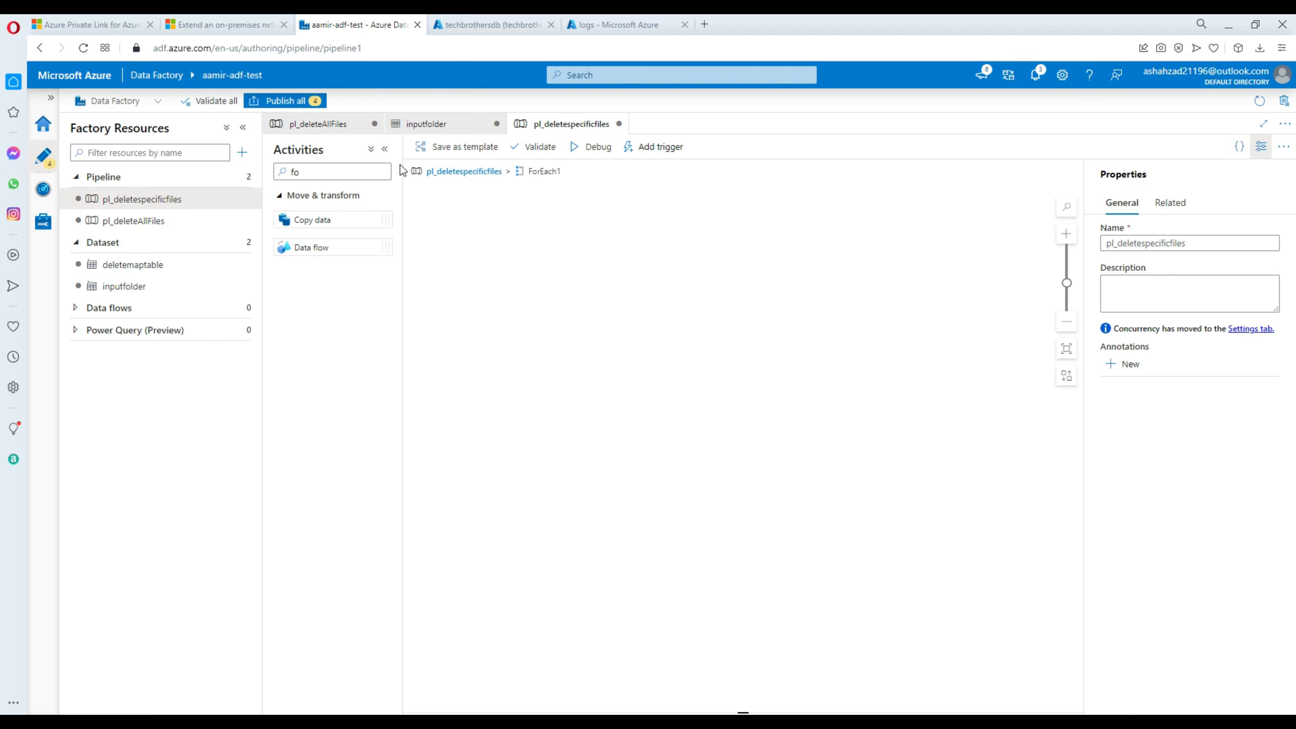
{"action": "left_click", "coordinate": [360, 173]}
{"action": "type", "text": "del"}
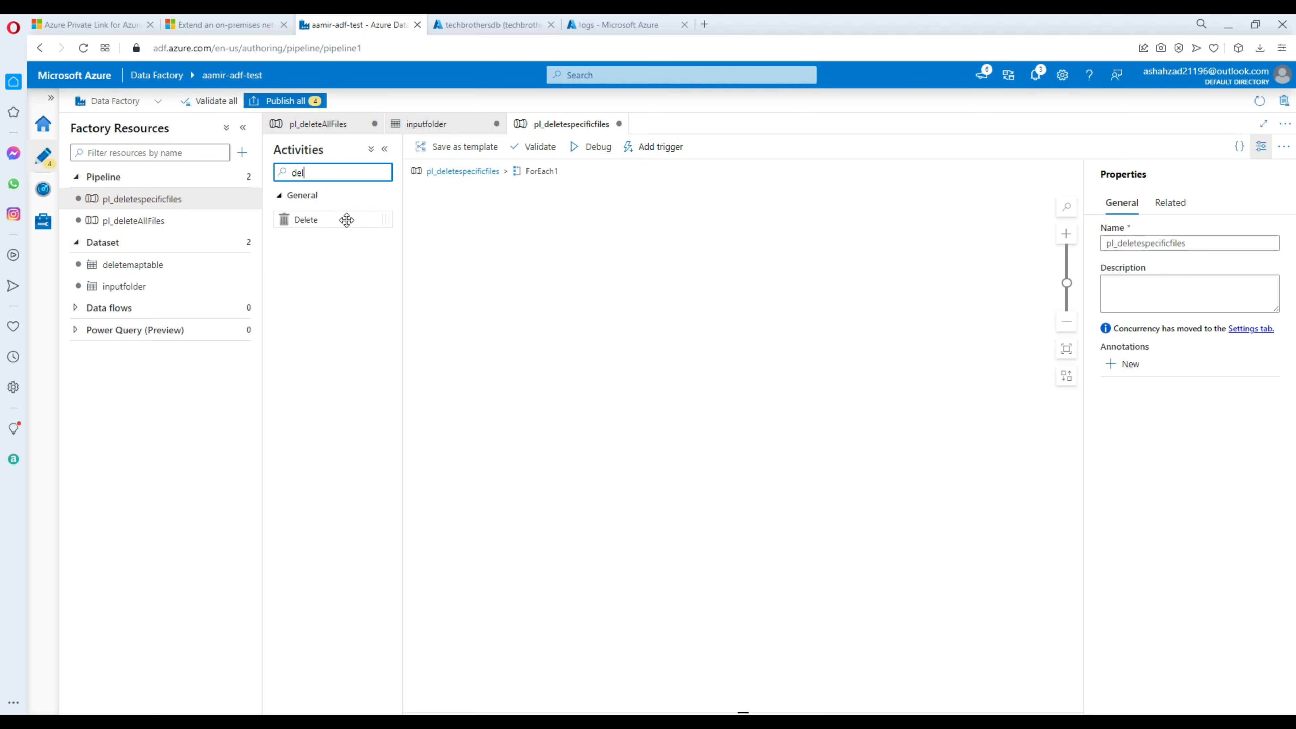
{"action": "left_click_drag", "start_coordinate": [344, 220], "coordinate": [574, 230]}
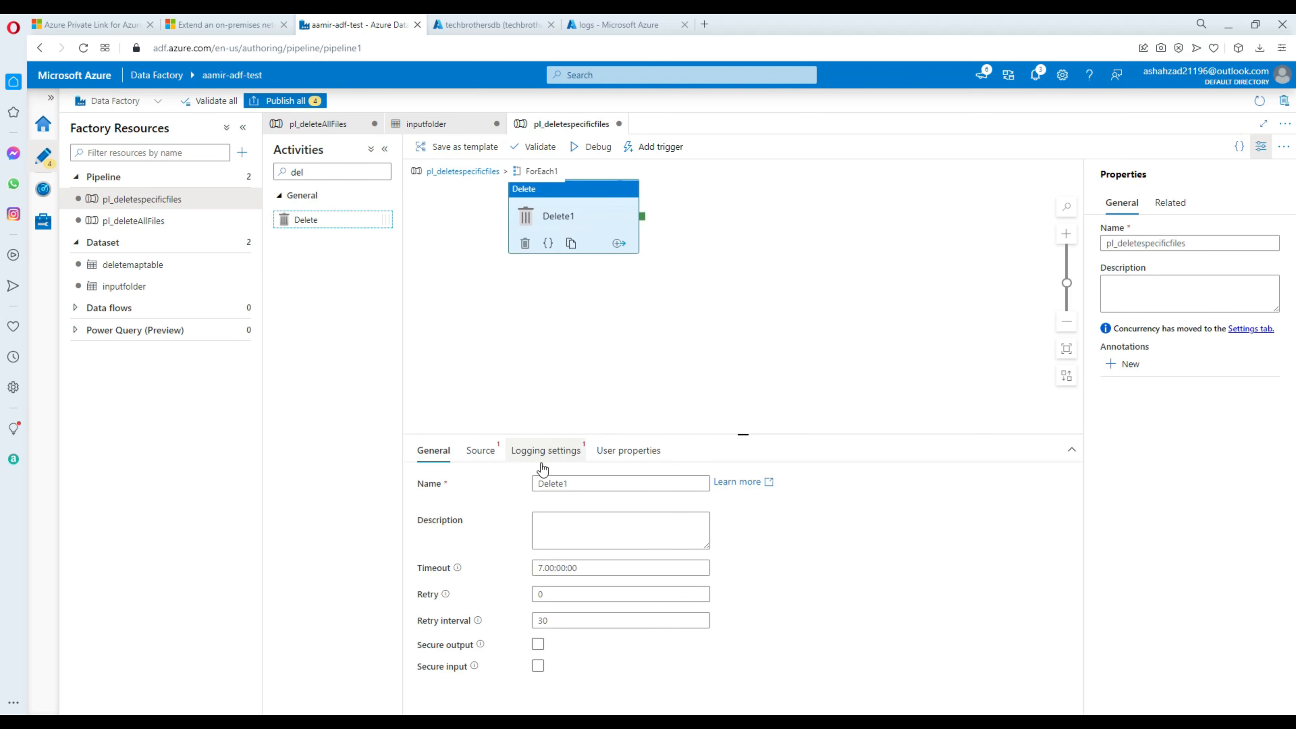
{"action": "left_click_drag", "start_coordinate": [582, 480], "coordinate": [494, 480]}
{"action": "type", "text": "delete files"}
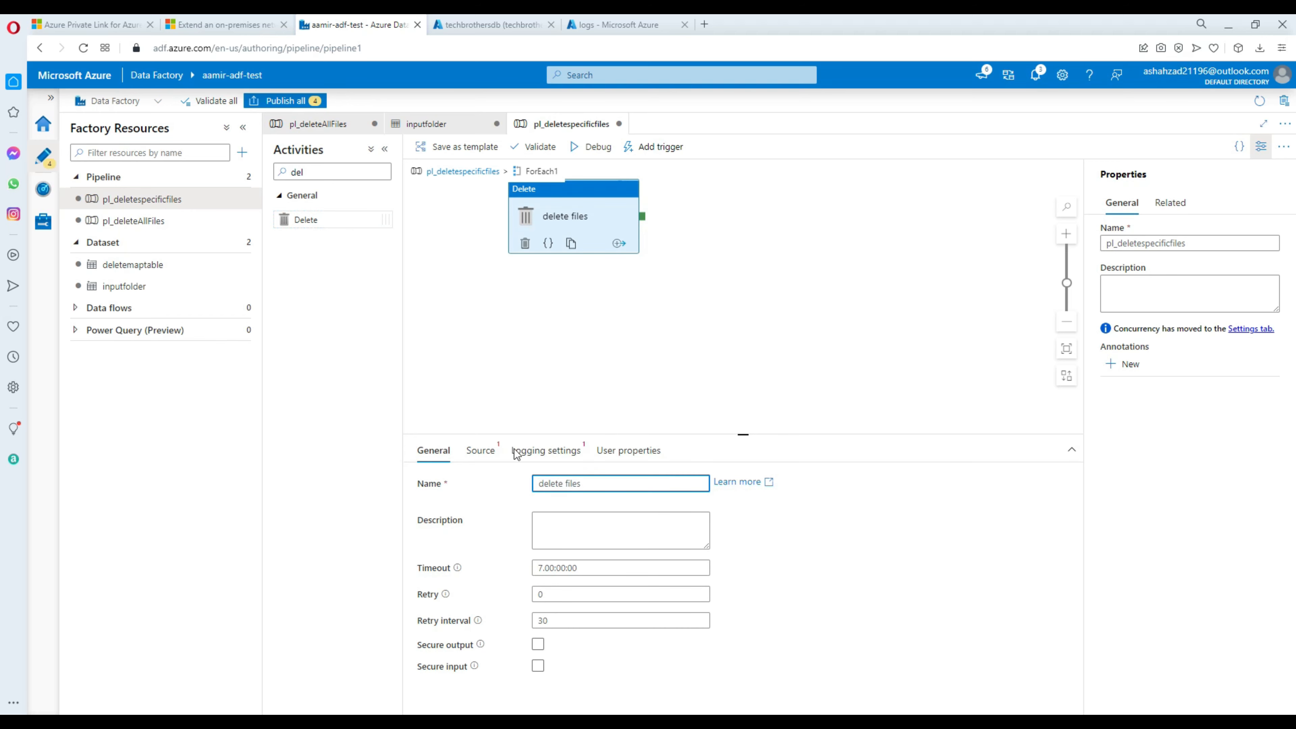
{"action": "left_click", "coordinate": [602, 328]}
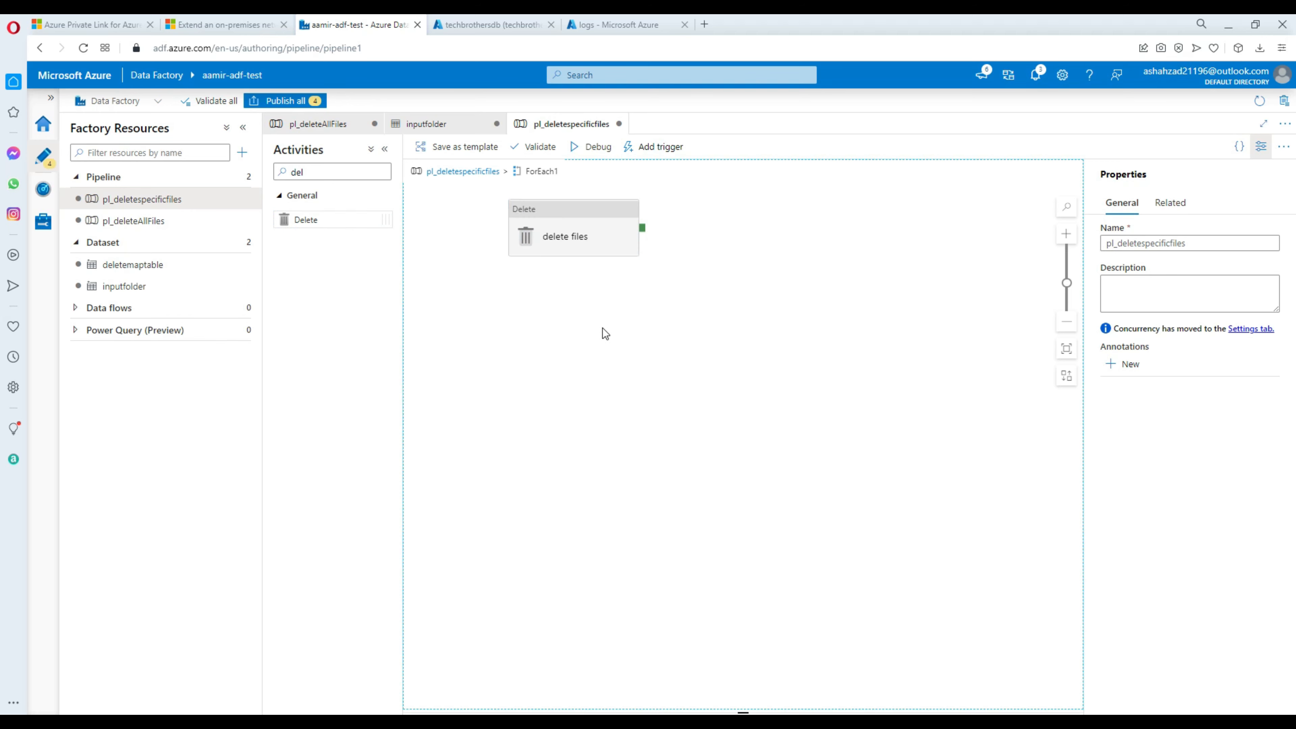
Start a new Azure Blob Storage dataset in Binary format as the delete files source and name it deleteblob.
{"action": "left_click", "coordinate": [574, 235]}
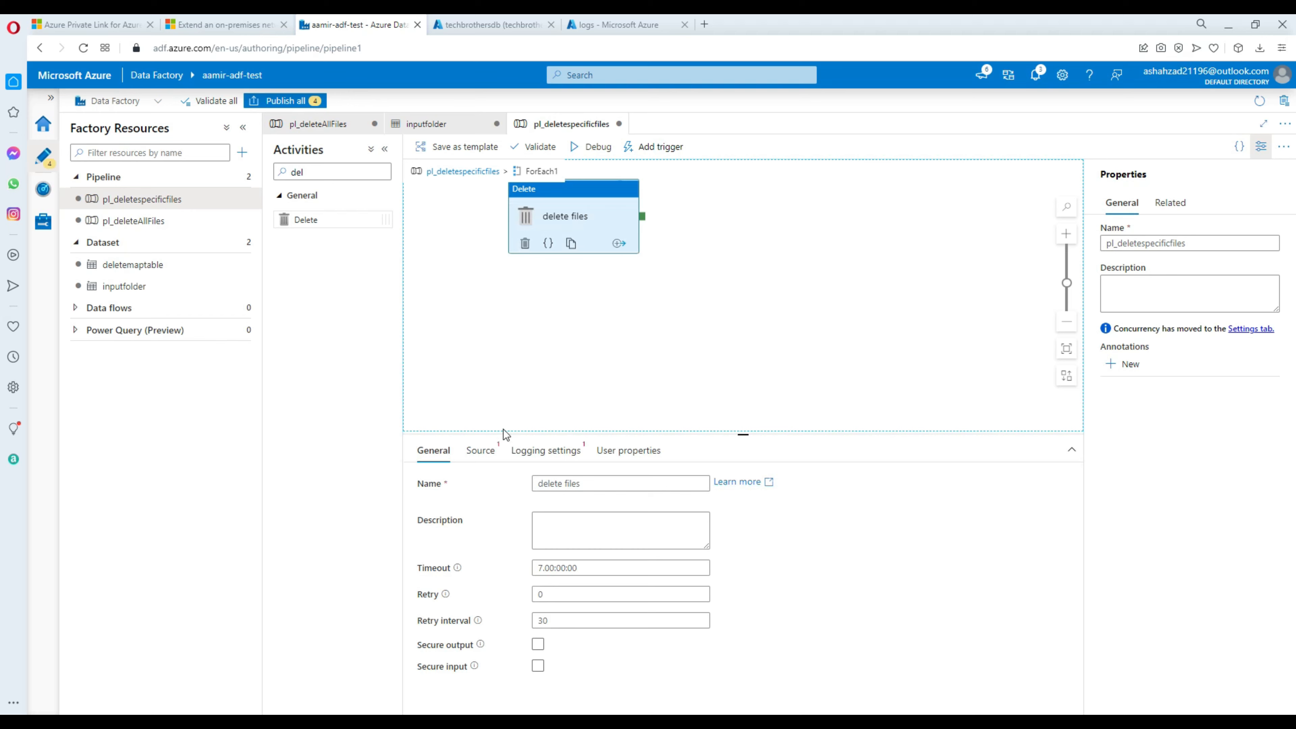
{"action": "left_click", "coordinate": [479, 450]}
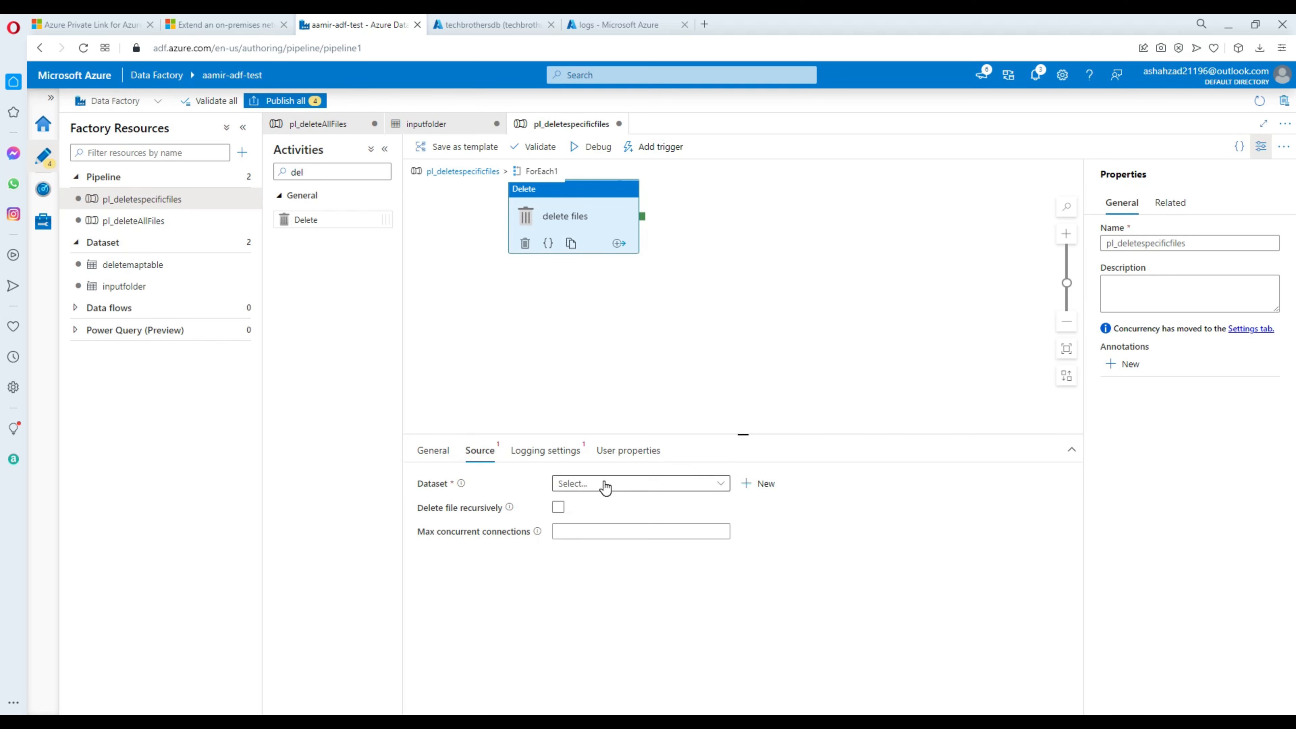
{"action": "left_click", "coordinate": [761, 484]}
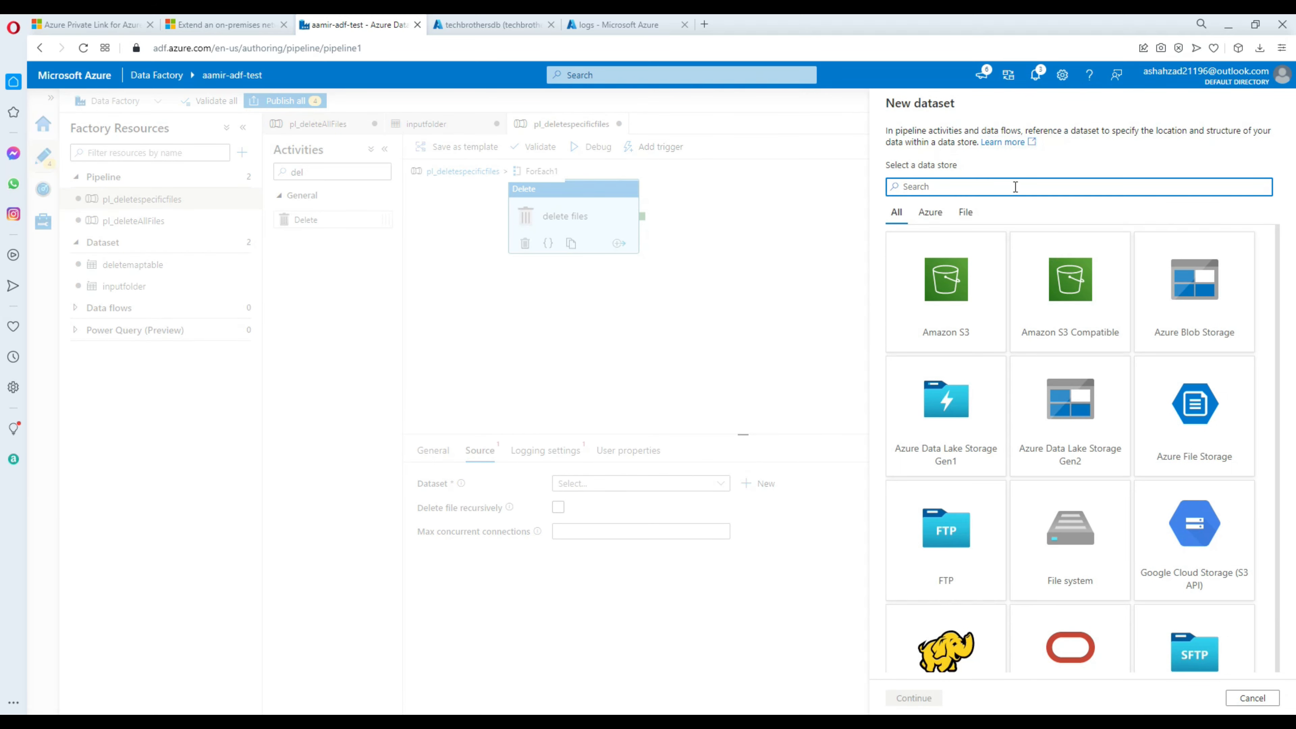
{"action": "type", "text": "blob"}
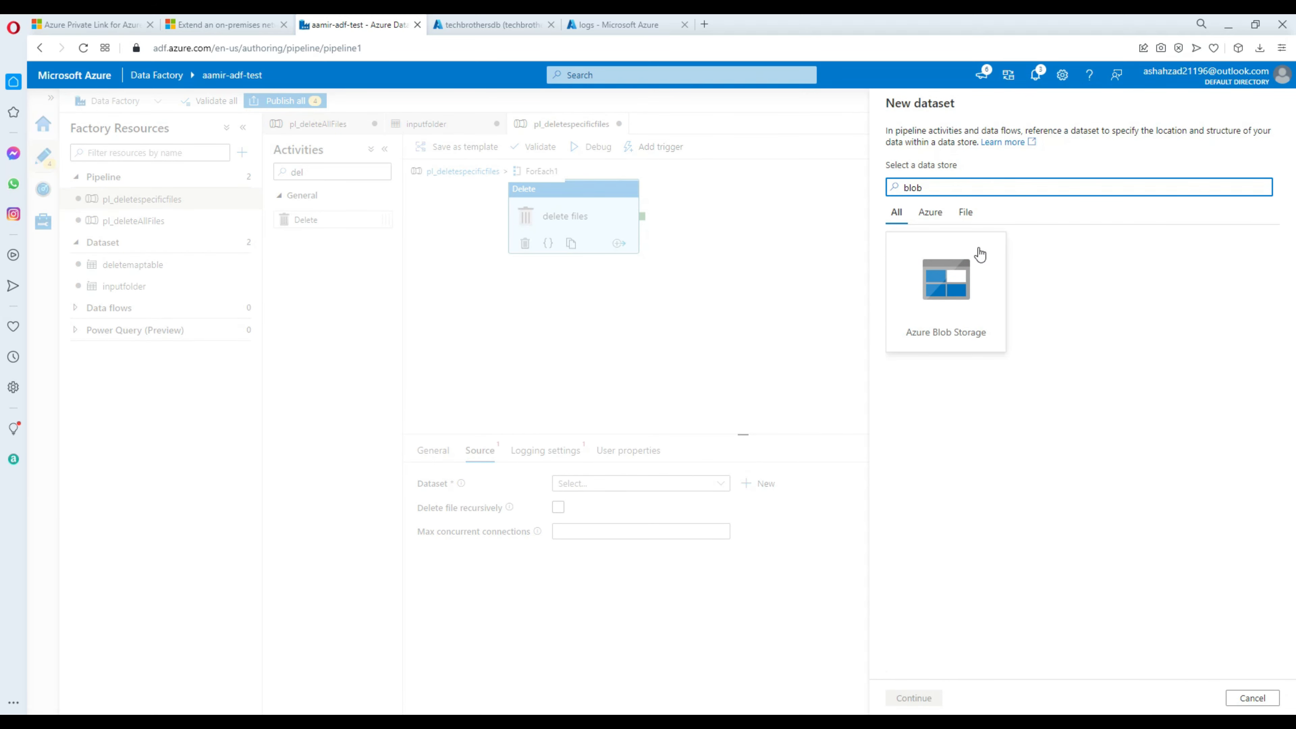
{"action": "left_click", "coordinate": [939, 283]}
{"action": "left_click", "coordinate": [910, 703]}
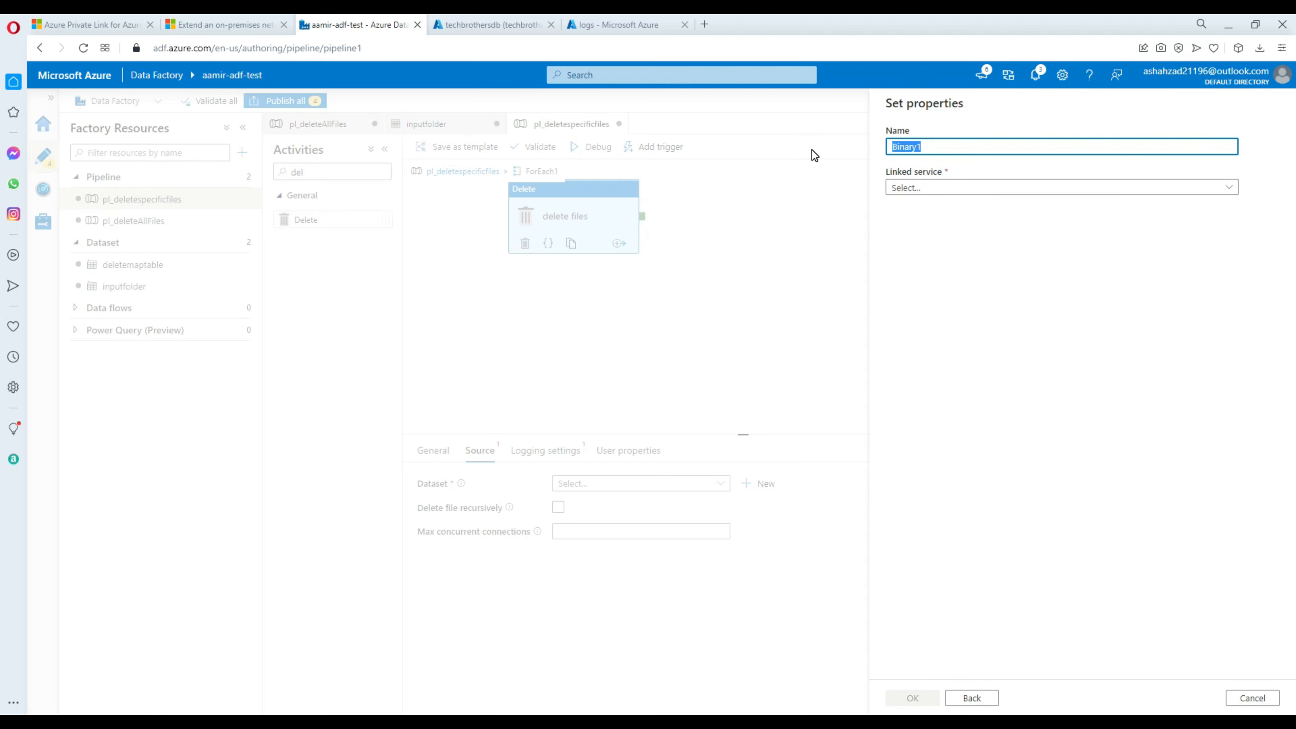
{"action": "type", "text": "deleteblog="}
{"action": "key", "text": "BackSpace"}
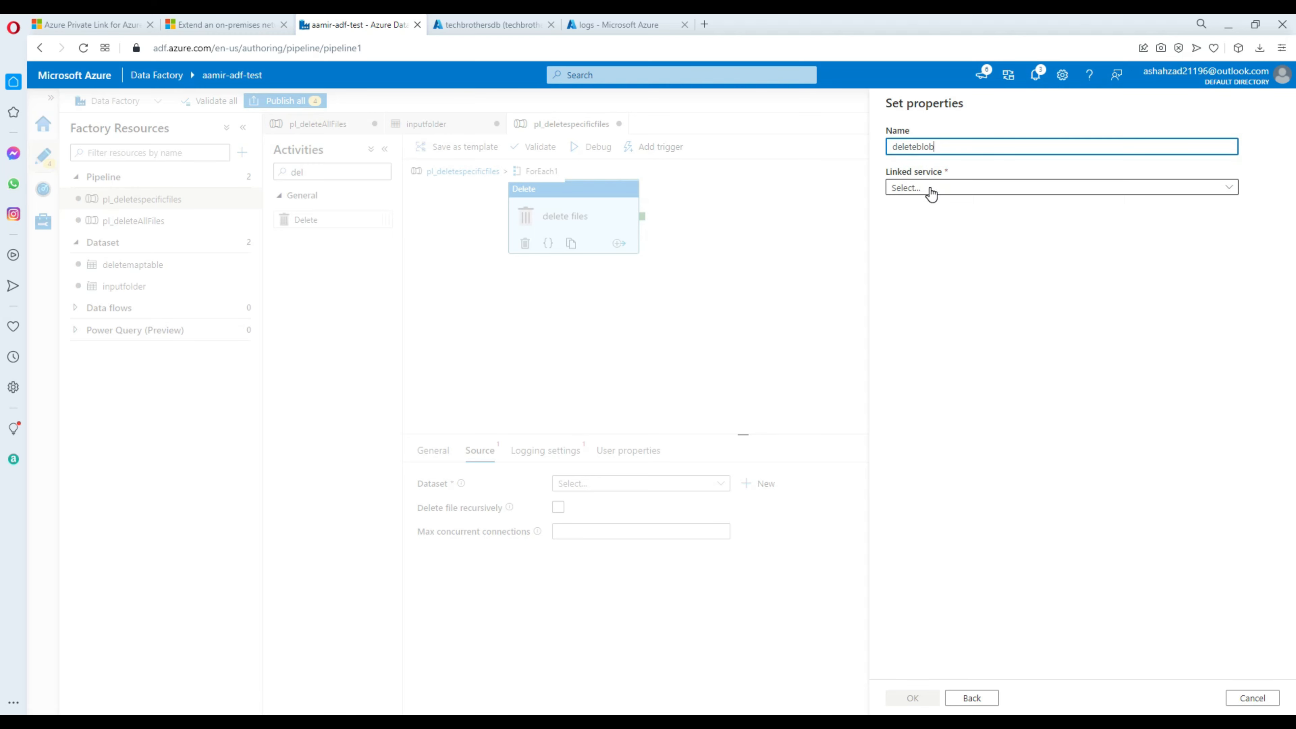
Create a linked service to the techbrothersitstorage account in Azure subscription 1 and finish the deleteblob dataset with an empty file path.
{"action": "left_click", "coordinate": [929, 188]}
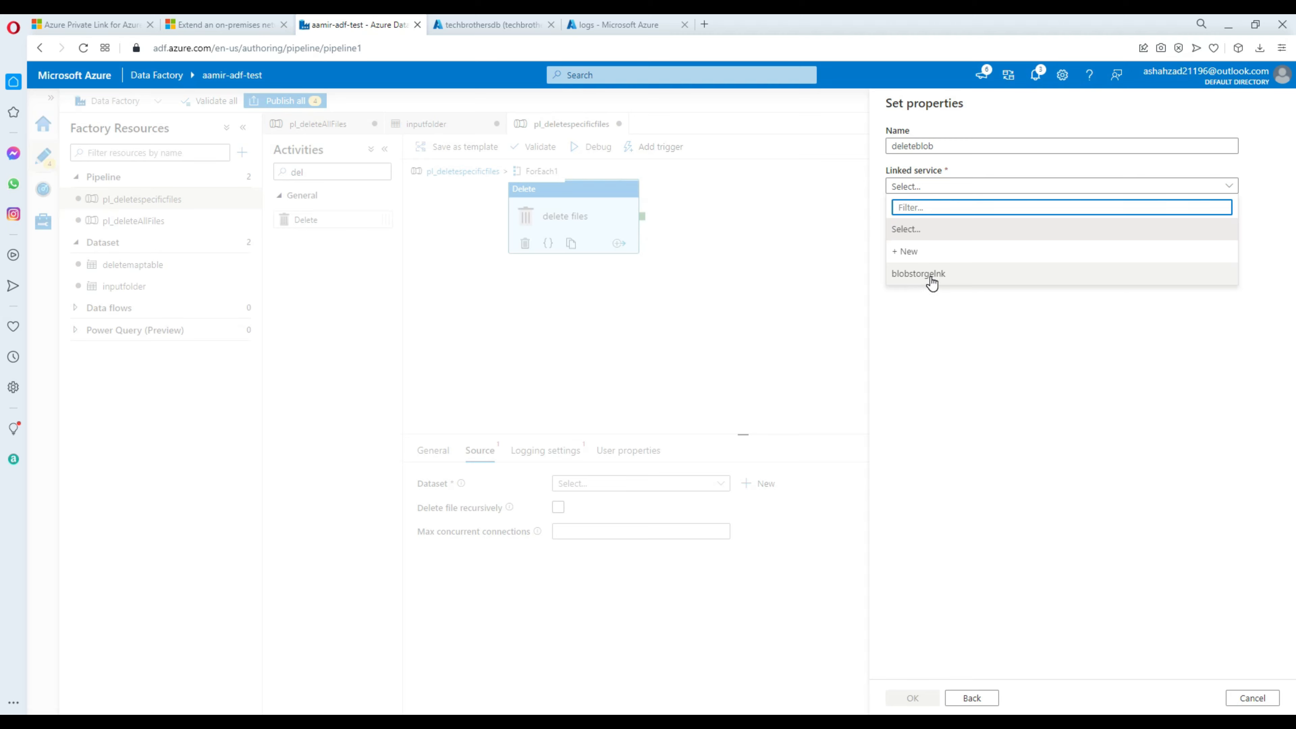
{"action": "left_click", "coordinate": [907, 252]}
{"action": "left_click", "coordinate": [975, 385]}
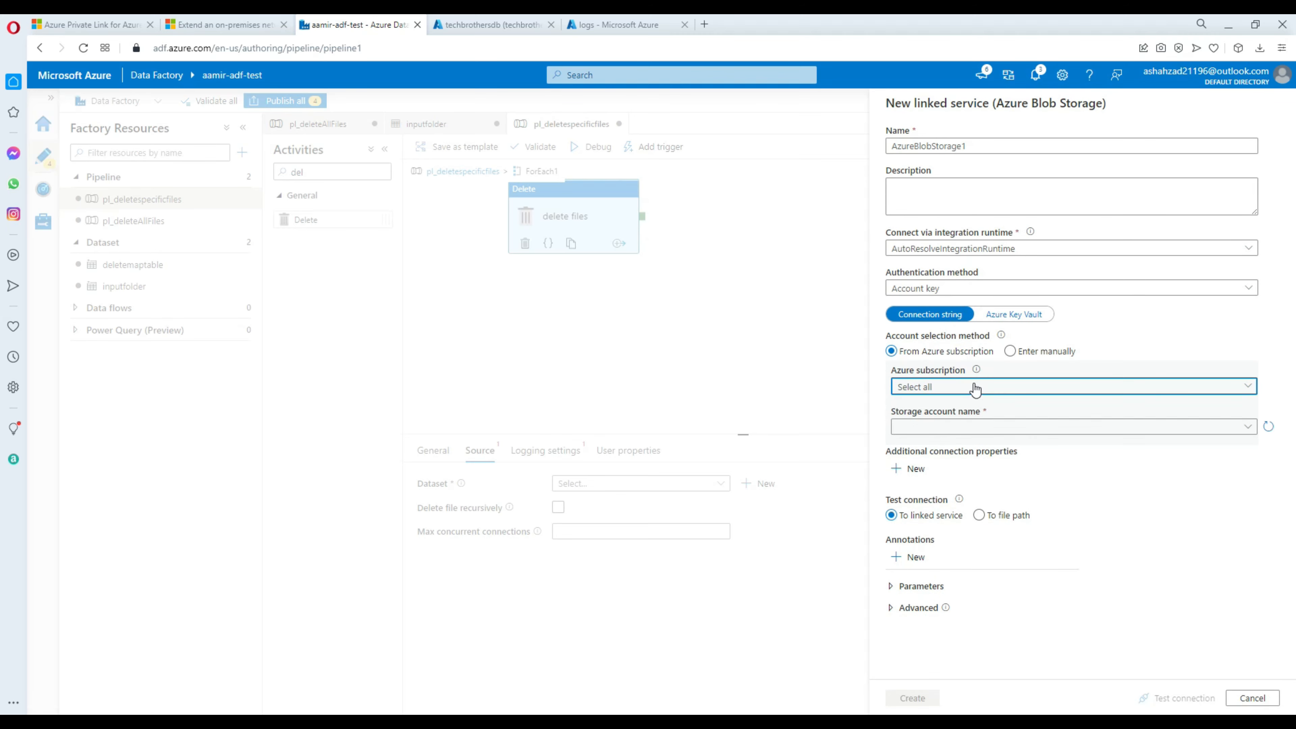
{"action": "left_click", "coordinate": [955, 428]}
{"action": "left_click", "coordinate": [950, 426]}
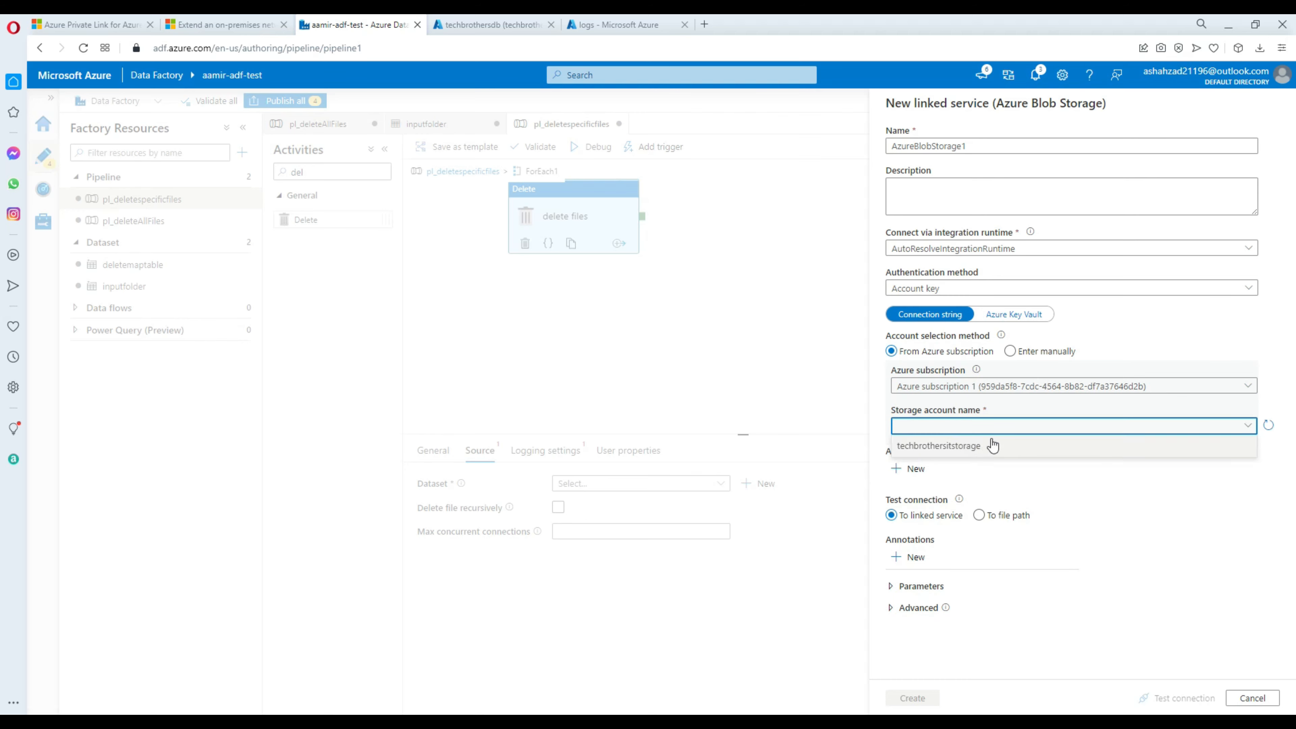
{"action": "left_click", "coordinate": [953, 447]}
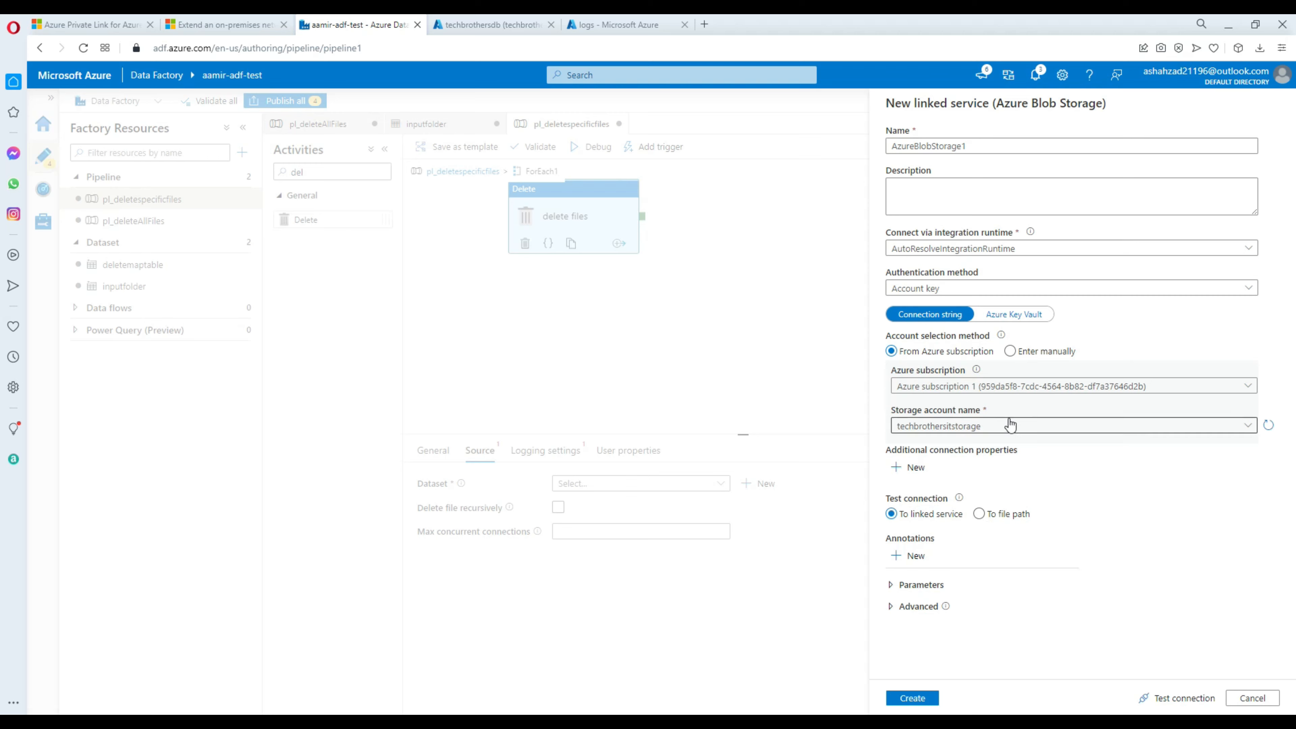
{"action": "left_click", "coordinate": [997, 145]}
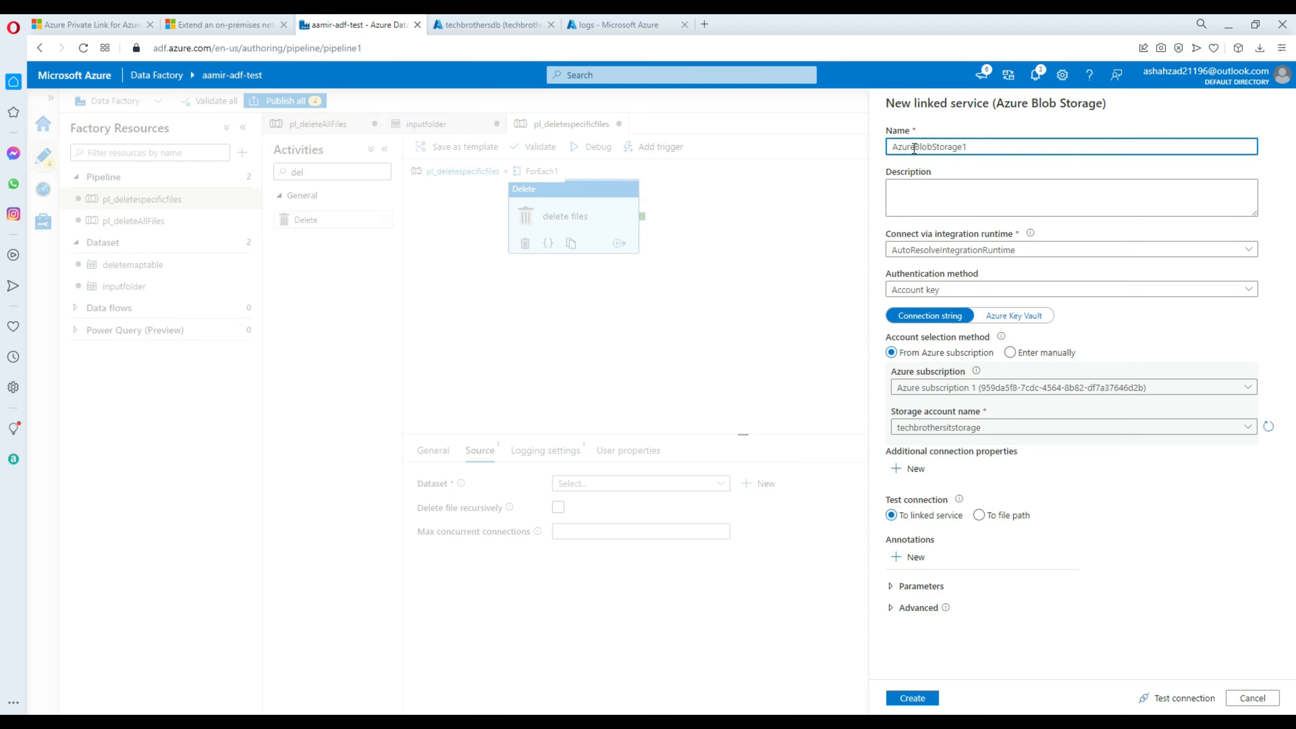
{"action": "left_click_drag", "start_coordinate": [914, 147], "coordinate": [1017, 144]}
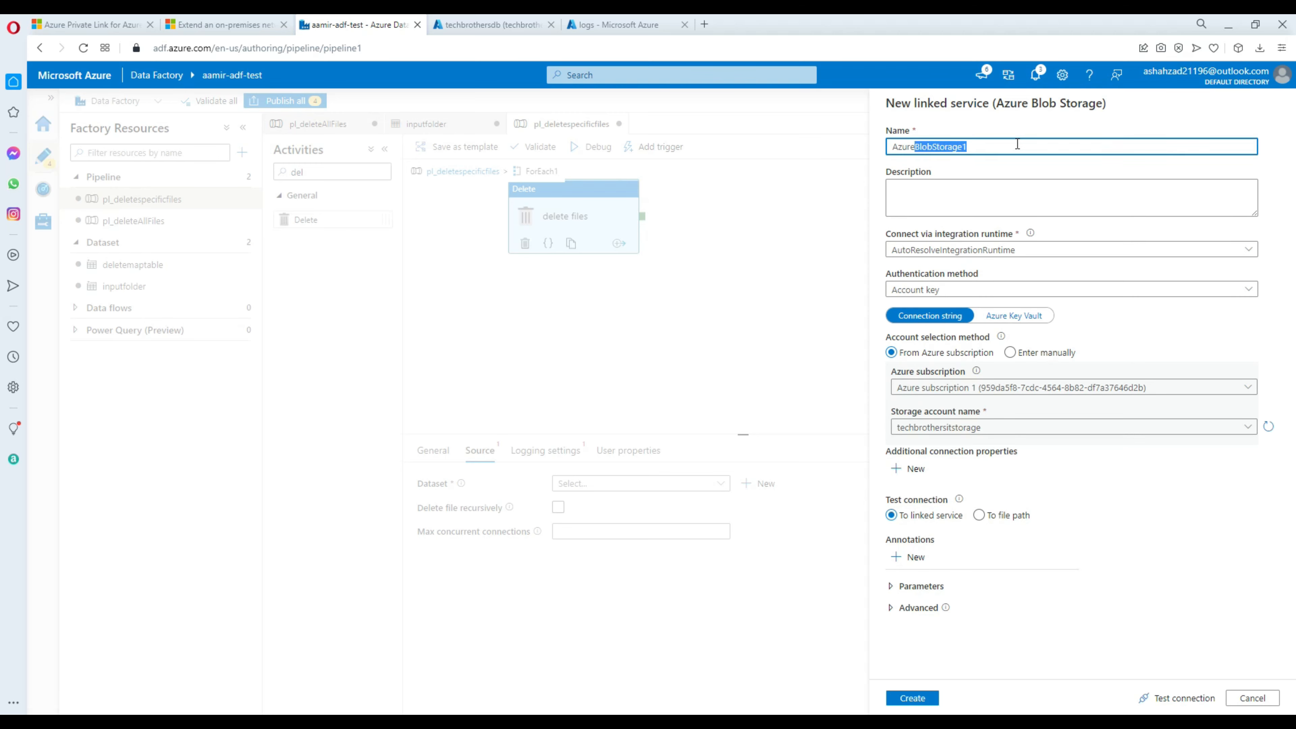
{"action": "left_click", "coordinate": [913, 698]}
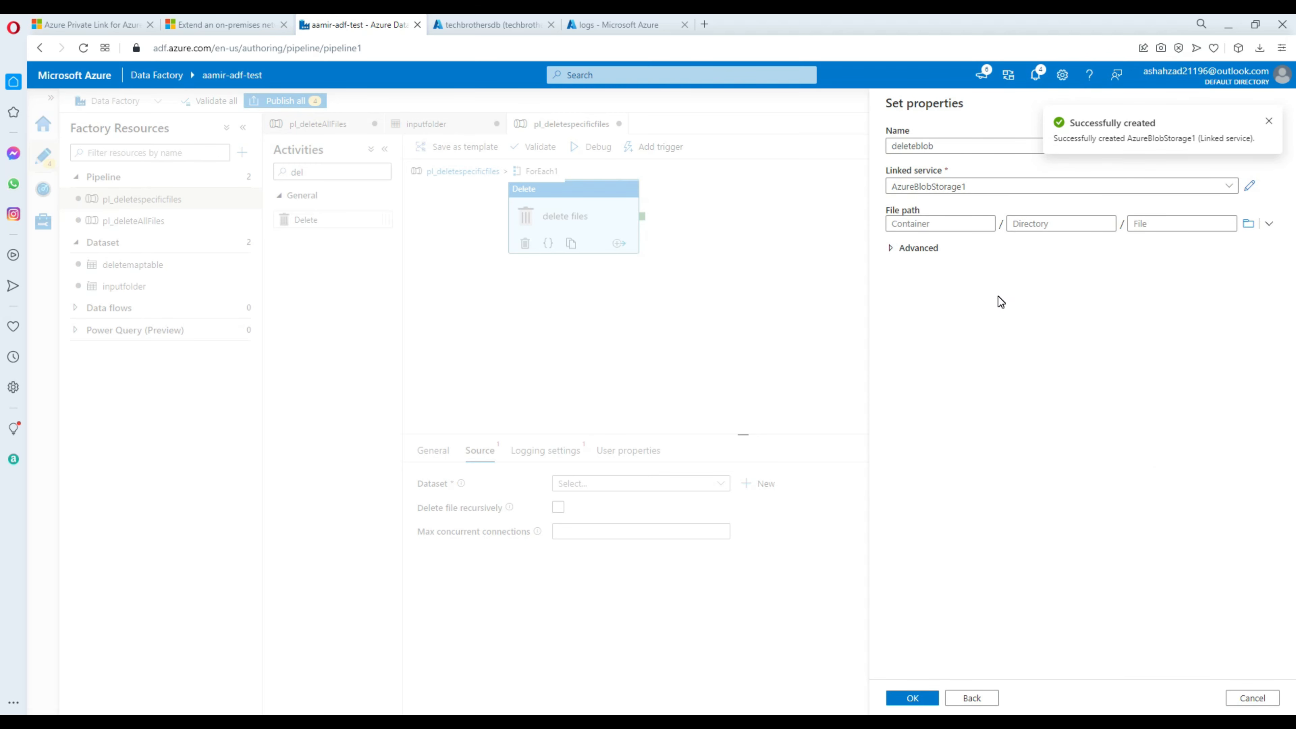
{"action": "left_click", "coordinate": [927, 225]}
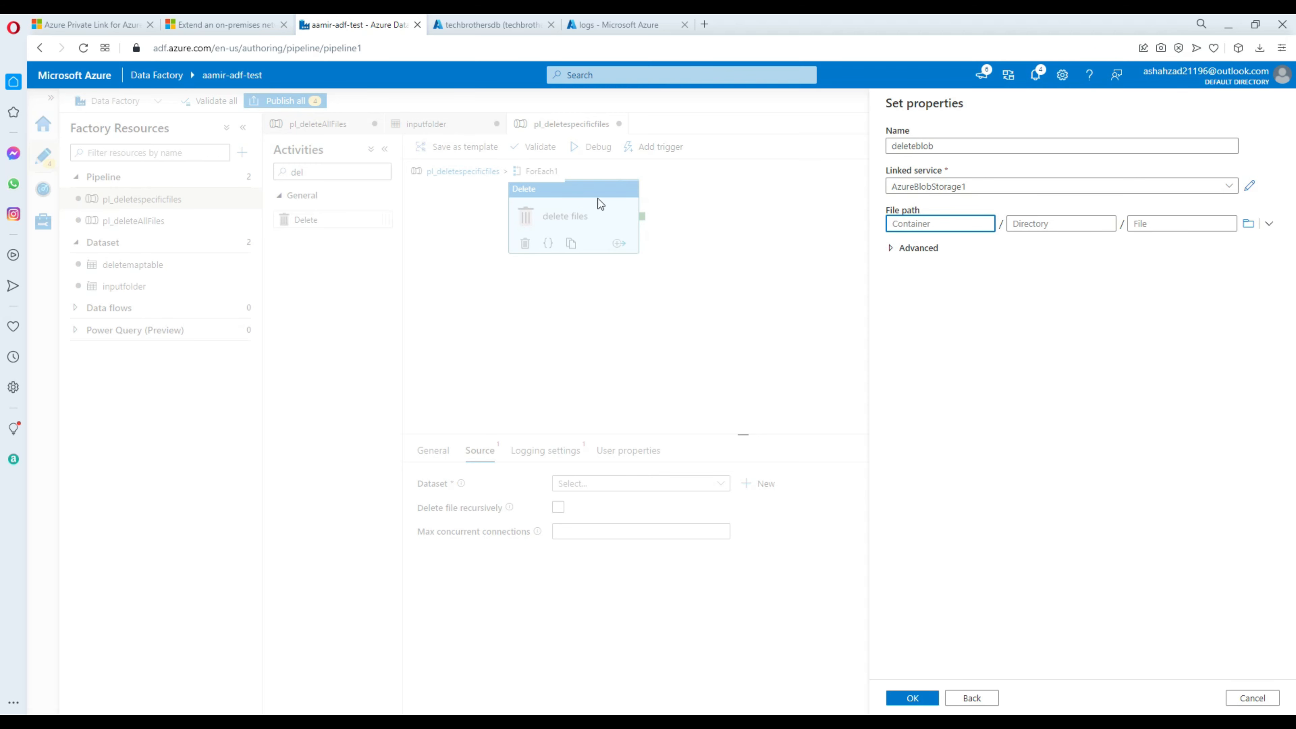
{"action": "left_click", "coordinate": [913, 698]}
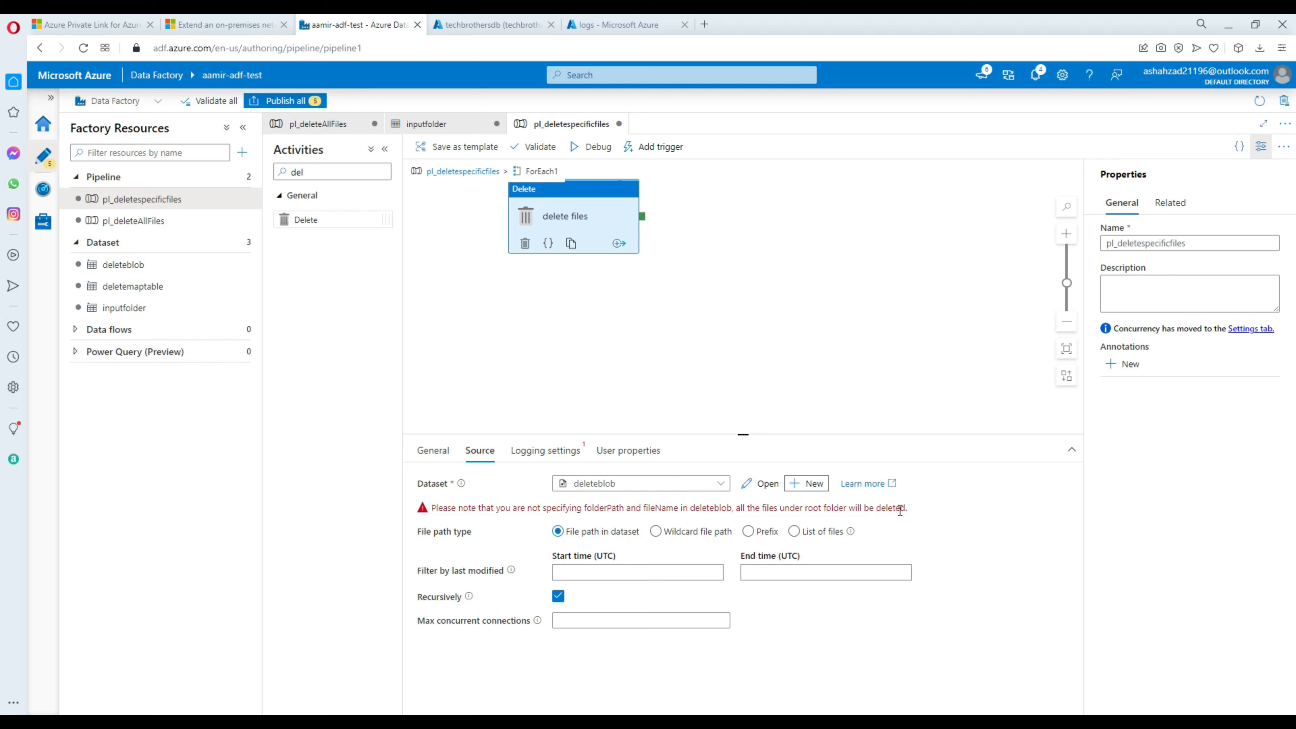
Open the deleteblob dataset and add a String parameter named FolderName.
{"action": "left_click", "coordinate": [763, 485]}
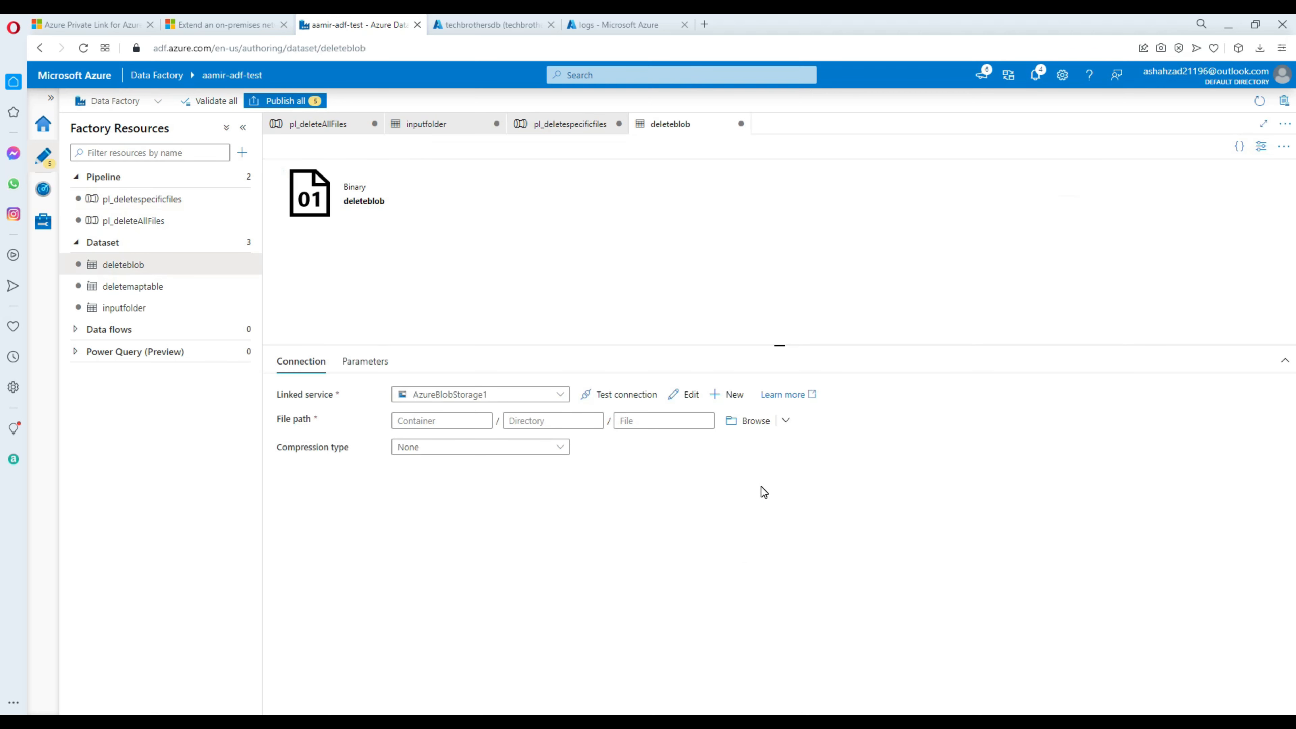
{"action": "left_click", "coordinate": [380, 366]}
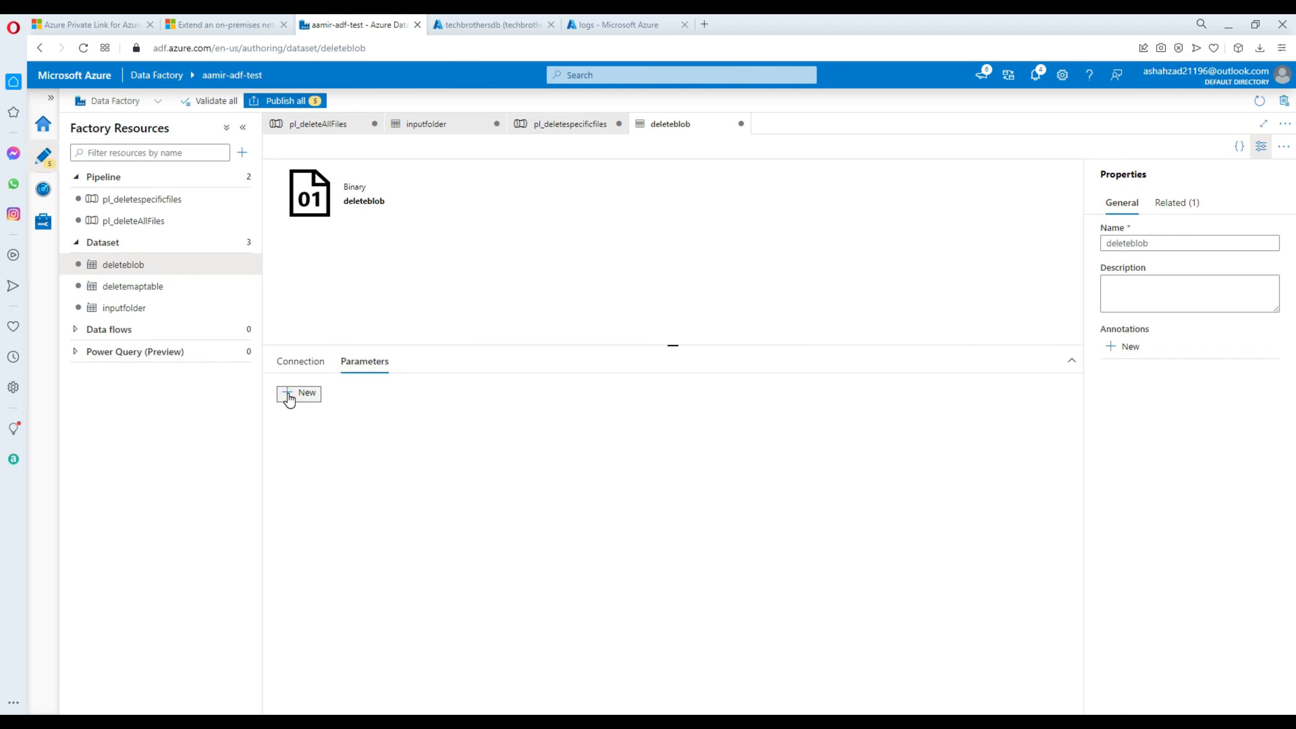
{"action": "left_click", "coordinate": [300, 392]}
{"action": "left_click", "coordinate": [355, 451]}
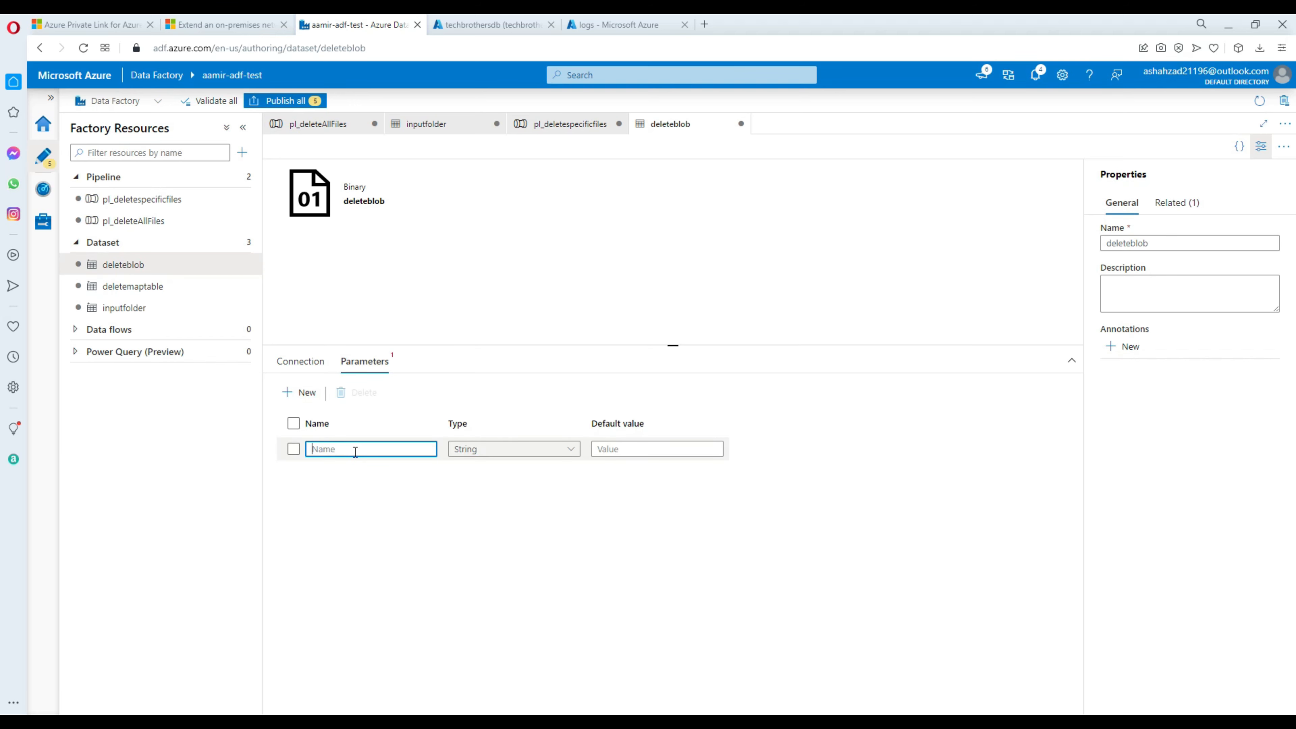
{"action": "type", "text": "FolderName"}
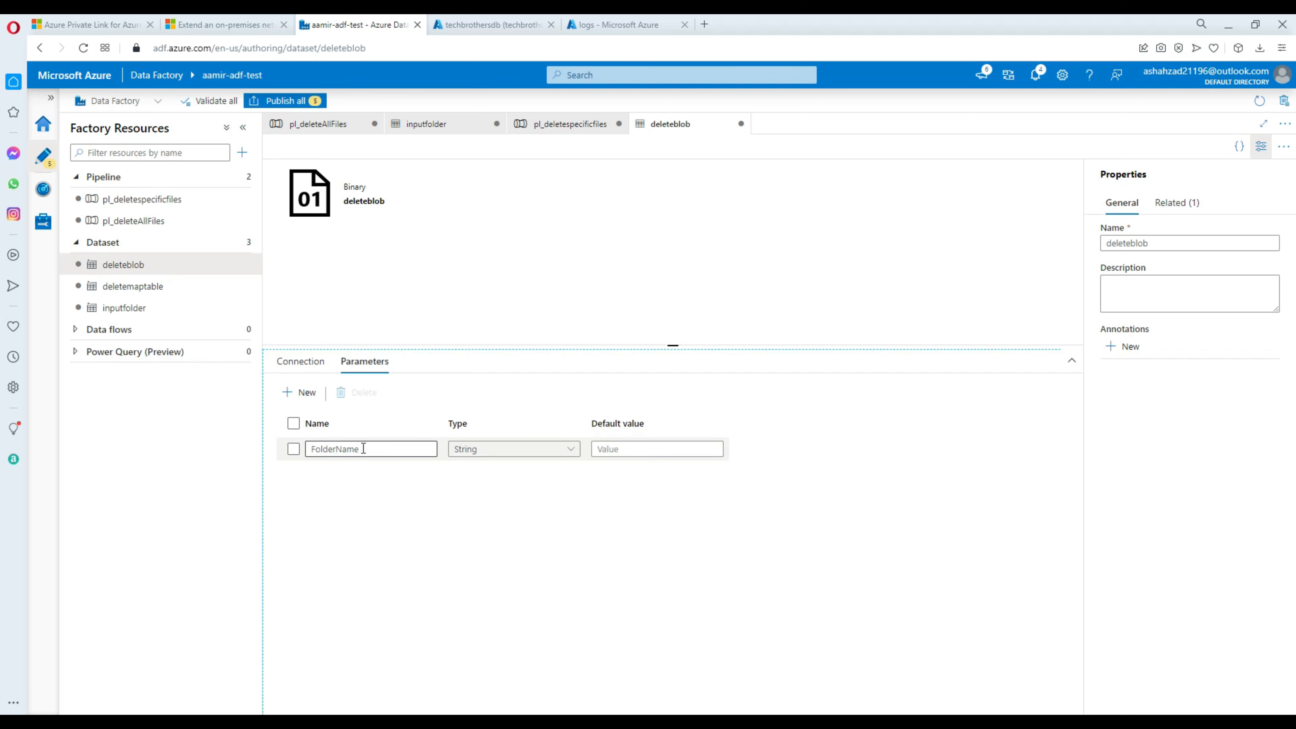
{"action": "left_click", "coordinate": [304, 363]}
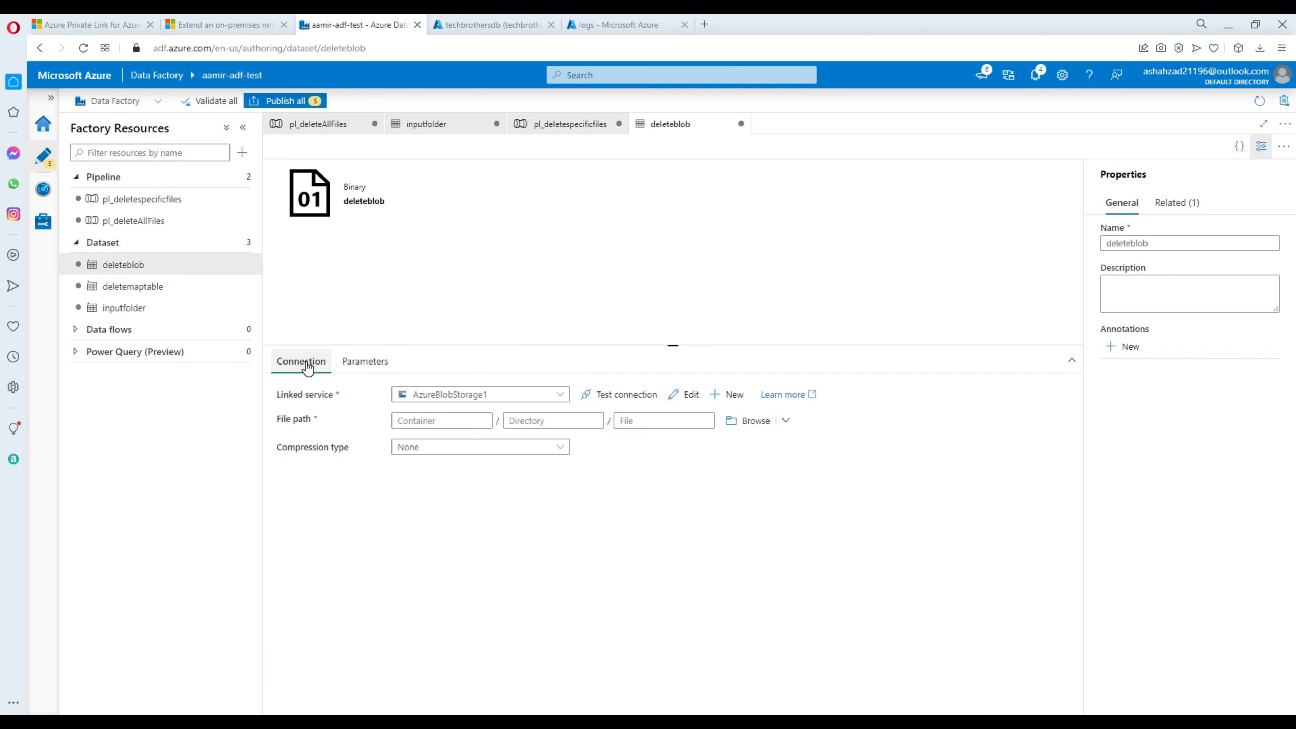
{"action": "left_click", "coordinate": [456, 421]}
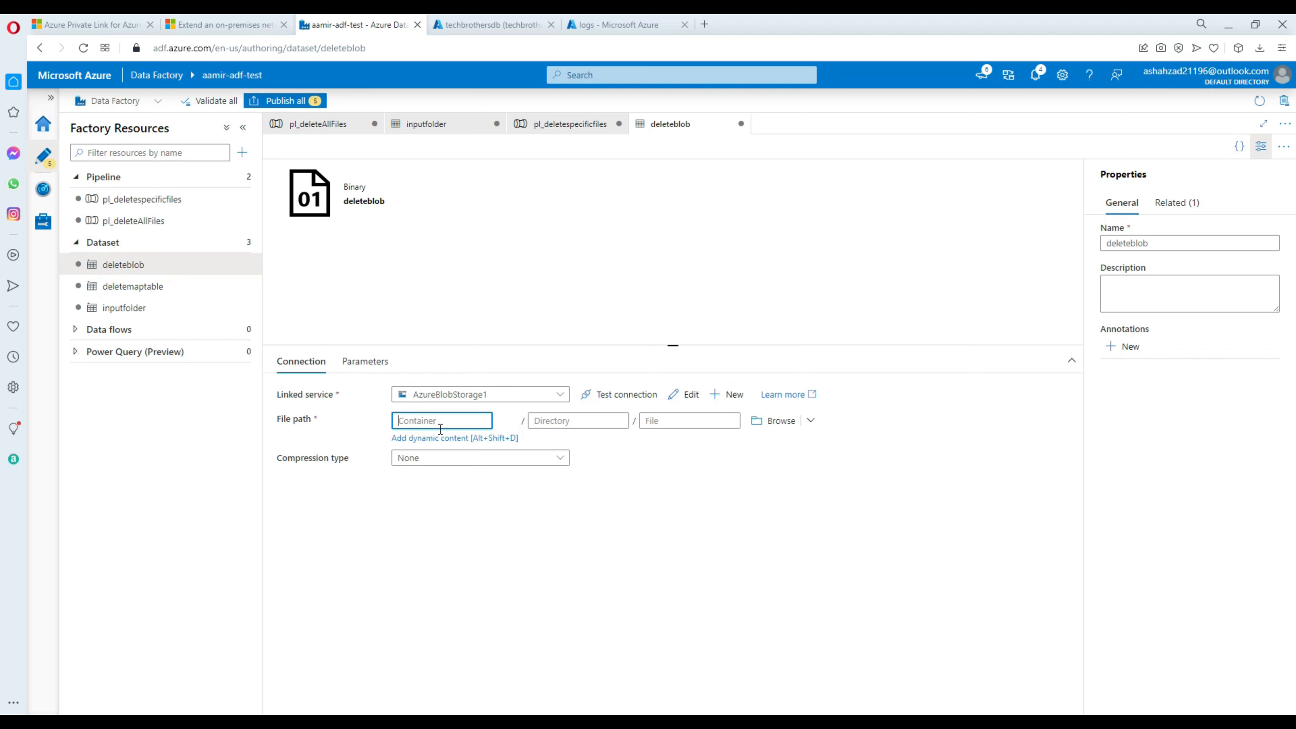
{"action": "left_click", "coordinate": [373, 361]}
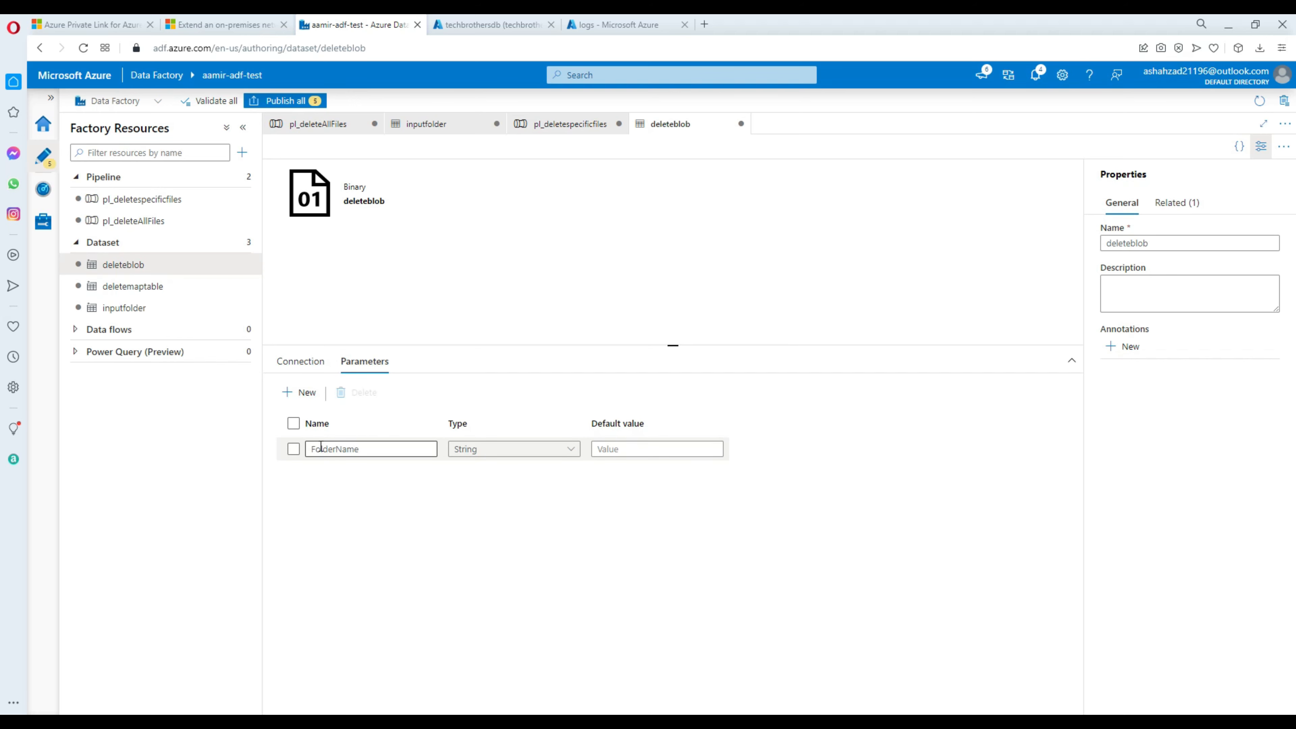
{"action": "left_click", "coordinate": [300, 360]}
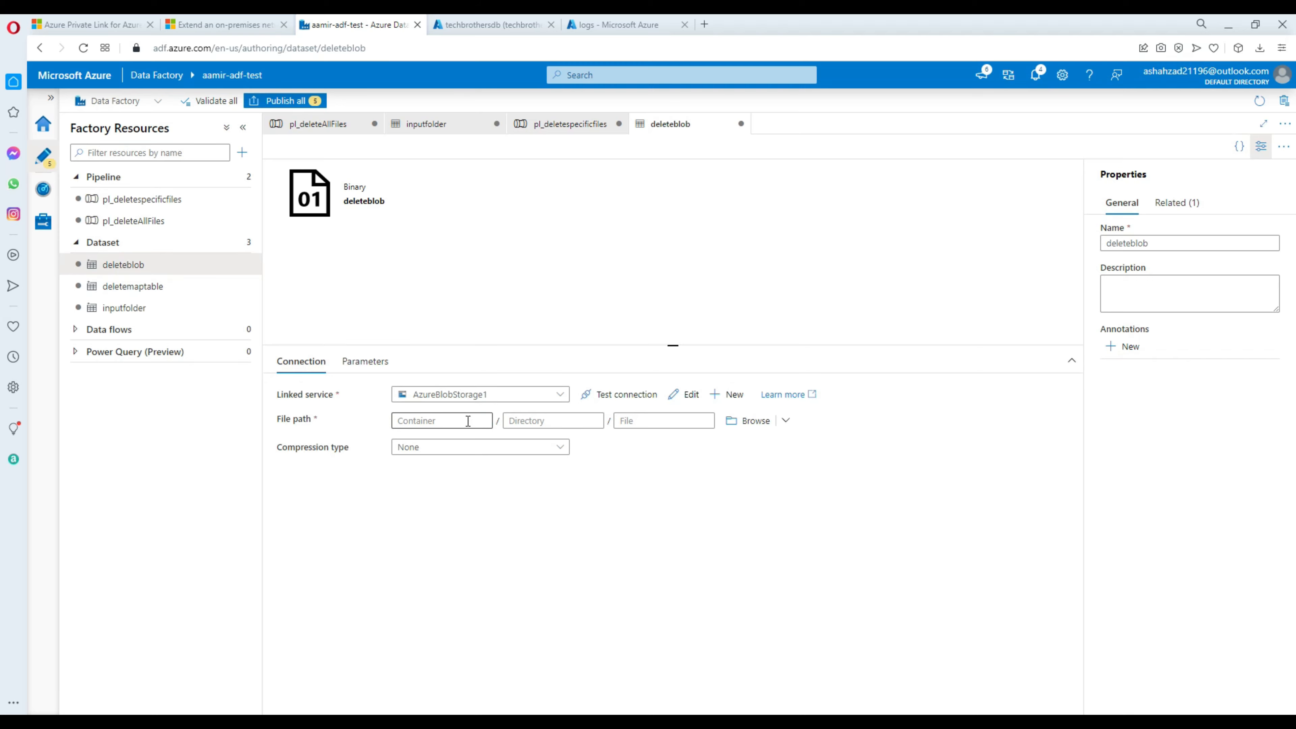
{"action": "left_click", "coordinate": [461, 438]}
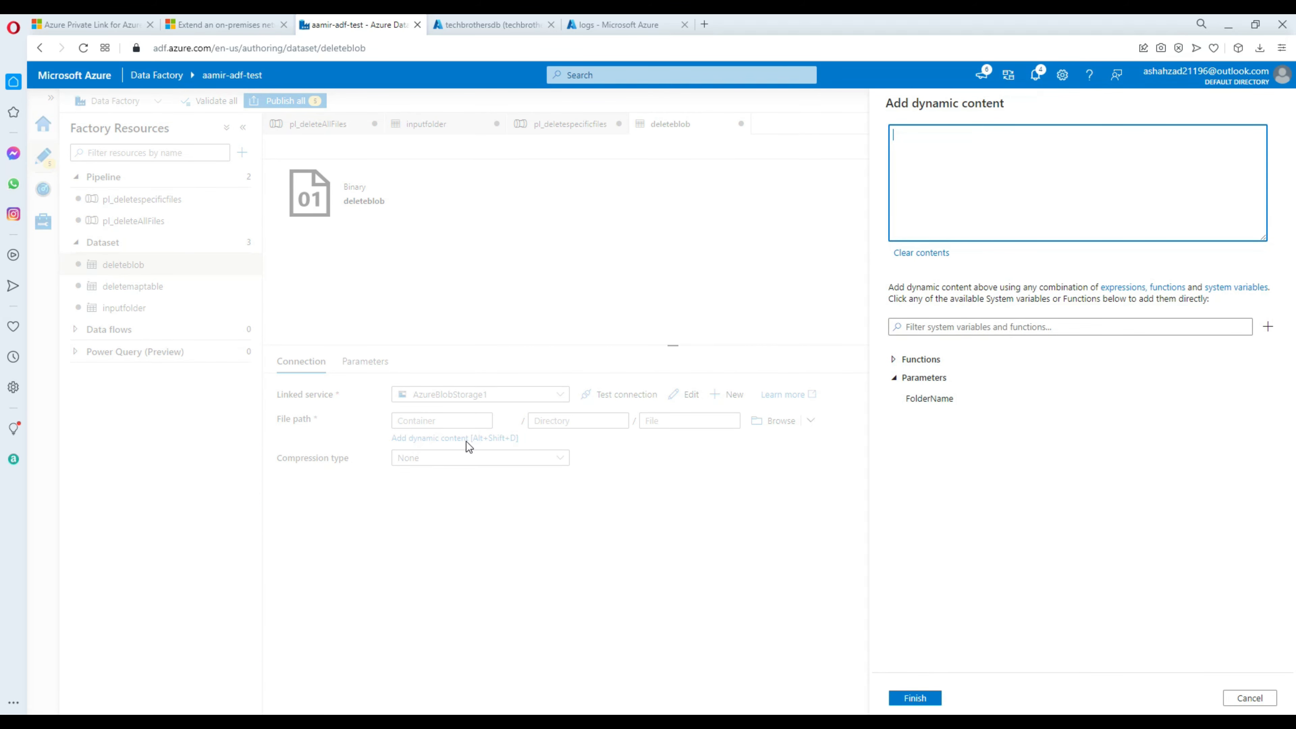
{"action": "left_click", "coordinate": [928, 400]}
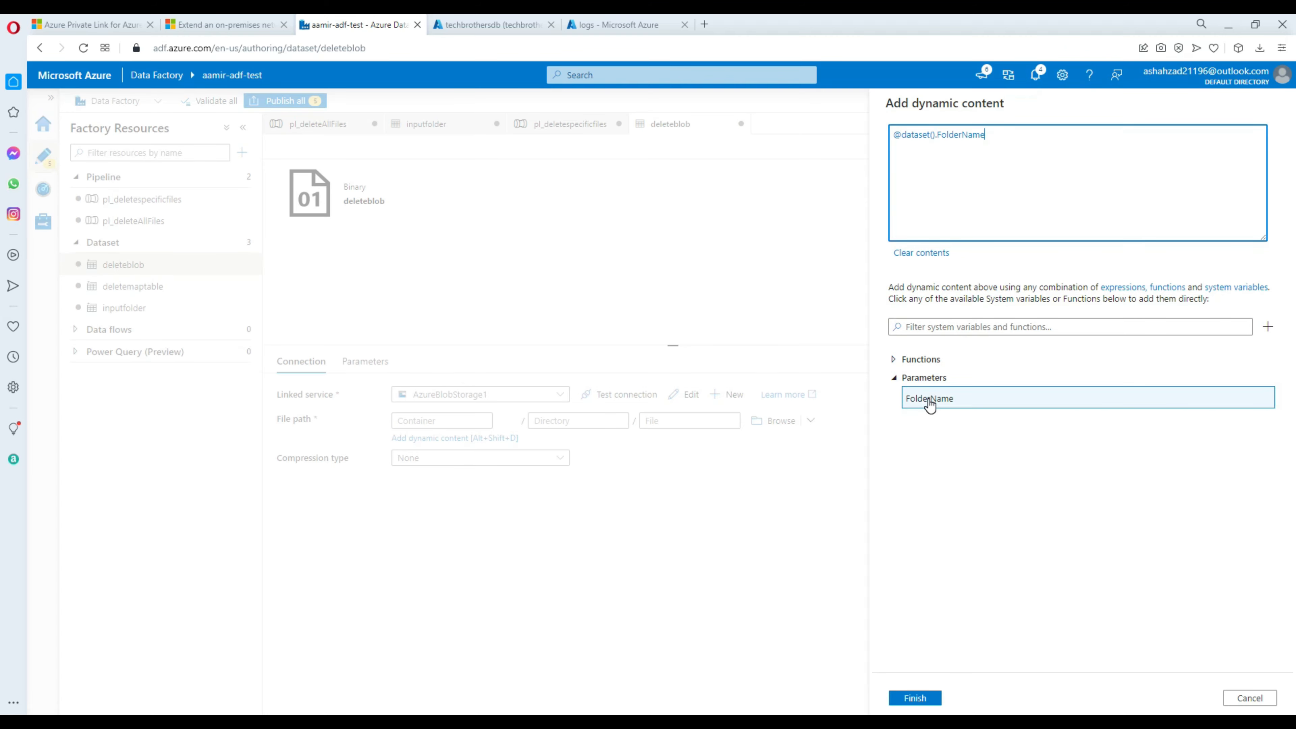
{"action": "left_click", "coordinate": [922, 689]}
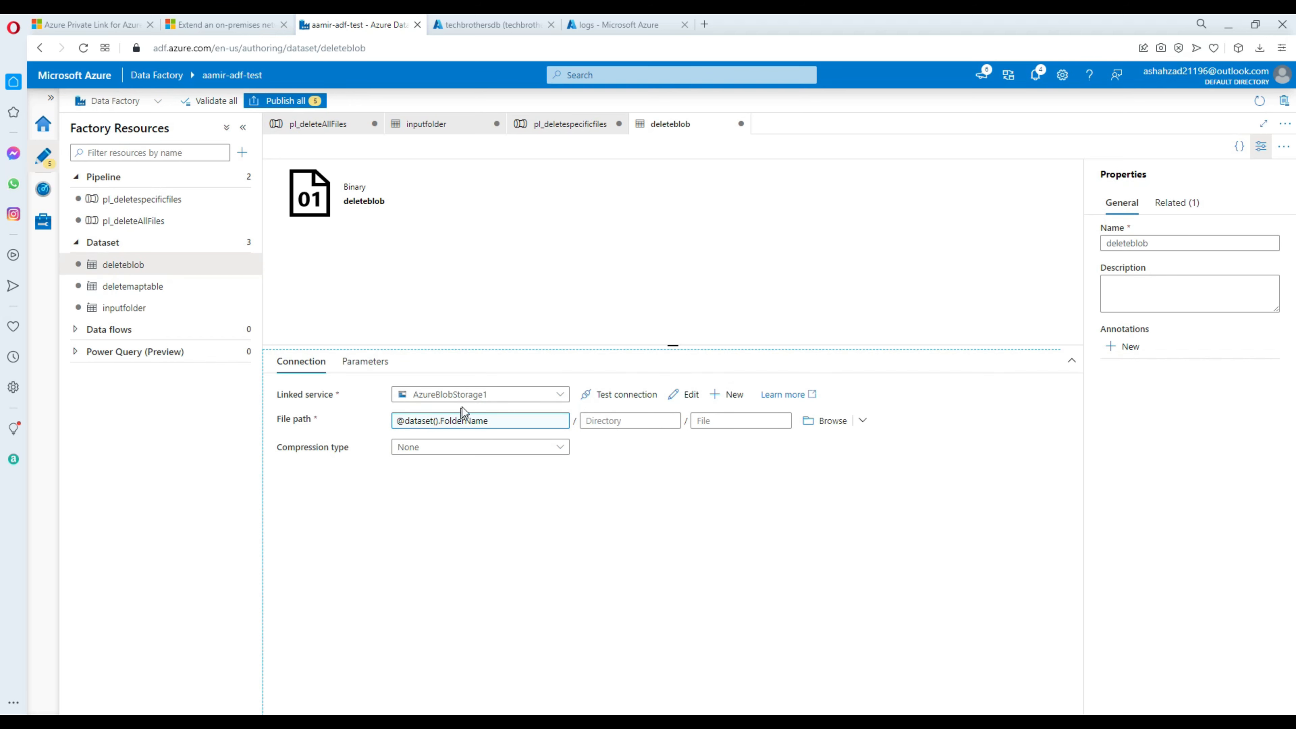
{"action": "left_click", "coordinate": [566, 125]}
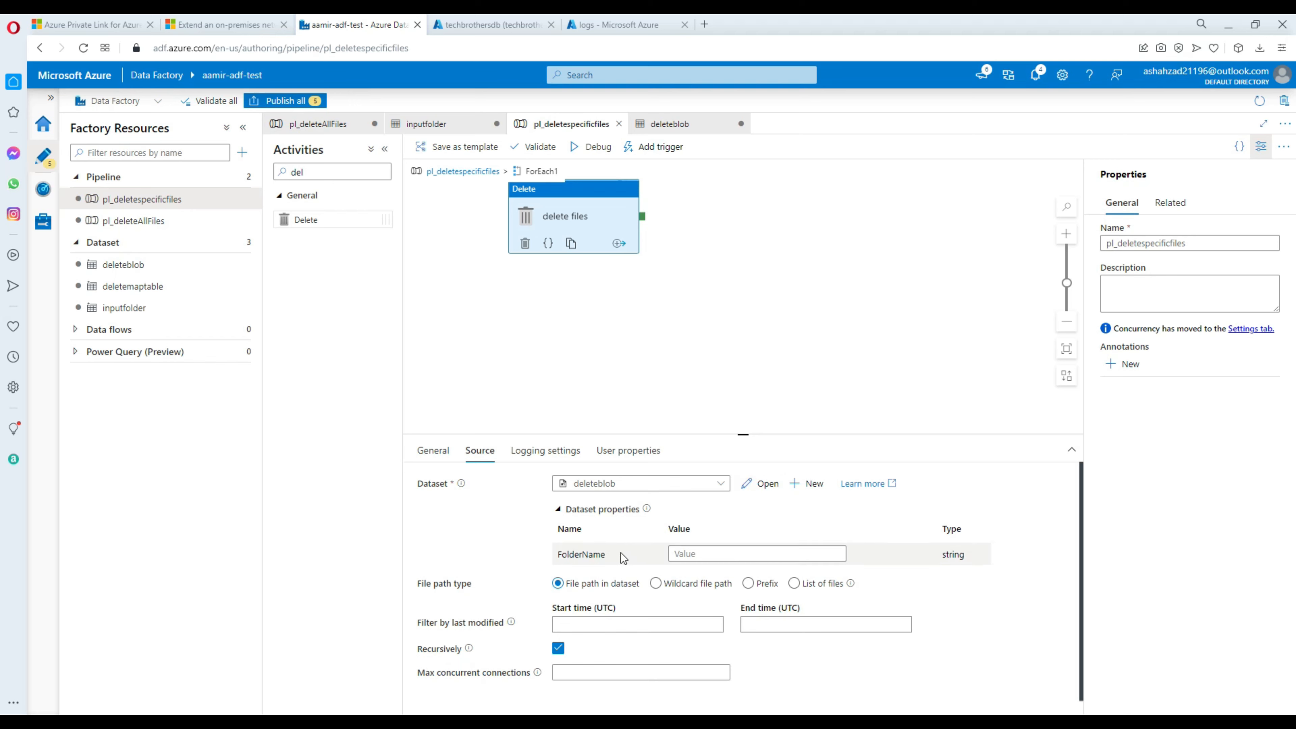
{"action": "left_click_drag", "start_coordinate": [607, 555], "coordinate": [556, 553]}
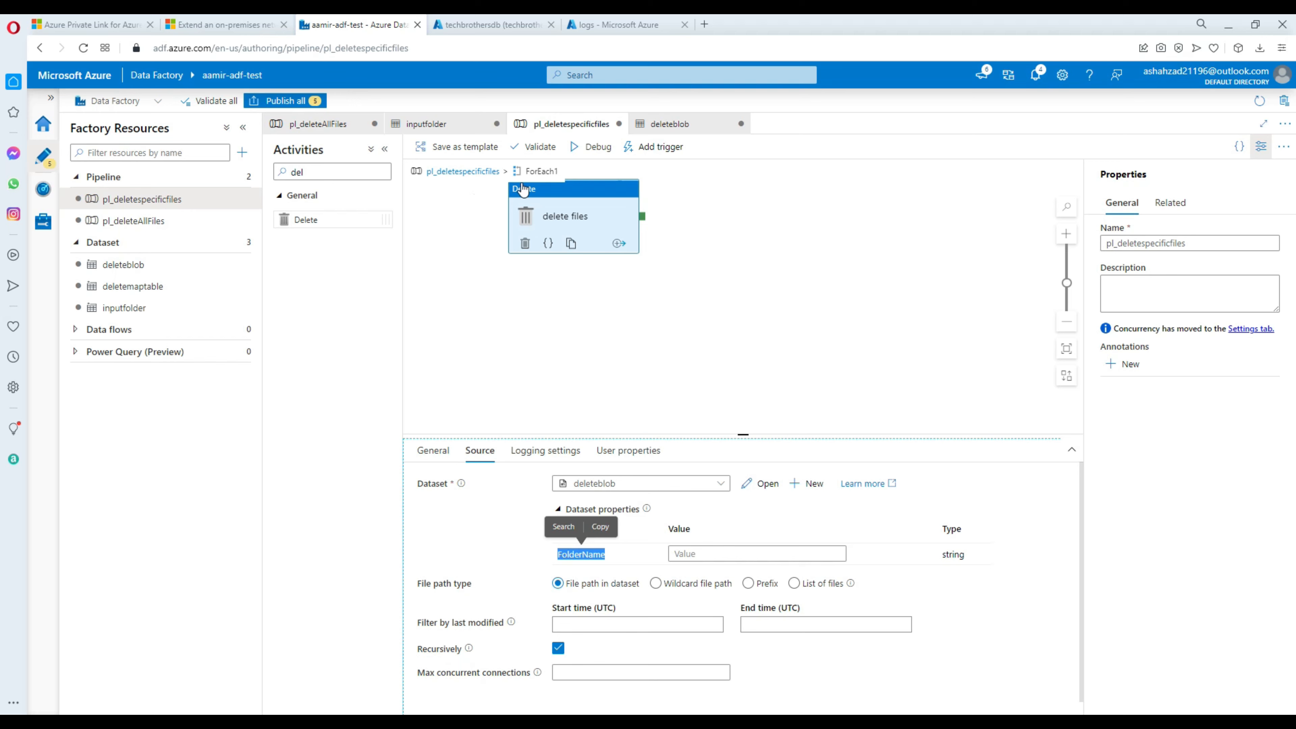
{"action": "left_click", "coordinate": [699, 559]}
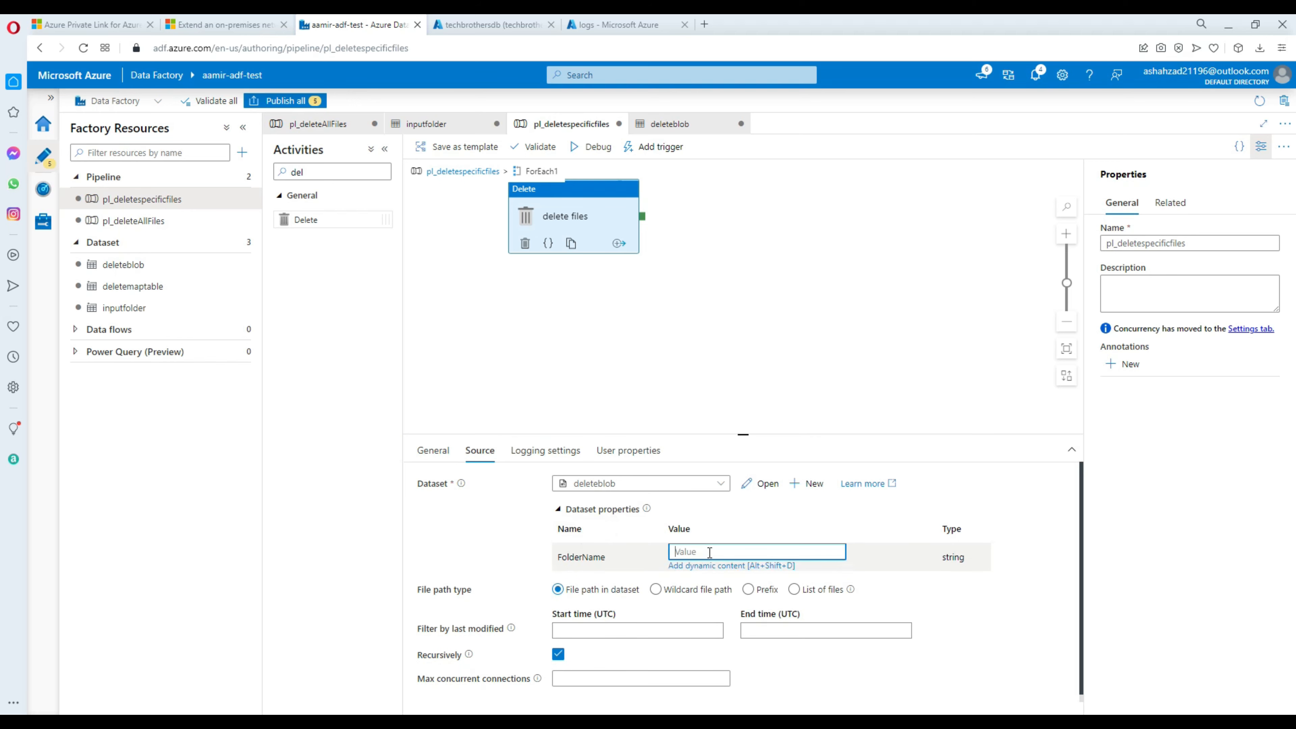
{"action": "left_click", "coordinate": [733, 568]}
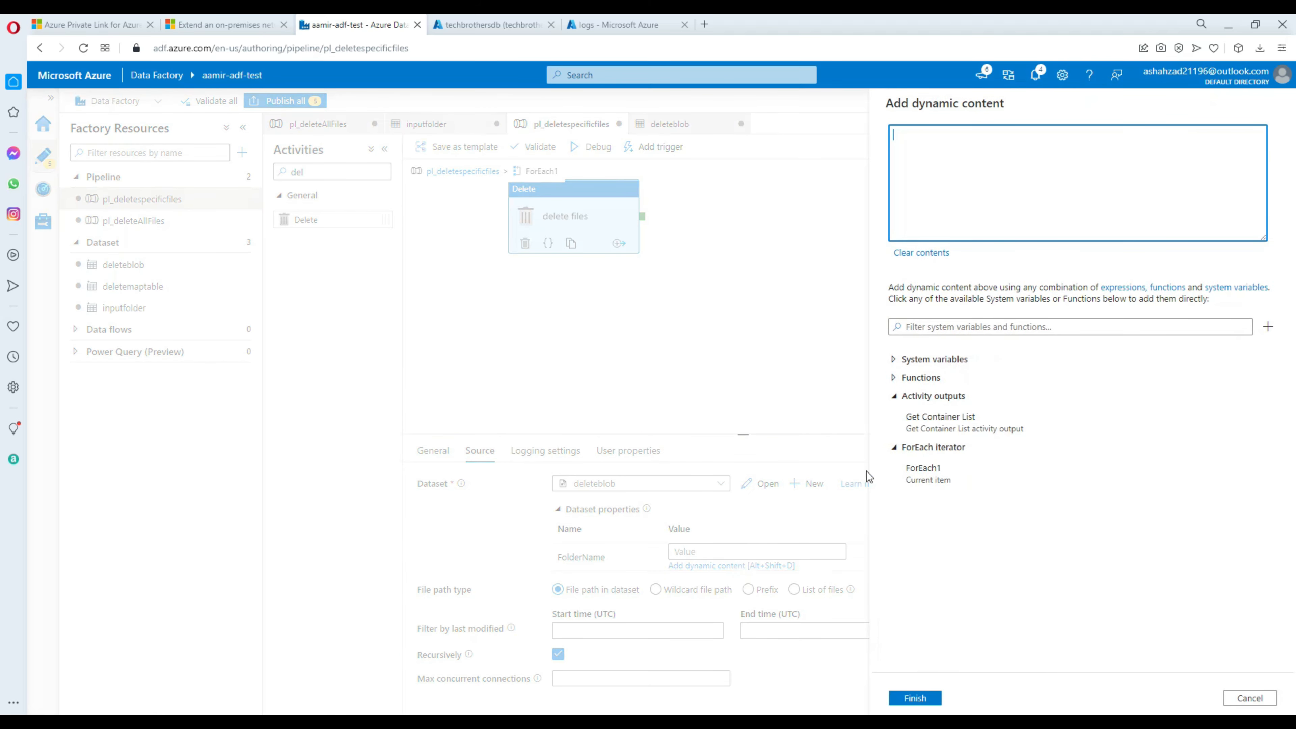
{"action": "left_click", "coordinate": [938, 481]}
{"action": "type", "text": "."}
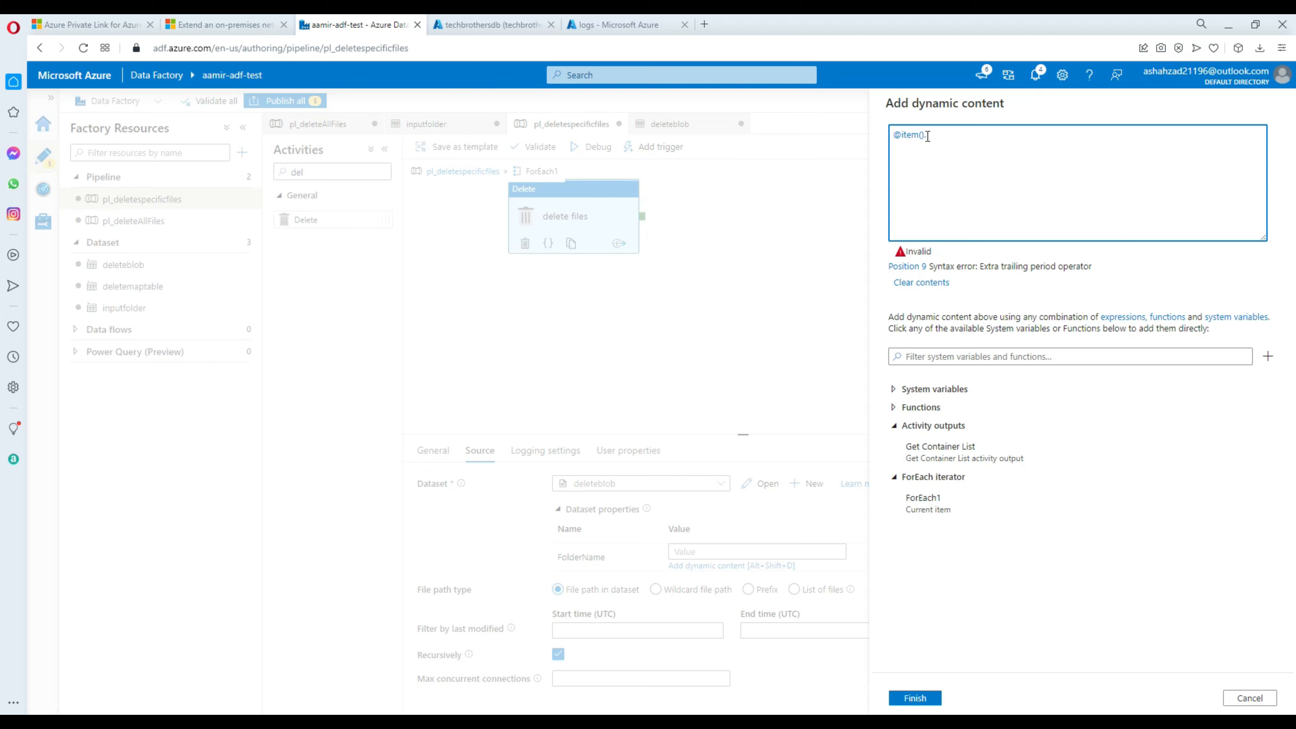
{"action": "type", "text": "foldername"}
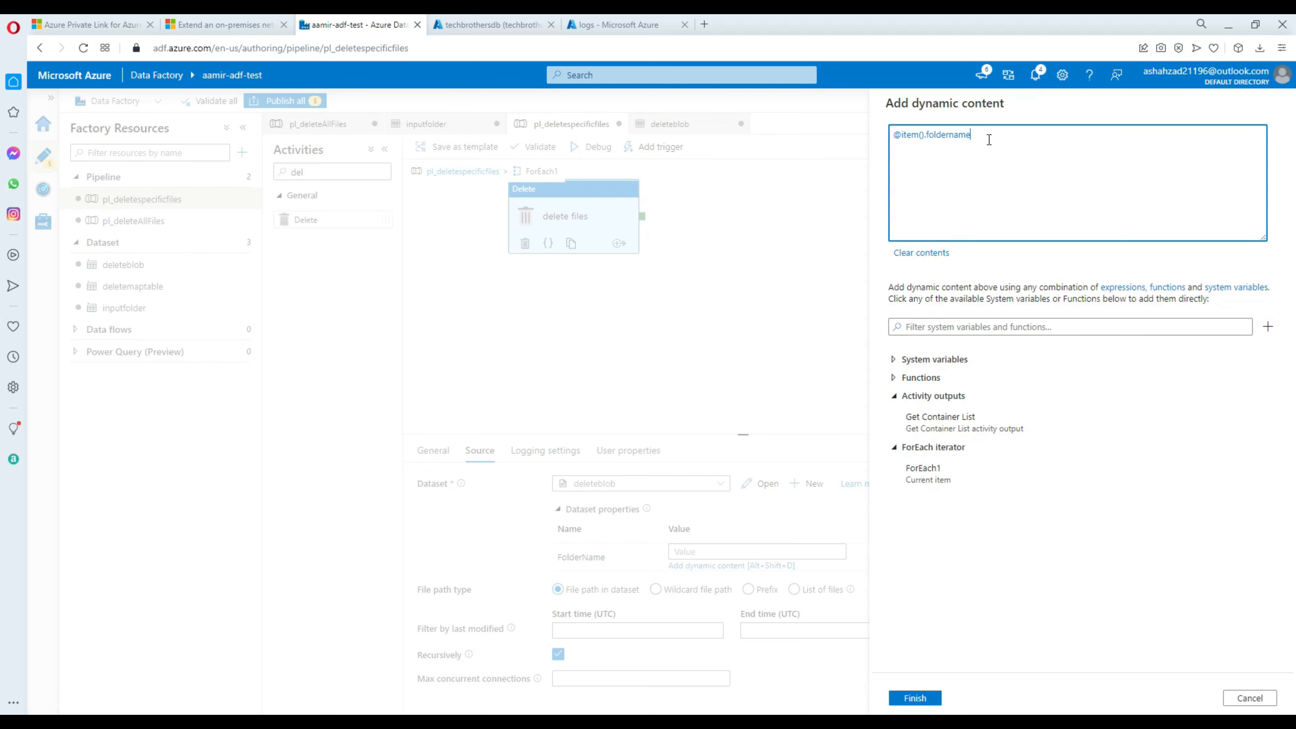
Check the expression against the column names in the techbrothersdb DeleteMap query and apply it to FolderName.
{"action": "left_click_drag", "start_coordinate": [978, 132], "coordinate": [935, 134]}
{"action": "left_click", "coordinate": [517, 27]}
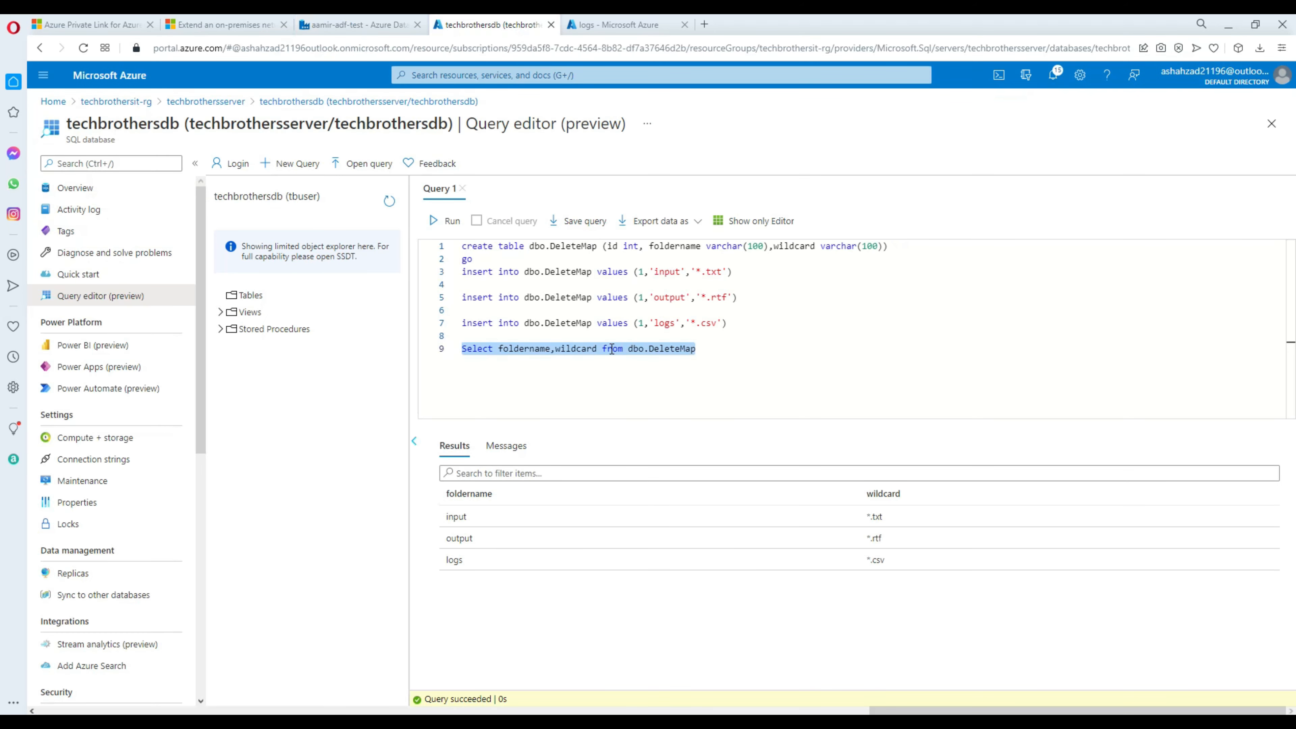
{"action": "double_click", "coordinate": [546, 353]}
{"action": "double_click", "coordinate": [570, 350]}
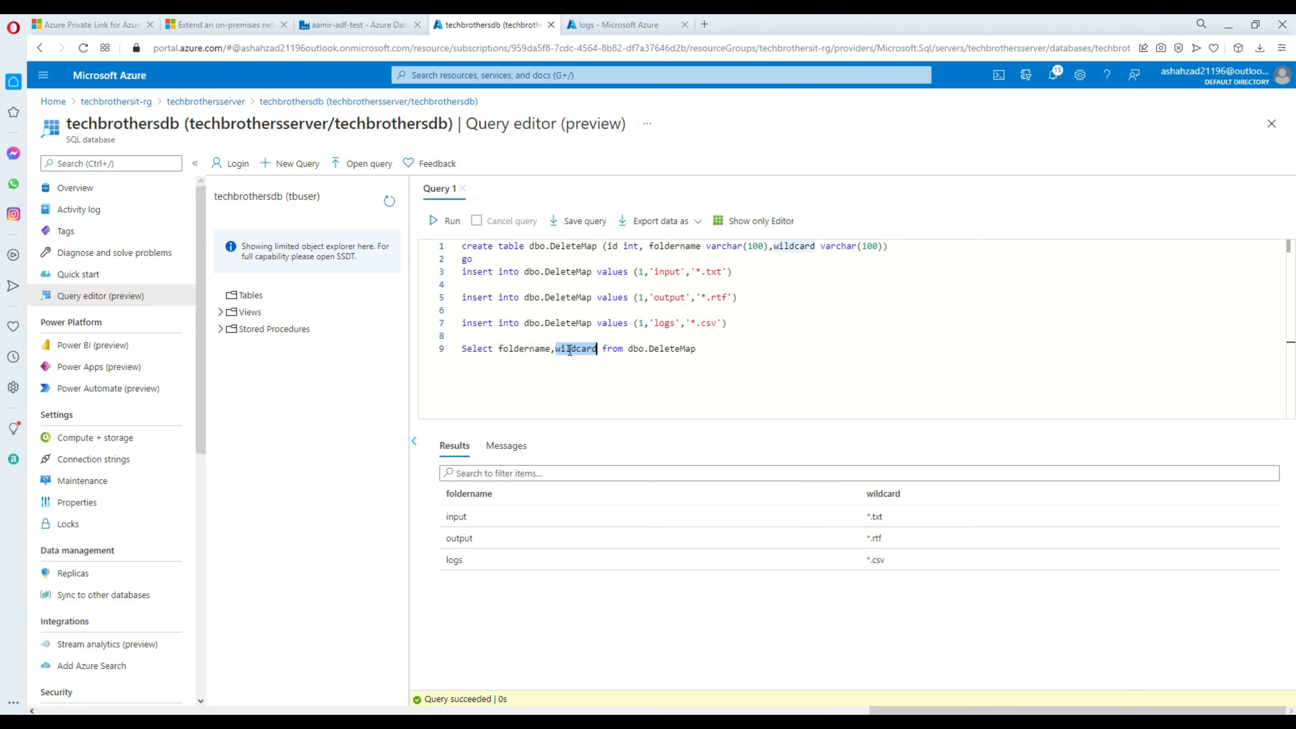
{"action": "left_click", "coordinate": [605, 26]}
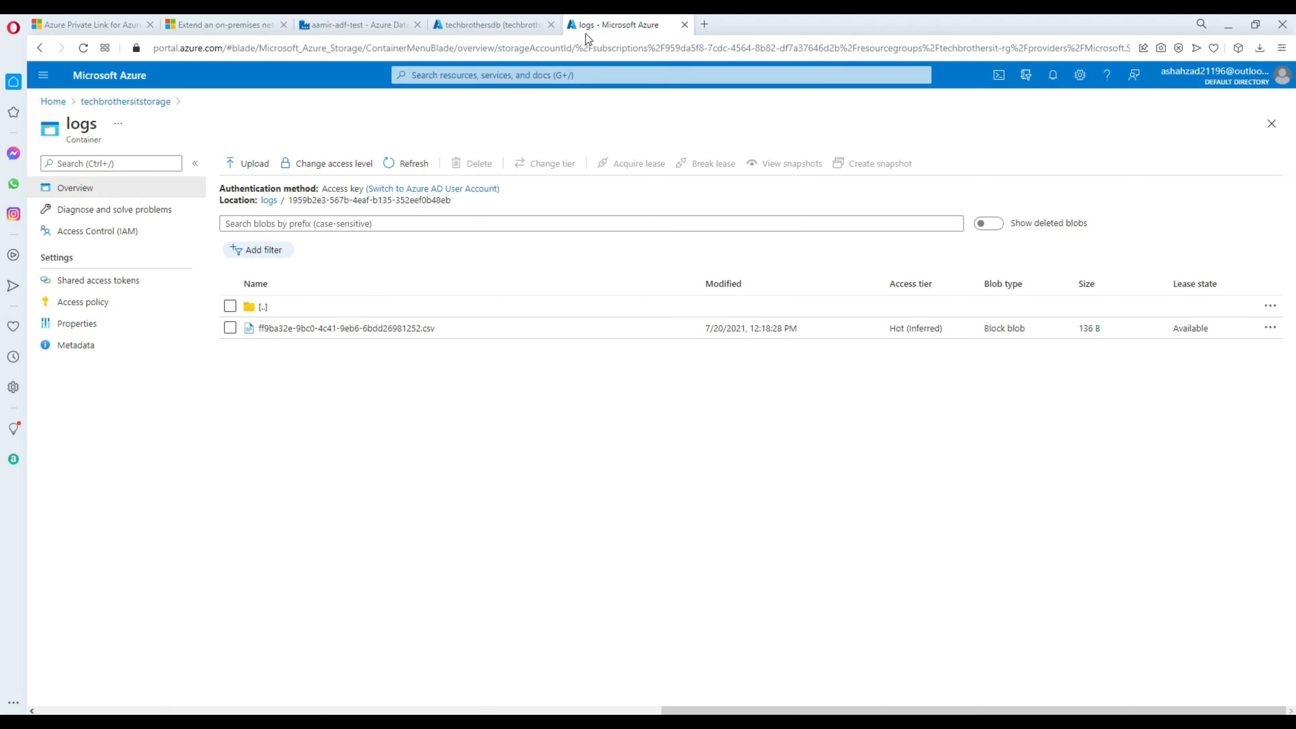
{"action": "left_click", "coordinate": [365, 26]}
{"action": "left_click", "coordinate": [968, 134]}
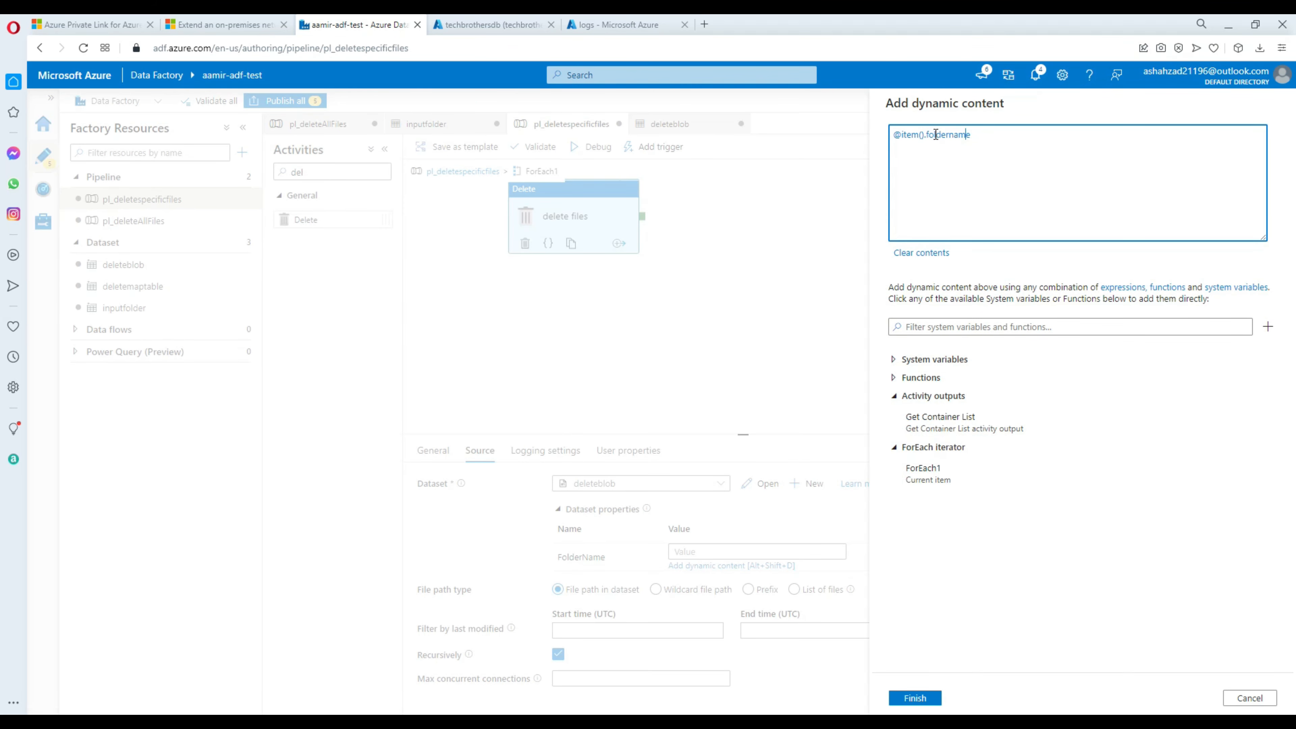
{"action": "left_click_drag", "start_coordinate": [979, 138], "coordinate": [886, 141]}
{"action": "left_click", "coordinate": [915, 698]}
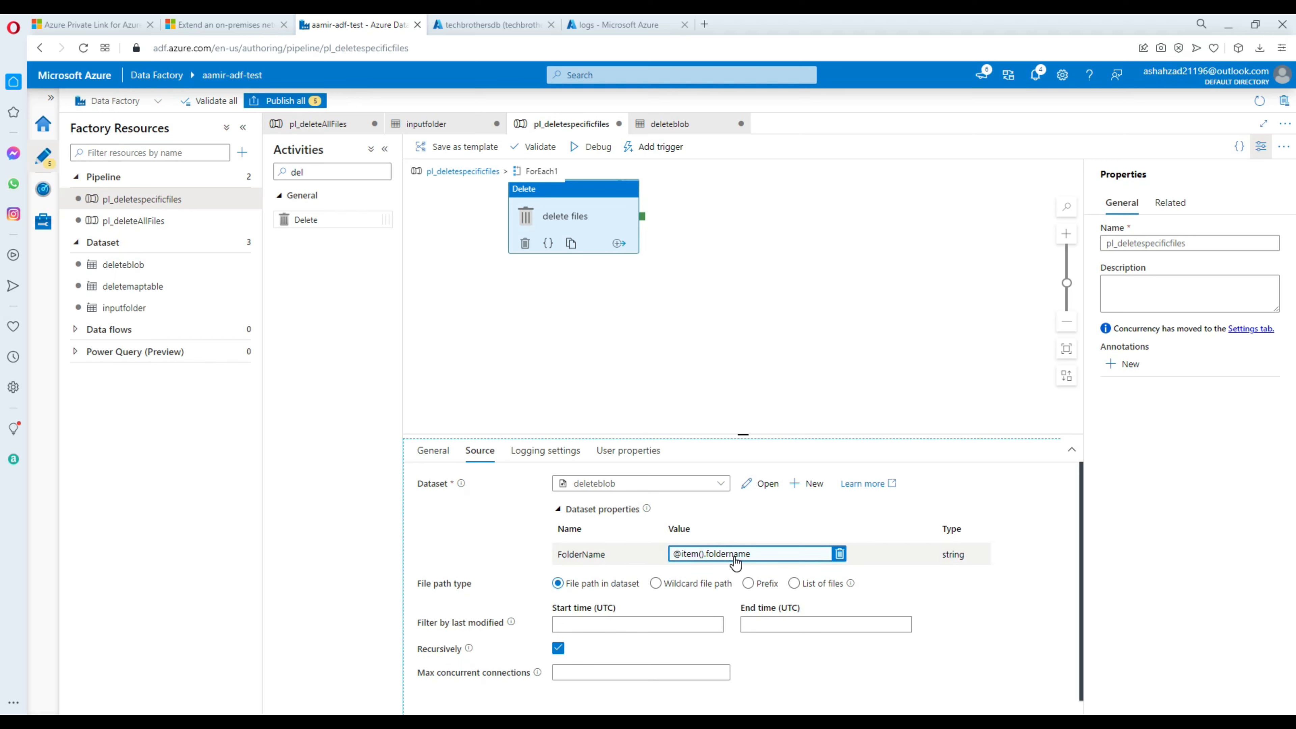
Review the folder names in the DeleteMap query results and set the delete files source's file path type to Wildcard file path.
{"action": "left_click", "coordinate": [657, 28]}
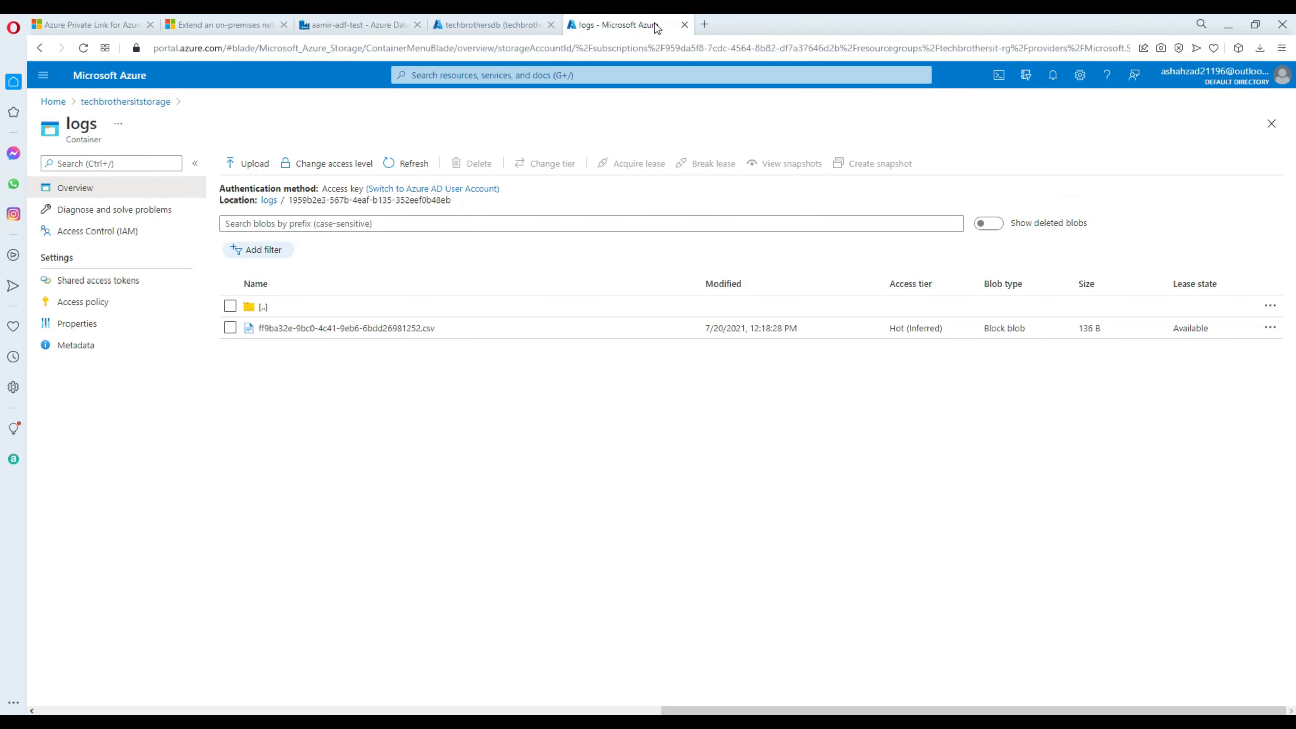
{"action": "left_click", "coordinate": [528, 30]}
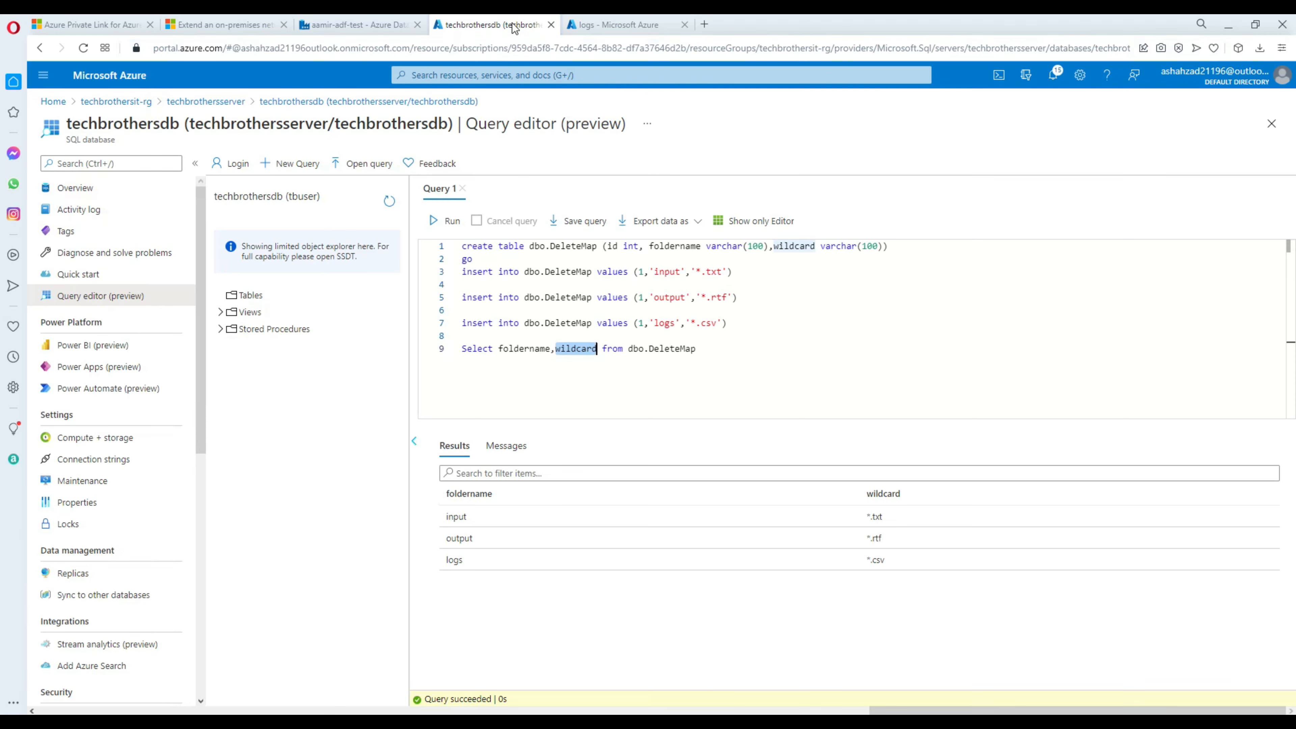
{"action": "left_click", "coordinate": [591, 332]}
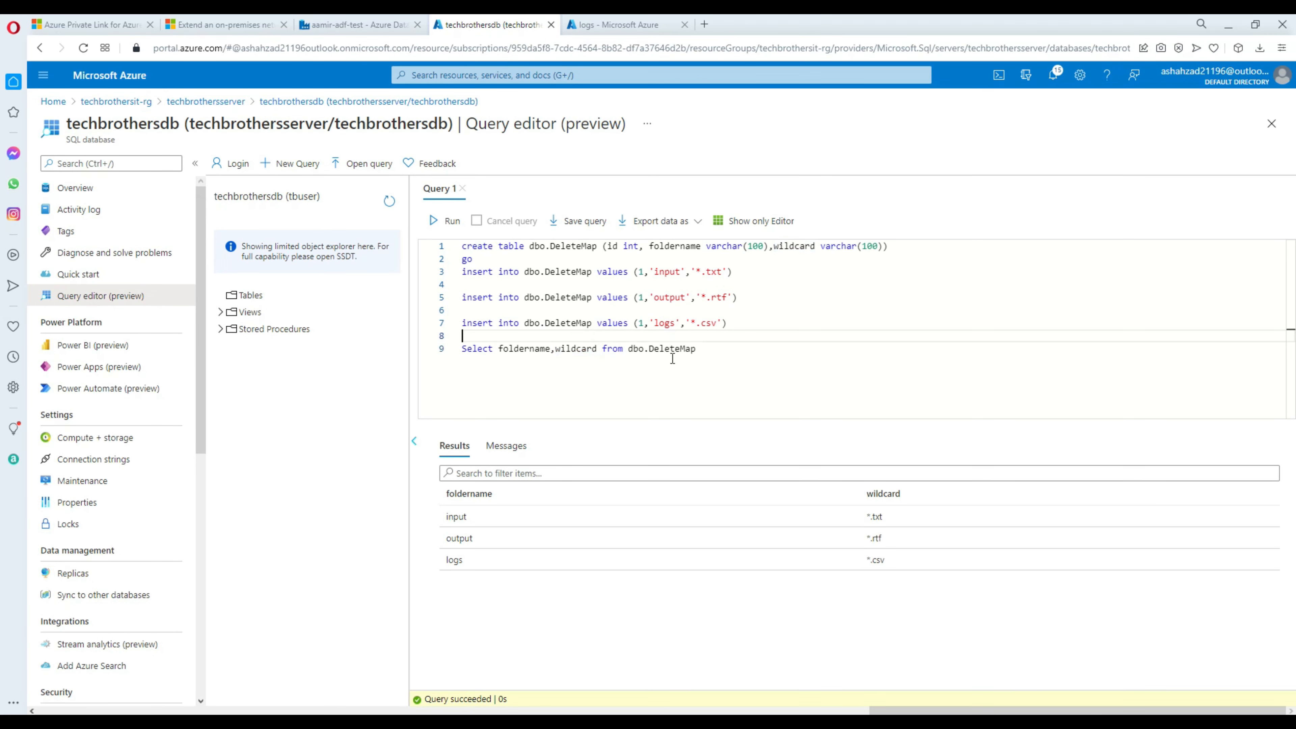
{"action": "double_click", "coordinate": [462, 517]}
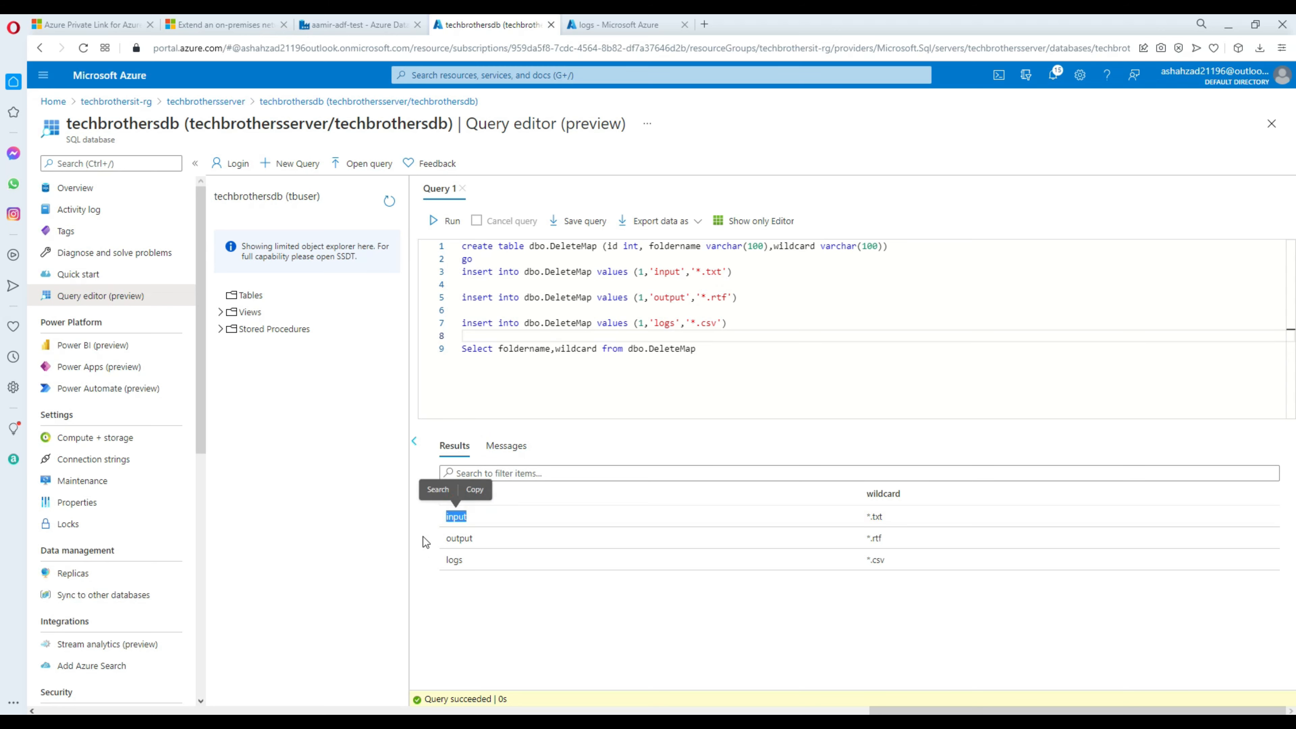
{"action": "left_click_drag", "start_coordinate": [475, 539], "coordinate": [420, 553]}
{"action": "left_click", "coordinate": [363, 25]}
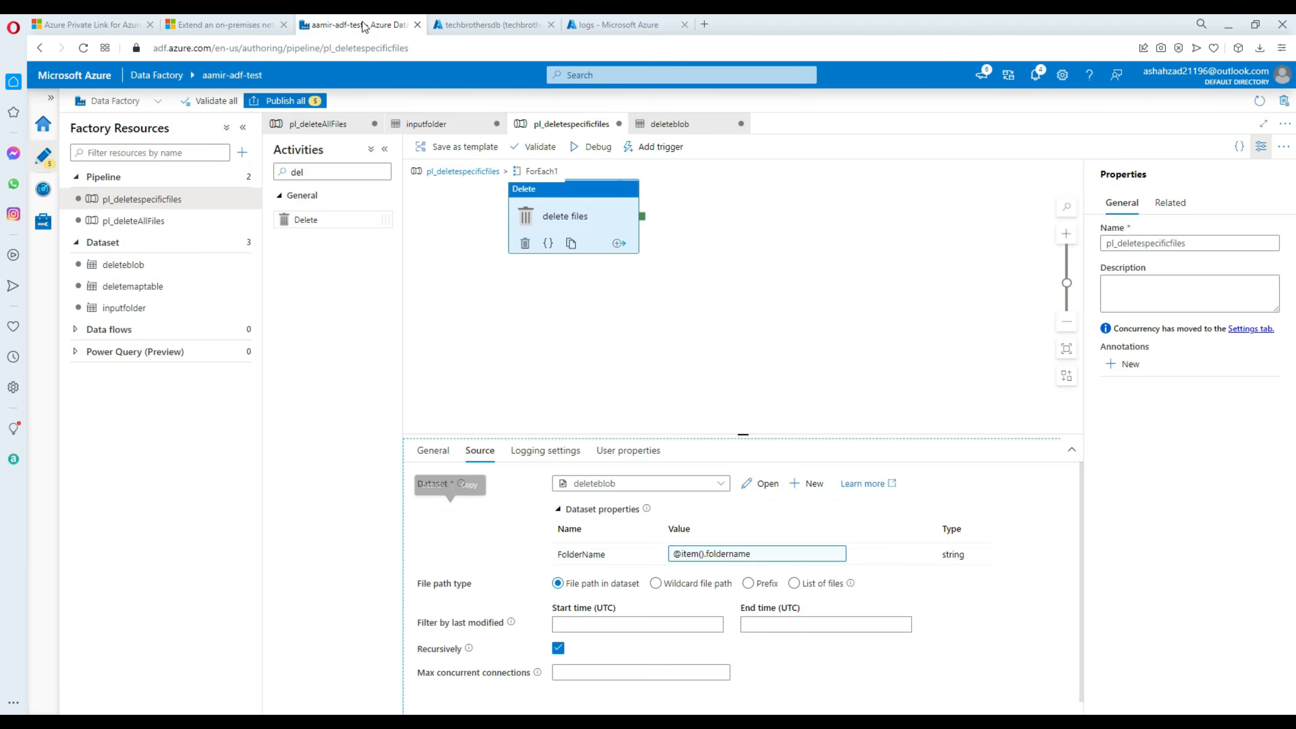
{"action": "left_click", "coordinate": [685, 589]}
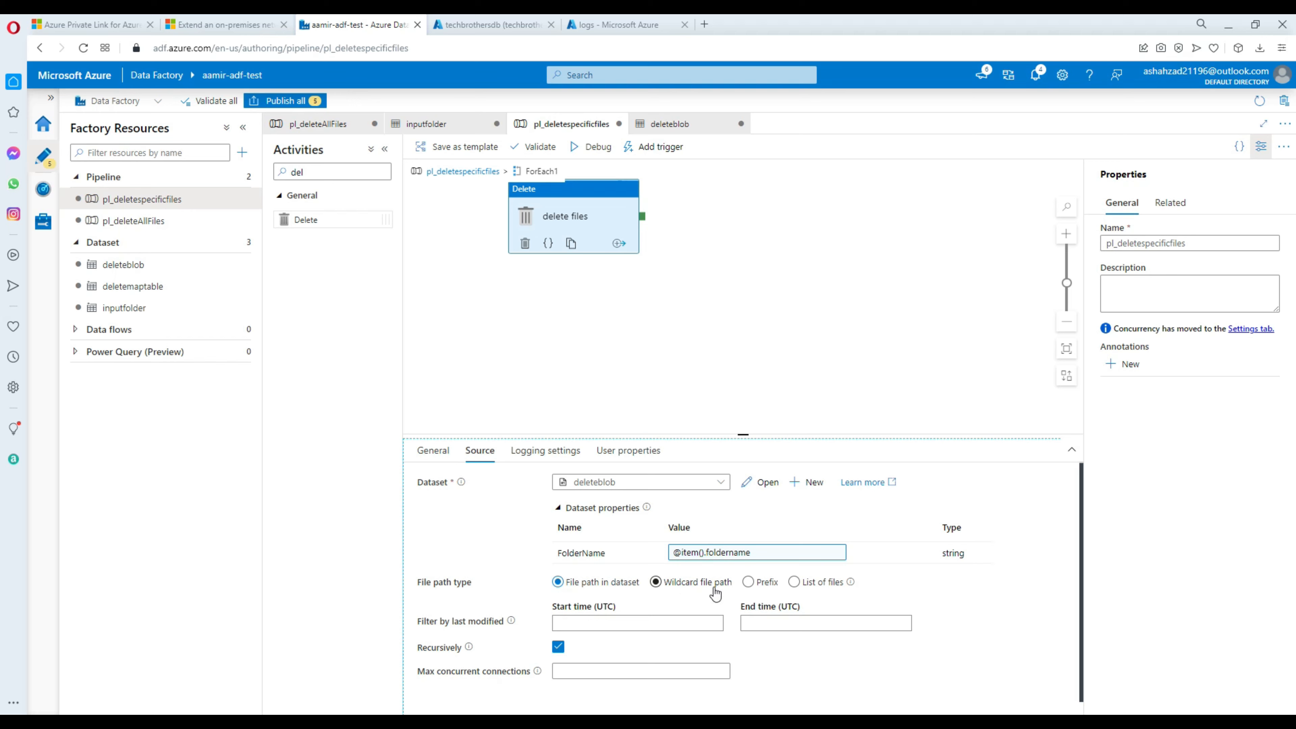
{"action": "left_click", "coordinate": [656, 583]}
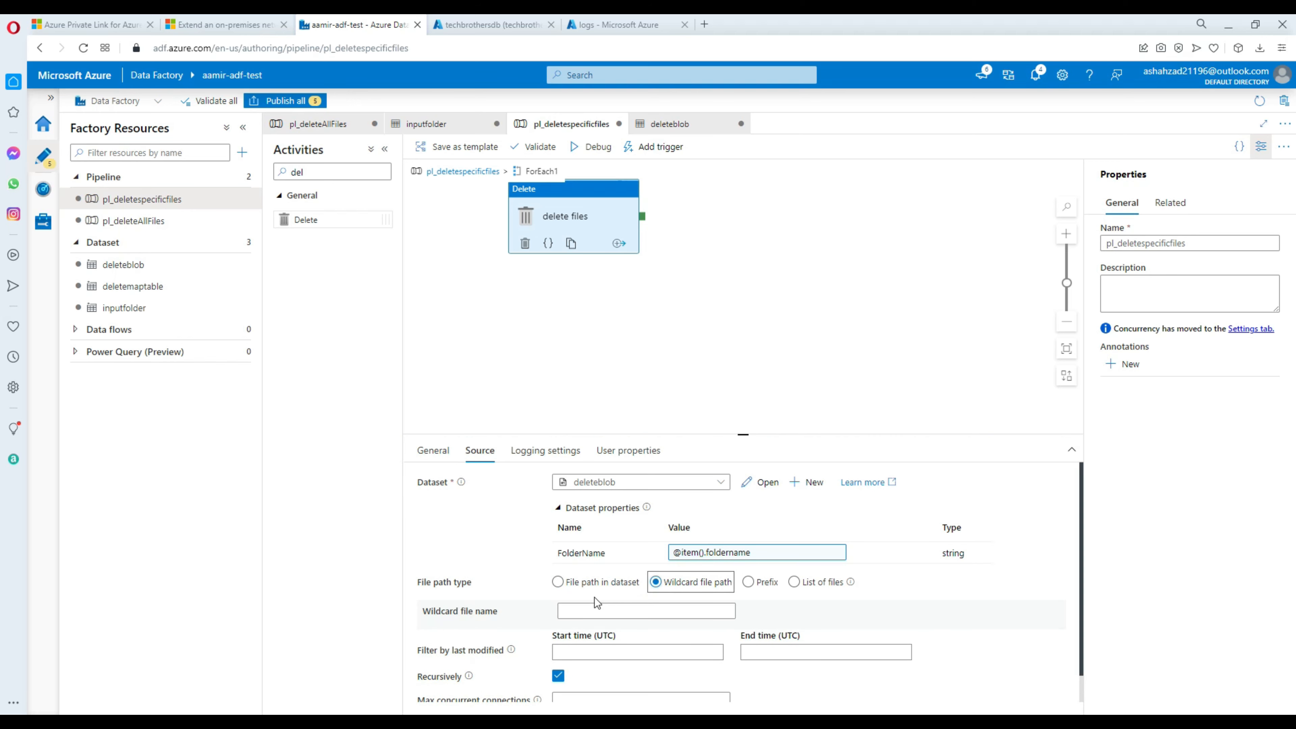
{"action": "left_click", "coordinate": [642, 611]}
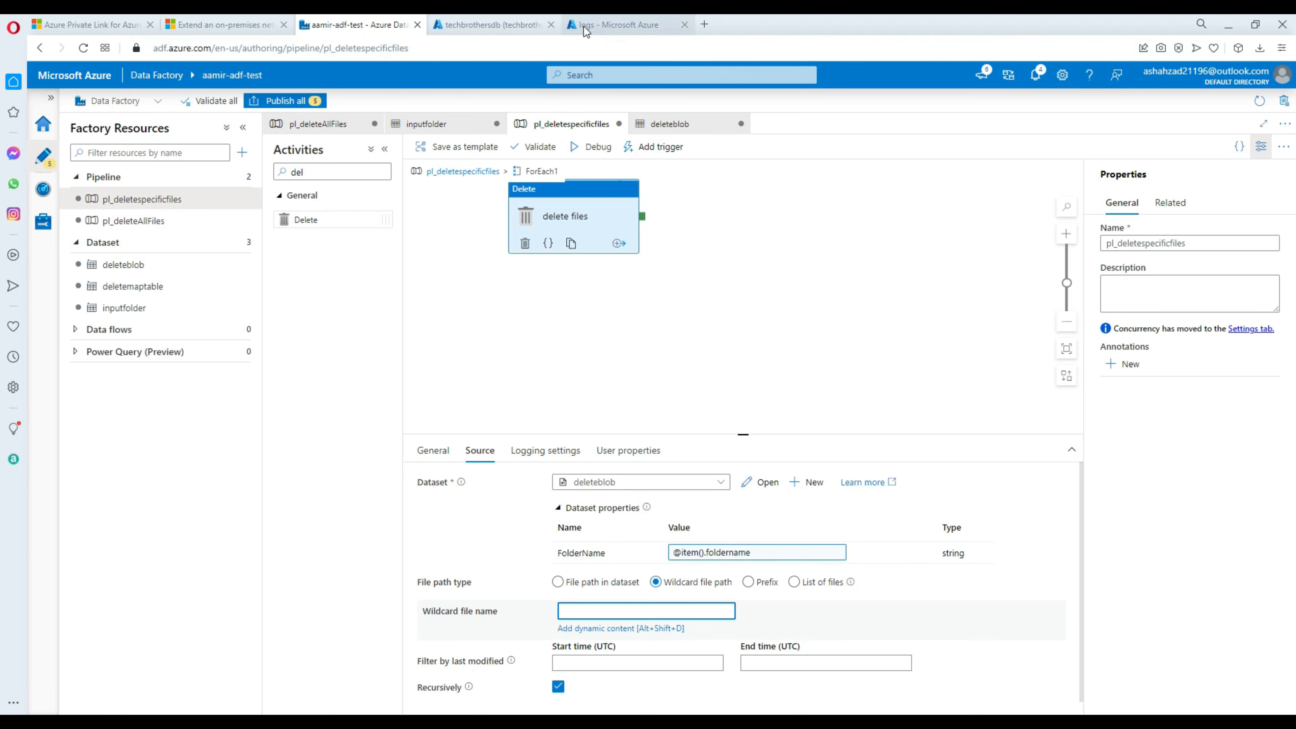
{"action": "left_click", "coordinate": [510, 25]}
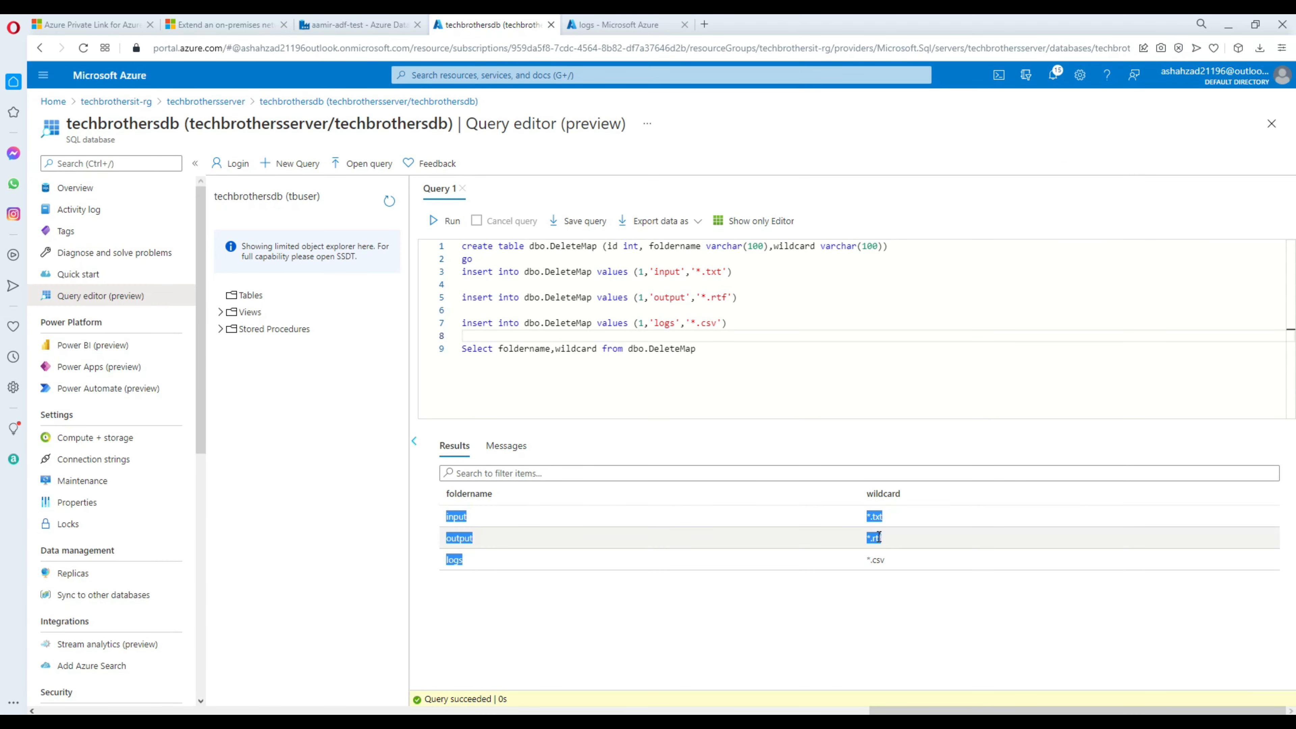
{"action": "left_click", "coordinate": [881, 523]}
{"action": "double_click", "coordinate": [878, 537]}
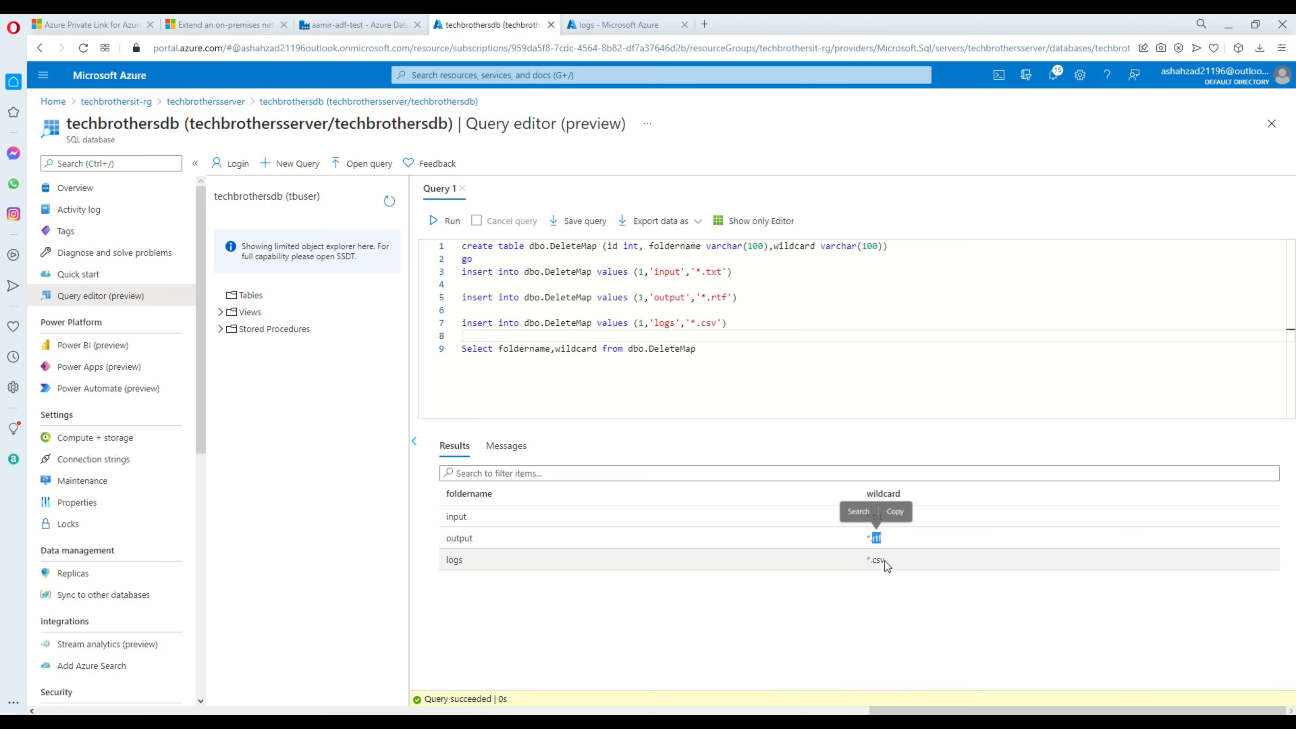
{"action": "left_click", "coordinate": [884, 562]}
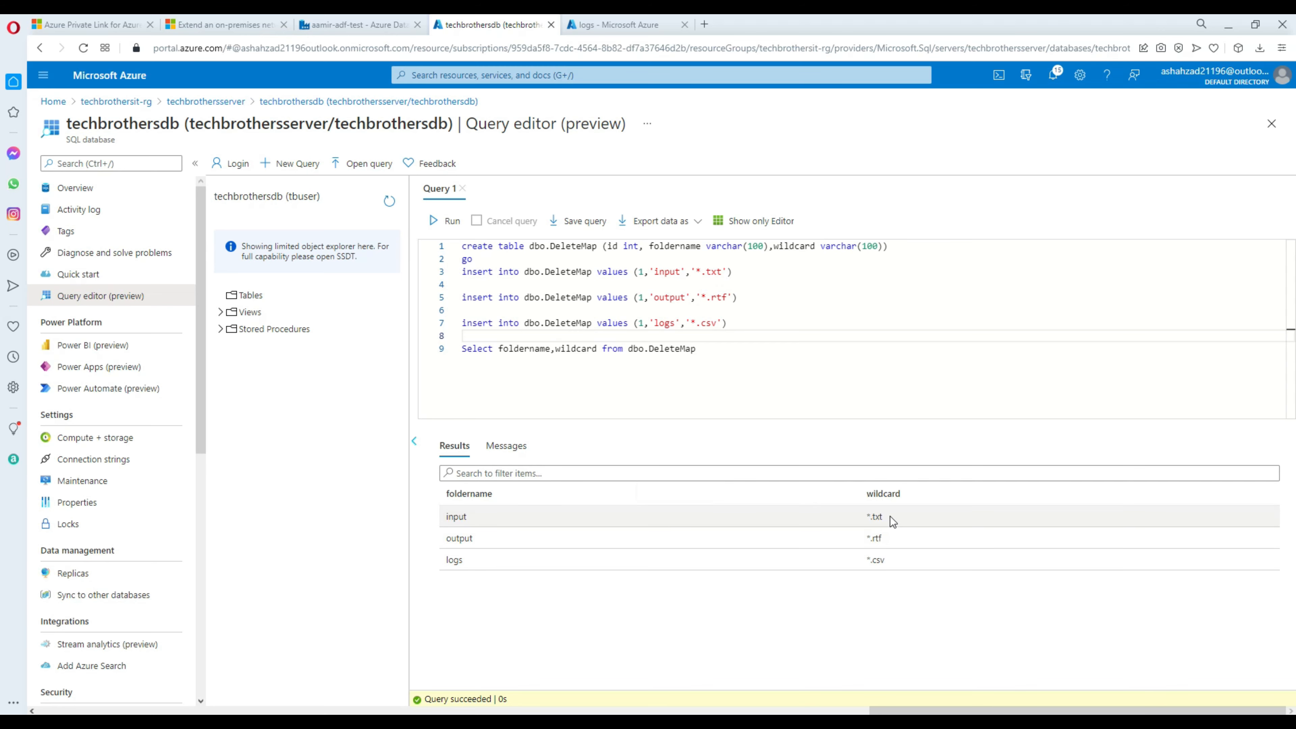
{"action": "left_click_drag", "start_coordinate": [888, 518], "coordinate": [866, 538]}
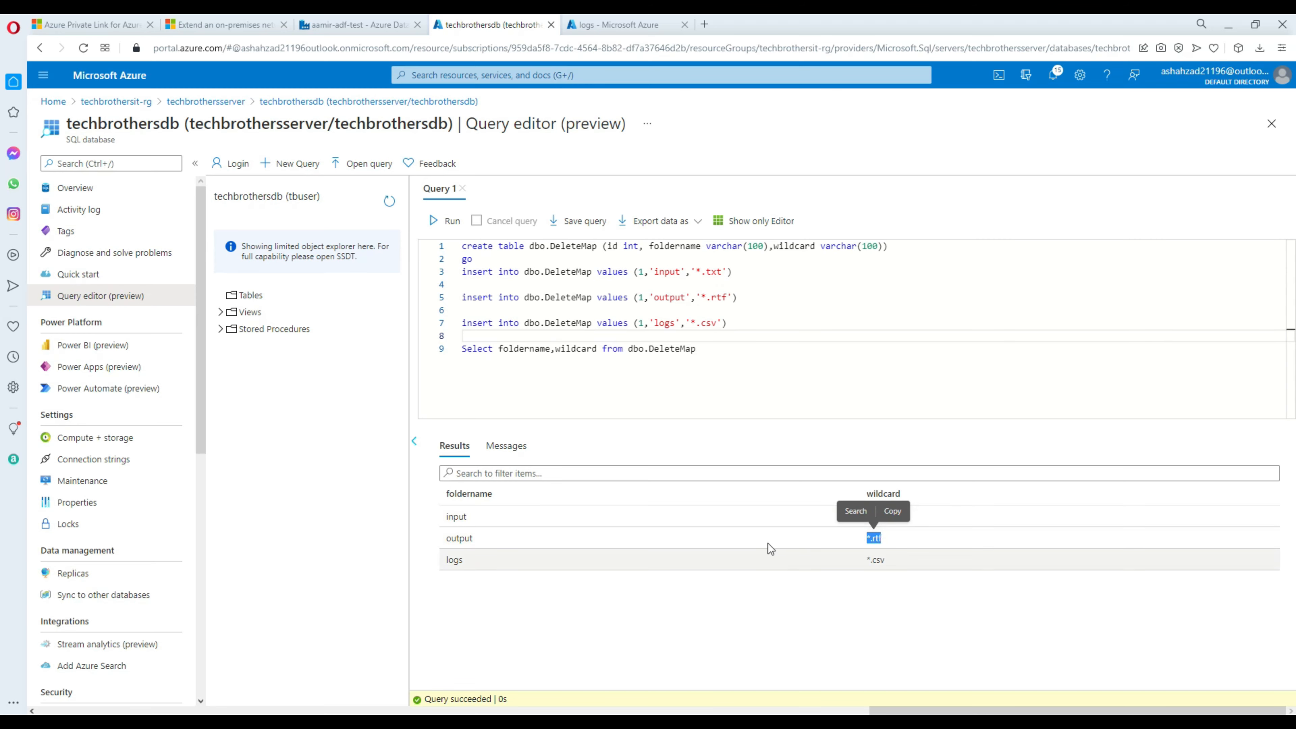
{"action": "left_click", "coordinate": [359, 25]}
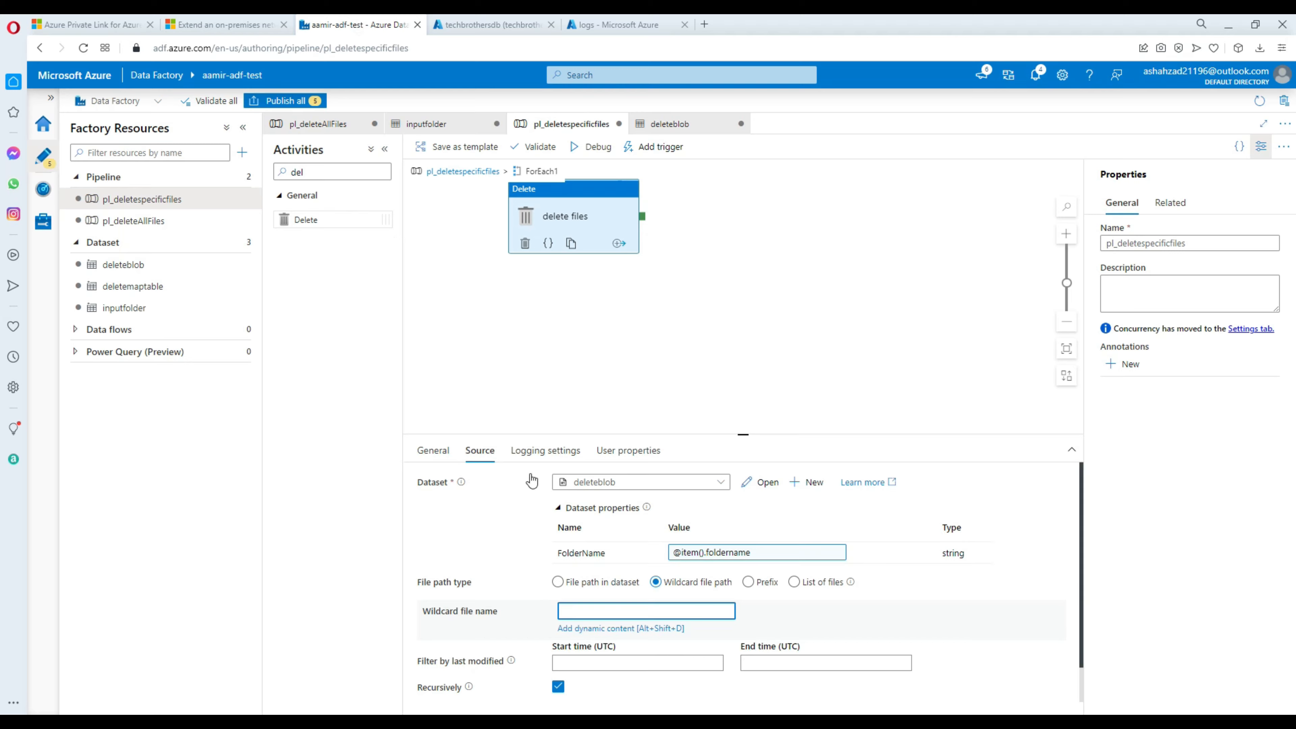
{"action": "left_click", "coordinate": [621, 630]}
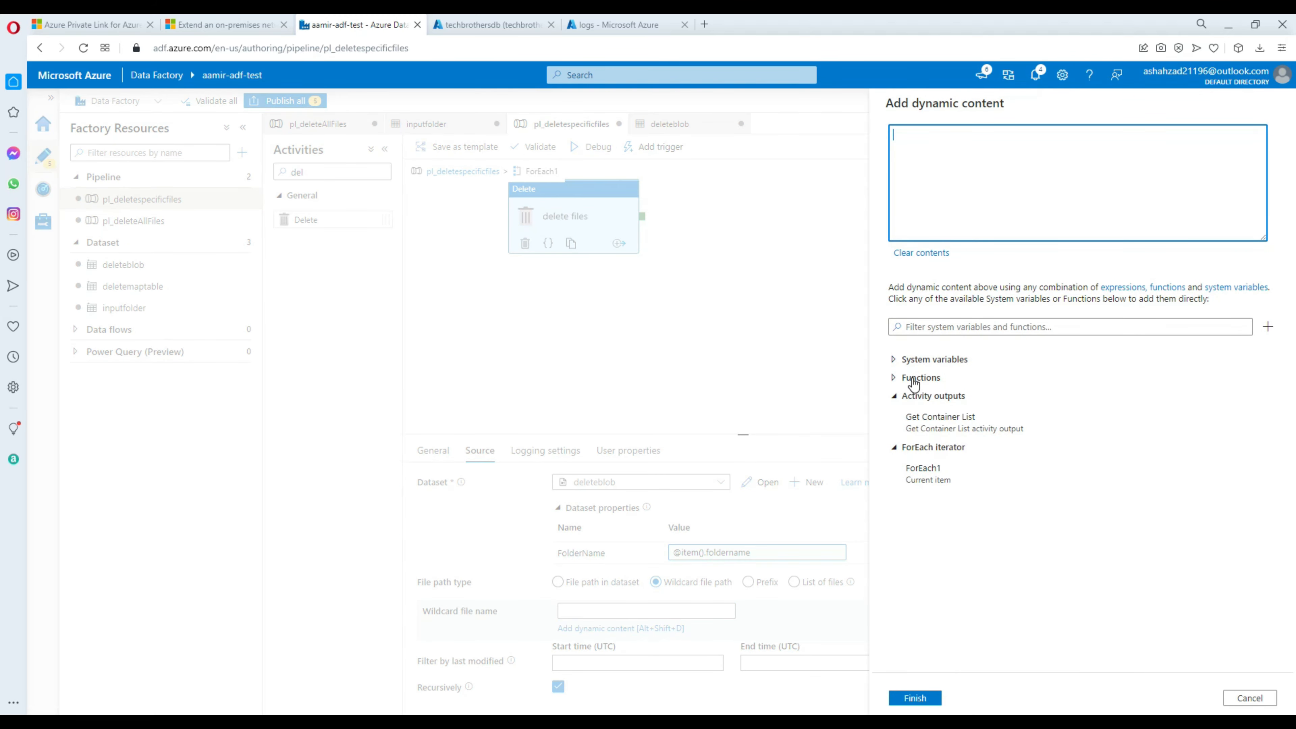
{"action": "left_click", "coordinate": [917, 482]}
{"action": "type", "text": ".wildcard"}
{"action": "left_click_drag", "start_coordinate": [964, 141], "coordinate": [886, 144]}
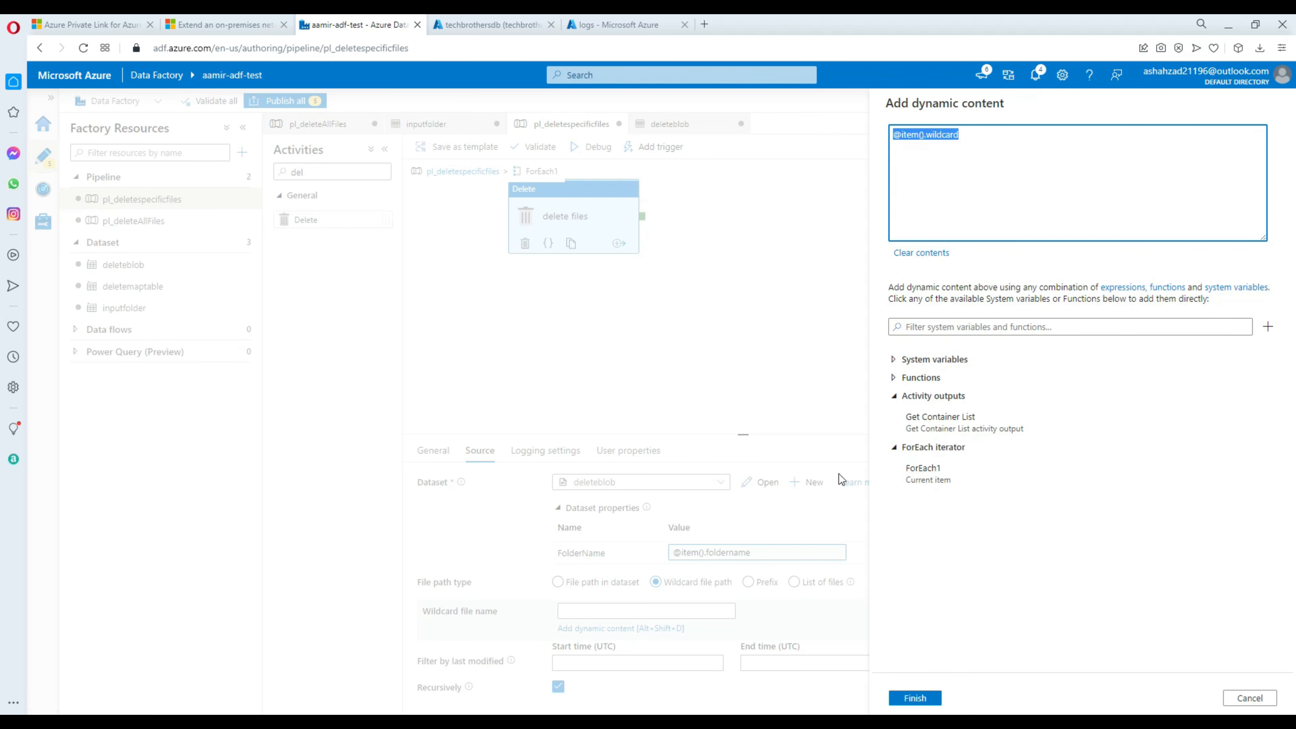
{"action": "left_click", "coordinate": [915, 698]}
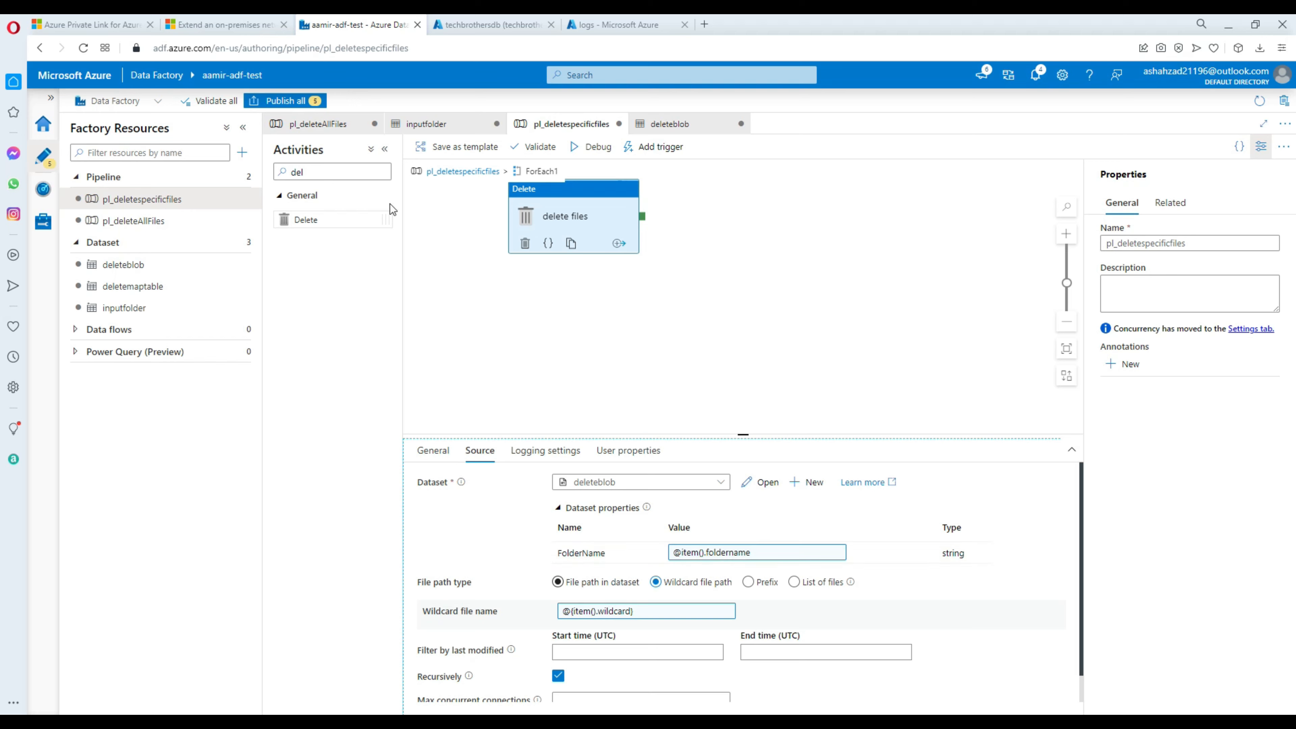
Review which wildcard belongs to each folder name in the techbrothersdb DeleteMap query results, then return to the pipeline.
{"action": "left_click", "coordinate": [475, 25]}
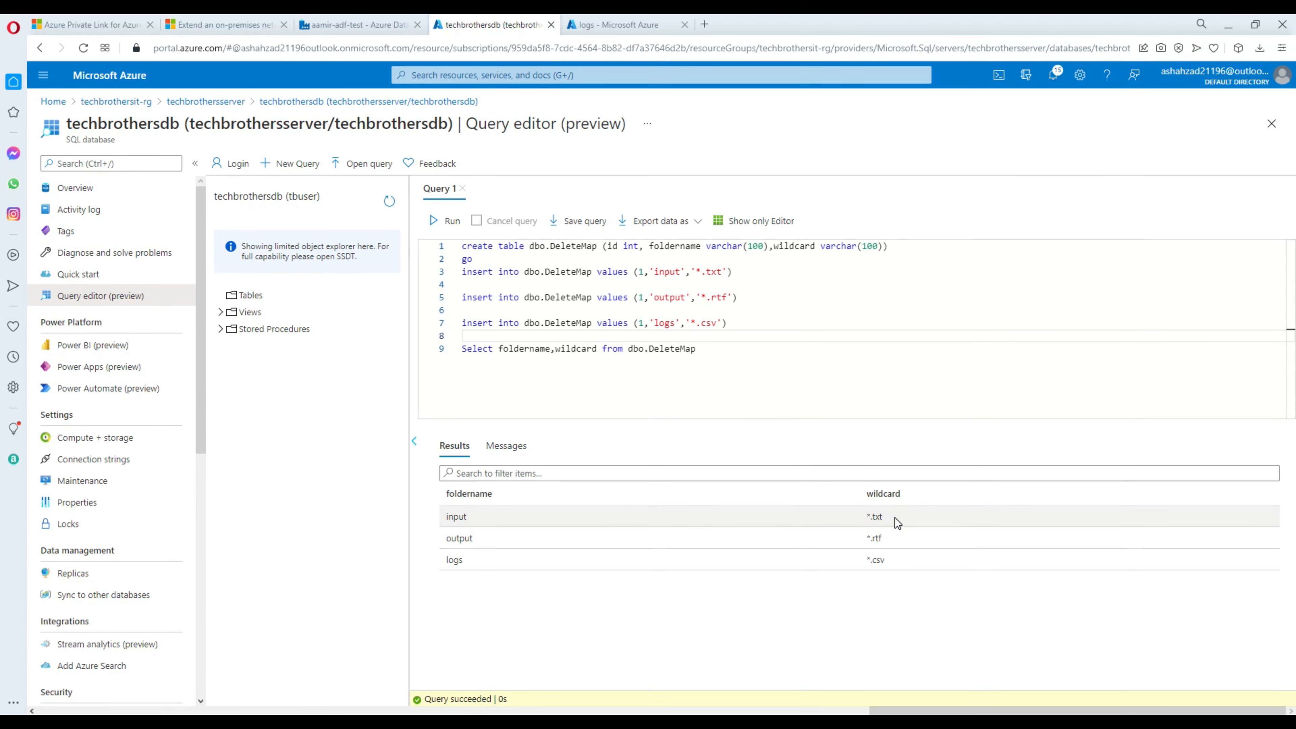
{"action": "left_click_drag", "start_coordinate": [898, 519], "coordinate": [874, 516]}
{"action": "double_click", "coordinate": [467, 518]}
{"action": "left_click_drag", "start_coordinate": [883, 517], "coordinate": [868, 520]}
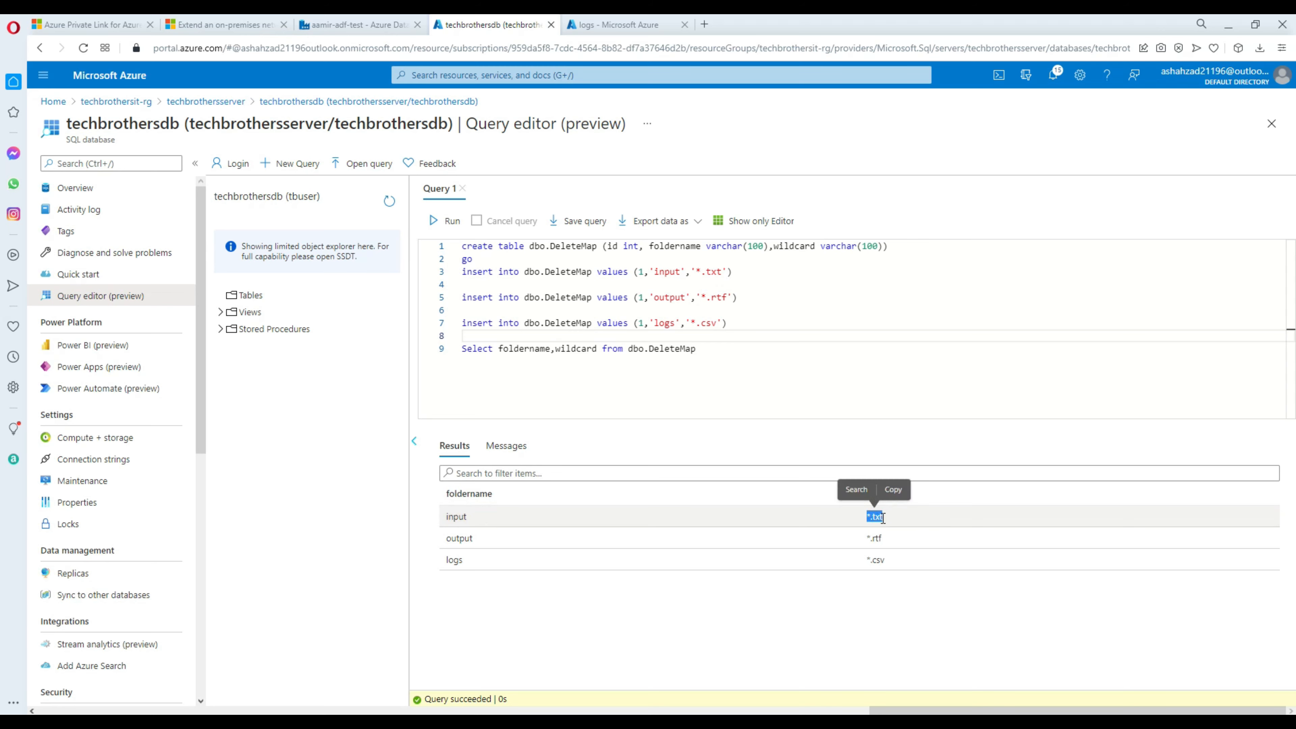
{"action": "left_click_drag", "start_coordinate": [472, 537], "coordinate": [445, 536]}
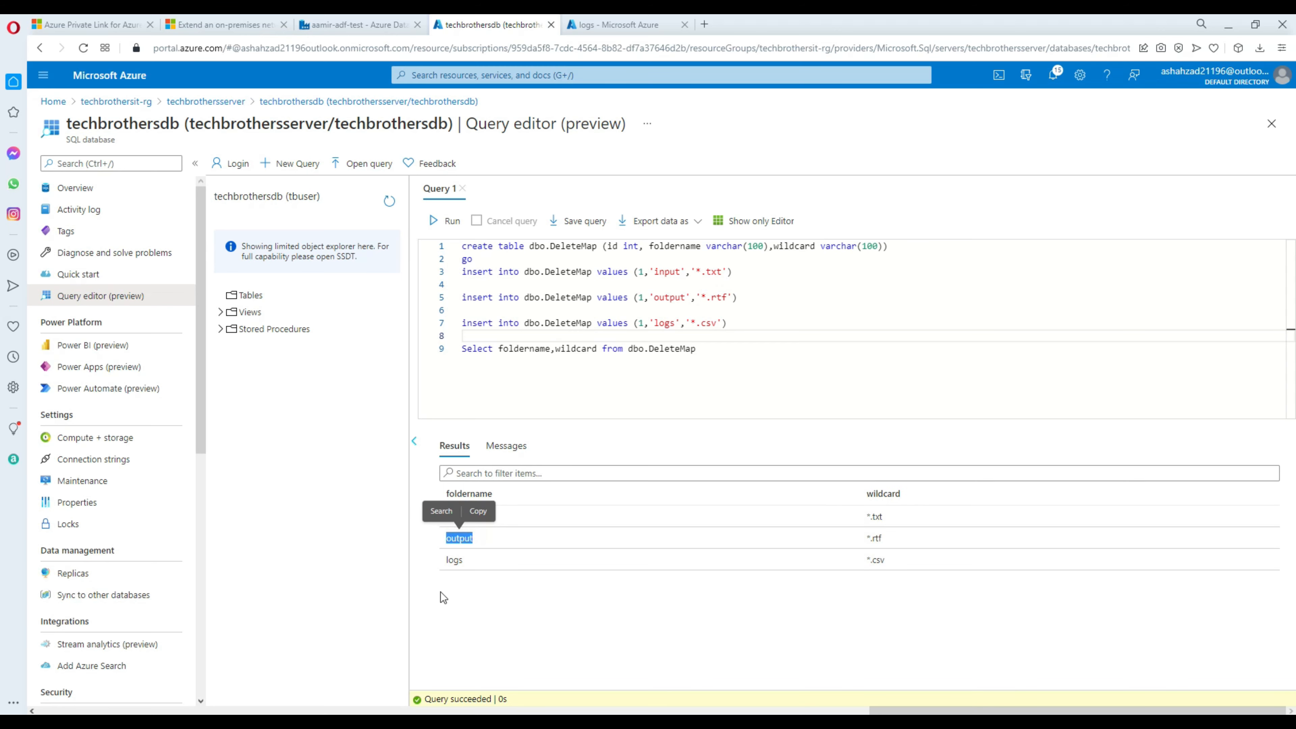
{"action": "left_click_drag", "start_coordinate": [474, 539], "coordinate": [461, 540]}
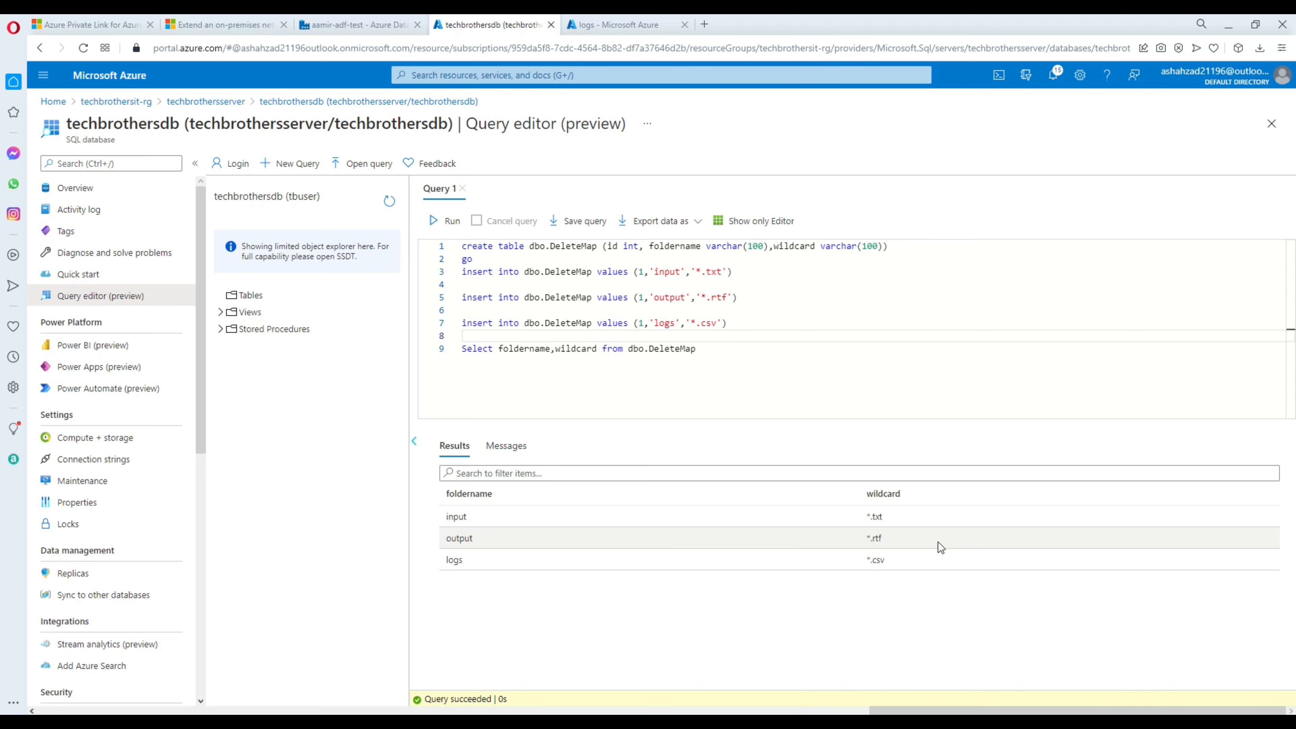
{"action": "left_click_drag", "start_coordinate": [937, 544], "coordinate": [834, 540]}
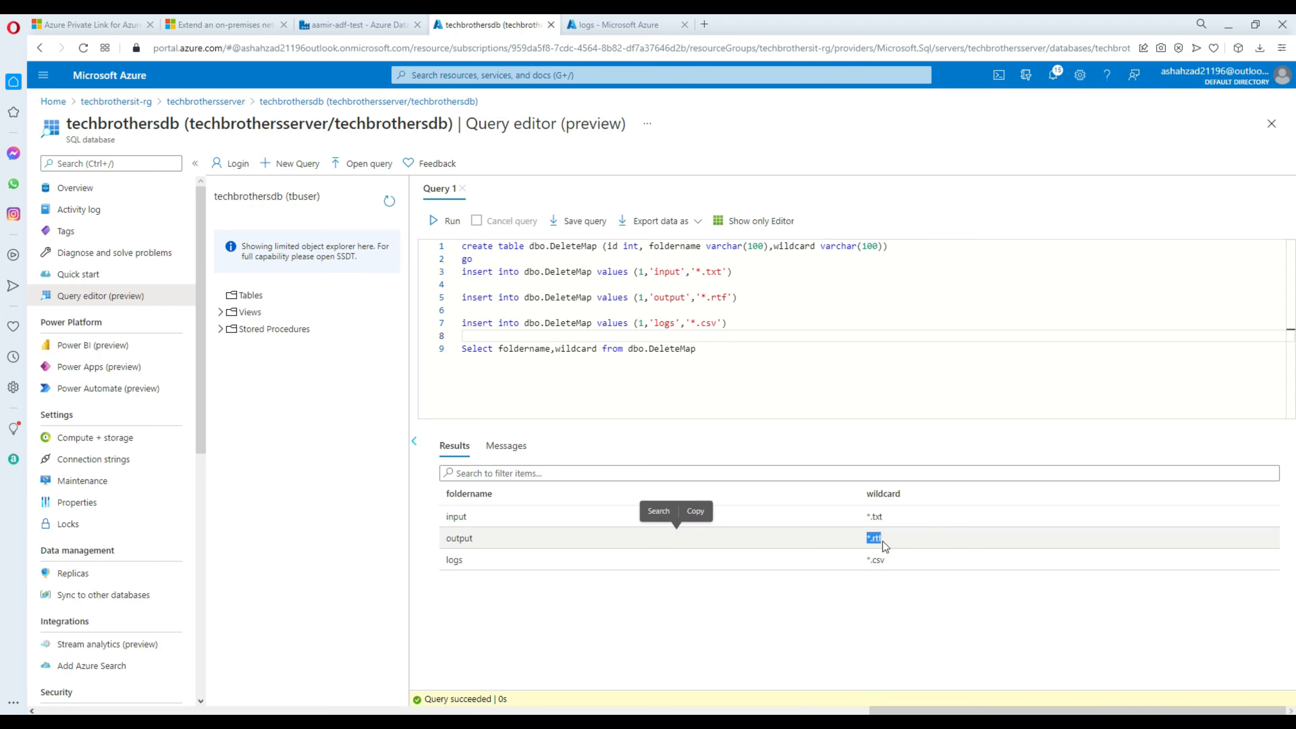
{"action": "left_click_drag", "start_coordinate": [479, 566], "coordinate": [428, 566]}
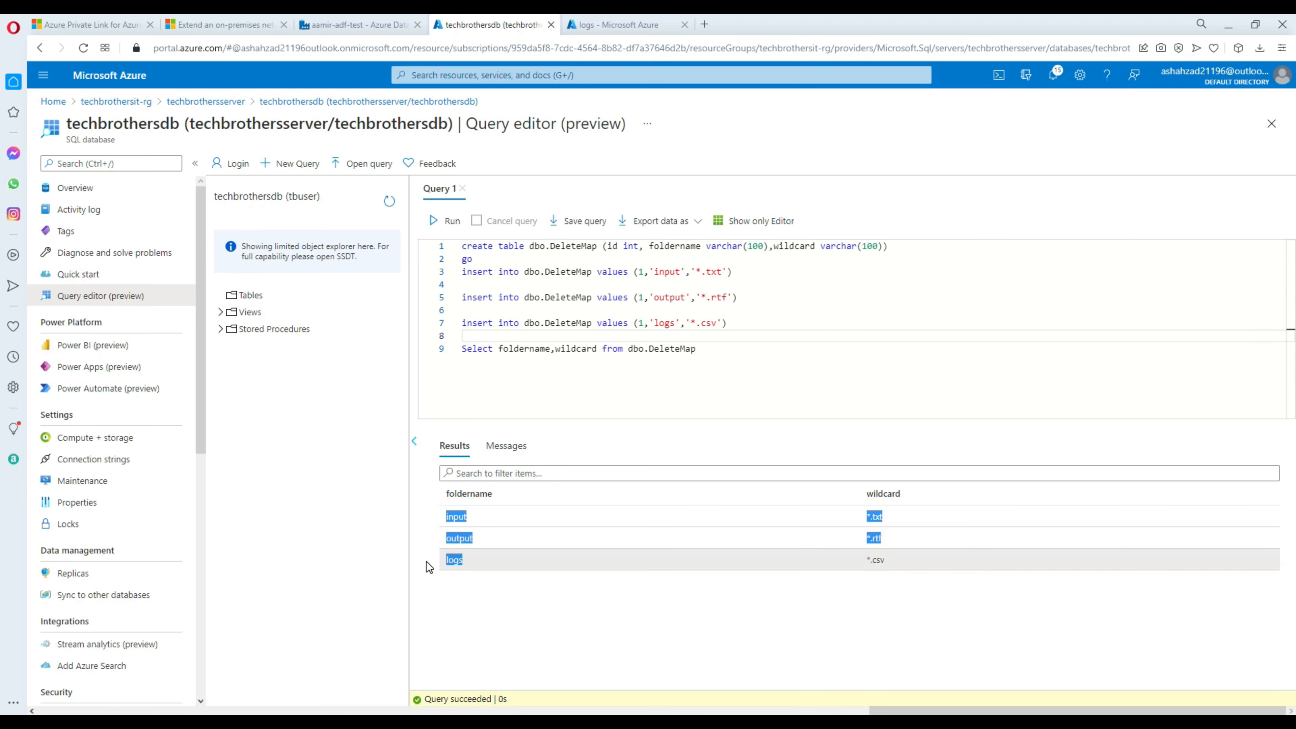
{"action": "left_click_drag", "start_coordinate": [892, 562], "coordinate": [865, 560]}
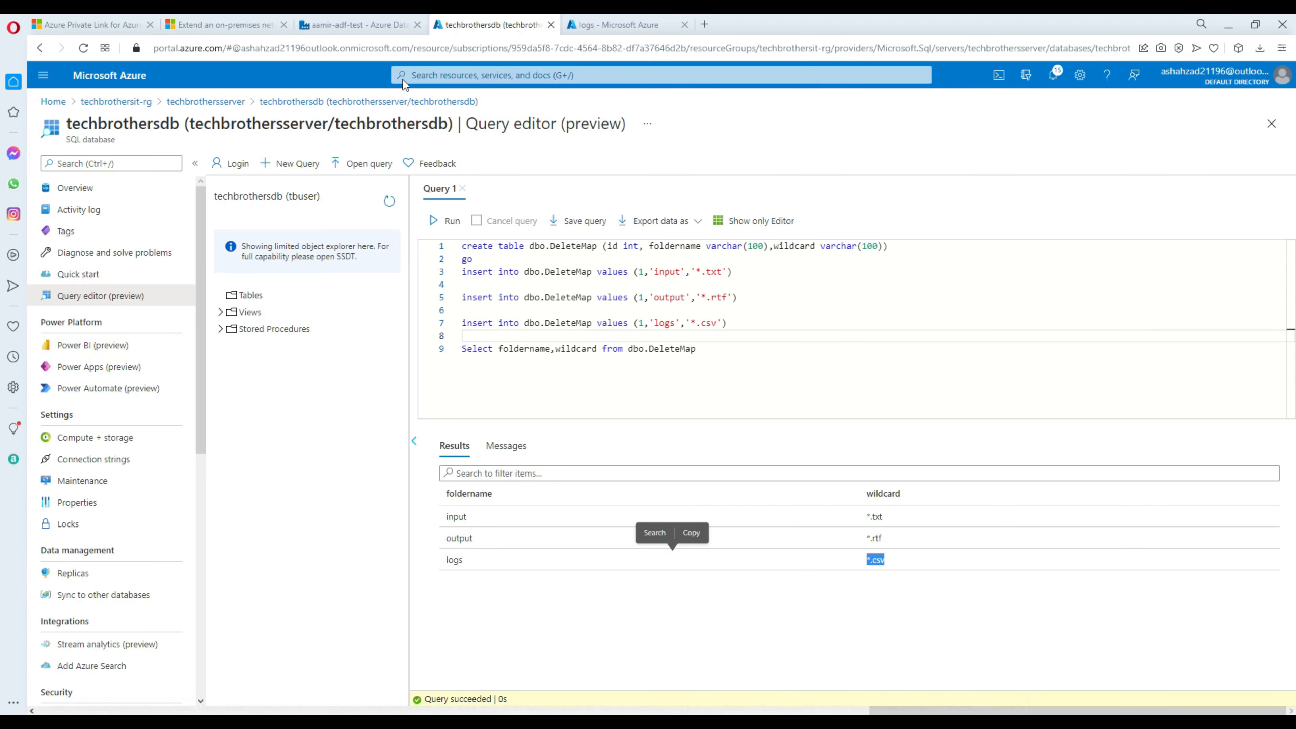
{"action": "left_click", "coordinate": [375, 25]}
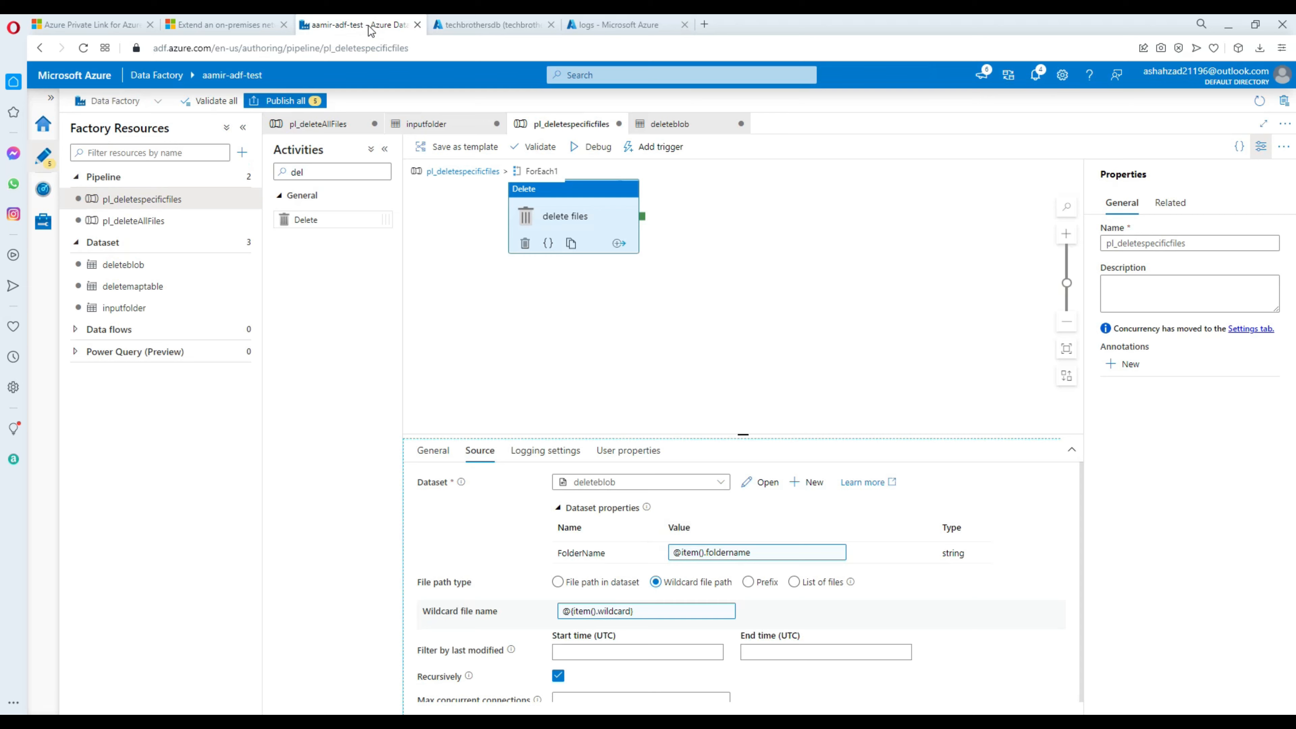
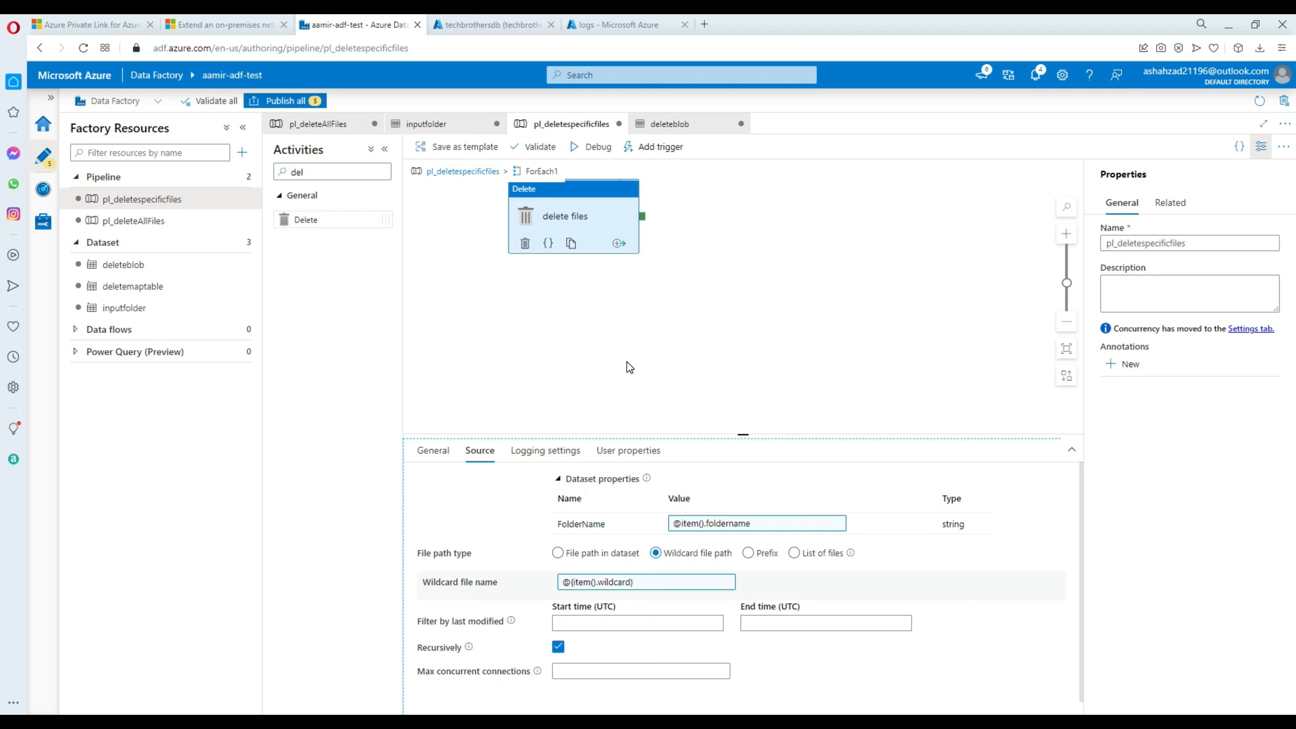
{"action": "left_click", "coordinate": [678, 295]}
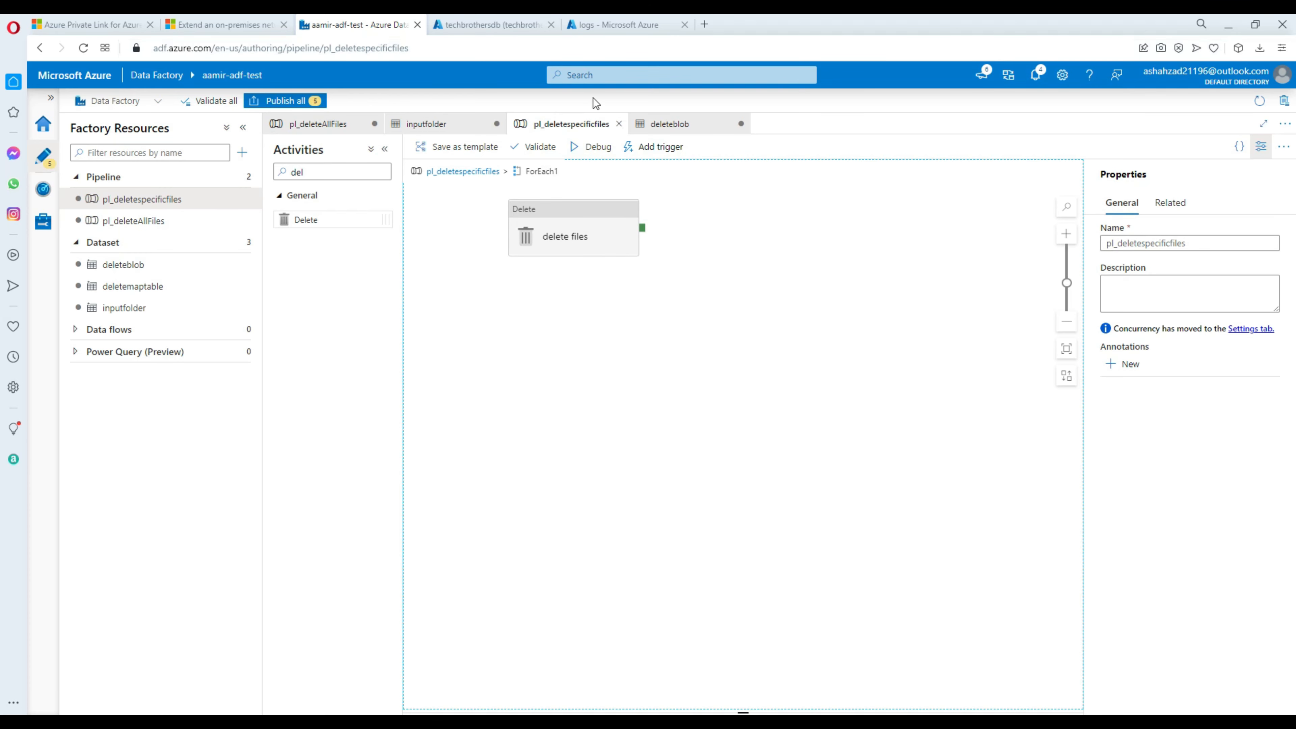
Examine the files in the input, output and logs containers of techbrothersitstorage and compare them with the DeleteMap wildcards.
{"action": "left_click", "coordinate": [606, 27]}
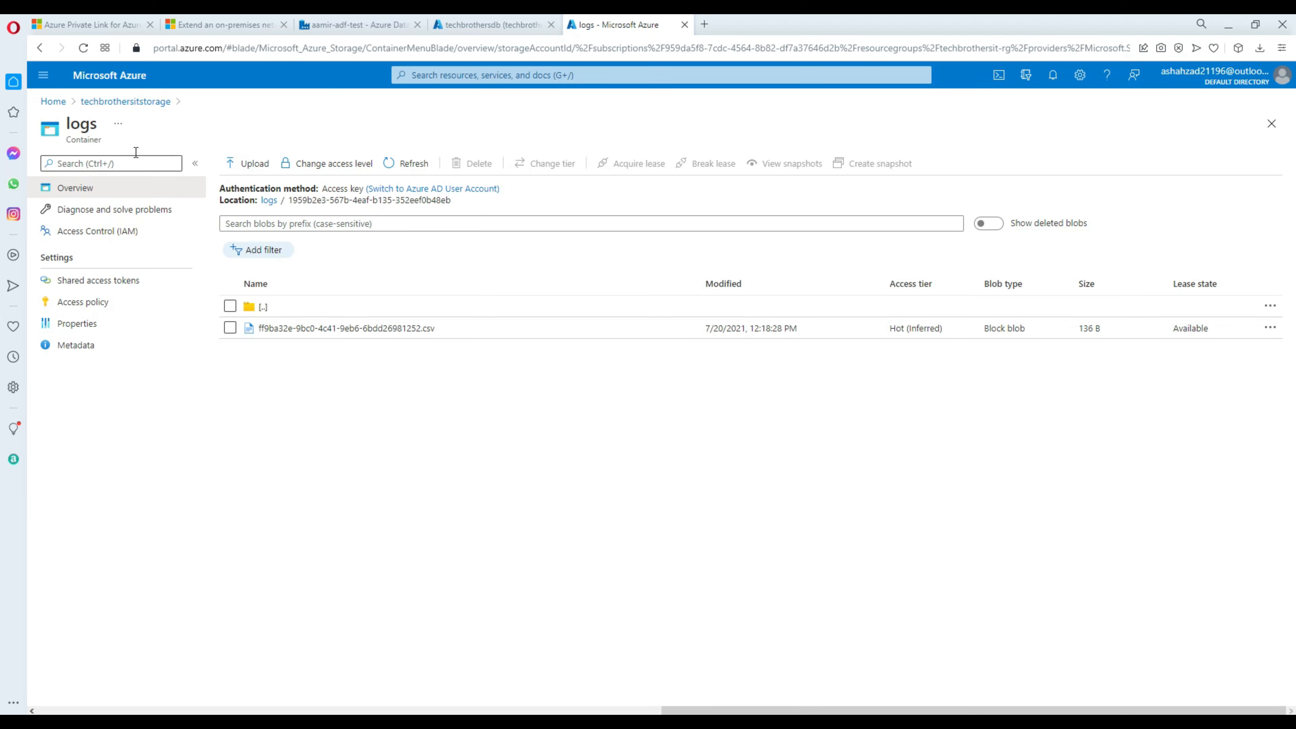
{"action": "left_click", "coordinate": [124, 102]}
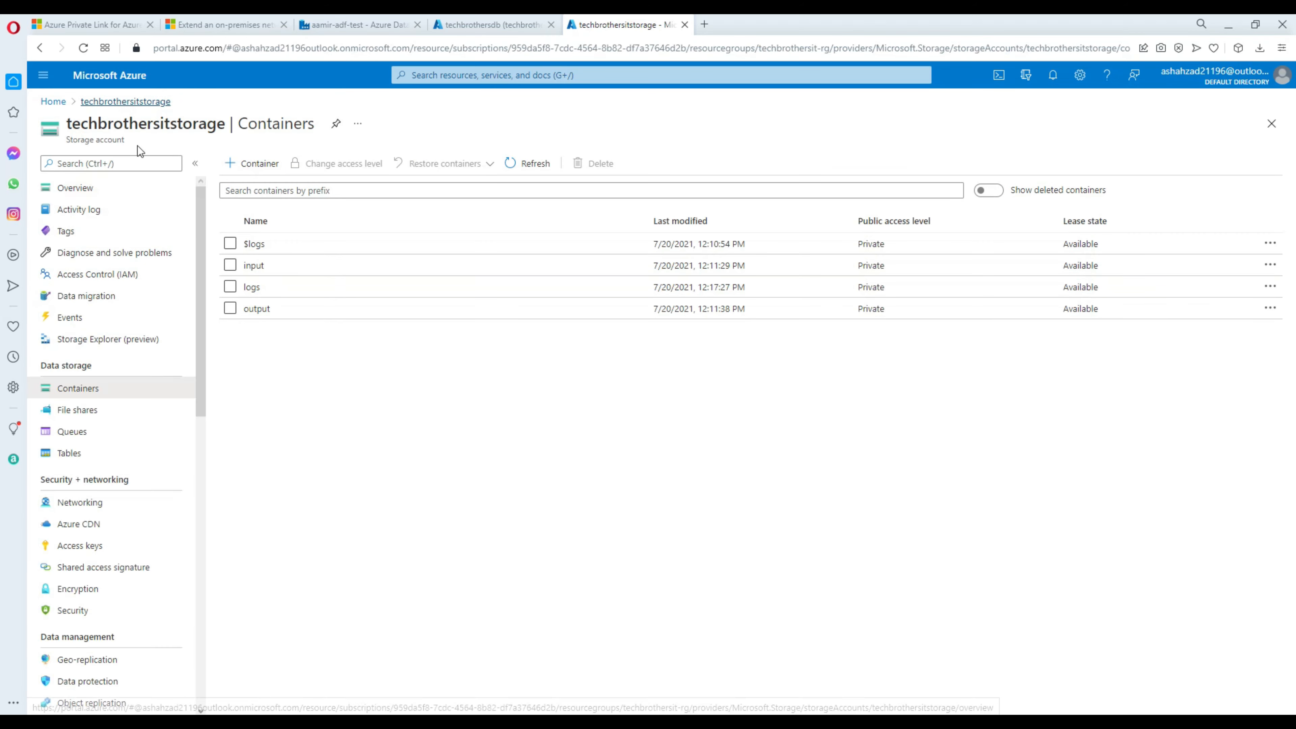
{"action": "left_click", "coordinate": [258, 266]}
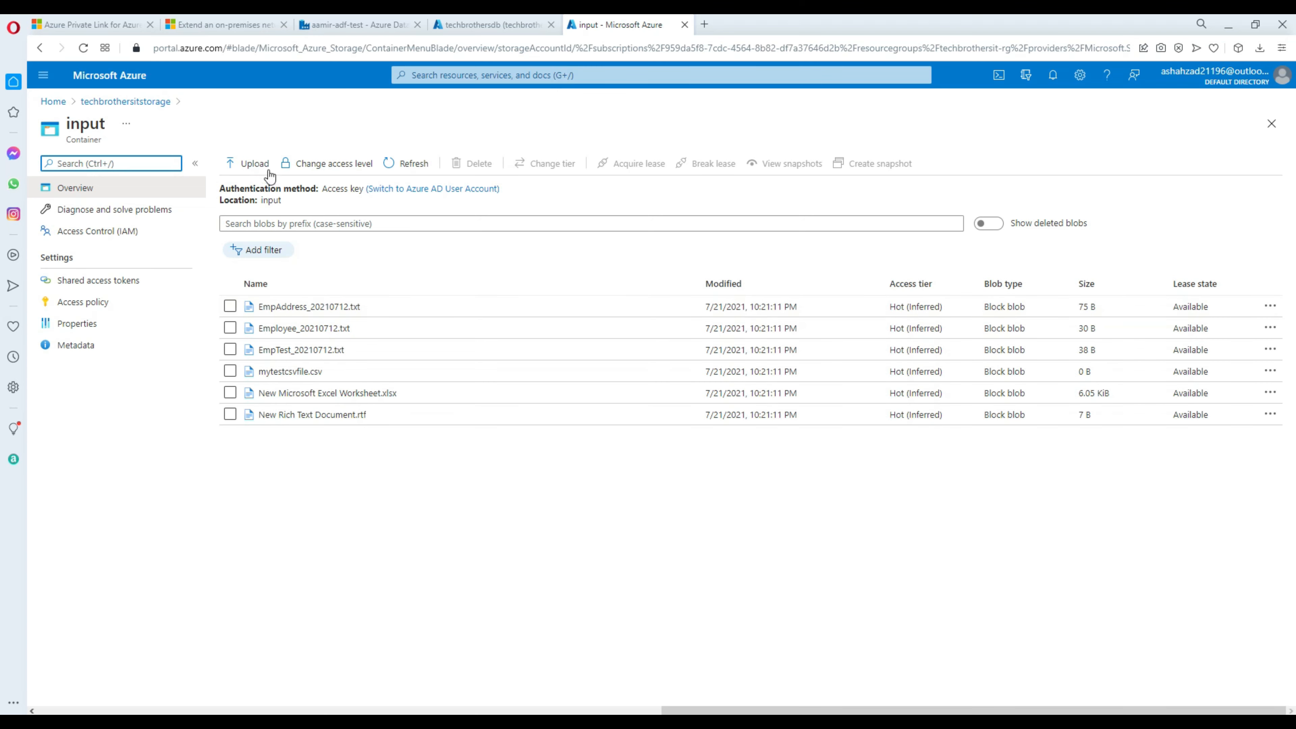
{"action": "left_click", "coordinate": [128, 101]}
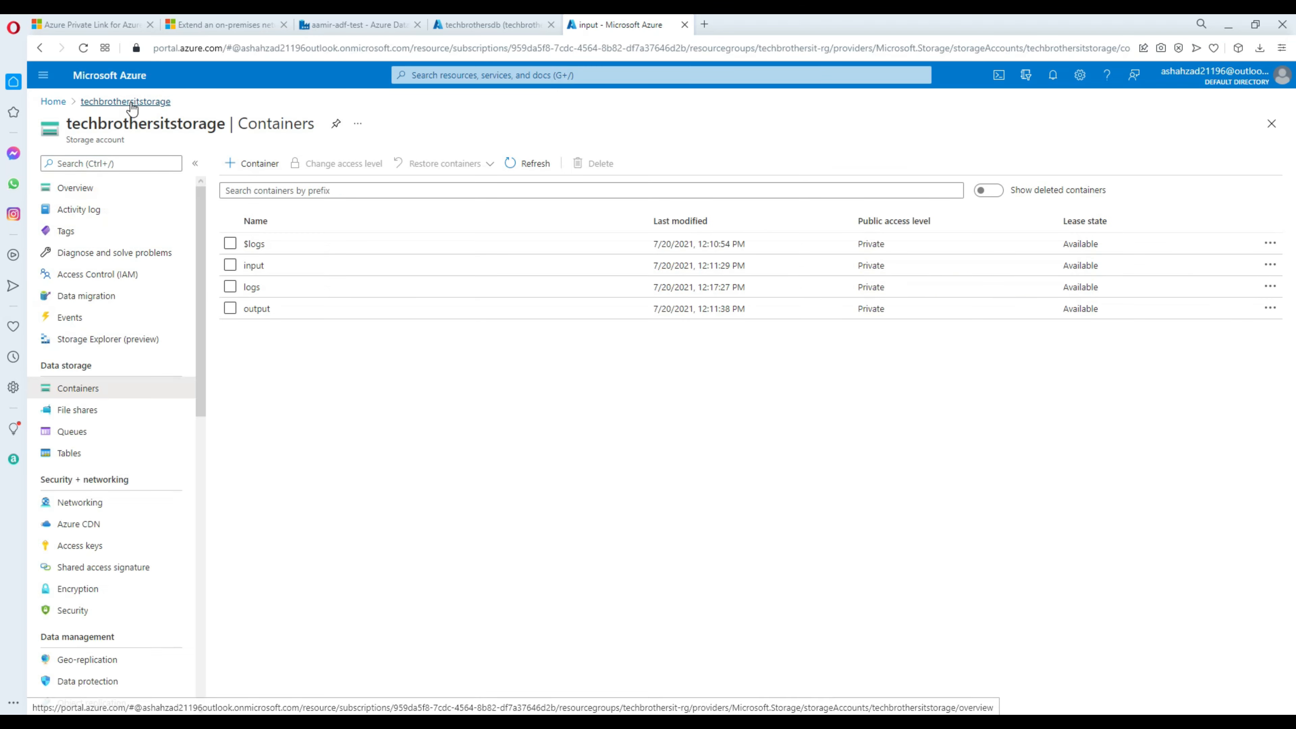
{"action": "left_click", "coordinate": [262, 309]}
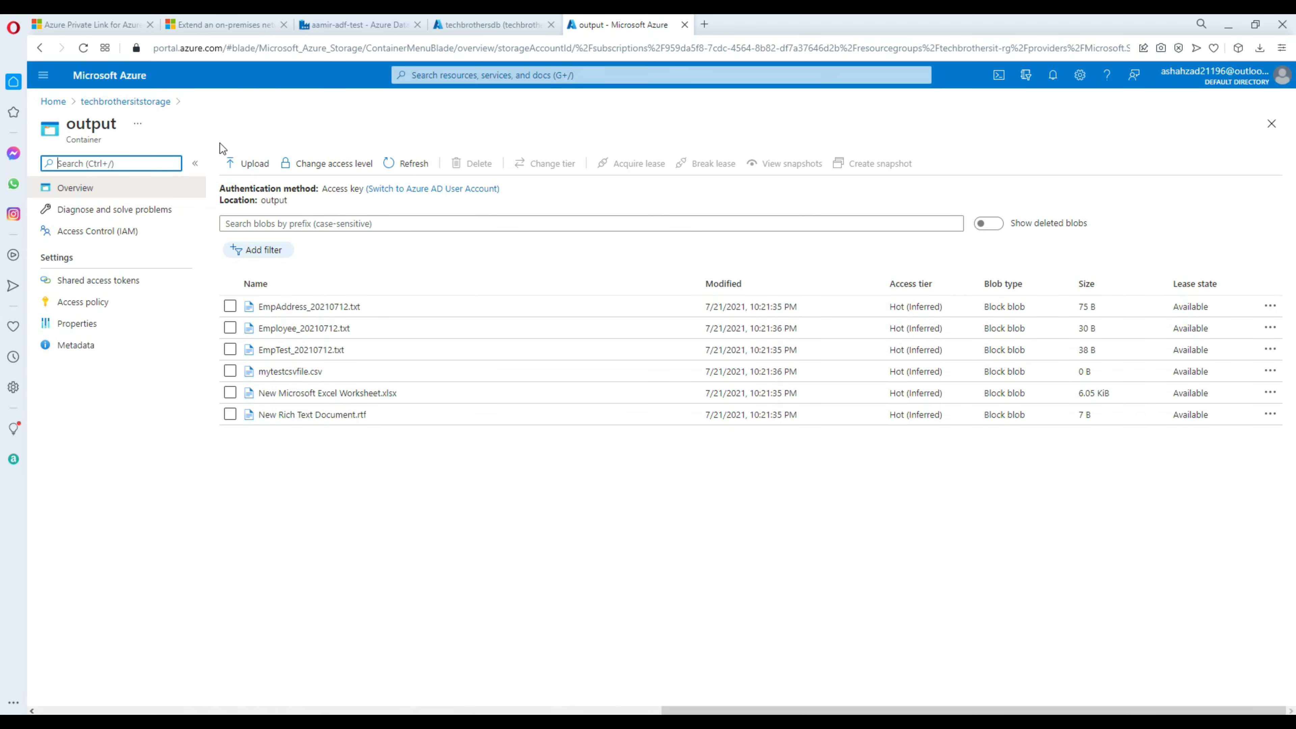
{"action": "left_click", "coordinate": [127, 102]}
{"action": "left_click", "coordinate": [257, 288]}
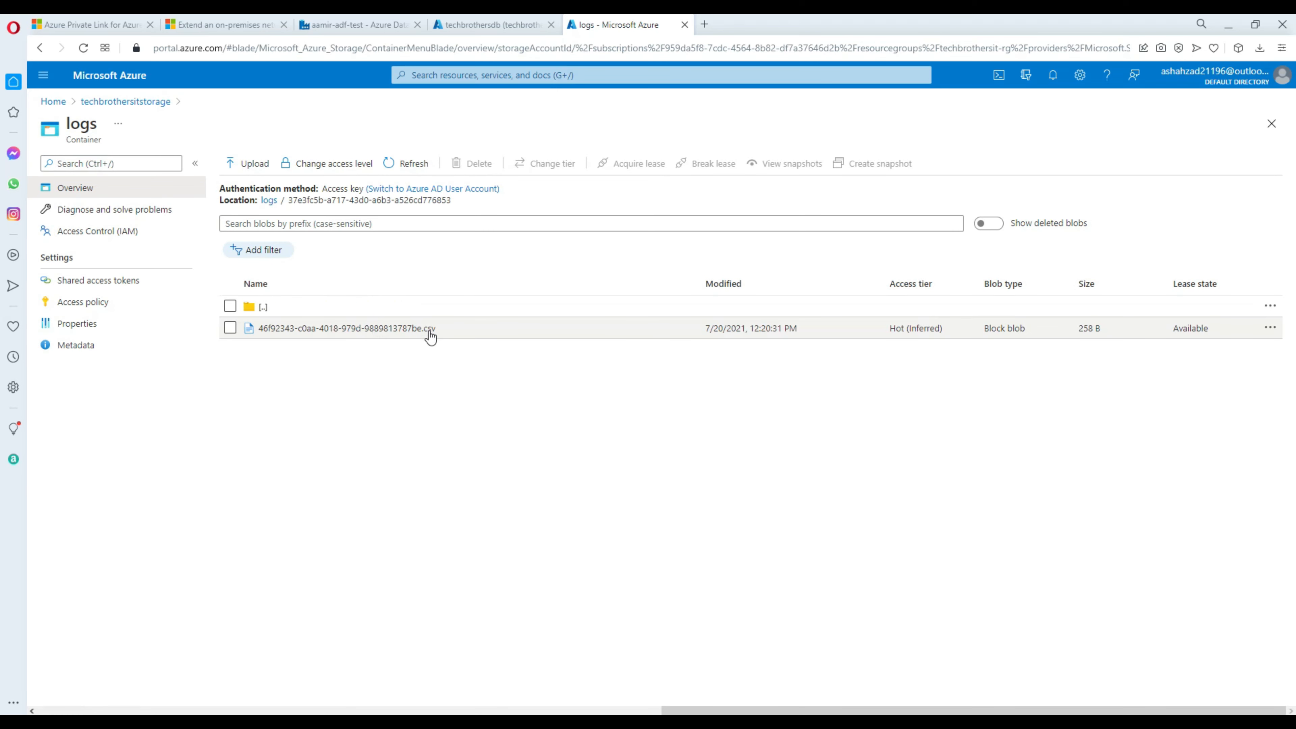
{"action": "left_click", "coordinate": [334, 309]}
{"action": "left_click", "coordinate": [327, 308]}
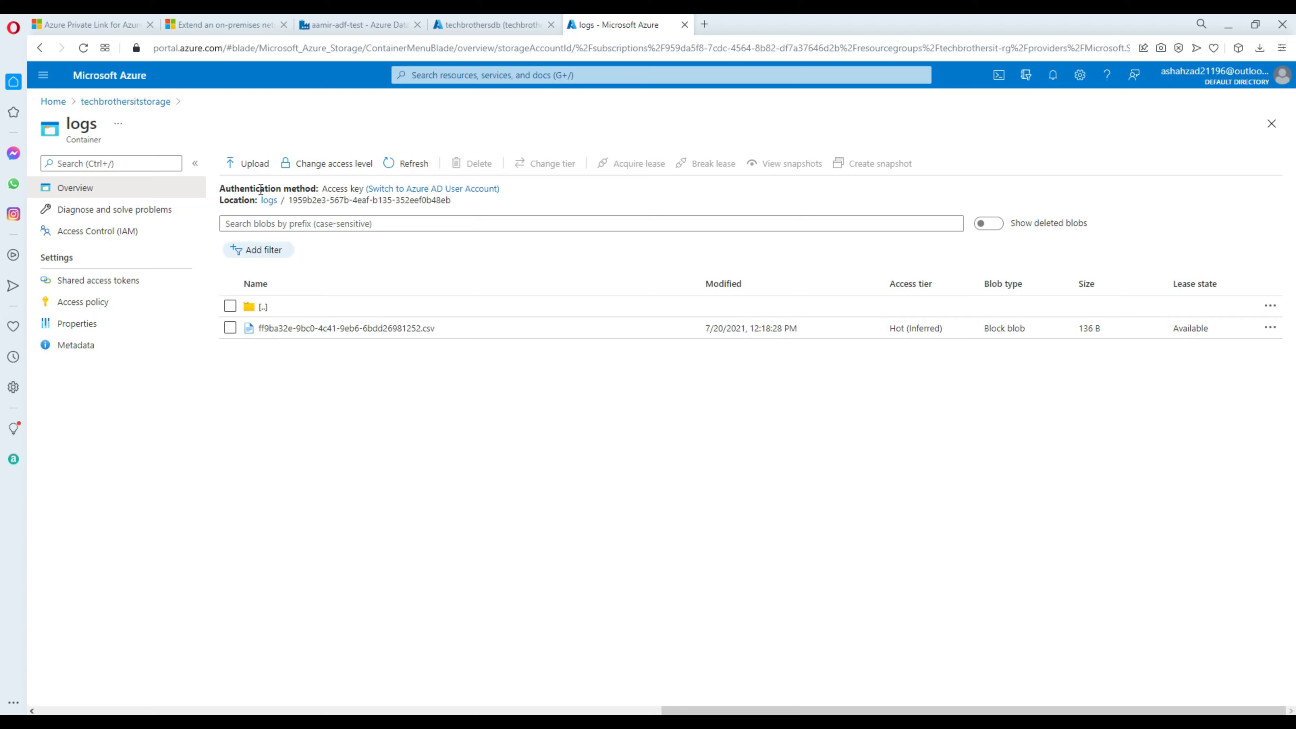
{"action": "left_click", "coordinate": [145, 102]}
{"action": "left_click", "coordinate": [505, 25]}
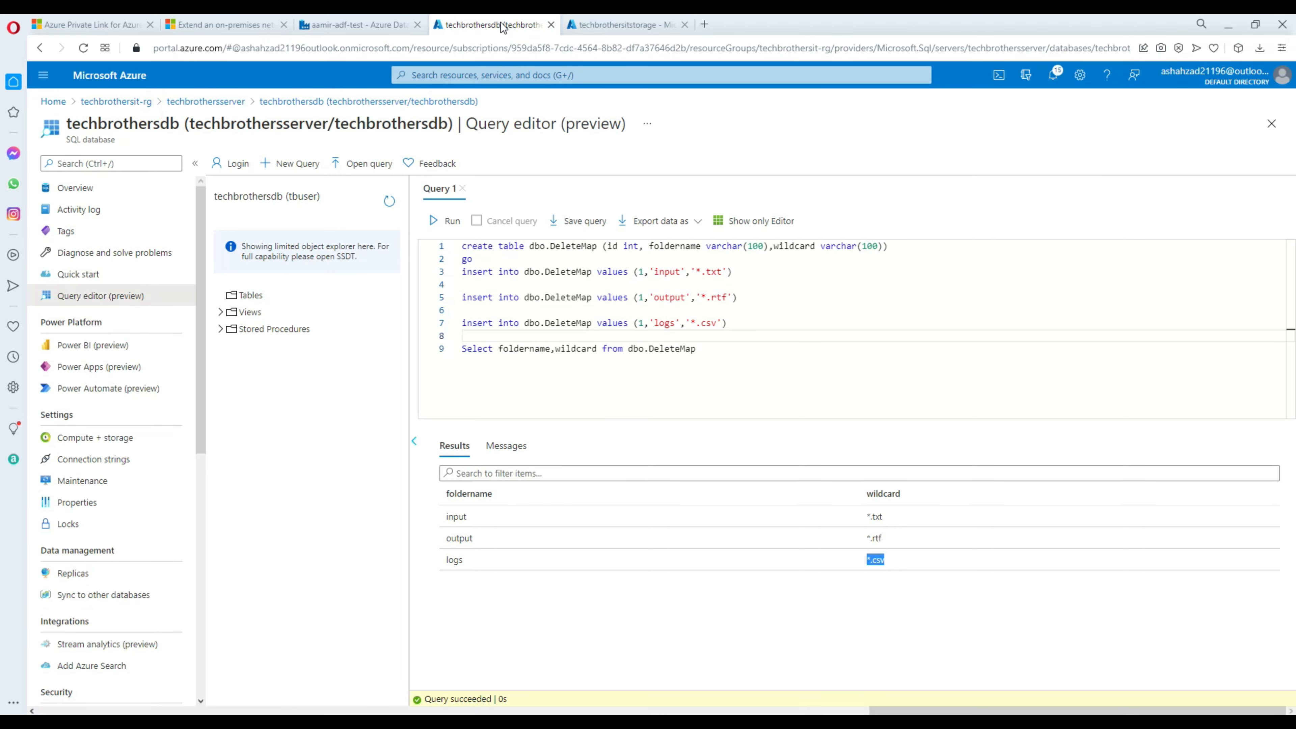
Try a debug run of pl_deletespecificfiles and close the pipeline validation output.
{"action": "left_click", "coordinate": [375, 26]}
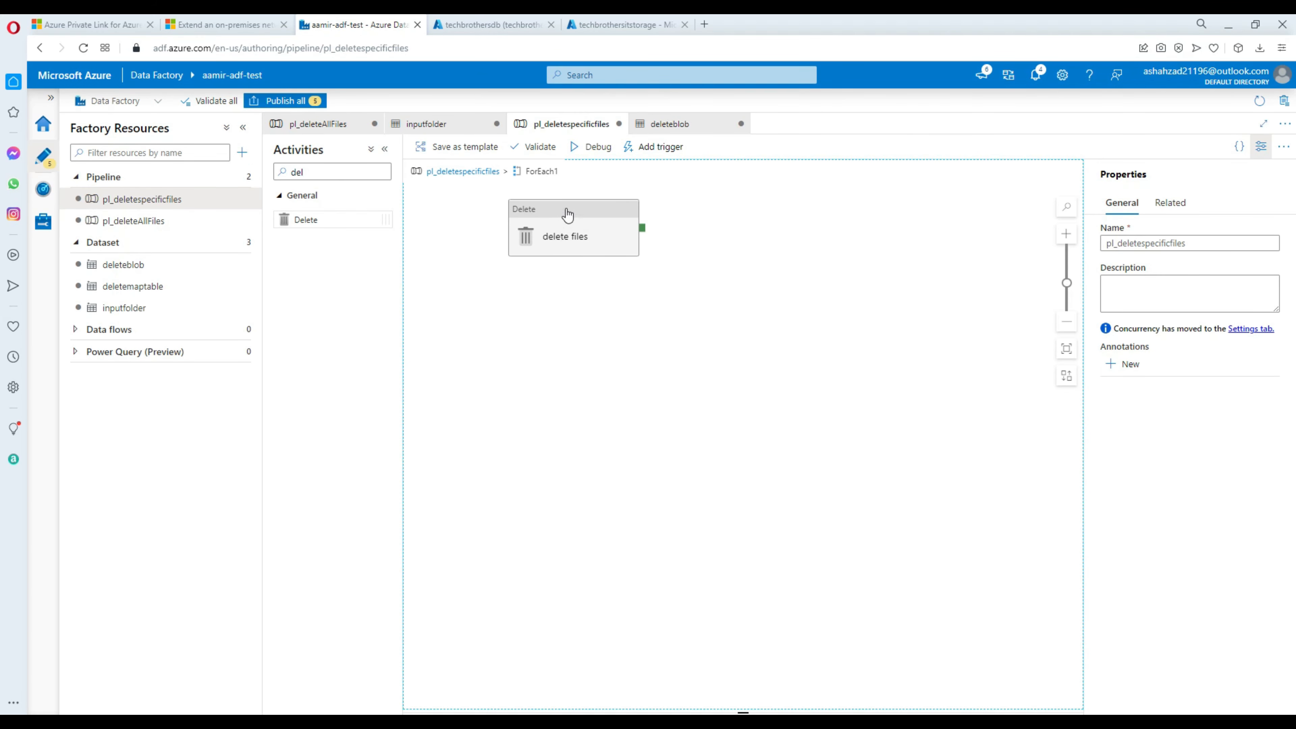
{"action": "left_click", "coordinate": [598, 148]}
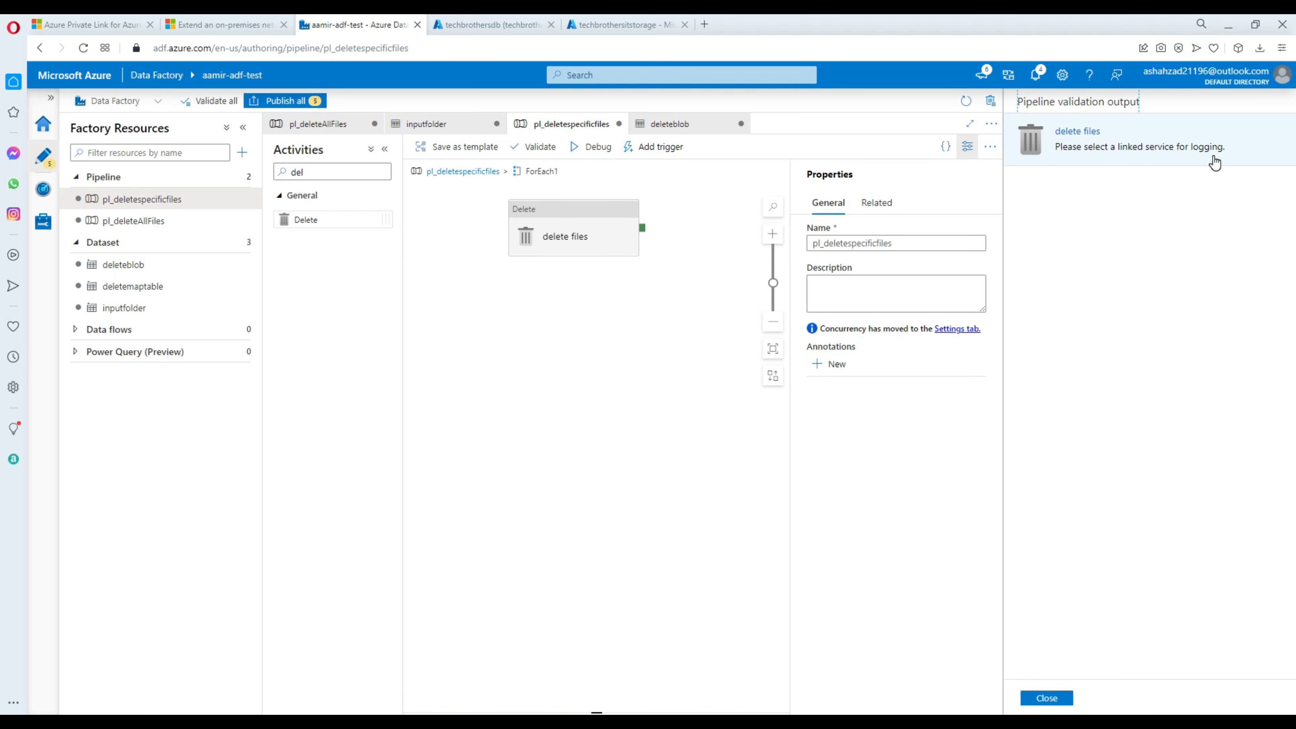
{"action": "left_click", "coordinate": [1045, 698]}
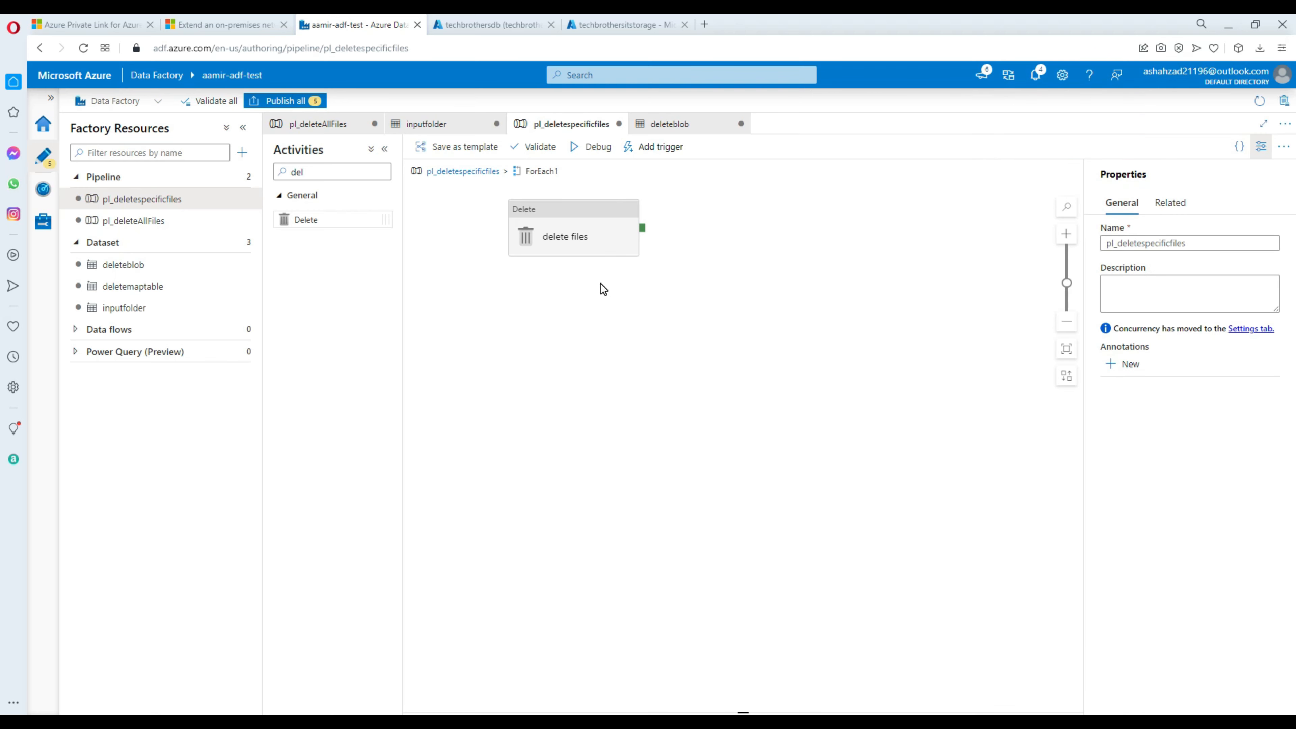
Set the delete files activity's logging account linked service to AzureBlobStorage1 and look through its folders for a log path.
{"action": "left_click", "coordinate": [578, 209]}
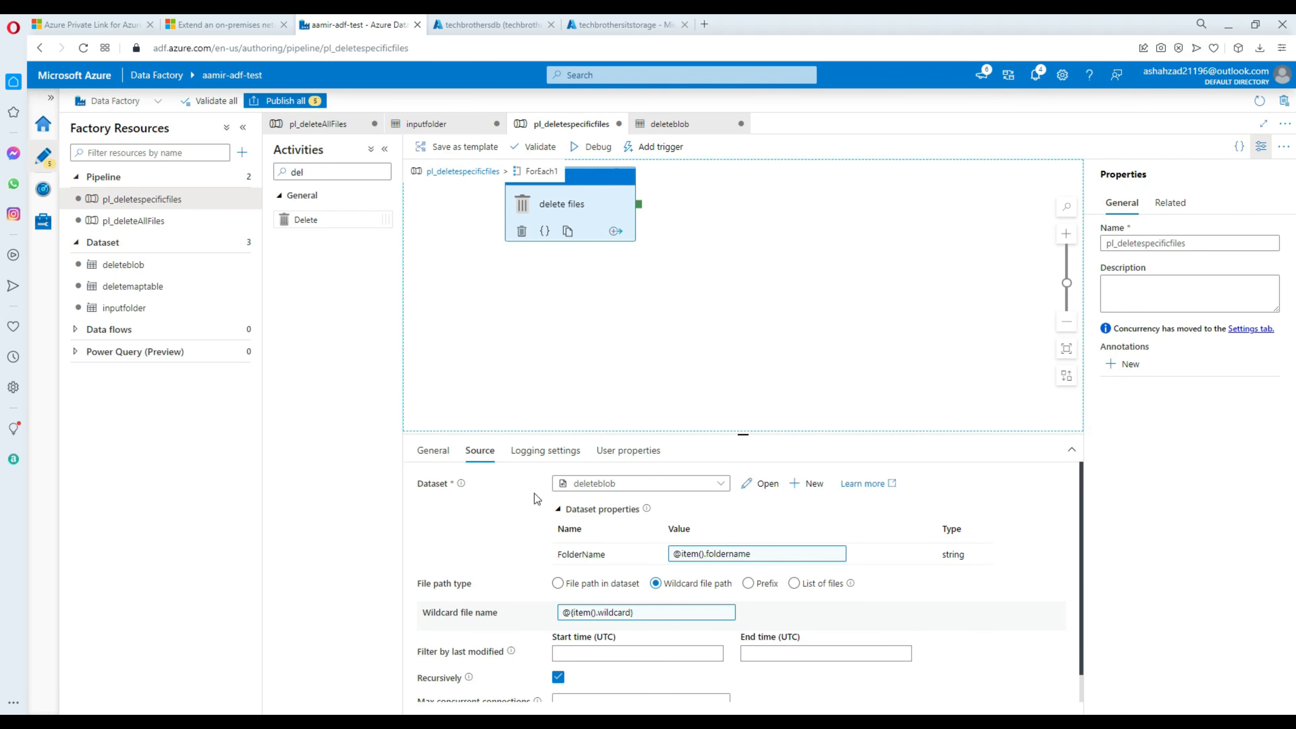
{"action": "left_click", "coordinate": [538, 451]}
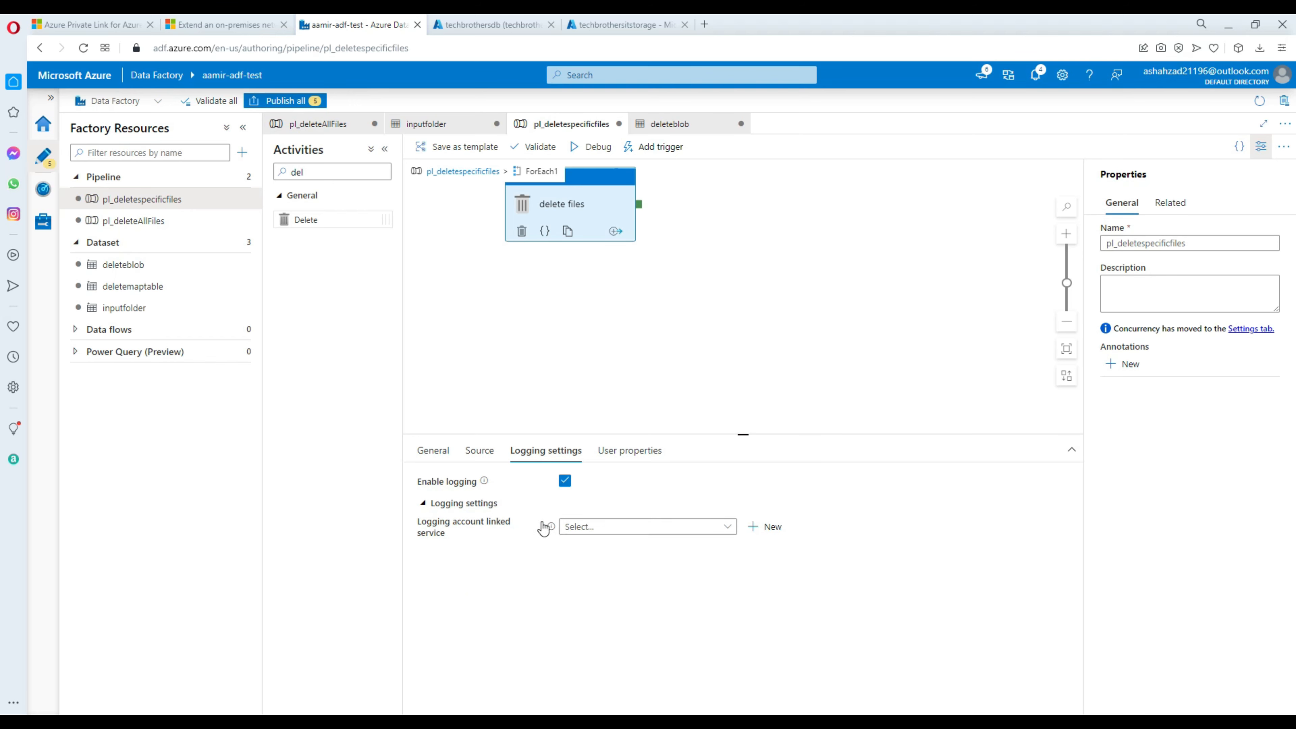
{"action": "left_click", "coordinate": [625, 531]}
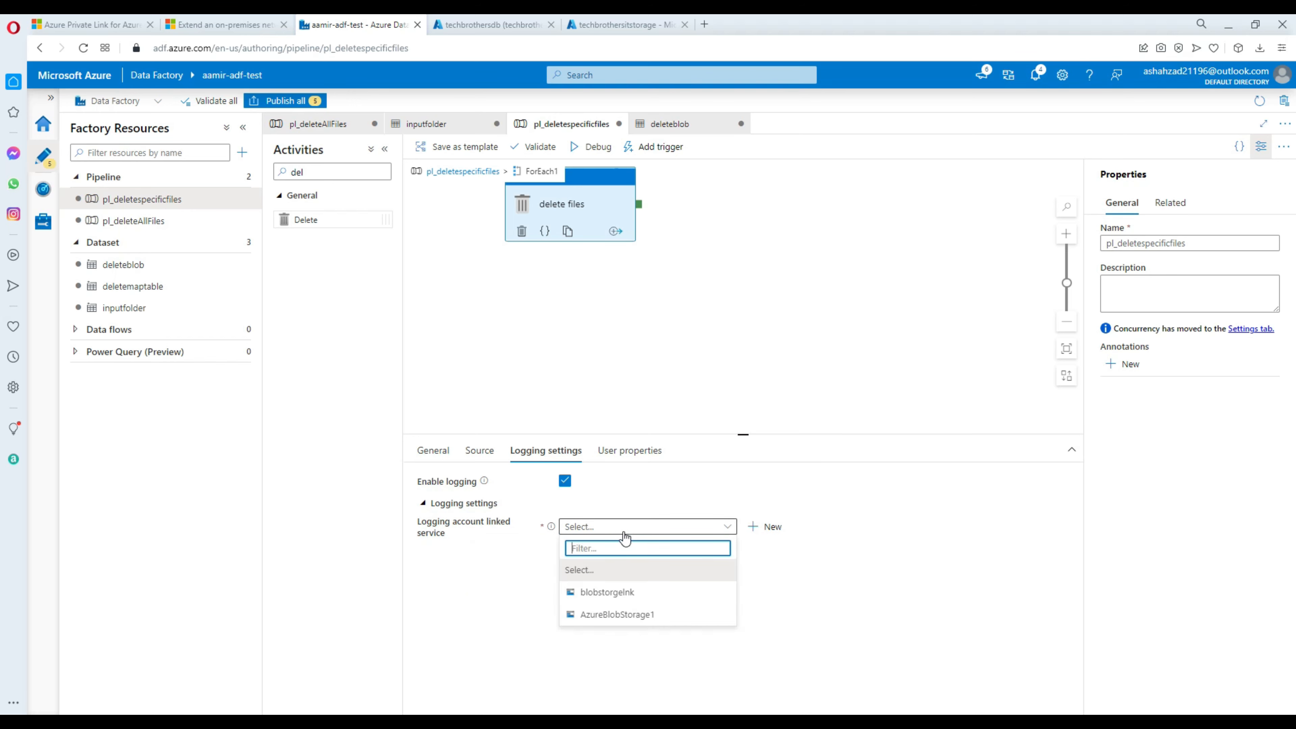
{"action": "left_click", "coordinate": [626, 617]}
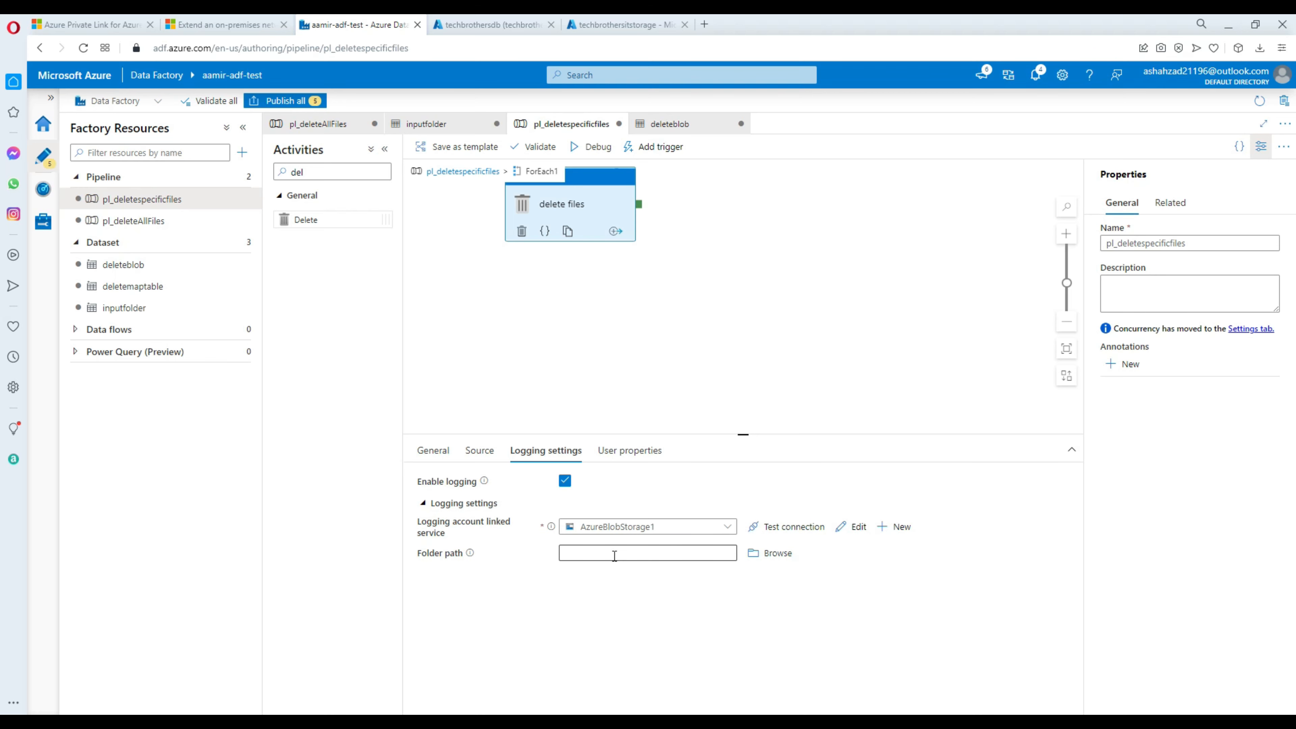
{"action": "left_click", "coordinate": [771, 554]}
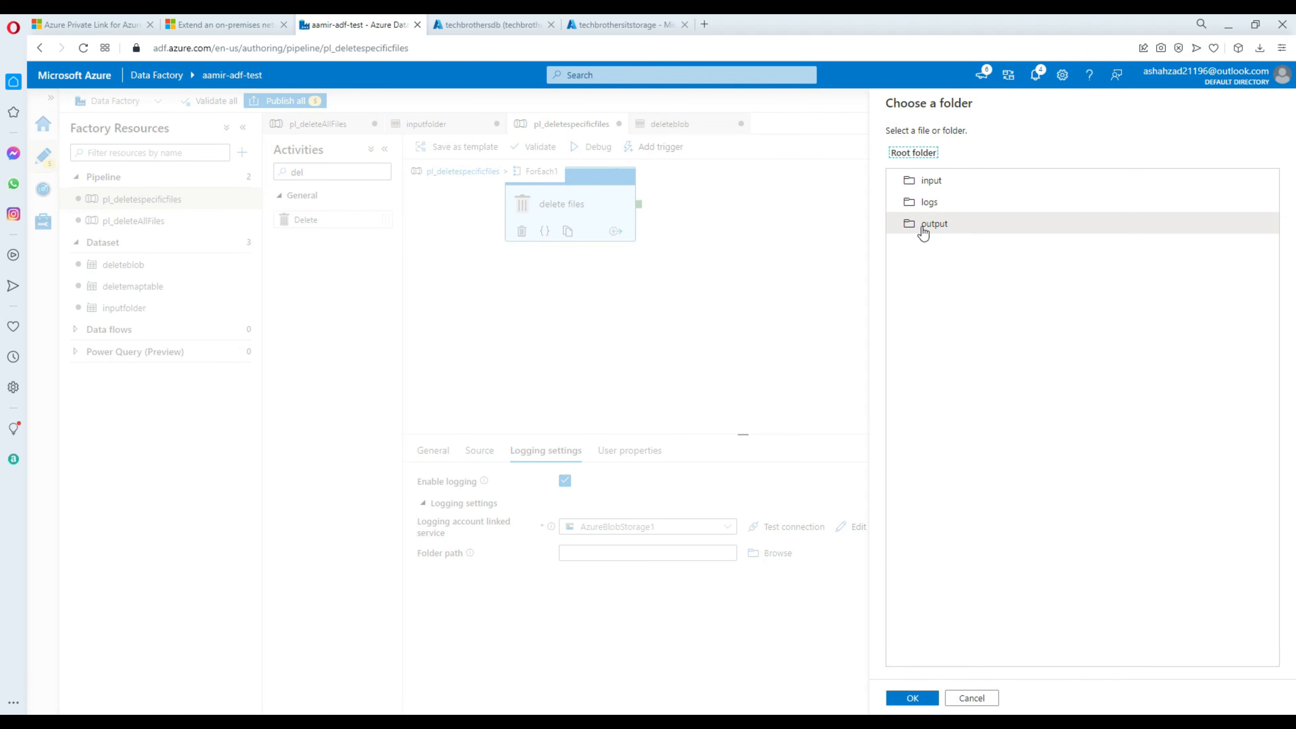
{"action": "left_click", "coordinate": [972, 697]}
Create a container named mylog in the techbrothersitstorage account and check the logs row in the DeleteMap results.
{"action": "left_click", "coordinate": [593, 23]}
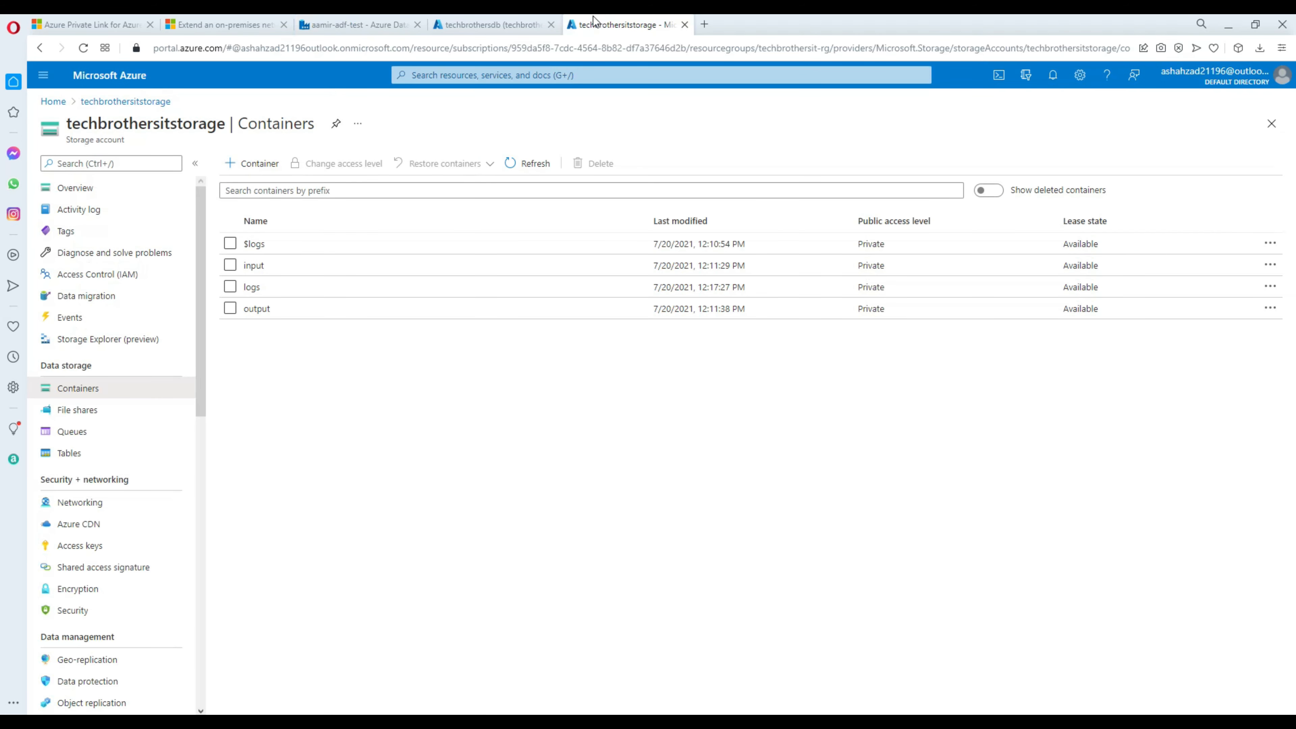
{"action": "left_click", "coordinate": [254, 163]}
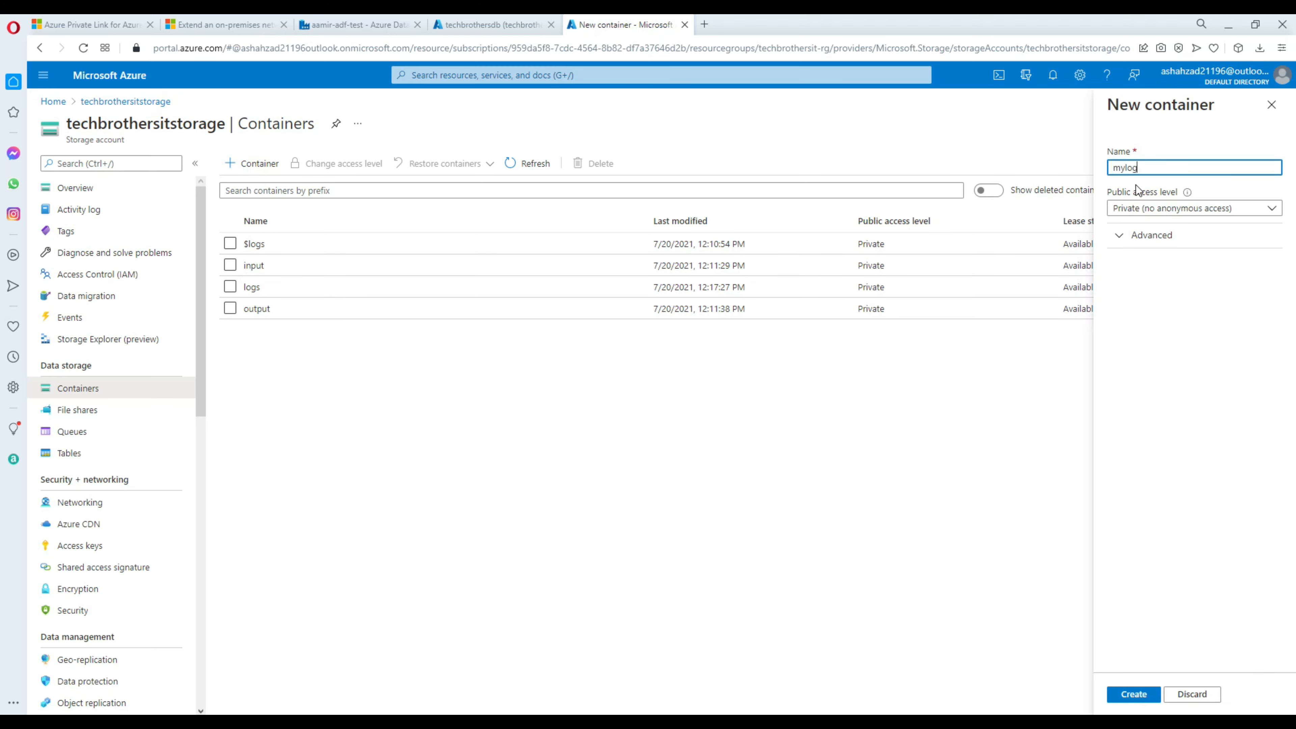
{"action": "left_click", "coordinate": [1133, 697]}
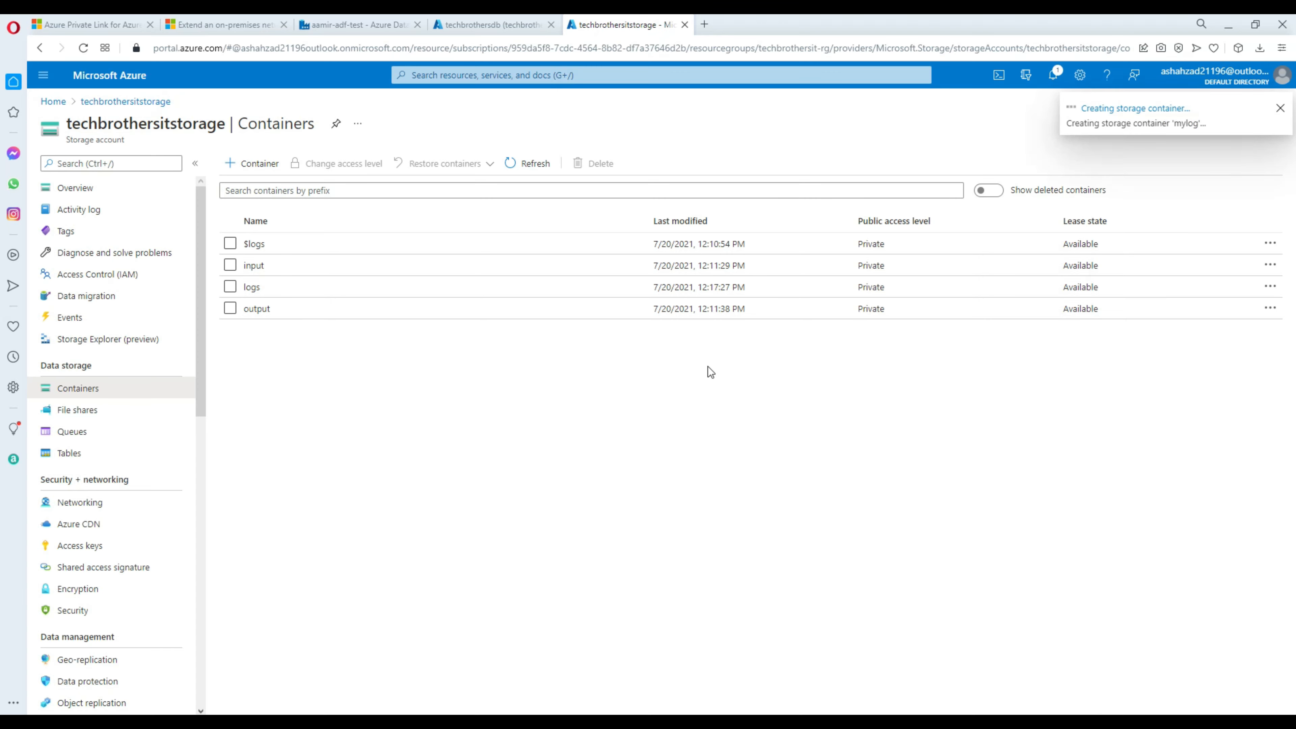
{"action": "left_click", "coordinate": [485, 27]}
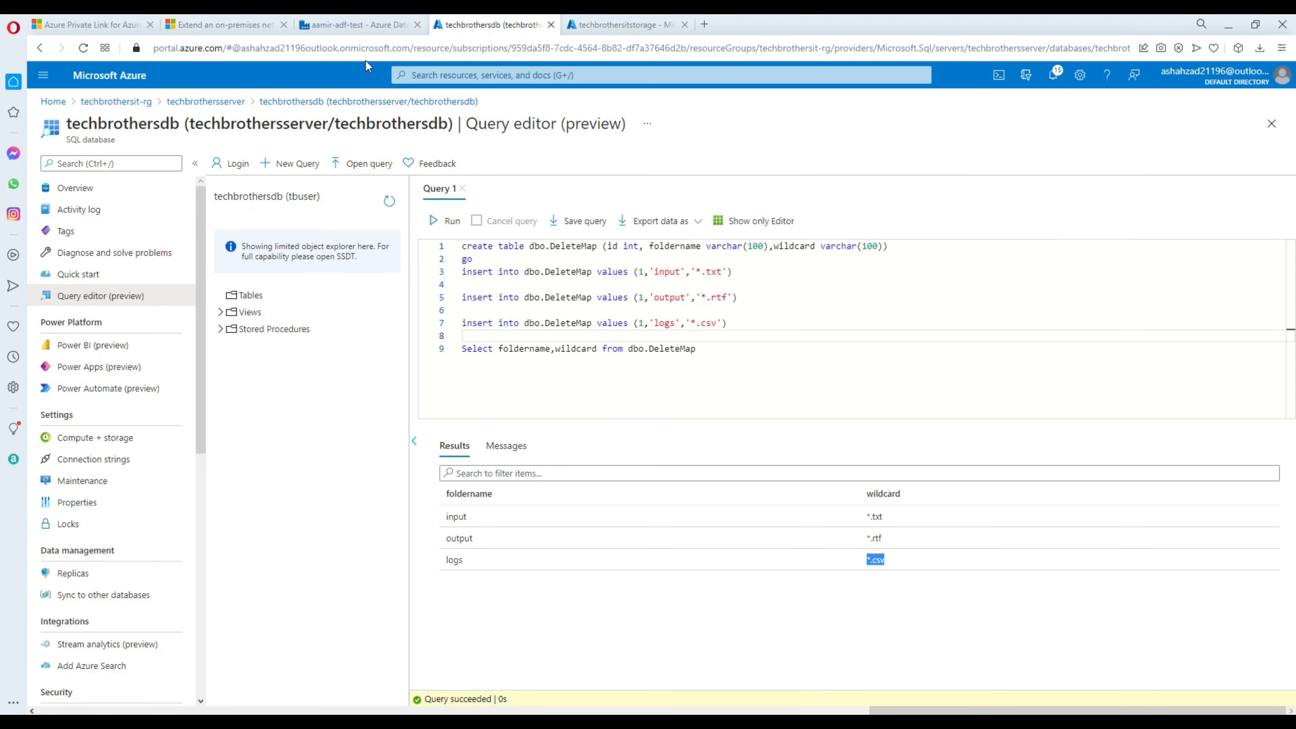
{"action": "double_click", "coordinate": [454, 560]}
Set the delete files activity's logging folder path to mylog and start a debug run of pl_deletespecificfiles.
{"action": "left_click", "coordinate": [387, 30]}
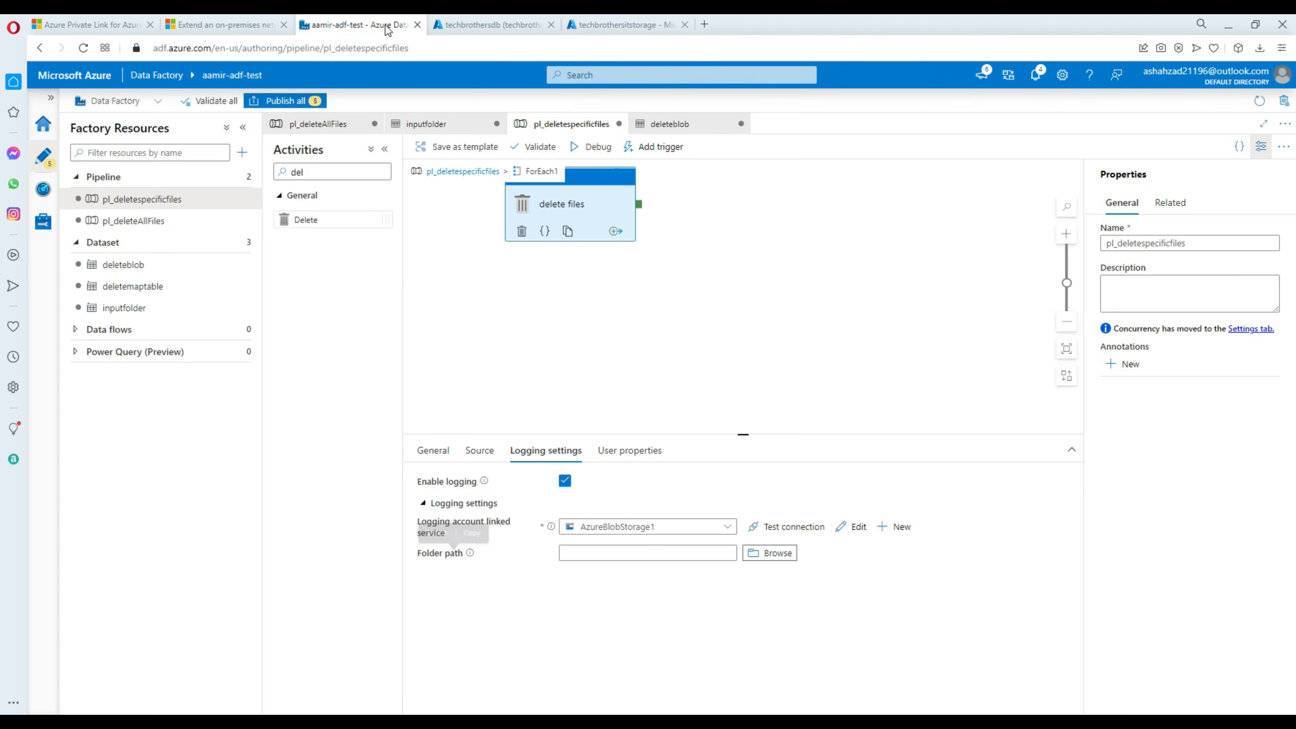
{"action": "left_click", "coordinate": [825, 283]}
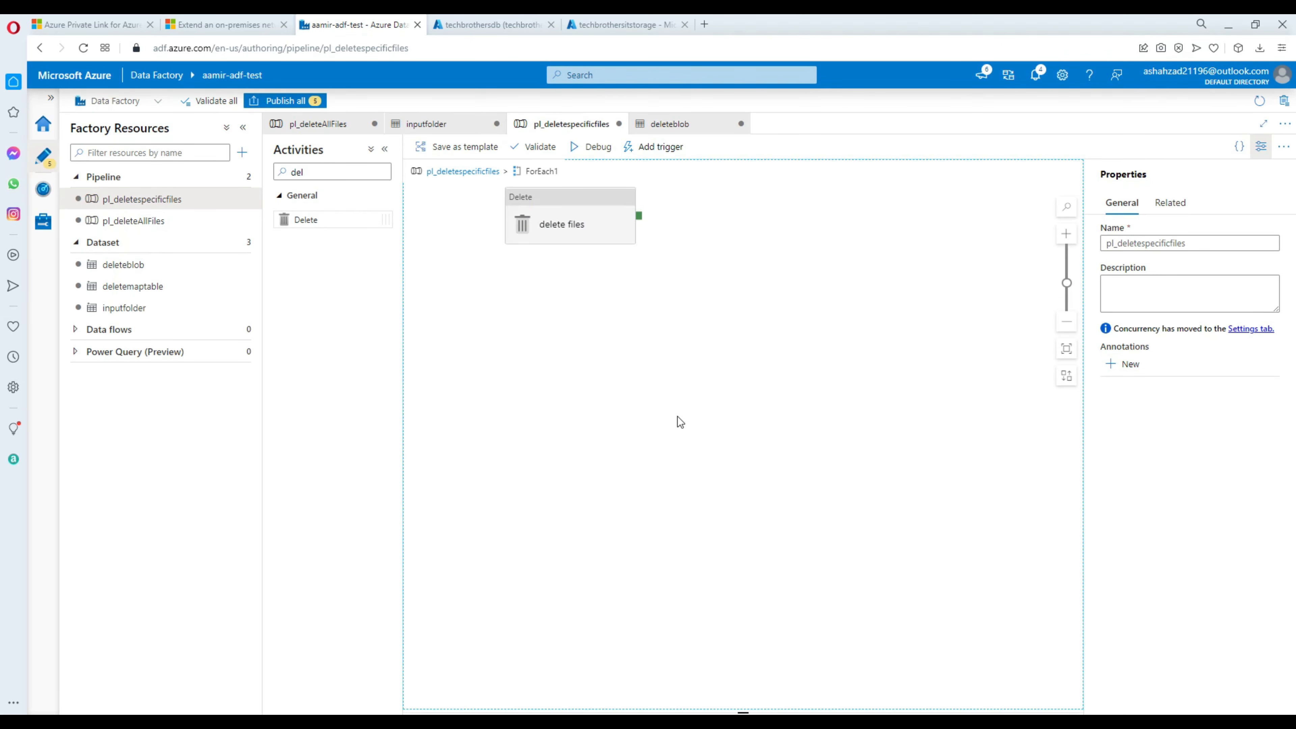
{"action": "left_click", "coordinate": [592, 214]}
{"action": "left_click", "coordinate": [770, 553]}
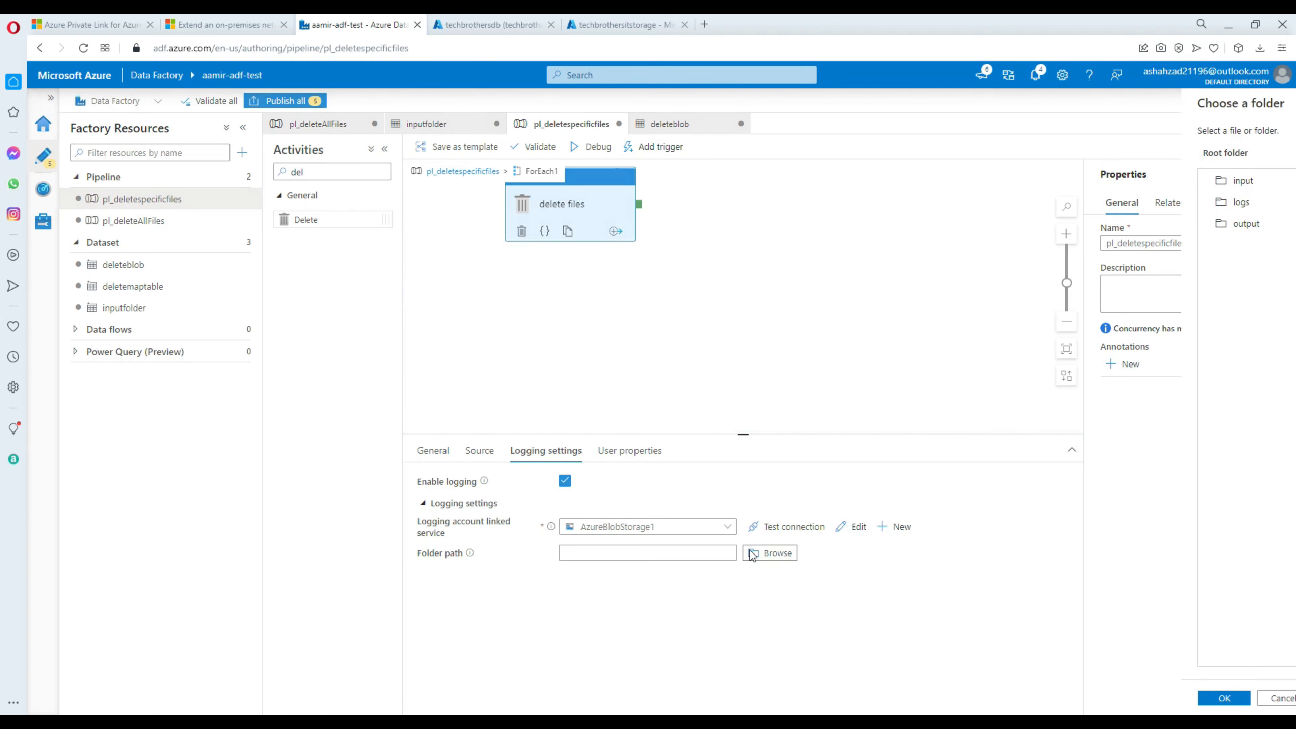
{"action": "double_click", "coordinate": [932, 181]}
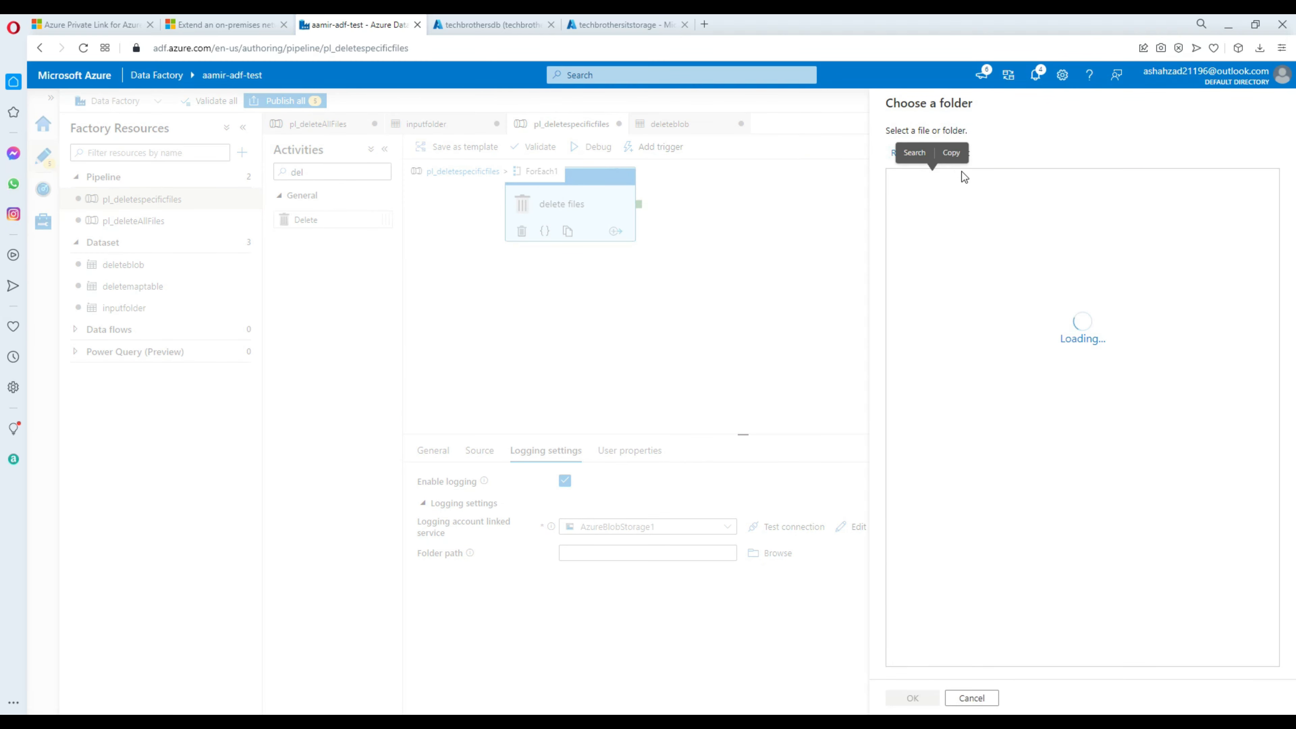
{"action": "left_click", "coordinate": [895, 155]}
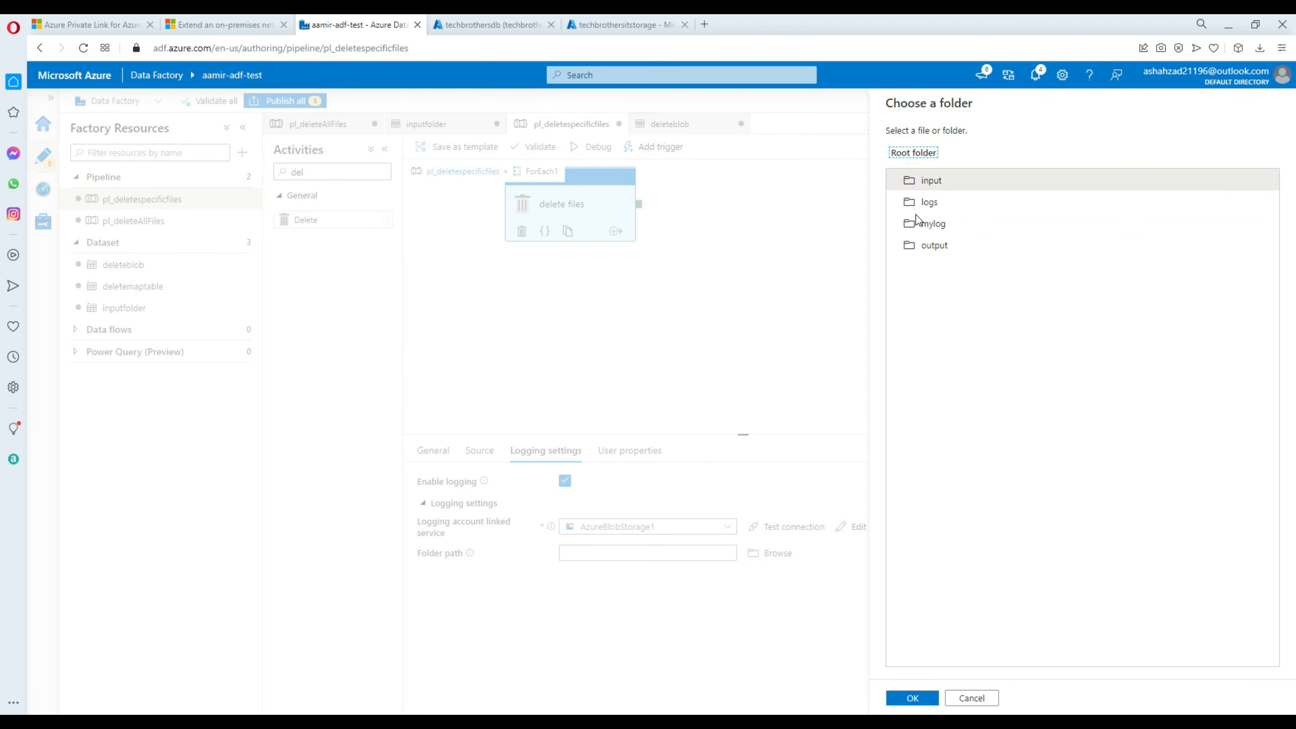
{"action": "left_click", "coordinate": [947, 225]}
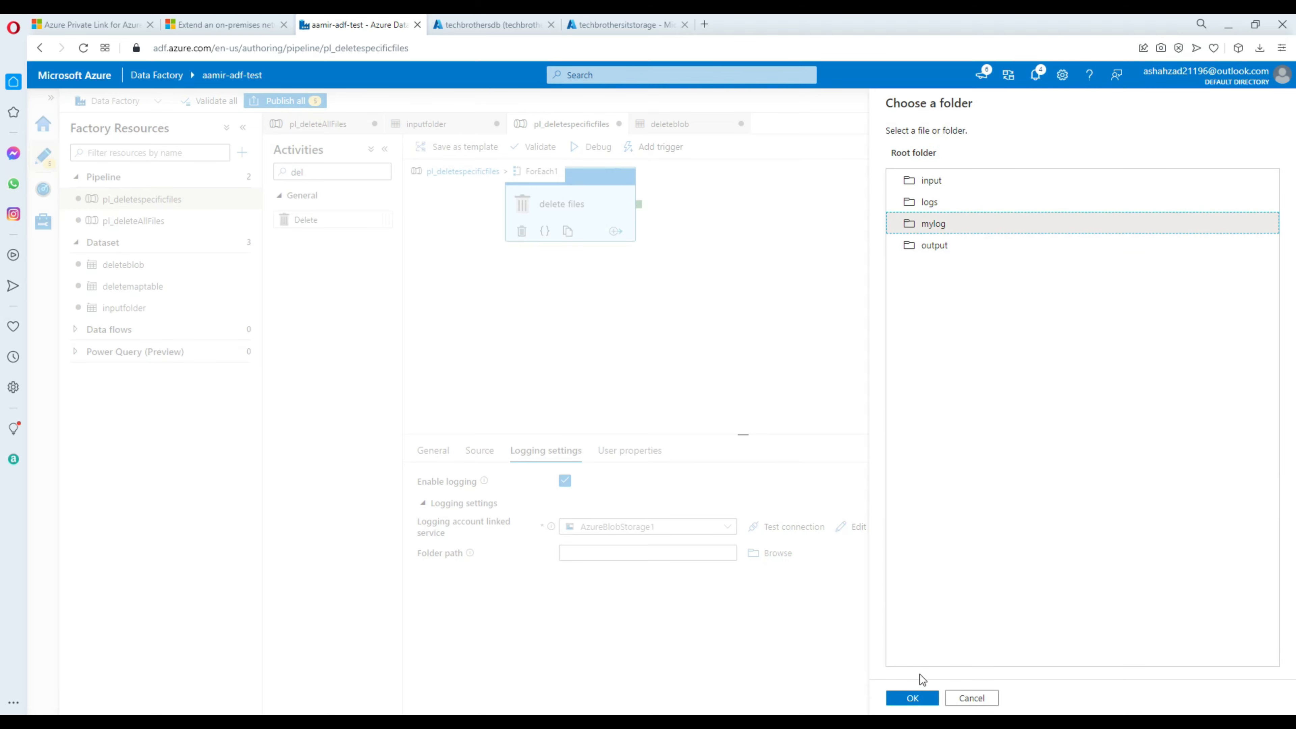
{"action": "left_click", "coordinate": [911, 698]}
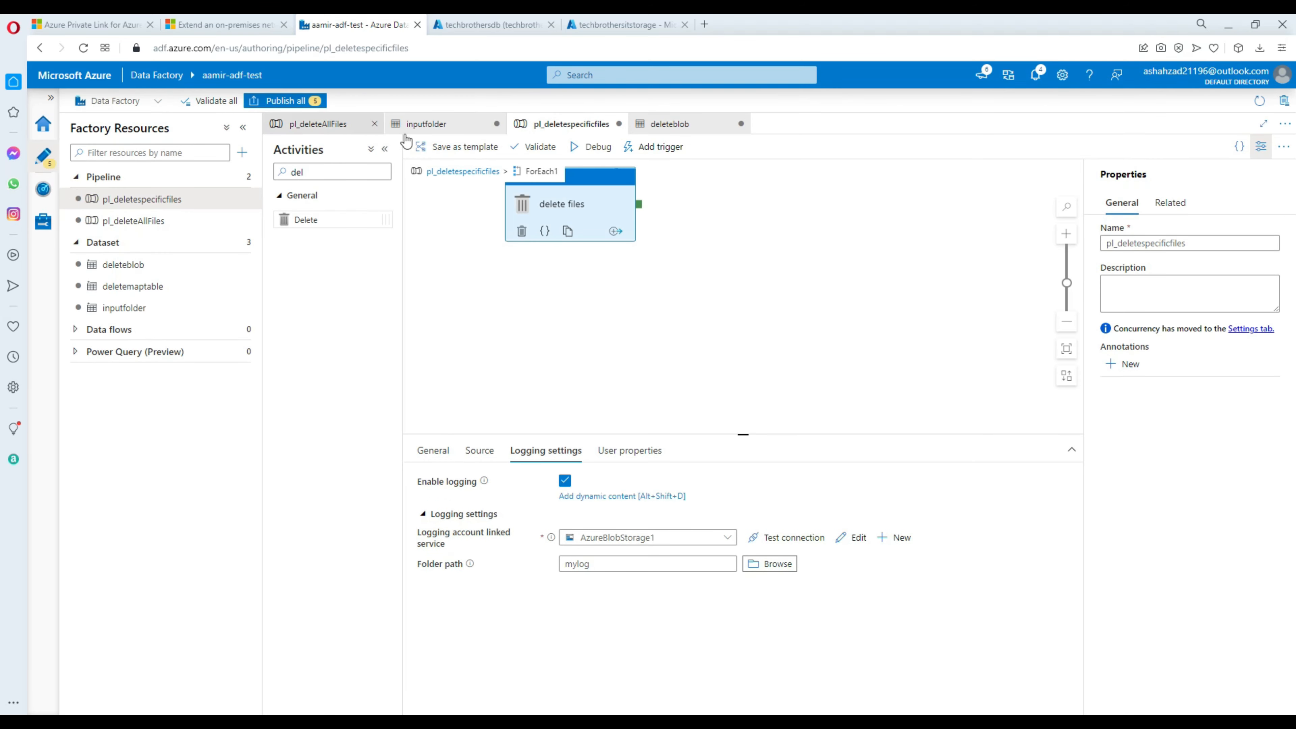
{"action": "left_click", "coordinate": [597, 147]}
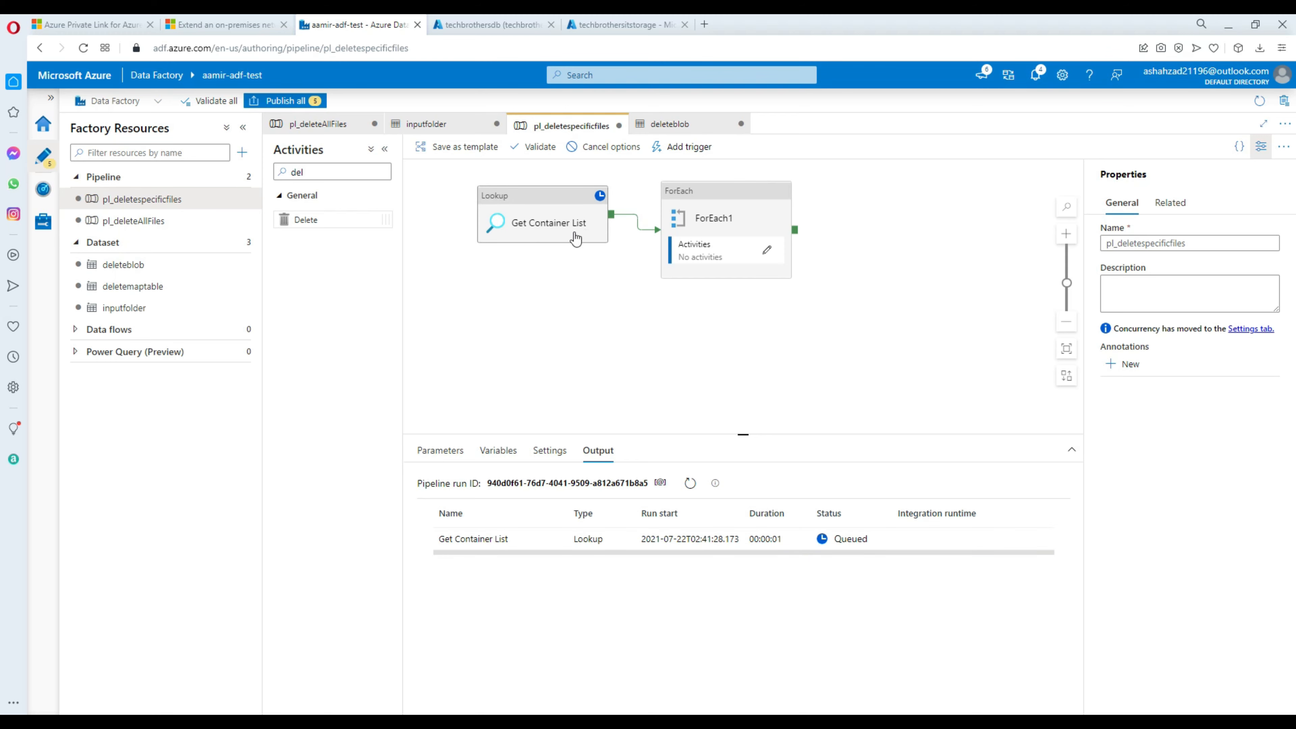
{"action": "left_click", "coordinate": [542, 220]}
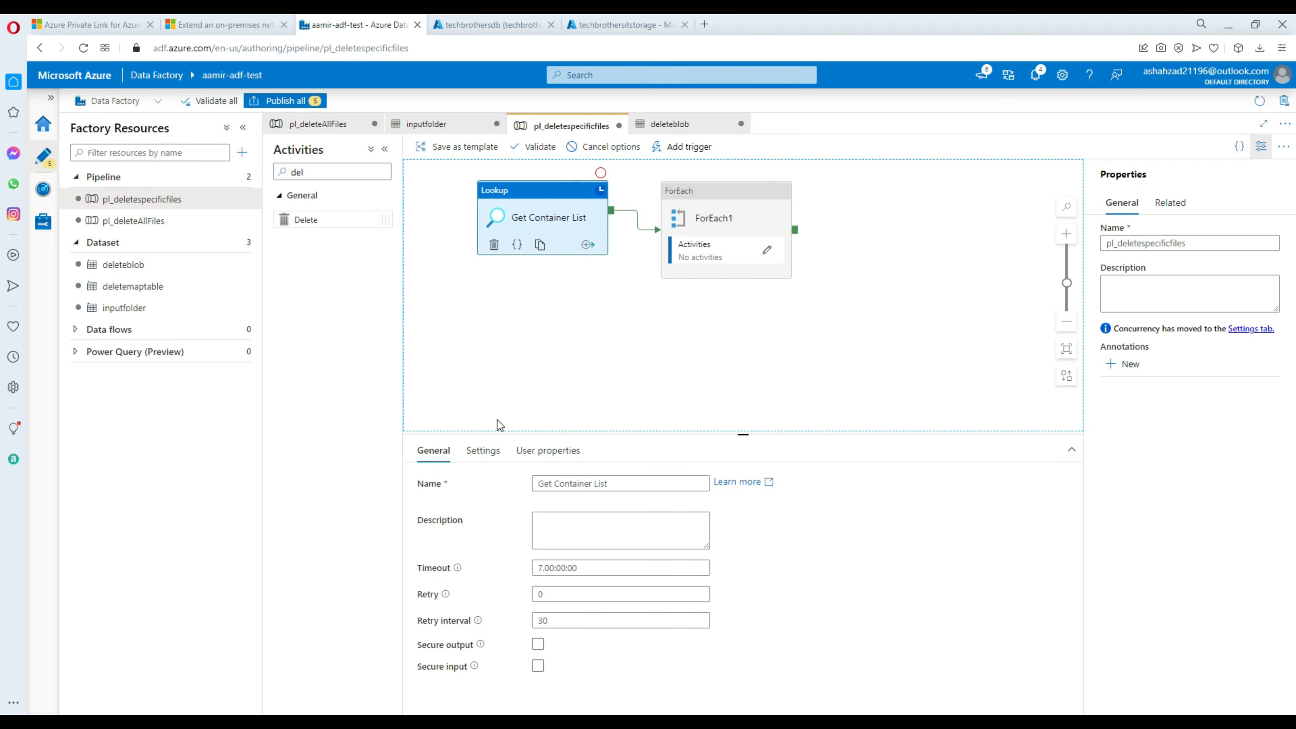
Review the folder name and wildcard pairs for input, output and logs in the DeleteMap query results.
{"action": "left_click", "coordinate": [516, 28]}
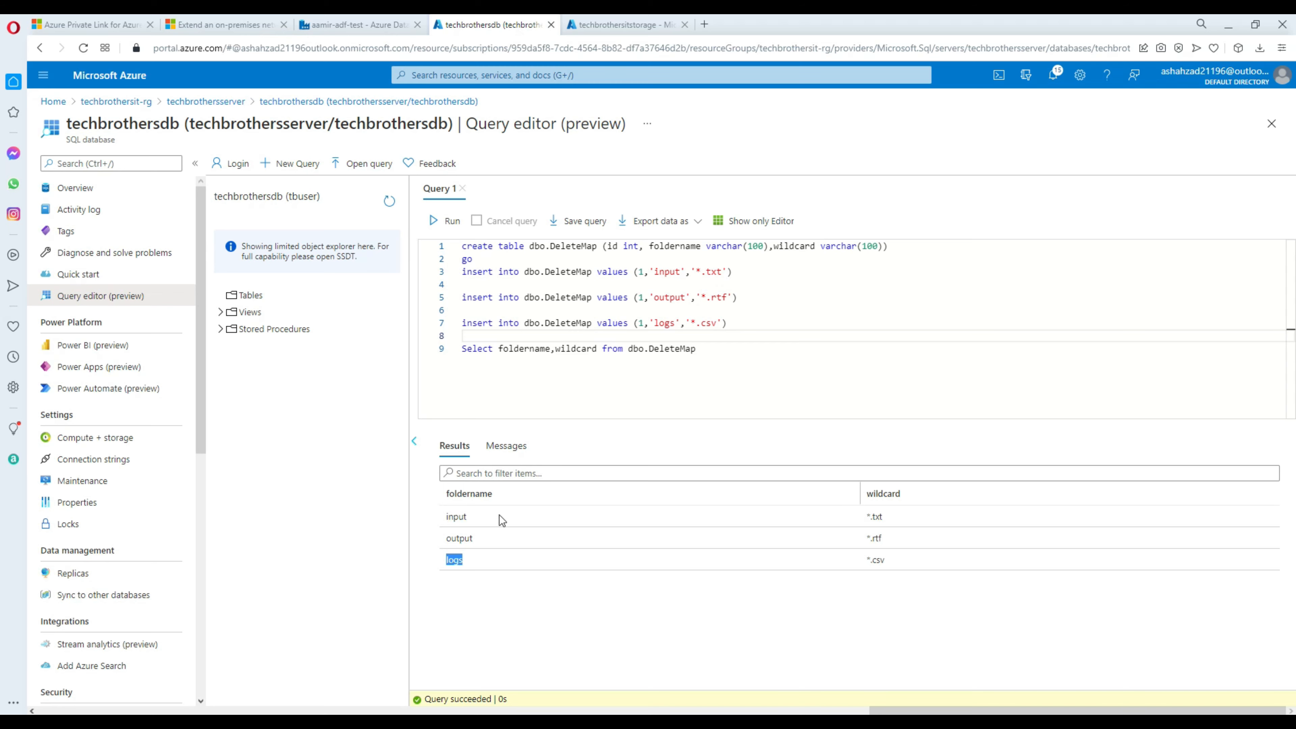
{"action": "left_click", "coordinate": [464, 518]}
{"action": "left_click_drag", "start_coordinate": [447, 521], "coordinate": [920, 564]}
{"action": "left_click", "coordinate": [455, 517]}
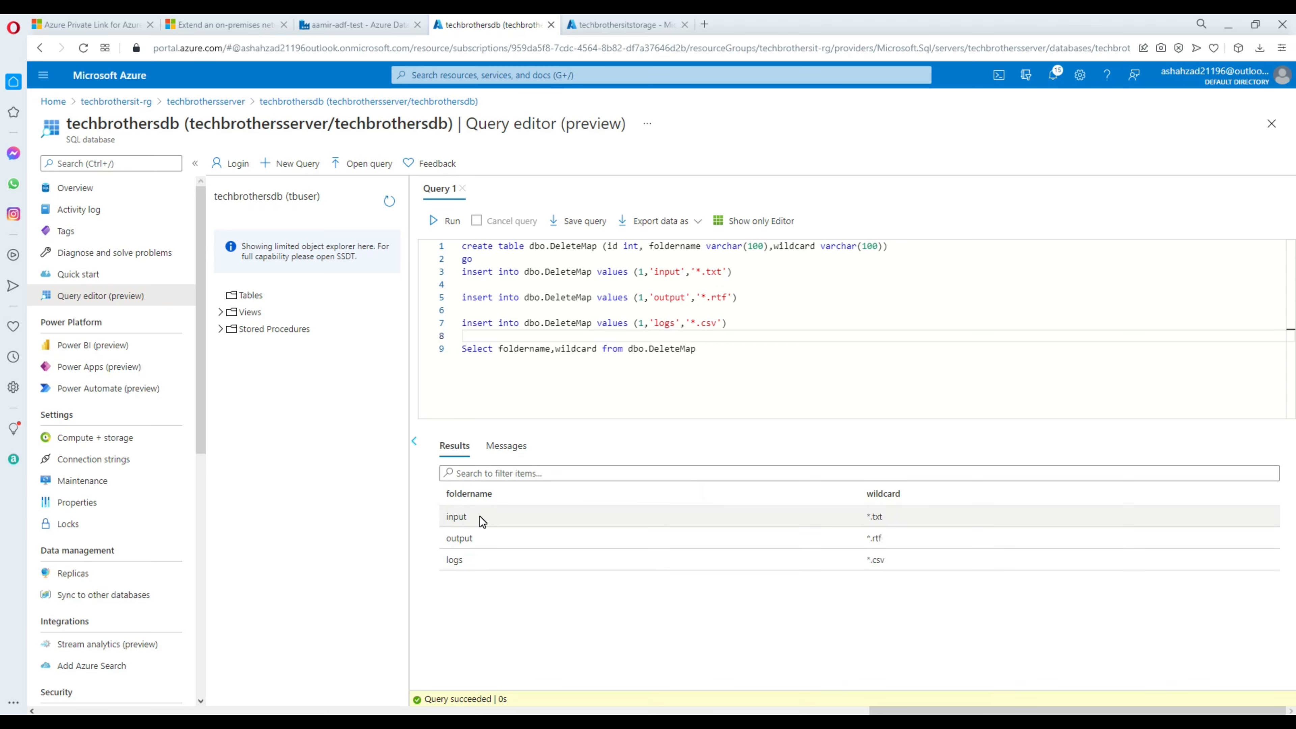
{"action": "left_click_drag", "start_coordinate": [447, 515], "coordinate": [893, 520]}
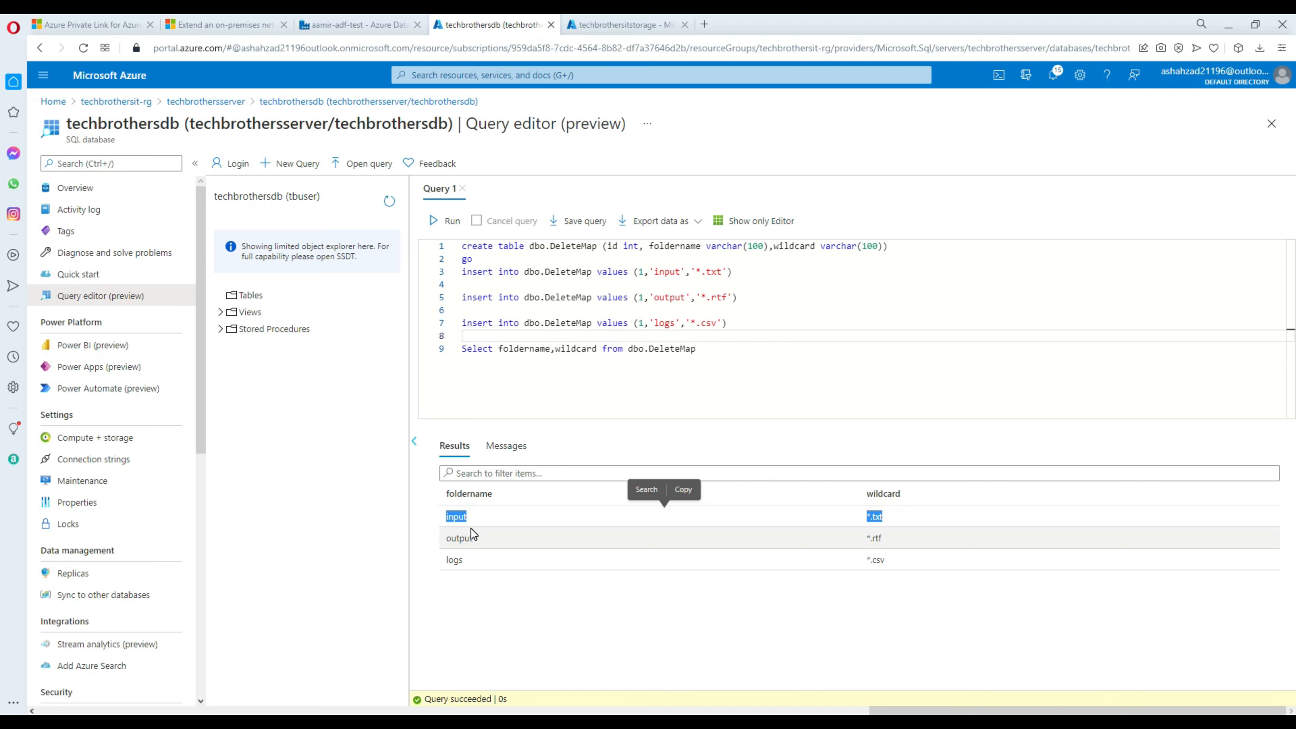
{"action": "left_click", "coordinate": [458, 516]}
{"action": "double_click", "coordinate": [457, 517]}
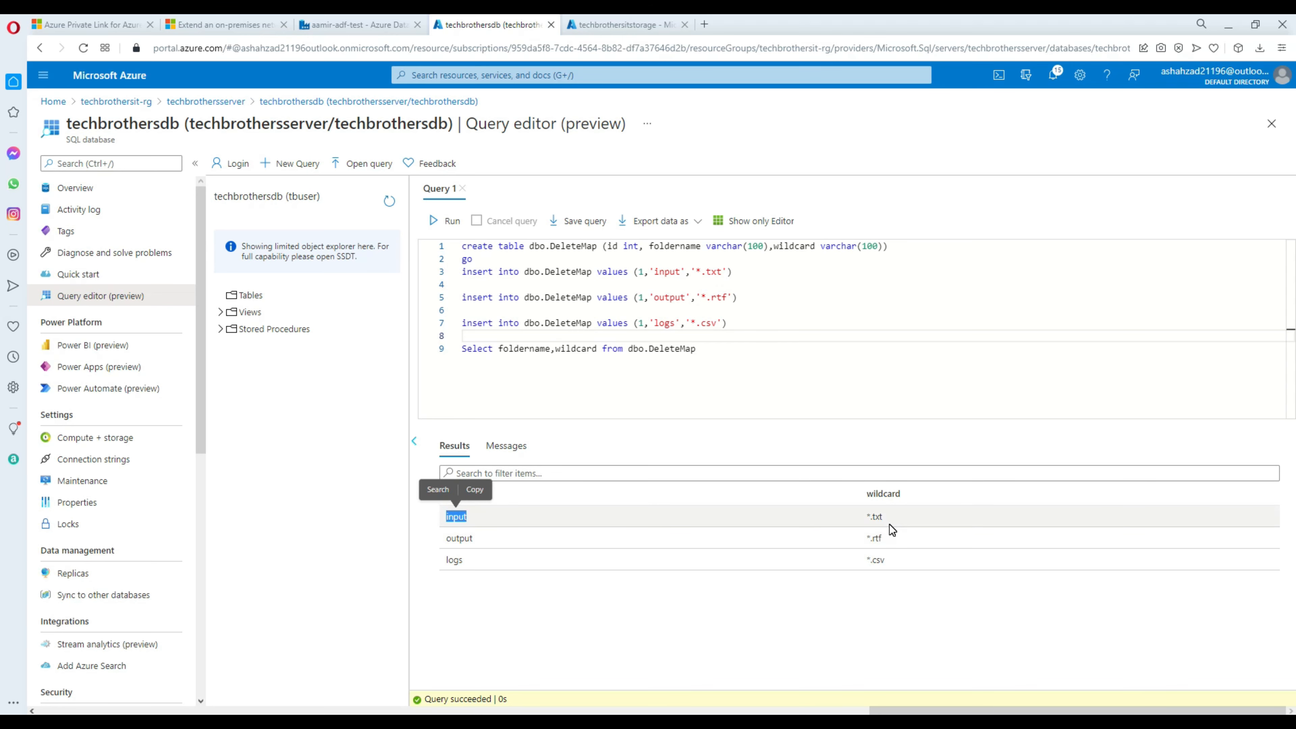
{"action": "double_click", "coordinate": [874, 516]}
{"action": "left_click", "coordinate": [469, 548]}
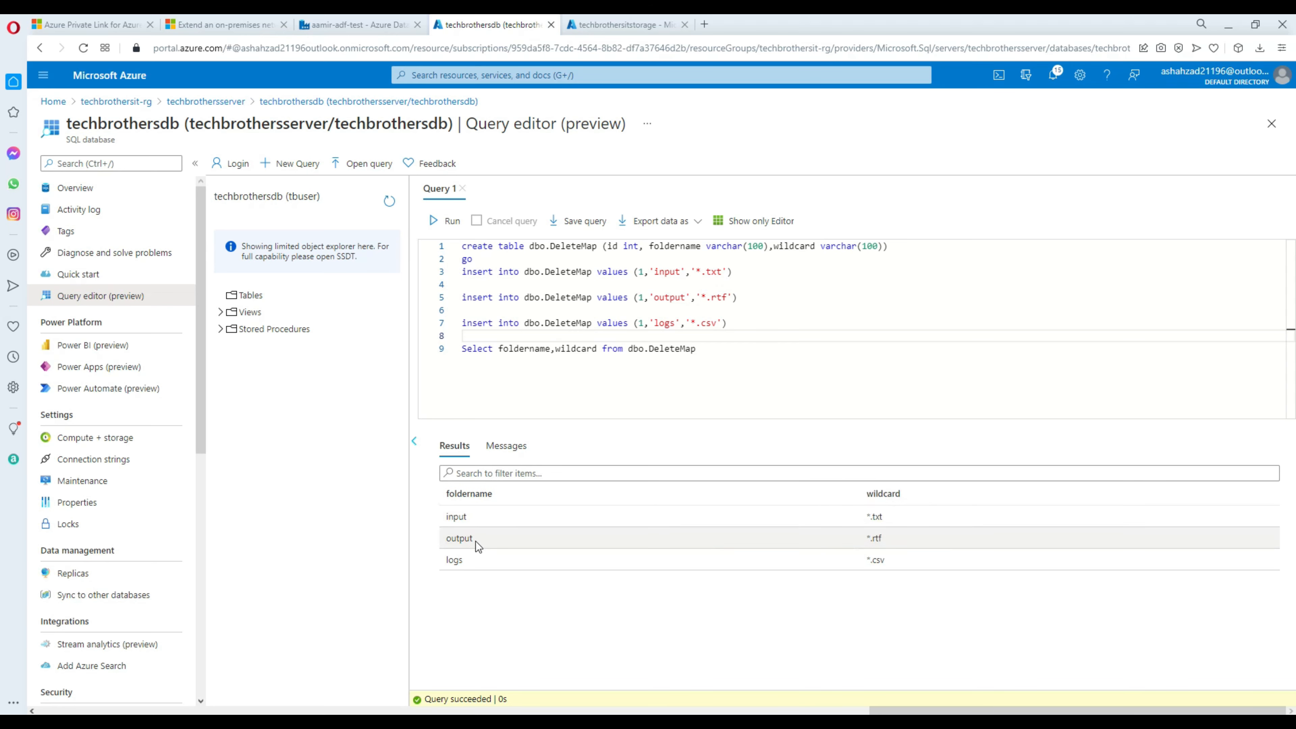
{"action": "double_click", "coordinate": [460, 538]}
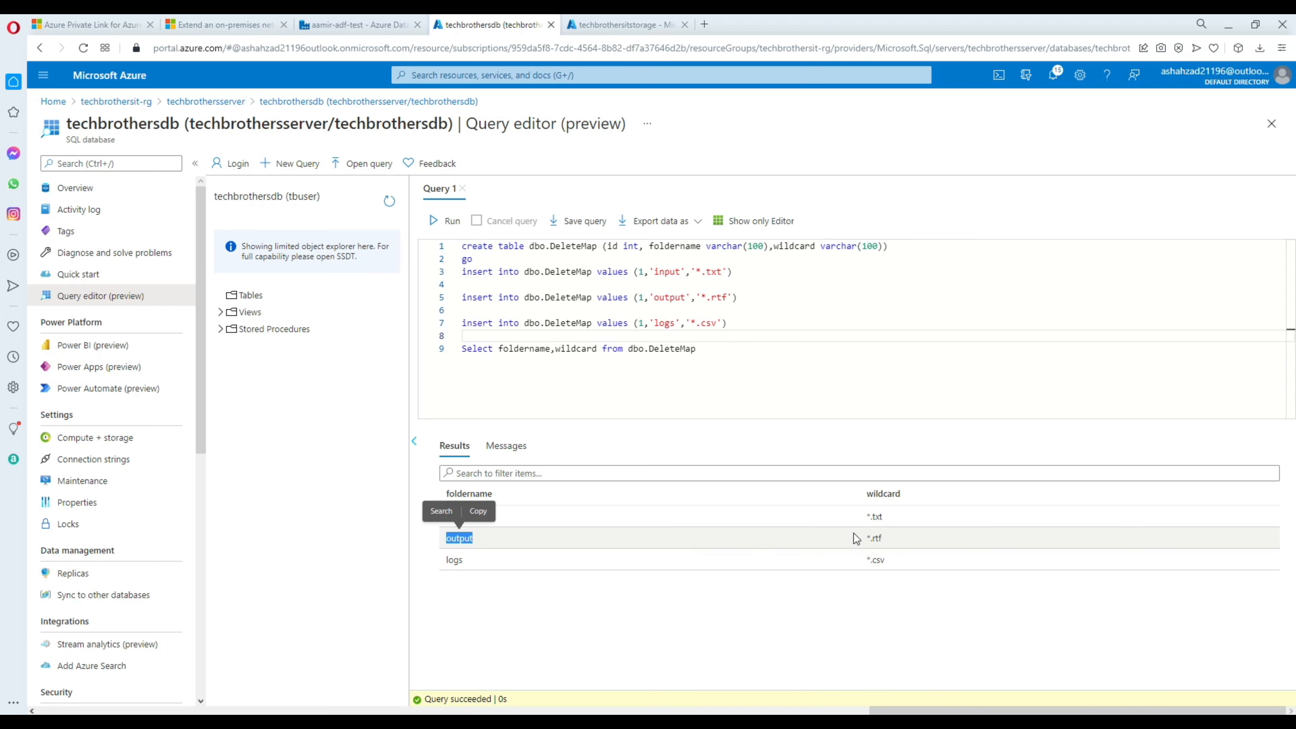
{"action": "double_click", "coordinate": [873, 538]}
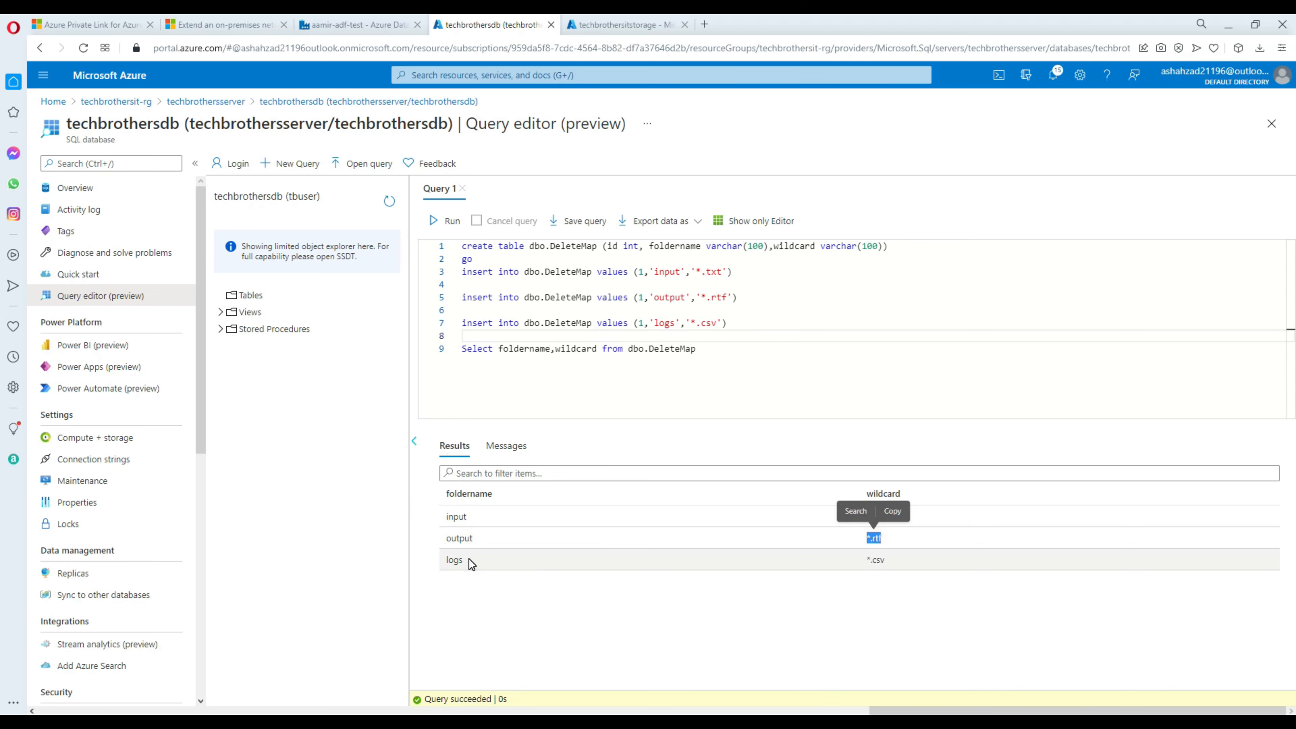
{"action": "double_click", "coordinate": [455, 560]}
{"action": "double_click", "coordinate": [874, 560]}
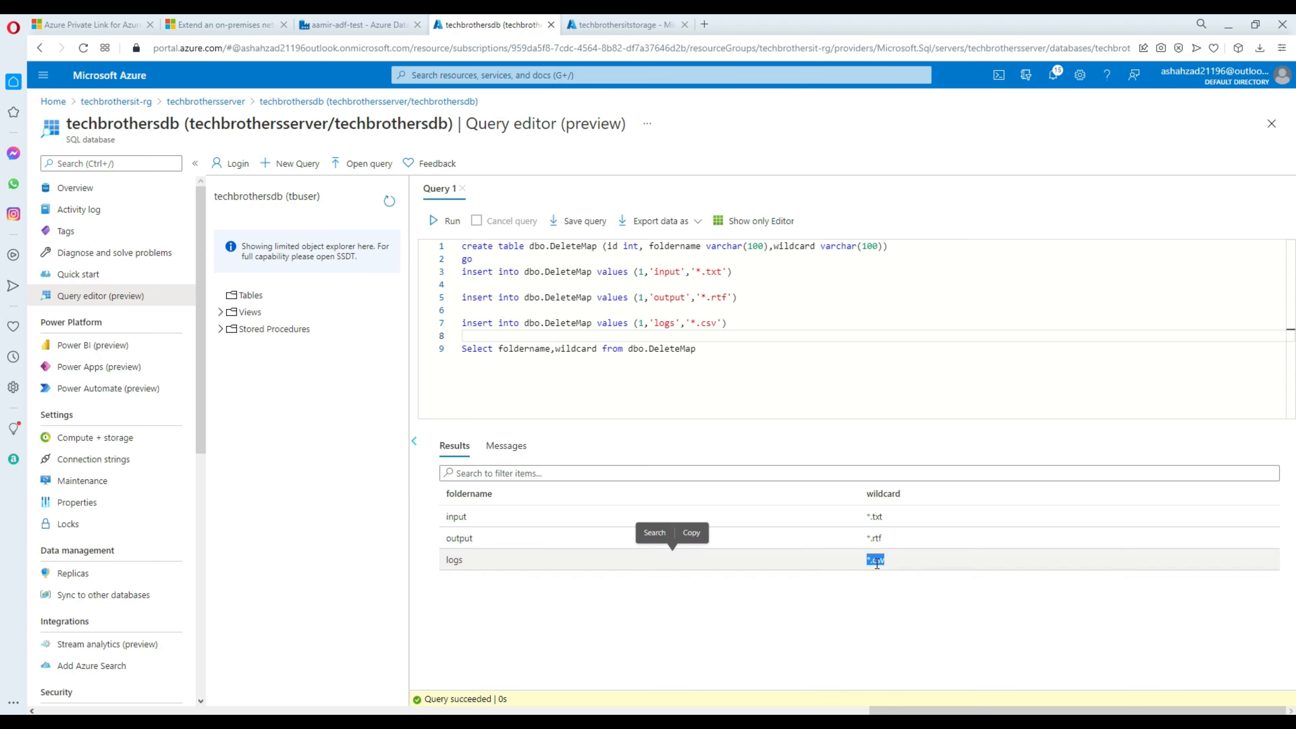
{"action": "left_click", "coordinate": [875, 561]}
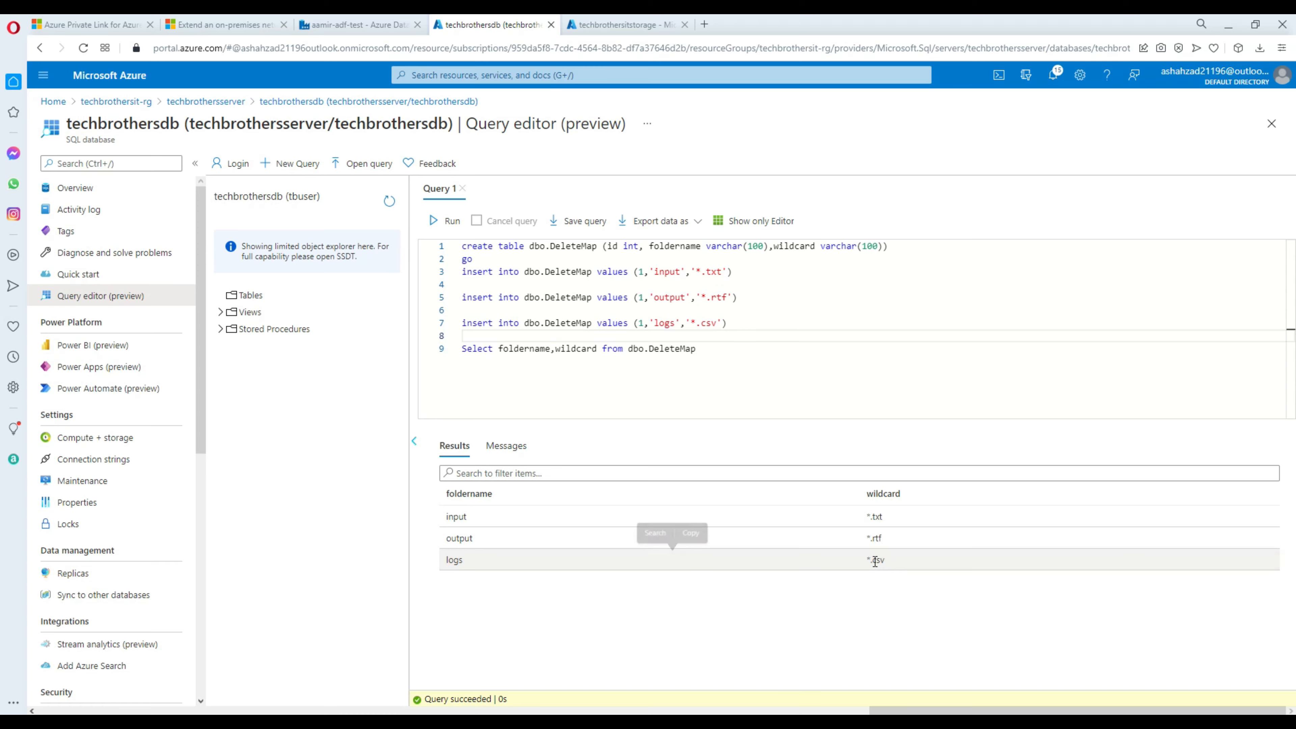
Check the run status of Get Container List and ForEach1, and look over the Delete1 activity in pl_deleteAllFiles.
{"action": "left_click", "coordinate": [603, 28]}
{"action": "left_click", "coordinate": [369, 28]}
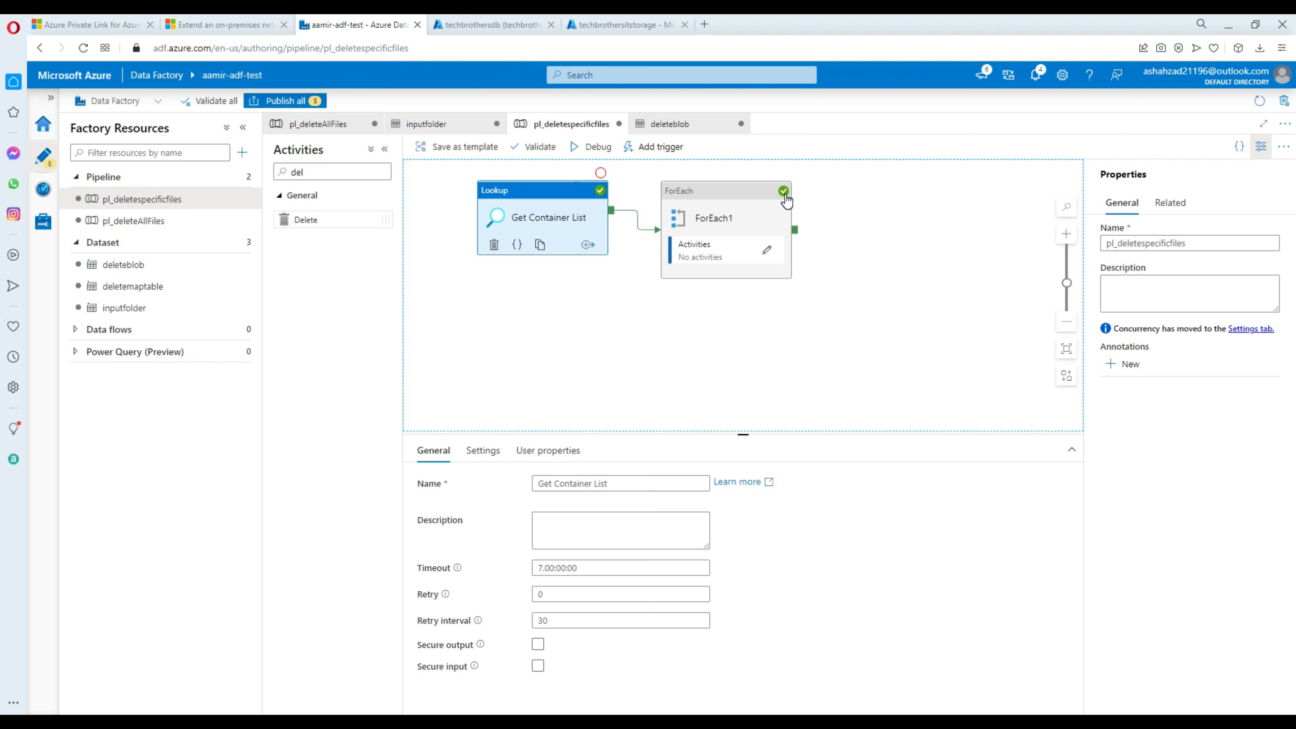
{"action": "left_click", "coordinate": [722, 202]}
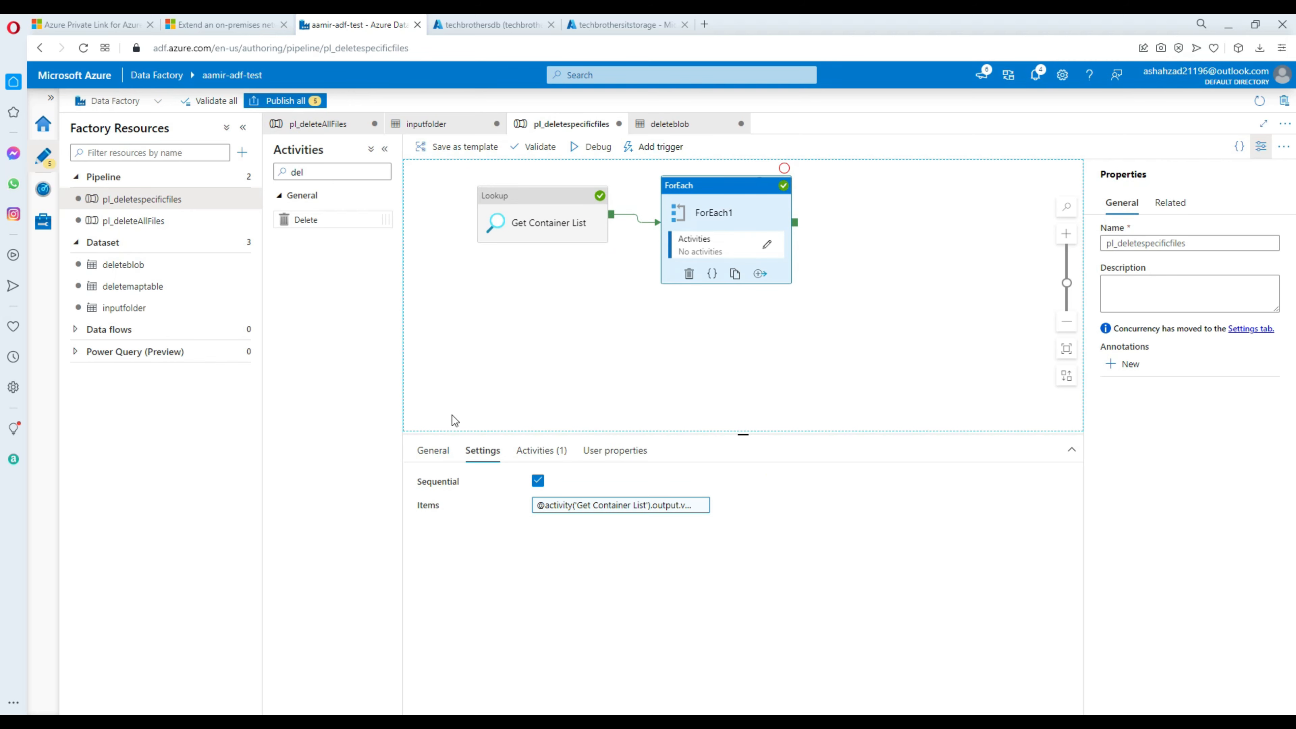
{"action": "left_click", "coordinate": [433, 450]}
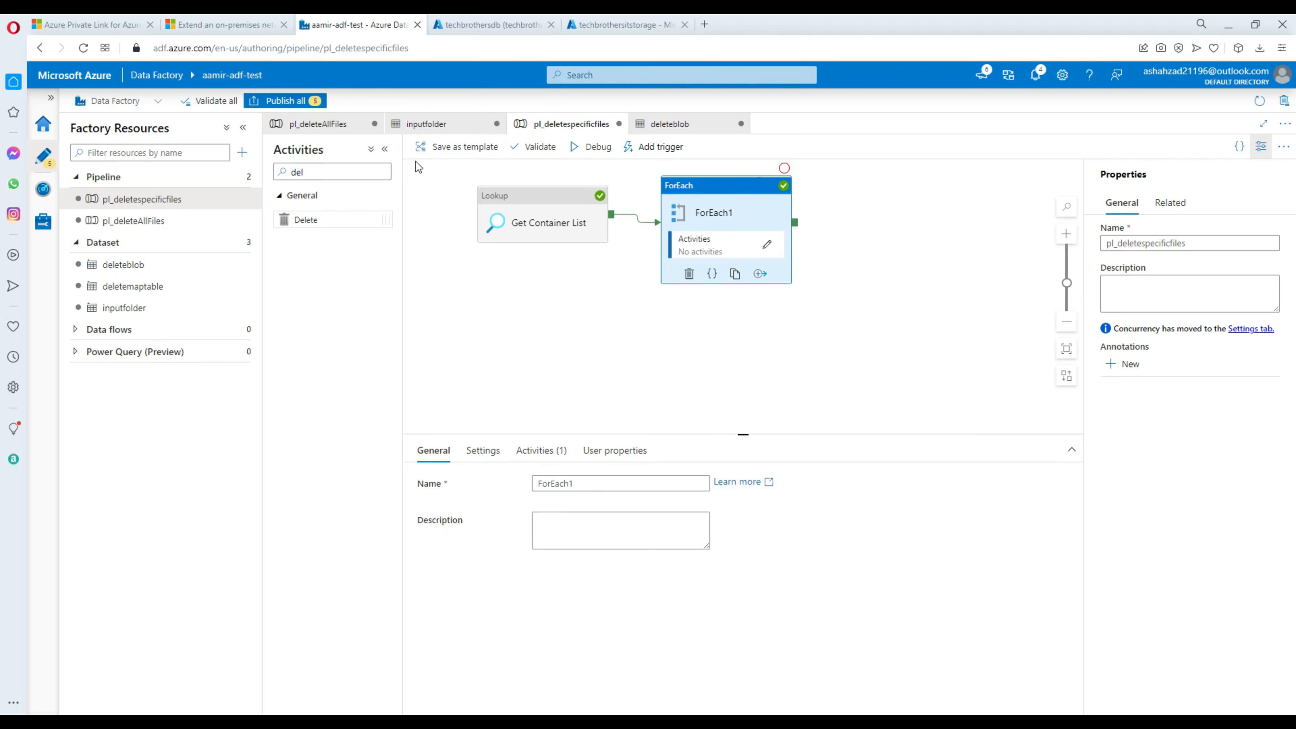
{"action": "left_click", "coordinate": [451, 126]}
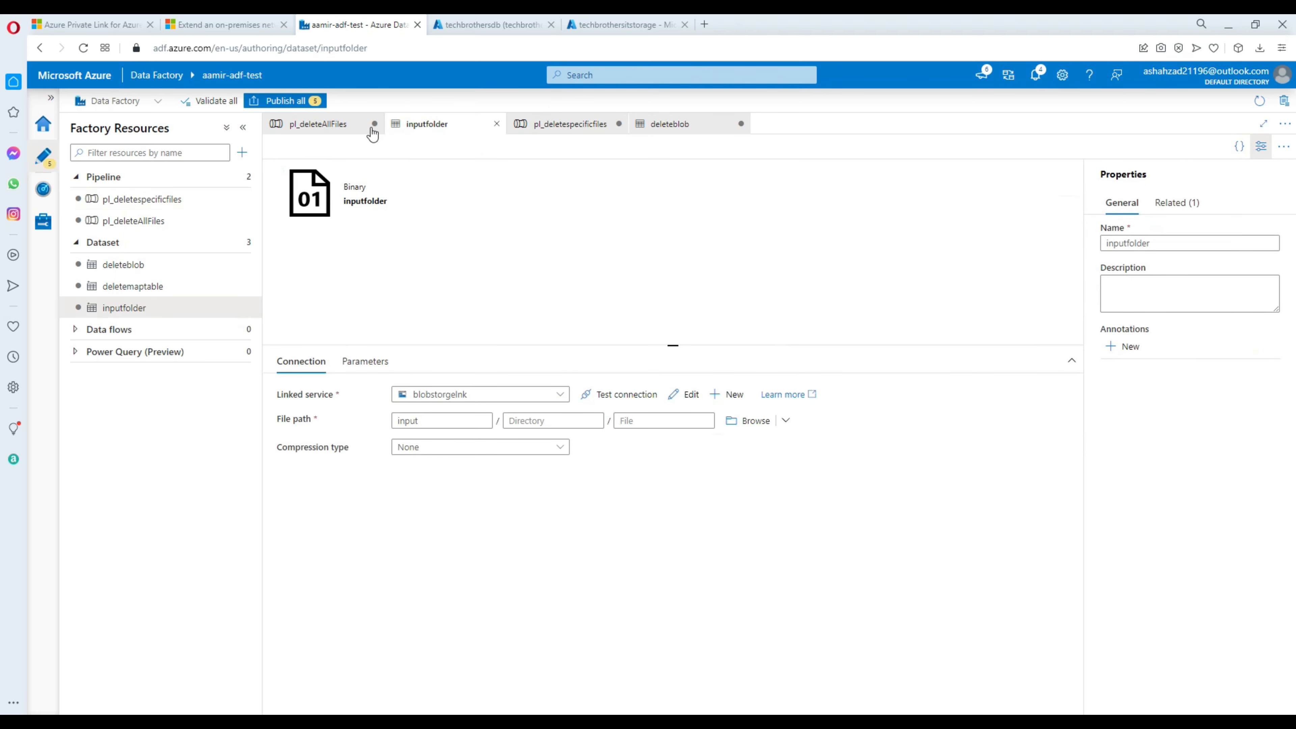
{"action": "left_click", "coordinate": [327, 124]}
{"action": "left_click", "coordinate": [586, 290]}
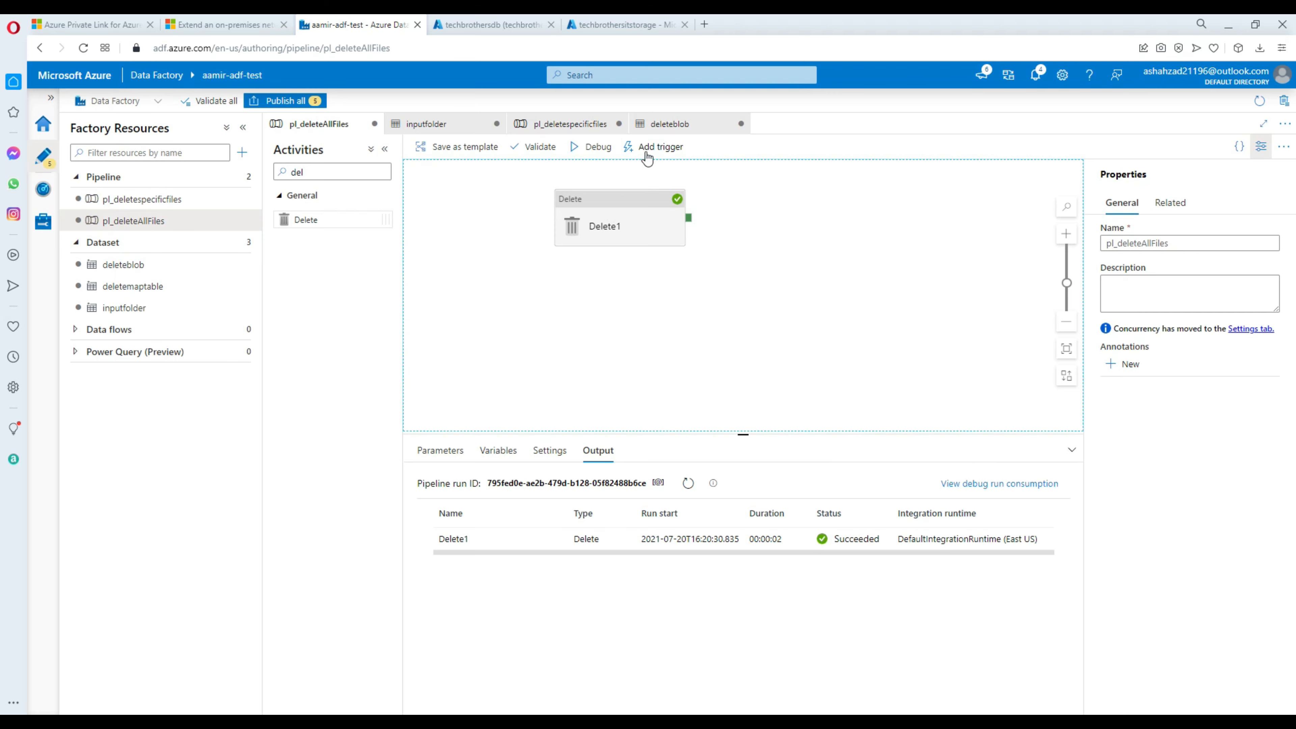
{"action": "left_click", "coordinate": [631, 206]}
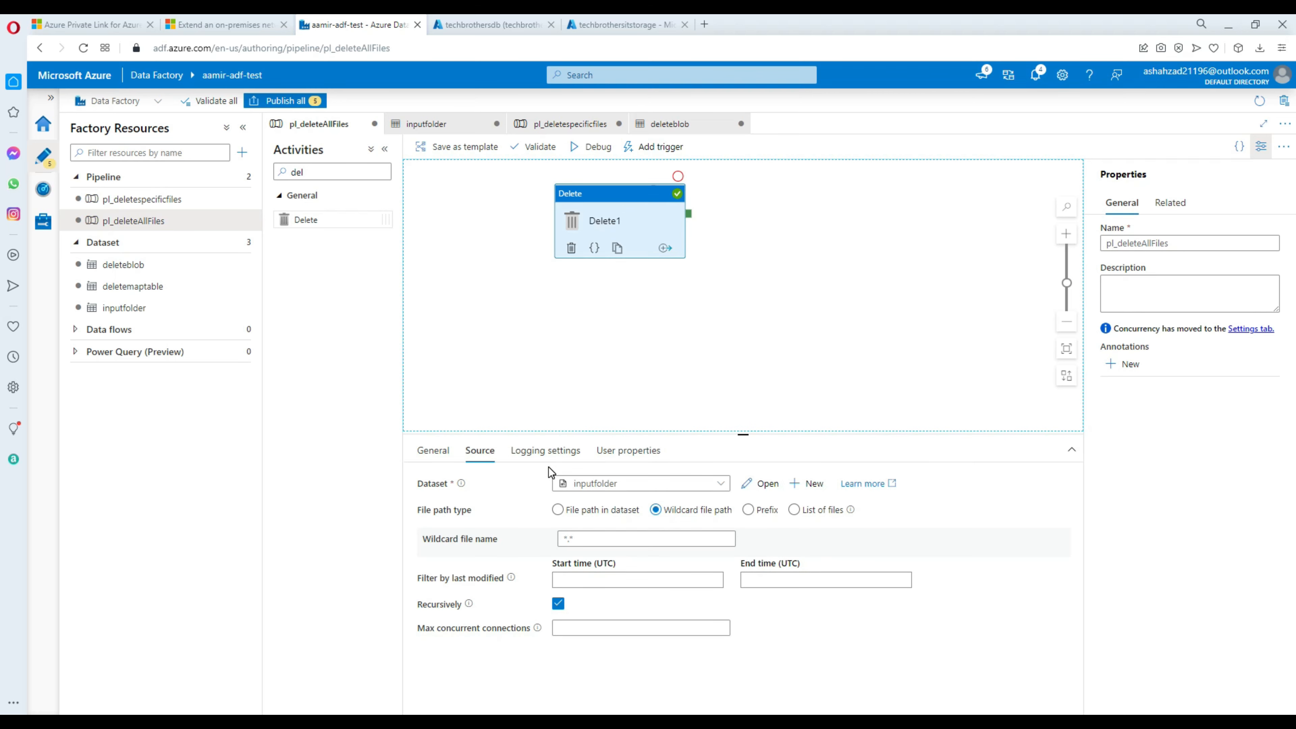
{"action": "left_click", "coordinate": [435, 451]}
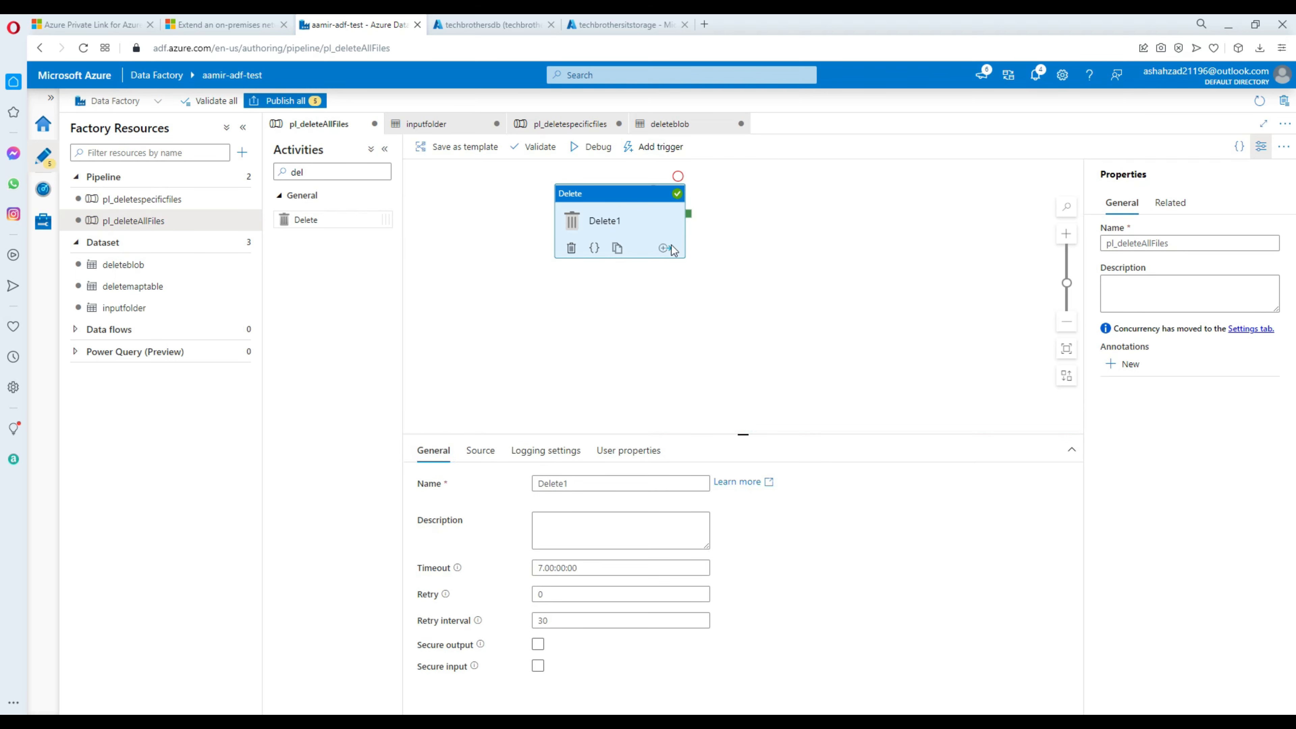
Examine which files remain in the input, output and logs containers of techbrothersitstorage.
{"action": "left_click", "coordinate": [499, 23]}
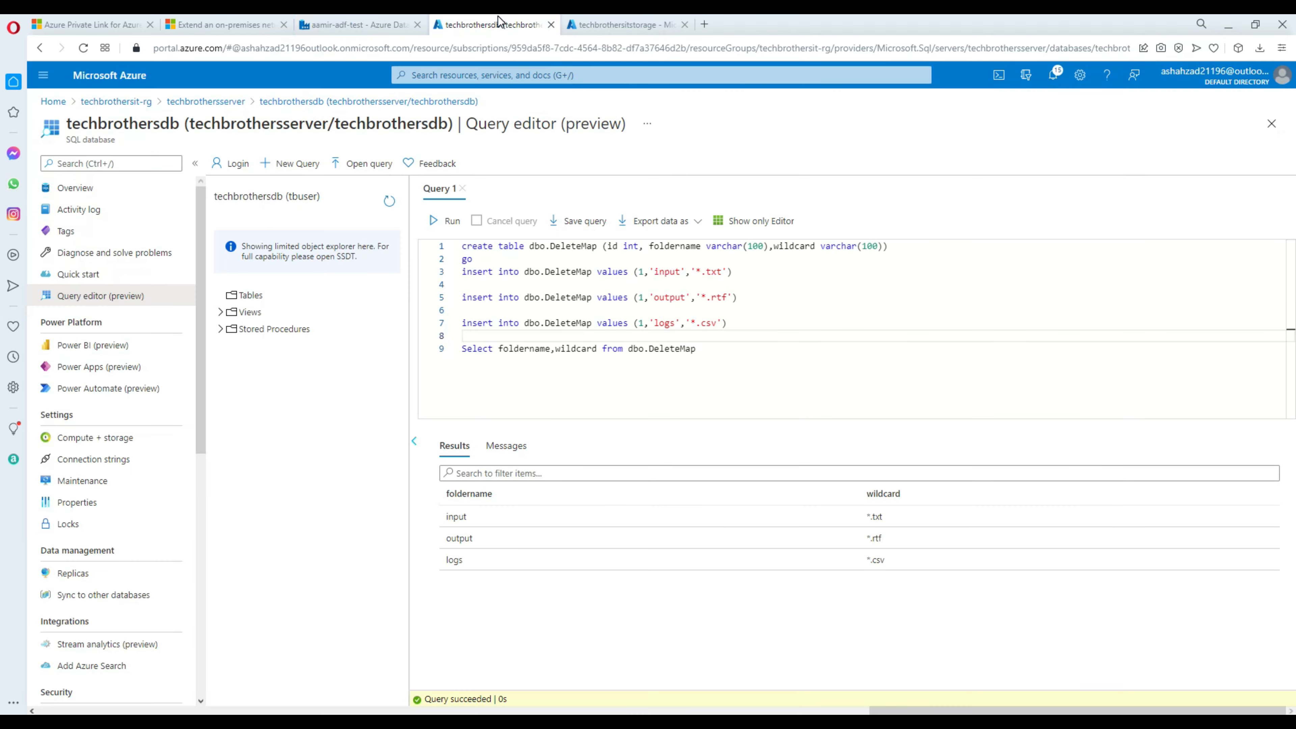
{"action": "left_click", "coordinate": [587, 28]}
{"action": "left_click", "coordinate": [257, 265]}
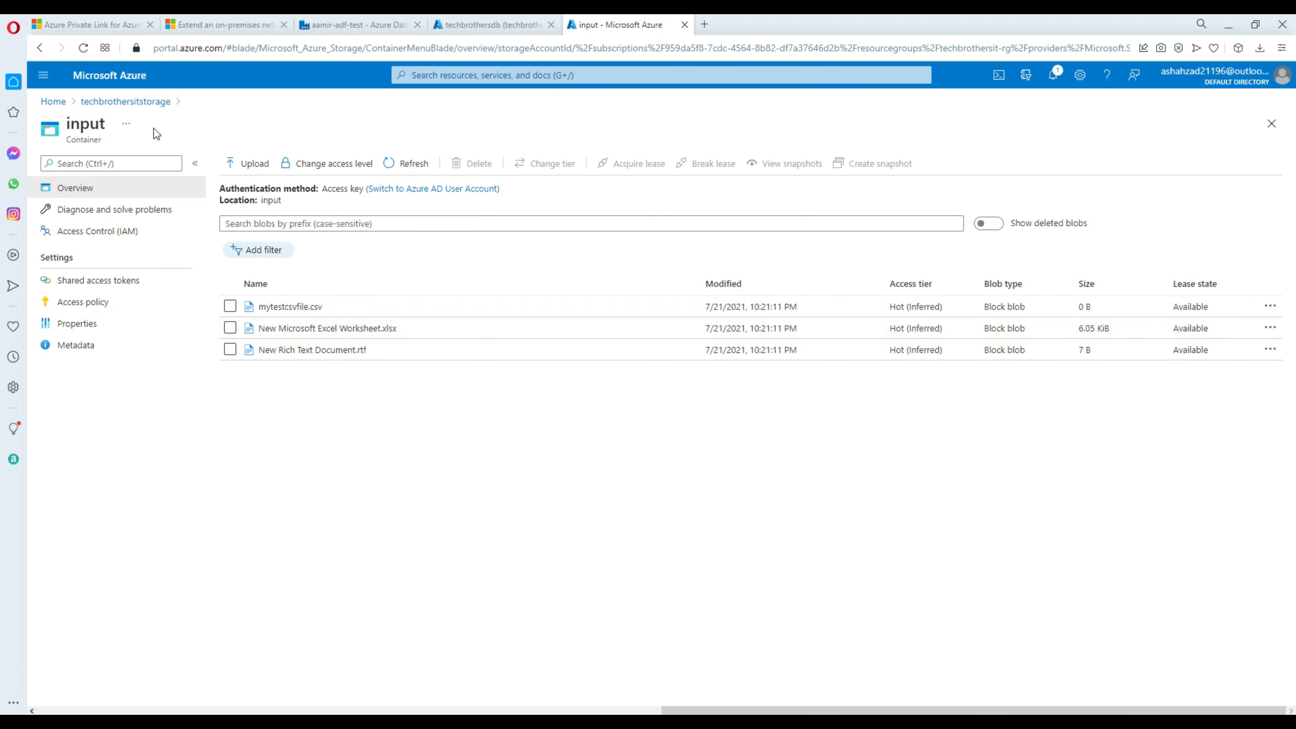
{"action": "left_click", "coordinate": [145, 102]}
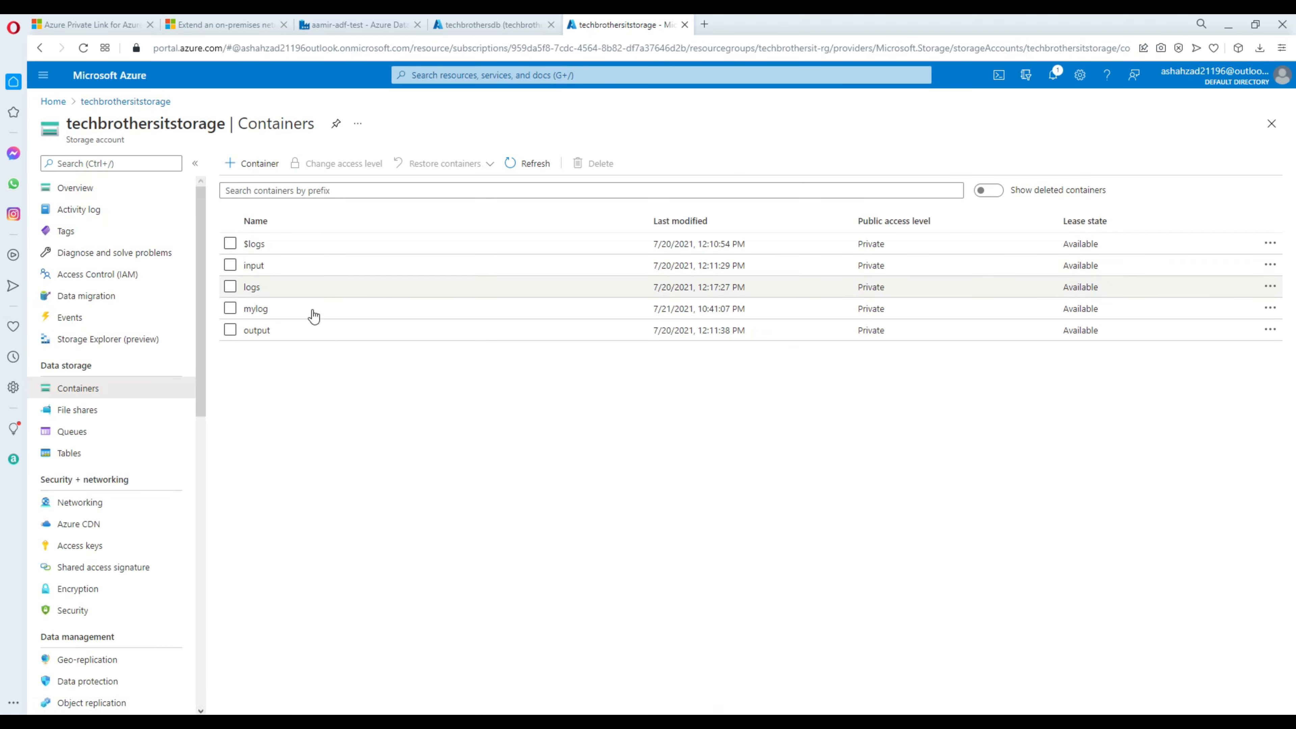
{"action": "left_click", "coordinate": [261, 336]}
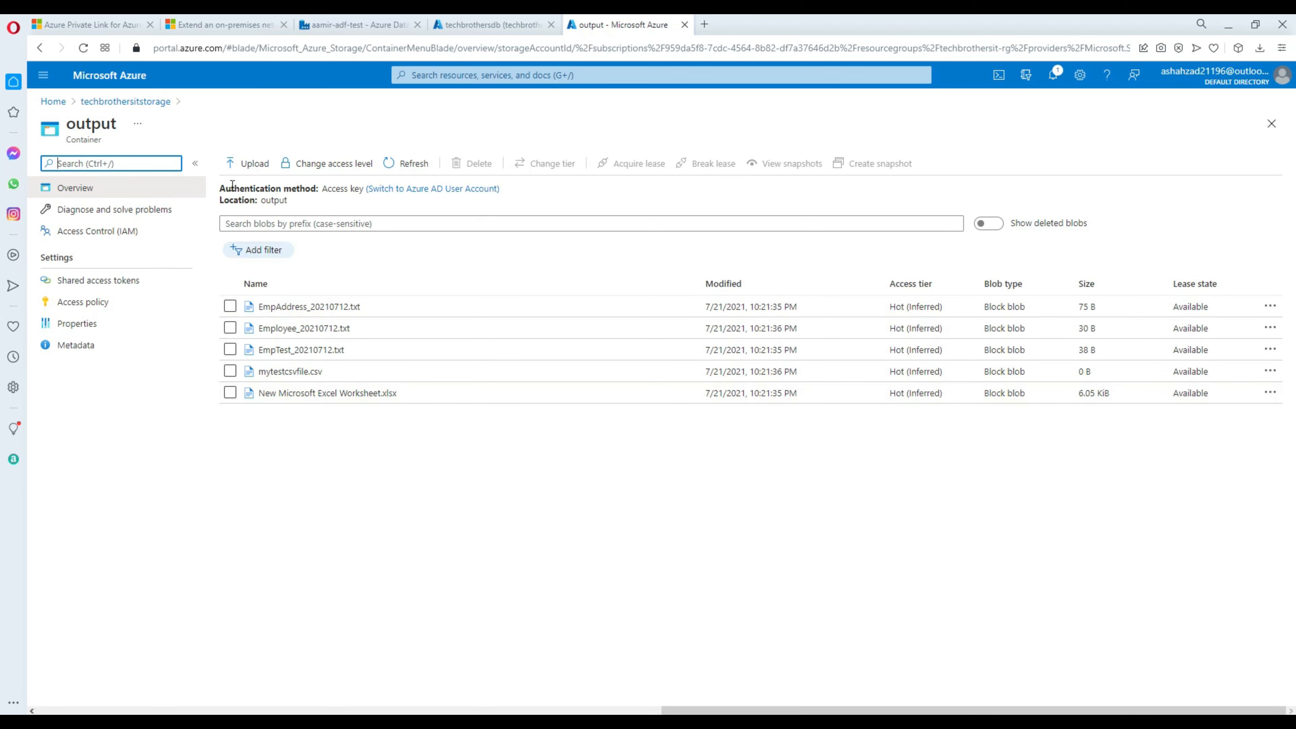
{"action": "left_click", "coordinate": [146, 102]}
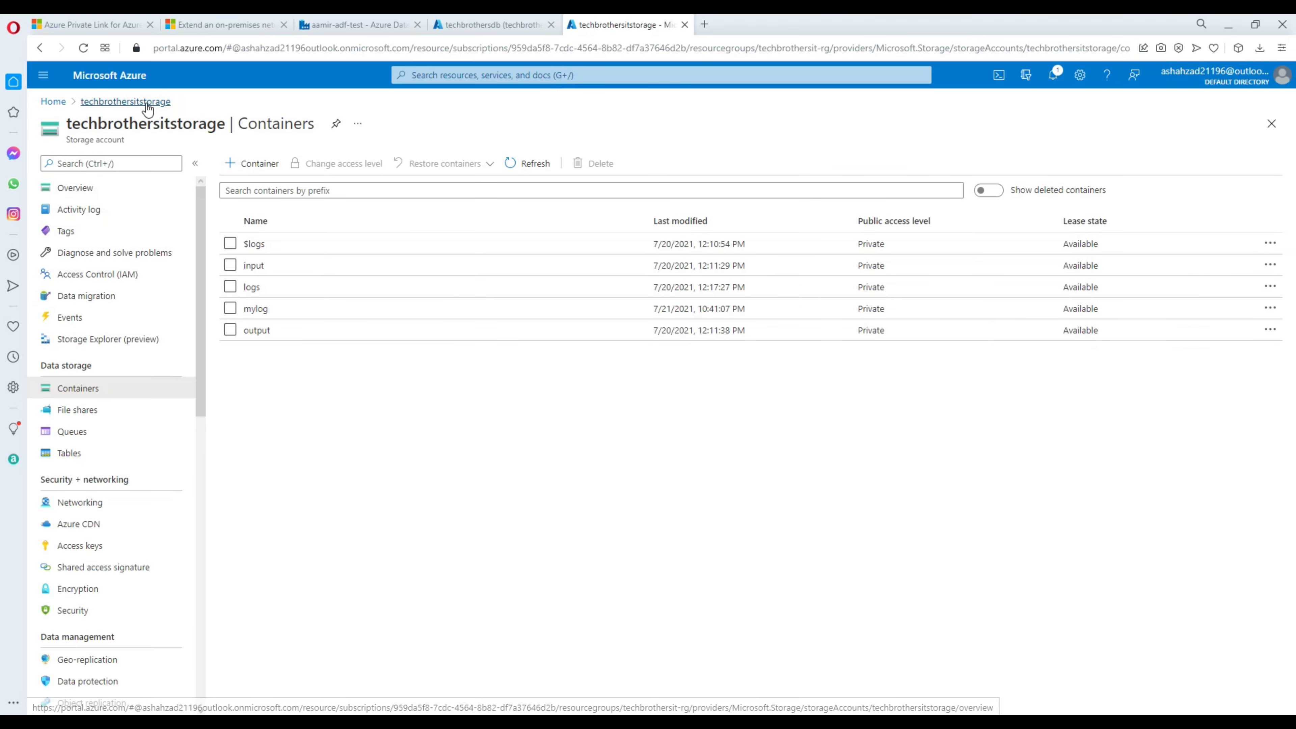
{"action": "left_click", "coordinate": [255, 289]}
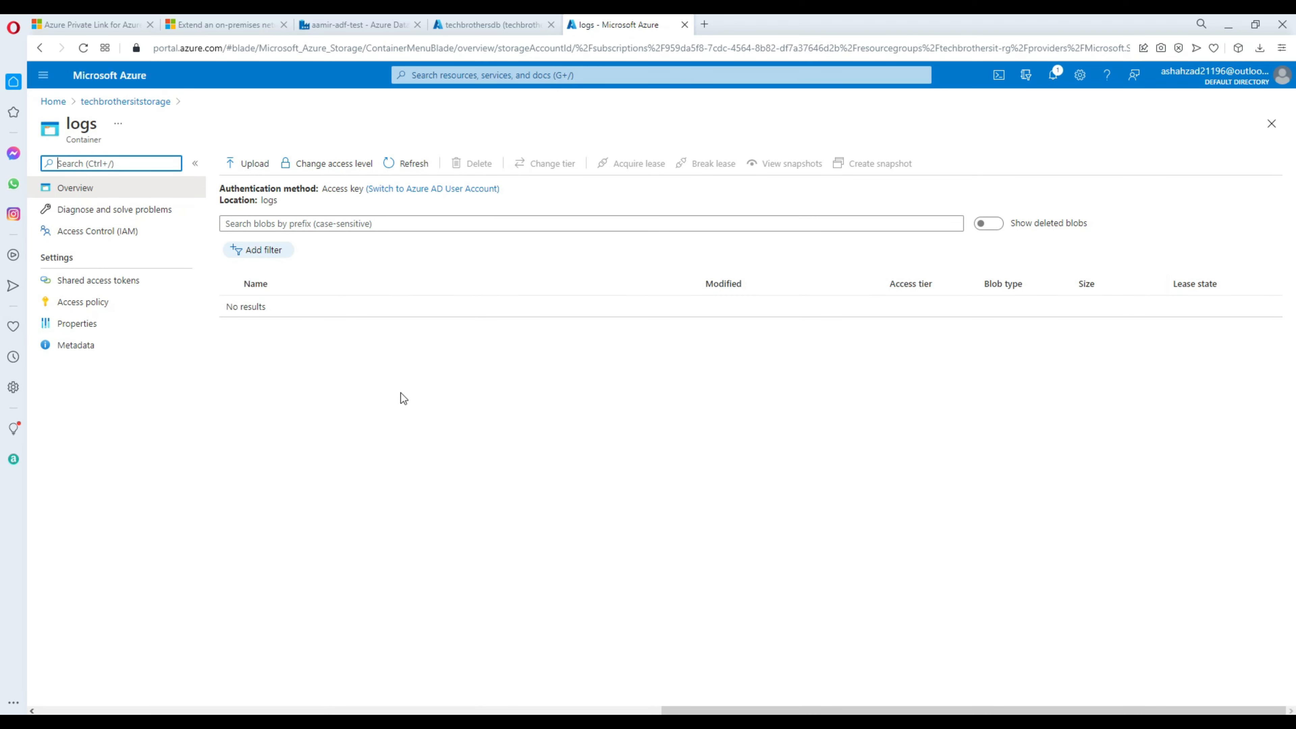
{"action": "left_click", "coordinate": [131, 102]}
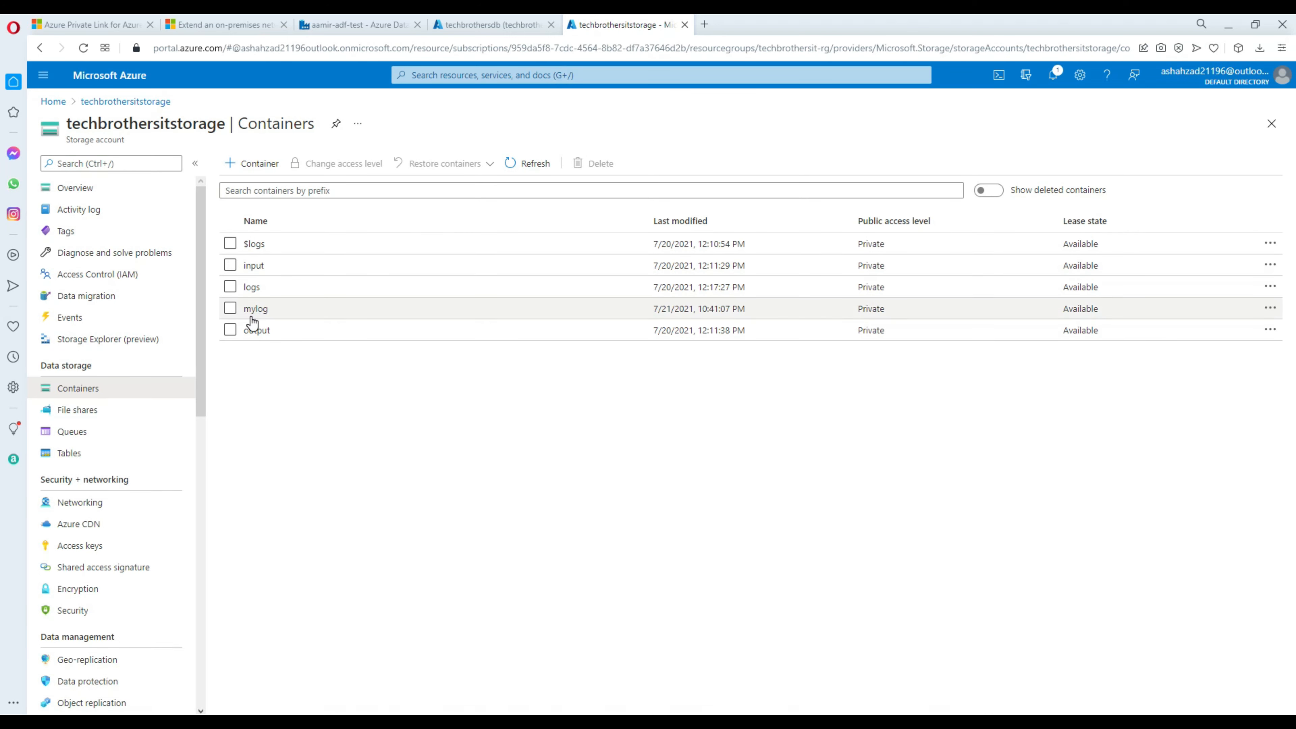
Open the CSV log file inside the first folder of the mylog container.
{"action": "left_click", "coordinate": [252, 312]}
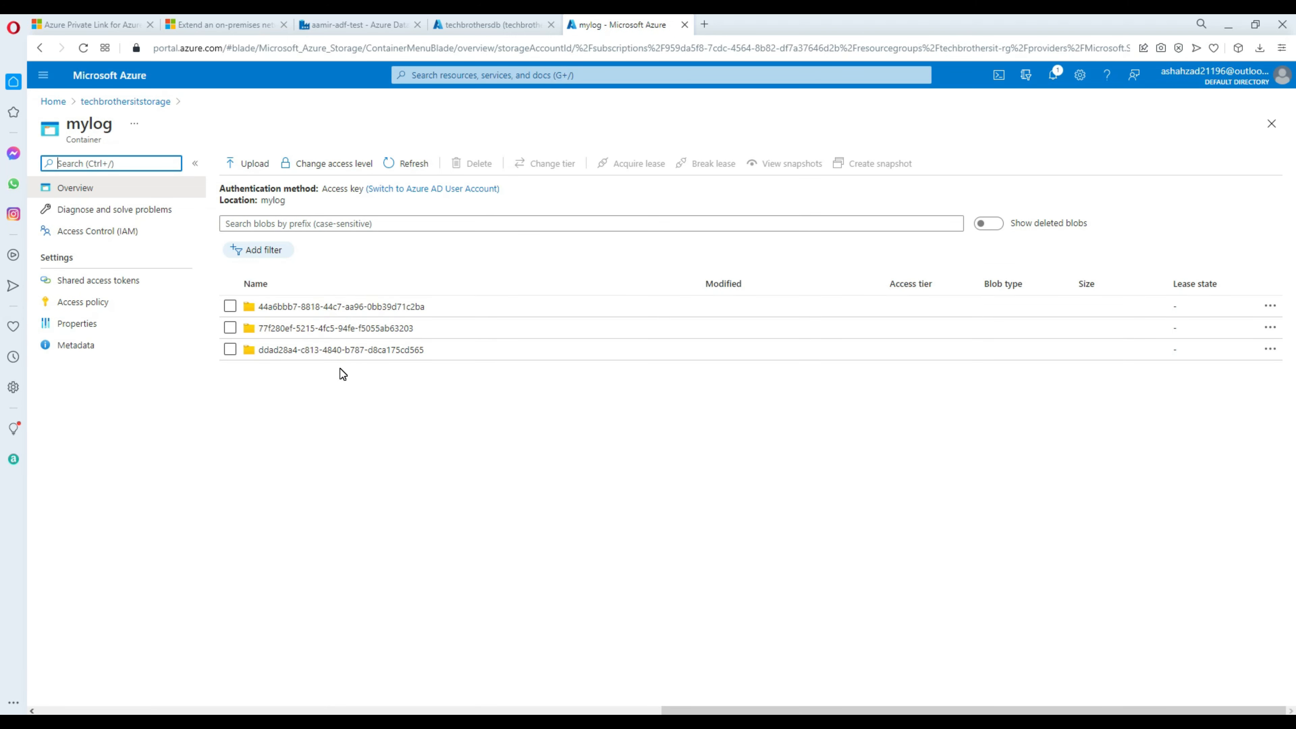
{"action": "left_click", "coordinate": [331, 315]}
{"action": "left_click", "coordinate": [321, 310]}
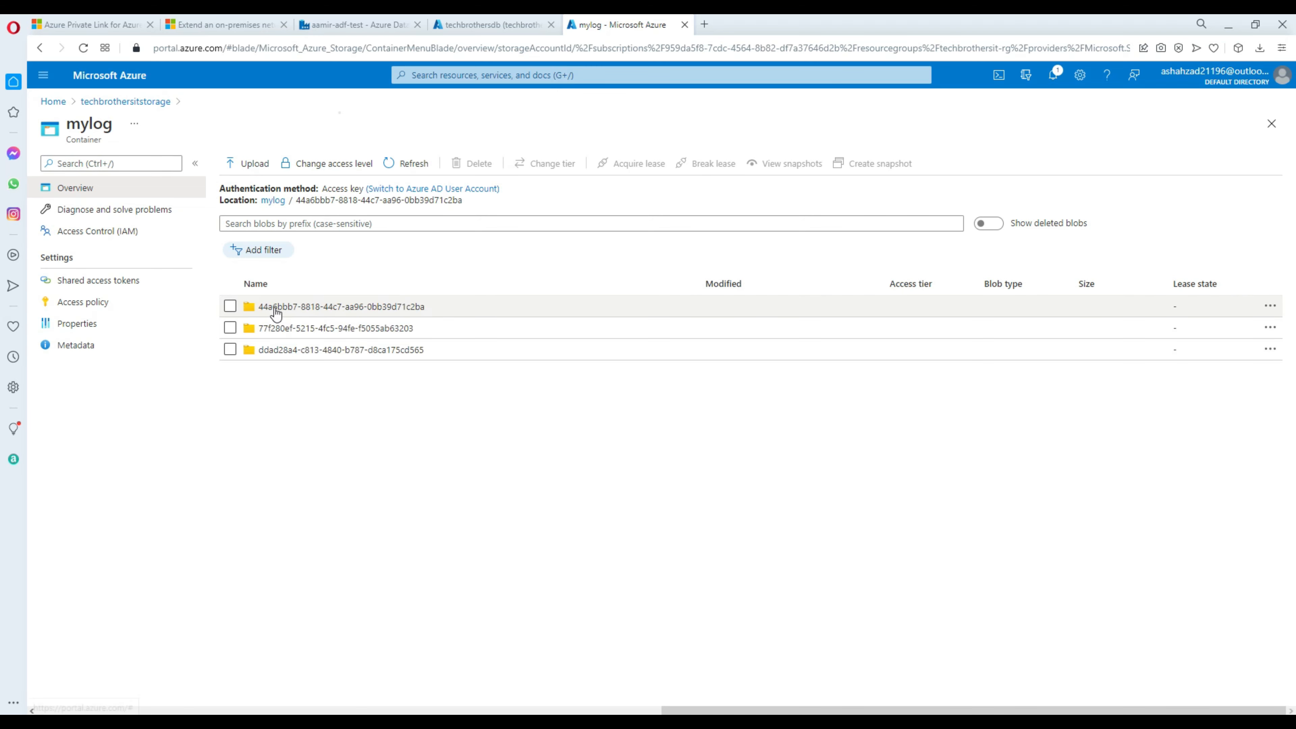
{"action": "left_click", "coordinate": [325, 310]}
{"action": "left_click", "coordinate": [320, 331]}
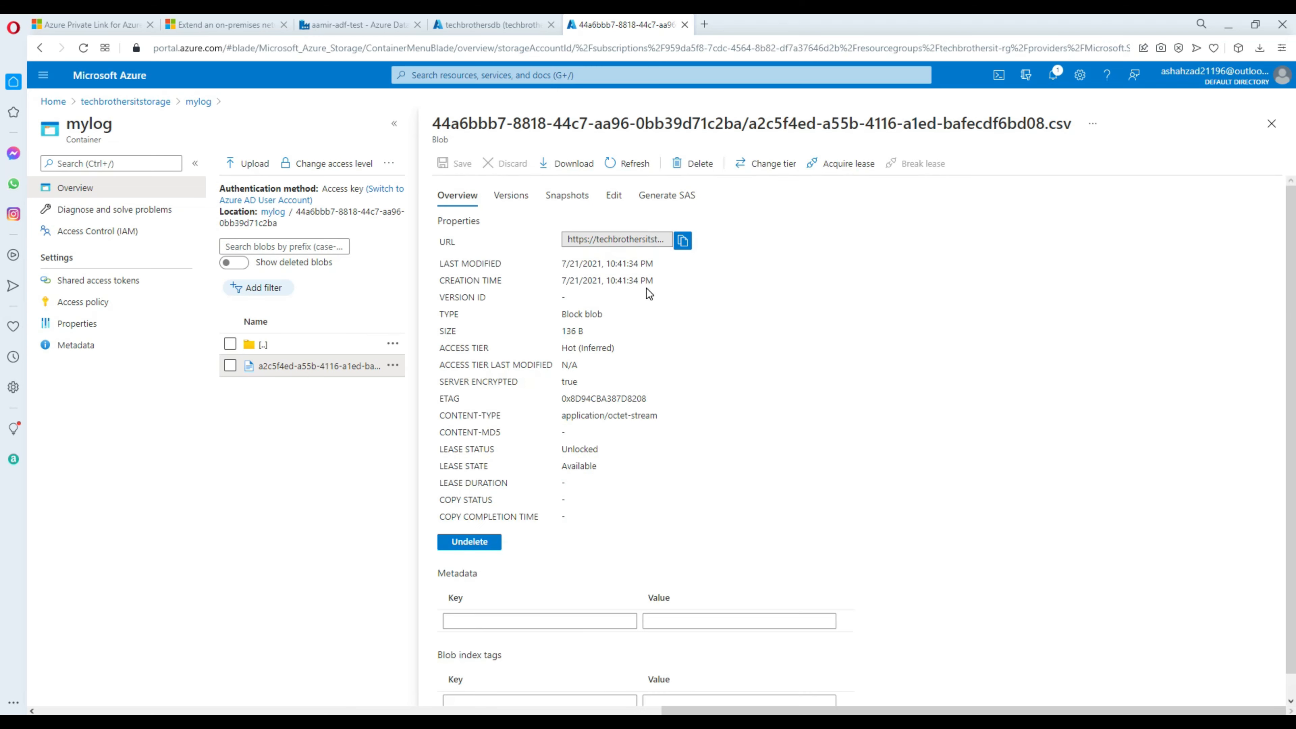
Examine the deleted-file entries in the first log and compare them with the input folder's wildcard in the DeleteMap results.
{"action": "left_click", "coordinate": [614, 195]}
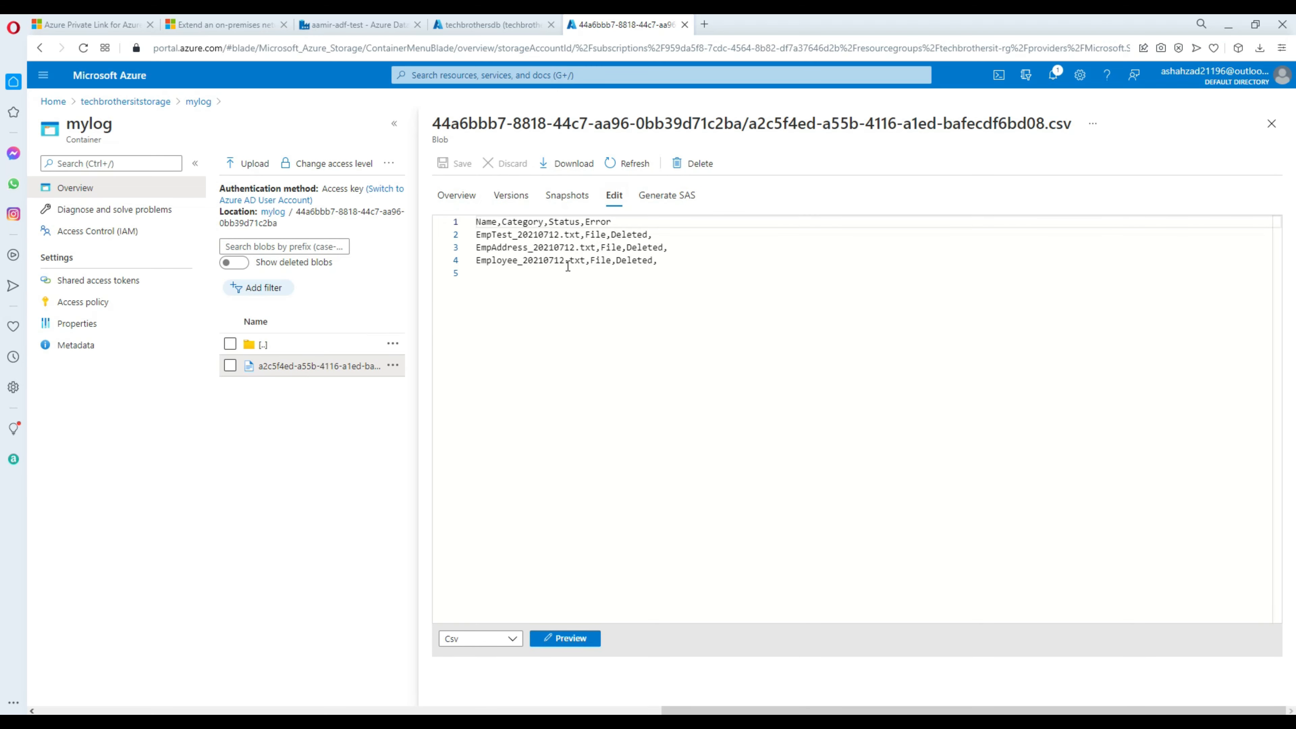
{"action": "left_click_drag", "start_coordinate": [661, 259], "coordinate": [475, 224]}
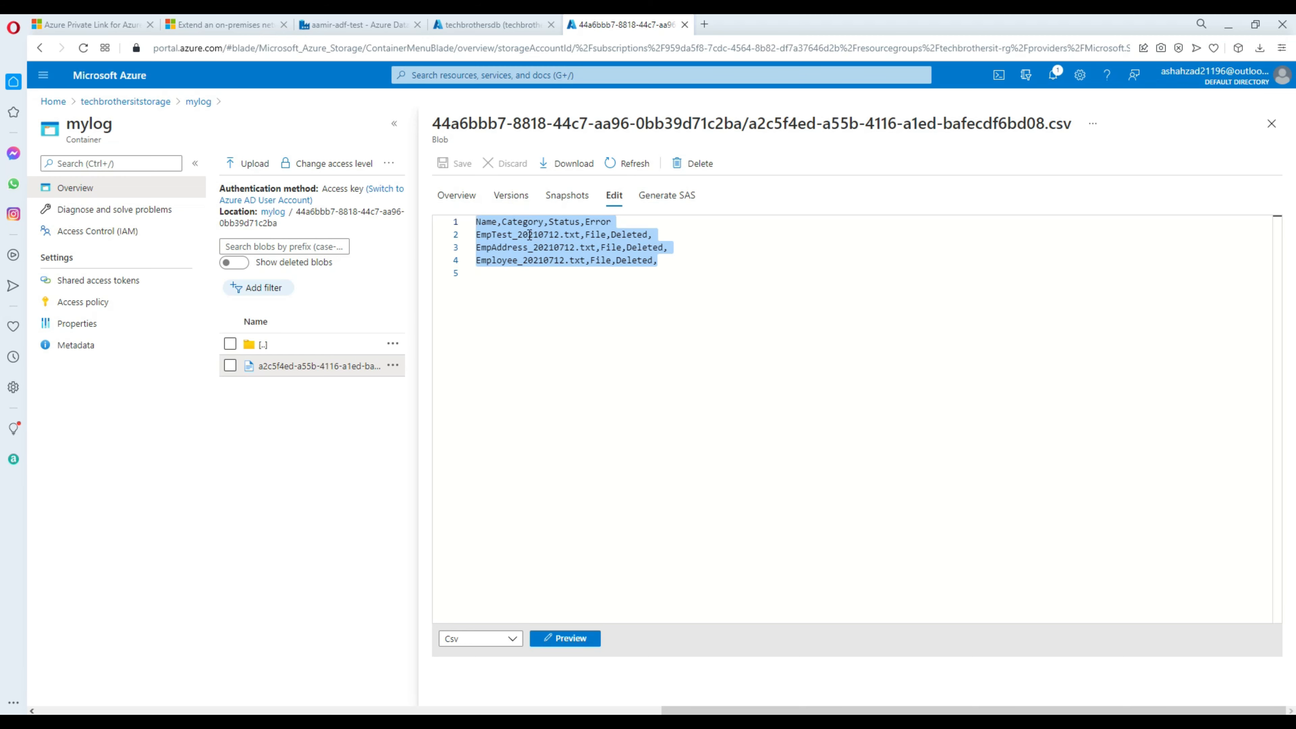
{"action": "left_click", "coordinate": [606, 258]}
{"action": "left_click", "coordinate": [469, 22]}
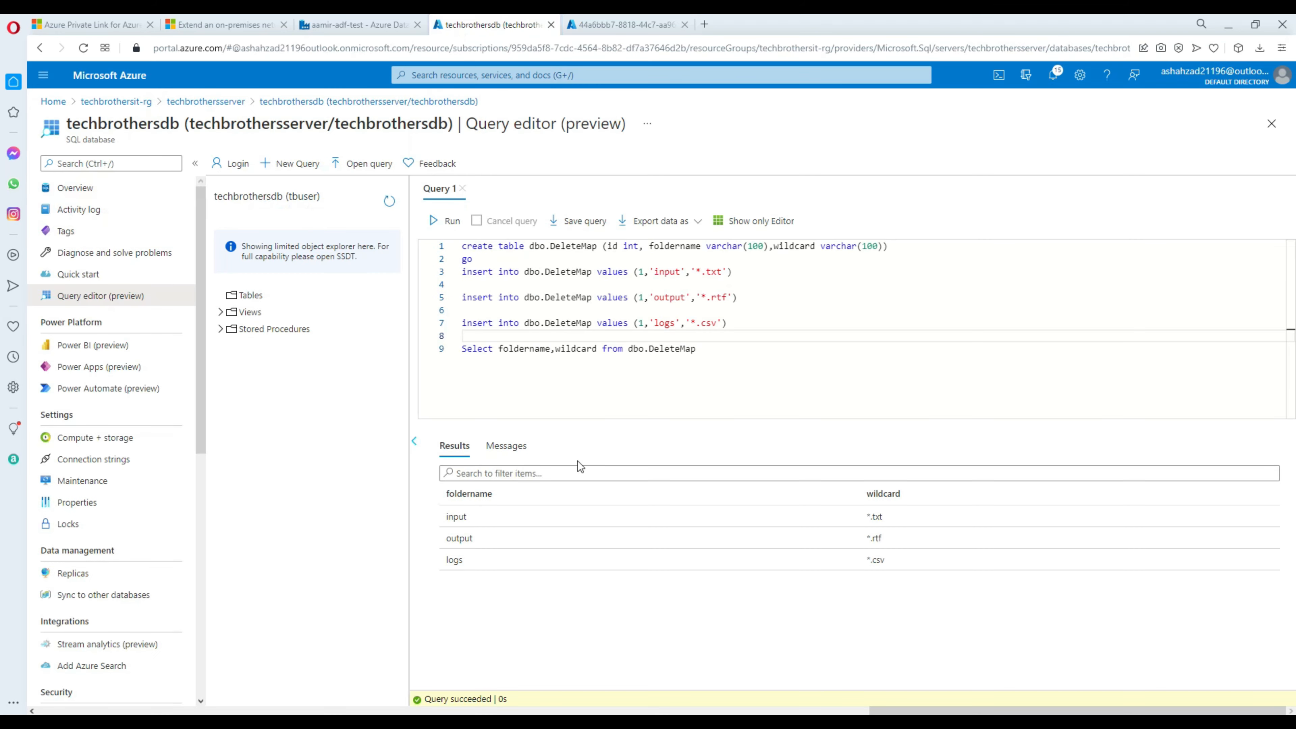
{"action": "left_click_drag", "start_coordinate": [447, 517], "coordinate": [887, 522]}
{"action": "left_click", "coordinate": [644, 22]}
{"action": "left_click_drag", "start_coordinate": [686, 259], "coordinate": [429, 236]}
{"action": "left_click", "coordinate": [1271, 124]}
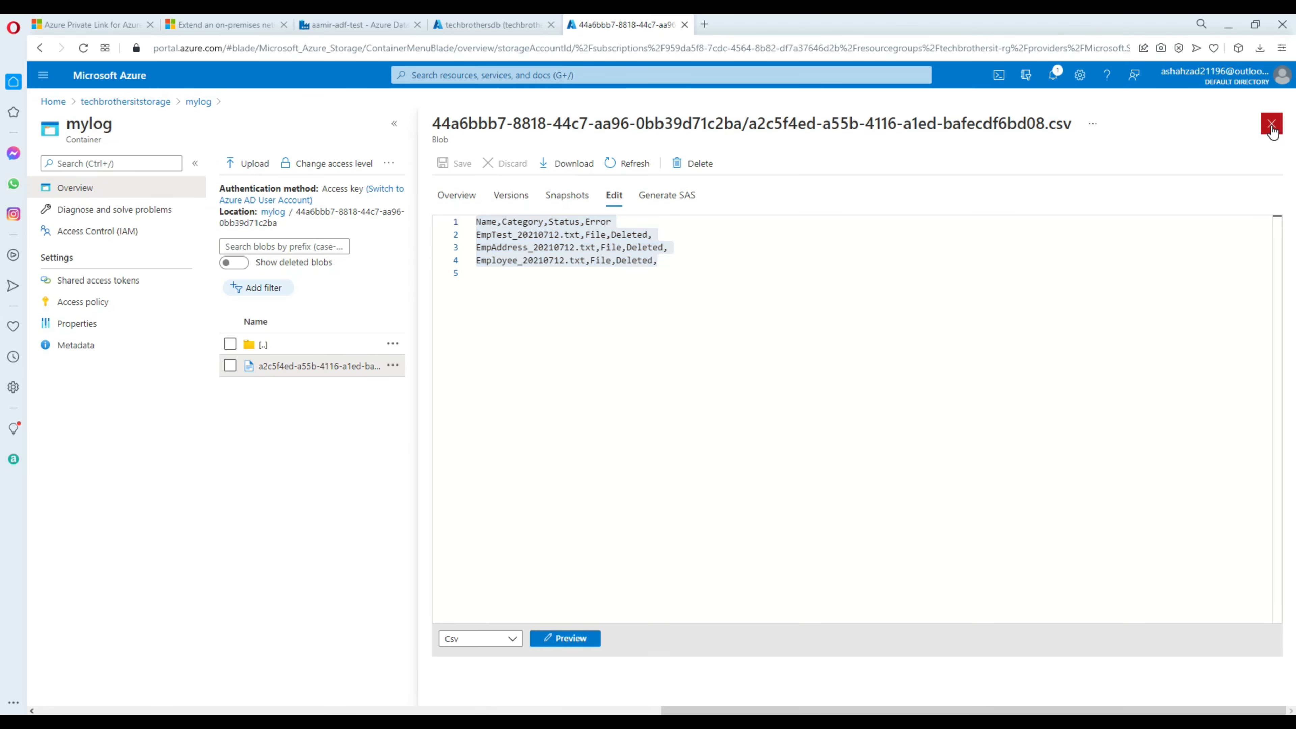
Open the CSV log in the mylog container's second folder, starting with 77f280ef, and examine its deletion entries.
{"action": "left_click", "coordinate": [134, 102]}
{"action": "left_click", "coordinate": [270, 313]}
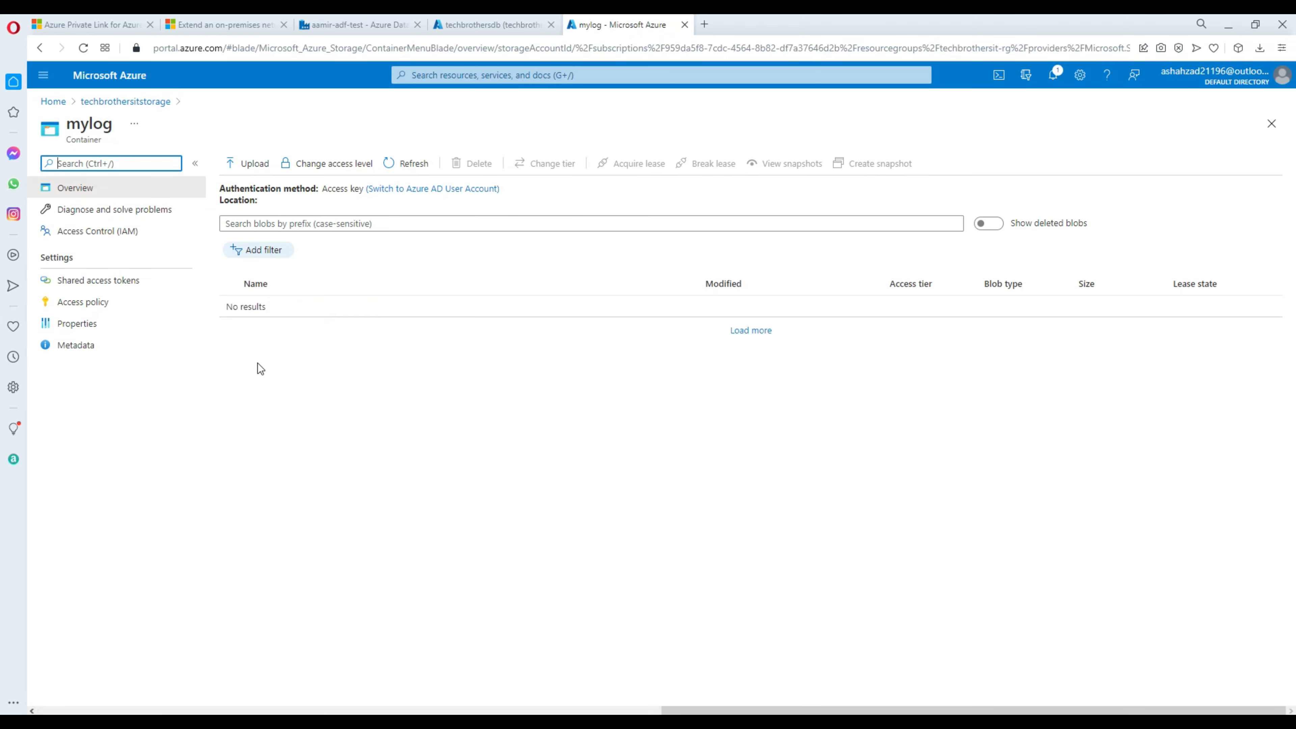
{"action": "left_click", "coordinate": [293, 329]}
{"action": "left_click", "coordinate": [320, 330]}
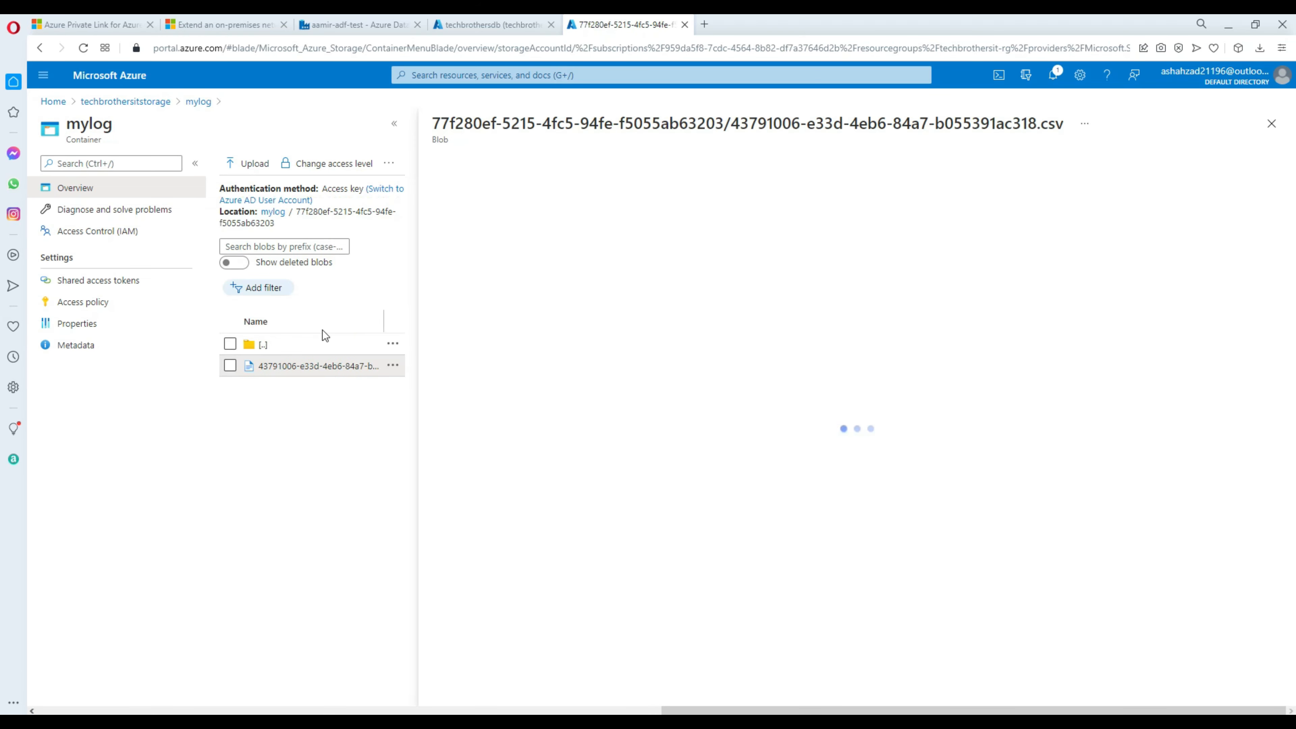
{"action": "left_click", "coordinate": [613, 195]}
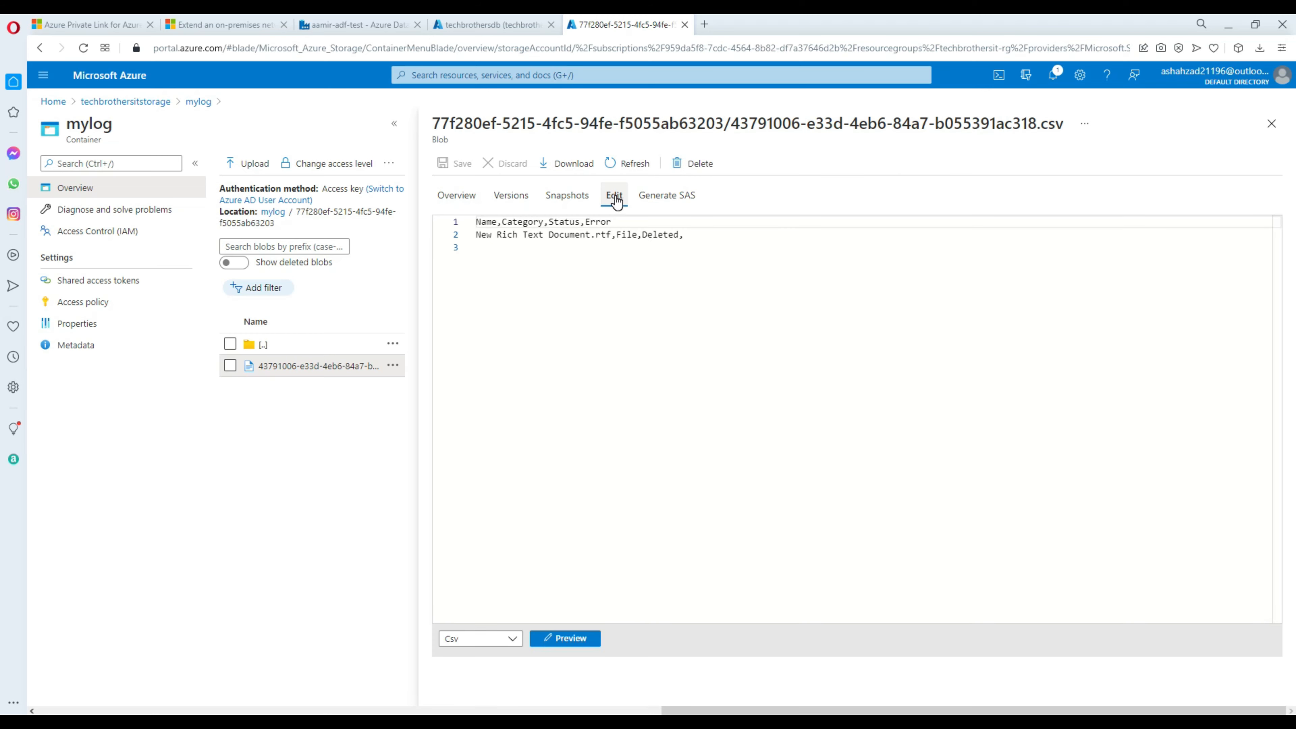
{"action": "double_click", "coordinate": [626, 235]}
{"action": "left_click_drag", "start_coordinate": [613, 237], "coordinate": [477, 220]}
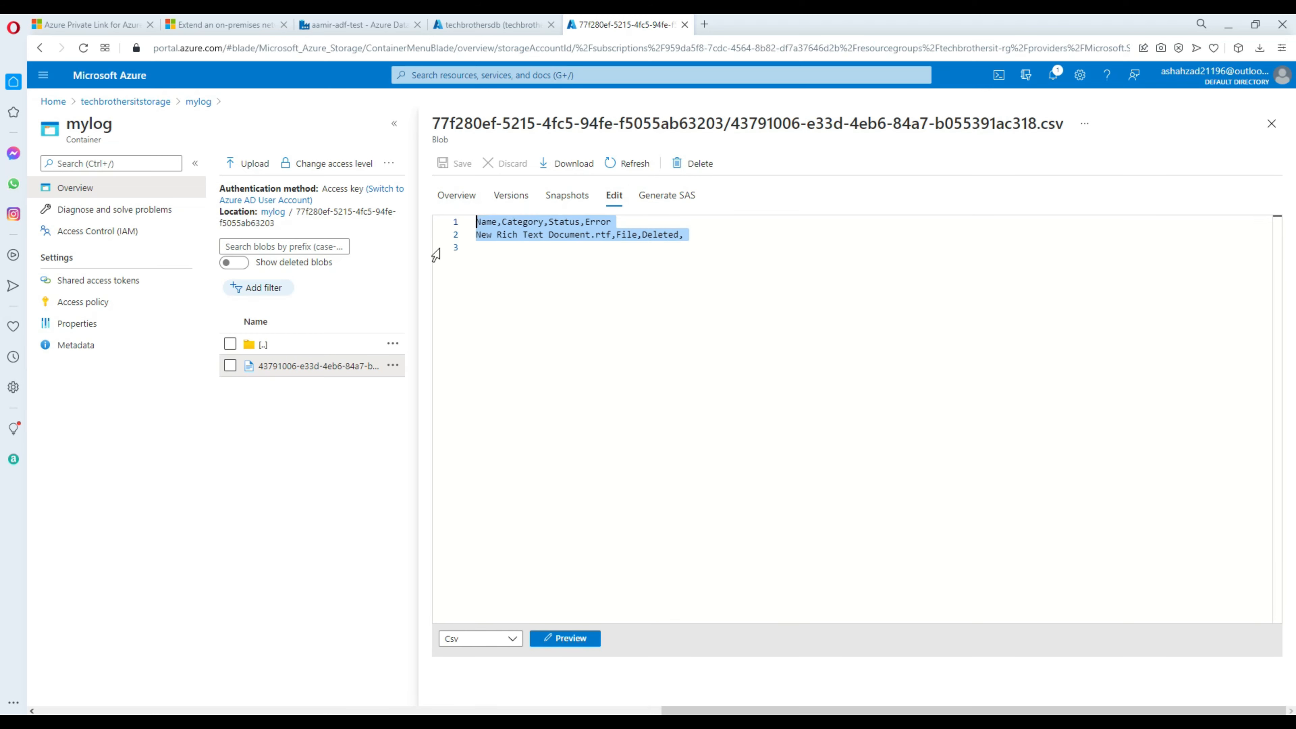
{"action": "left_click", "coordinate": [1271, 124]}
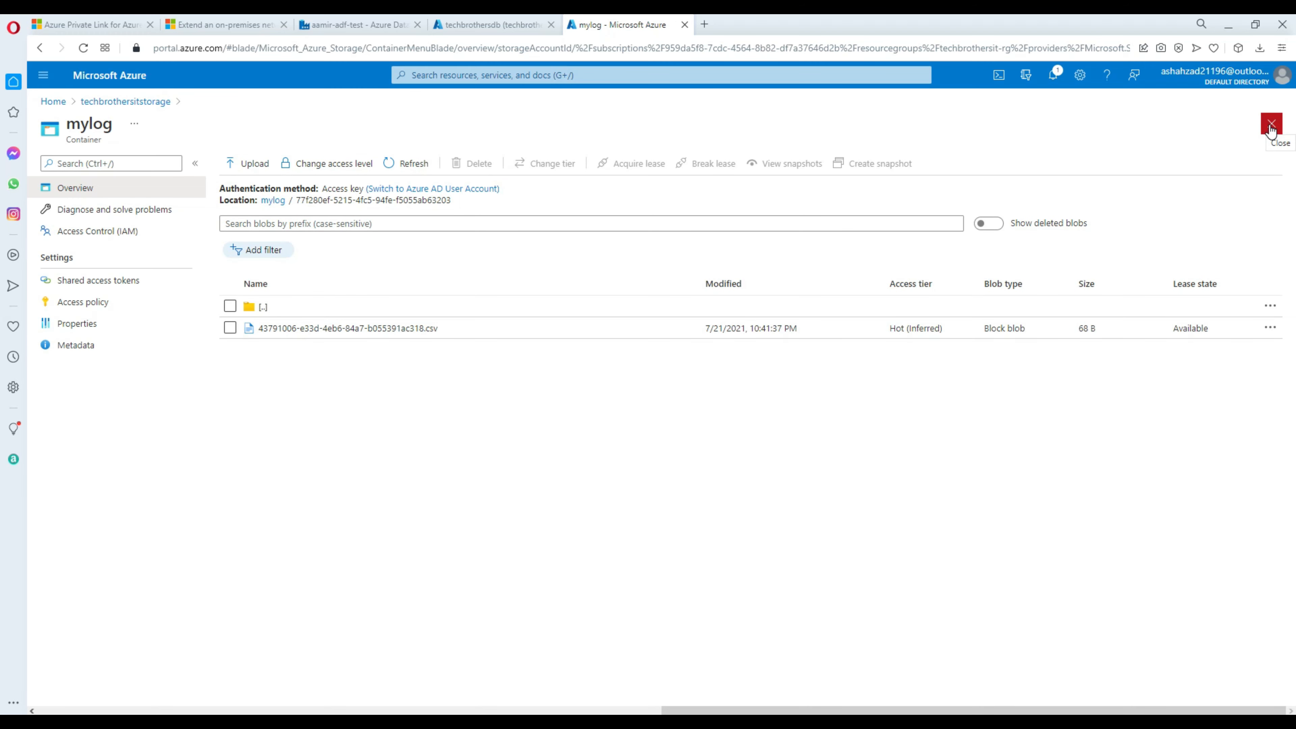
Examine the deletion entries of the CSV log in the mylog folder starting with ddad28a4.
{"action": "left_click", "coordinate": [1270, 127]}
{"action": "left_click", "coordinate": [255, 306]}
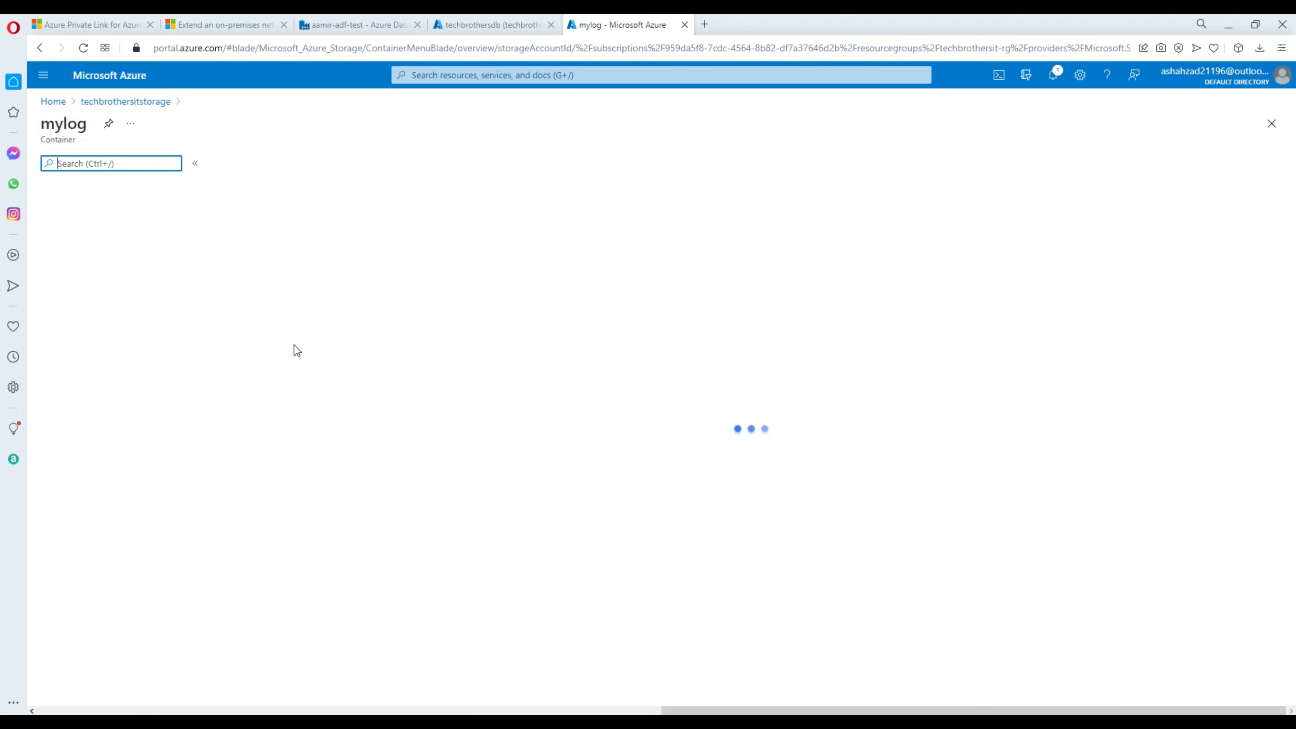
{"action": "left_click", "coordinate": [309, 352]}
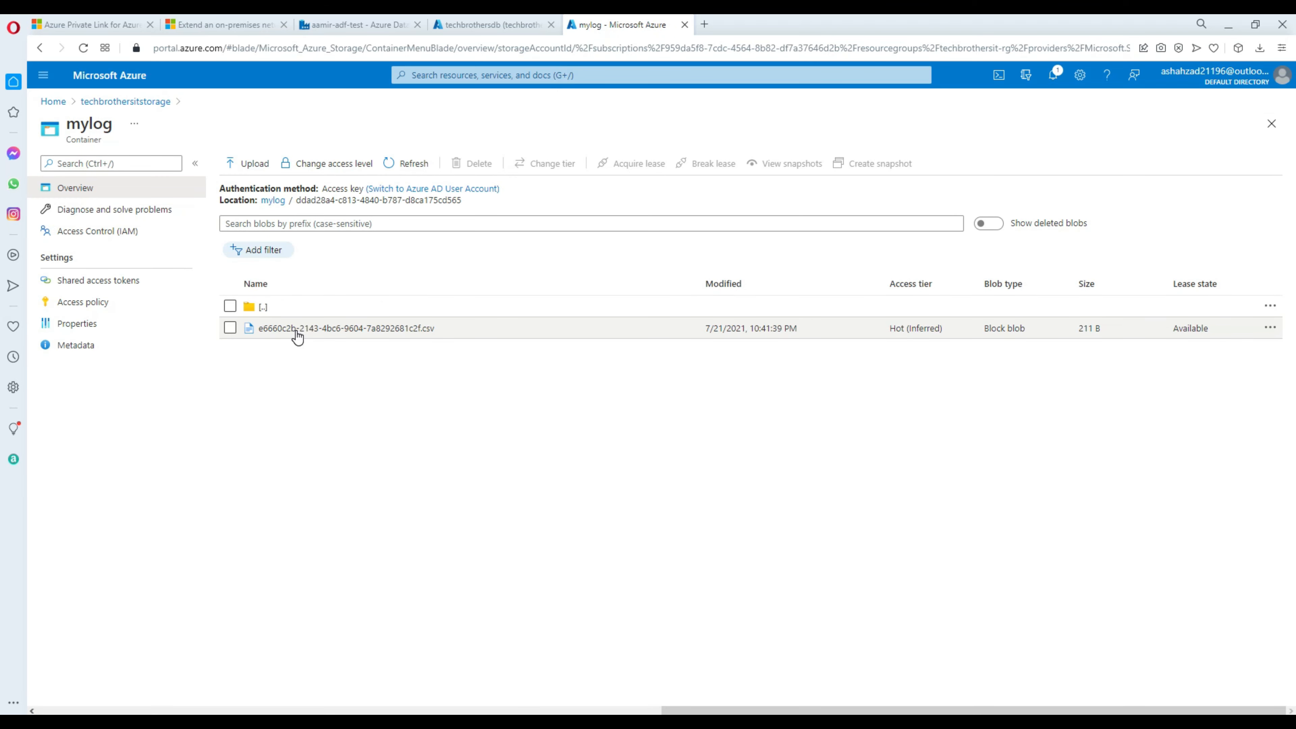
{"action": "left_click", "coordinate": [284, 332]}
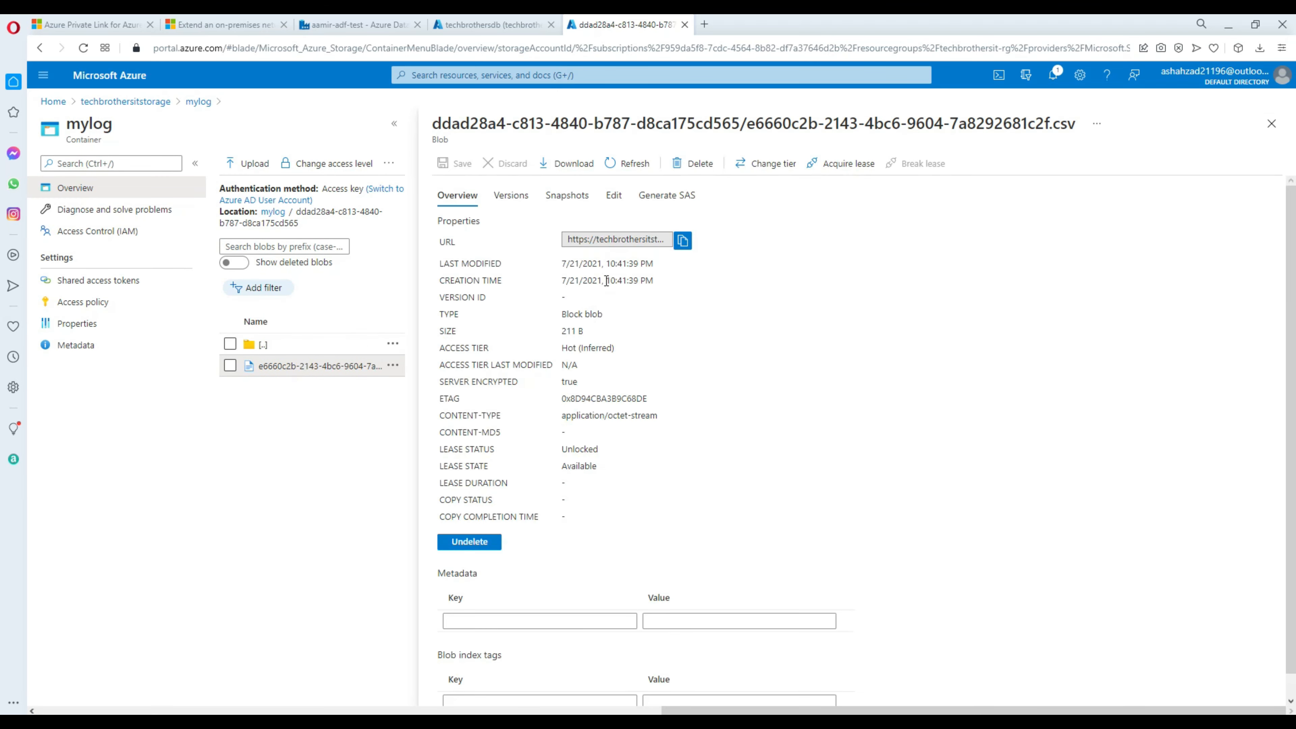
{"action": "left_click", "coordinate": [622, 201]}
{"action": "left_click", "coordinate": [966, 247]}
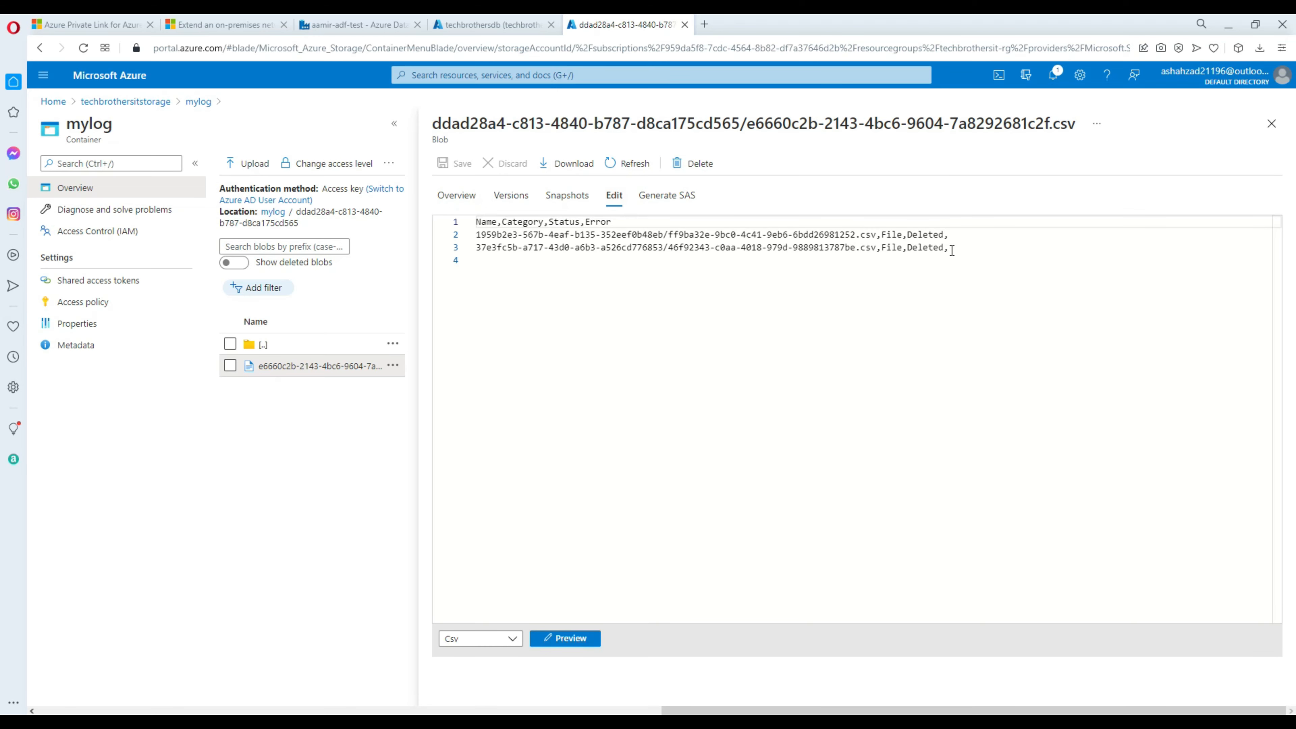
{"action": "left_click_drag", "start_coordinate": [966, 247], "coordinate": [434, 242]}
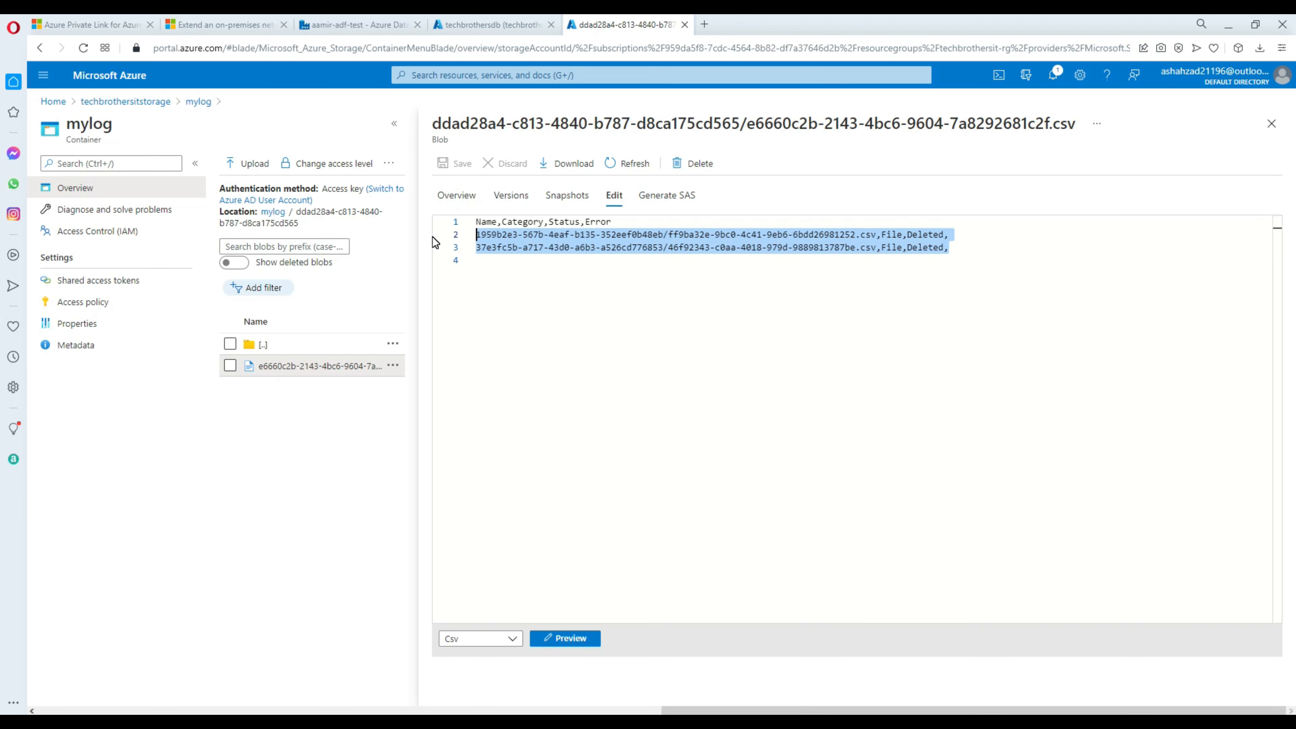
{"action": "left_click", "coordinate": [1271, 123]}
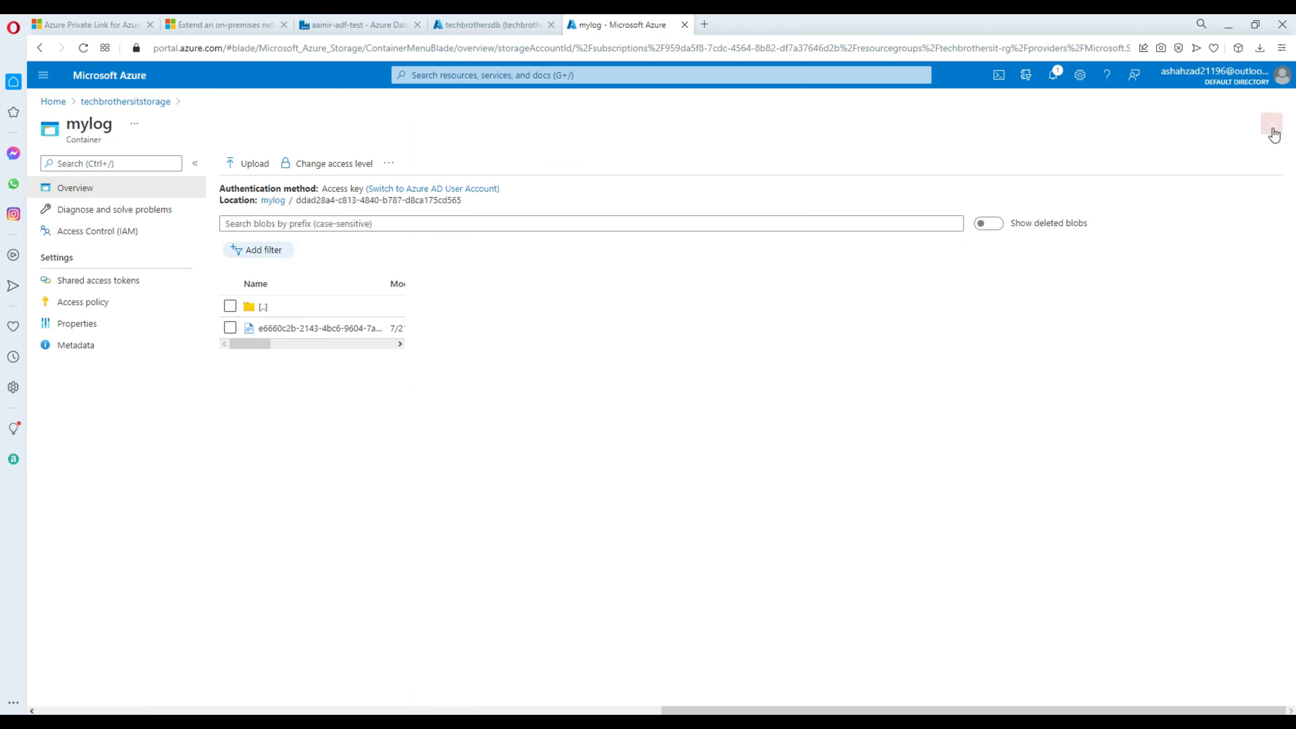
Review the wildcards assigned to the input, output and logs folders in the techbrothersdb query results.
{"action": "left_click", "coordinate": [480, 25]}
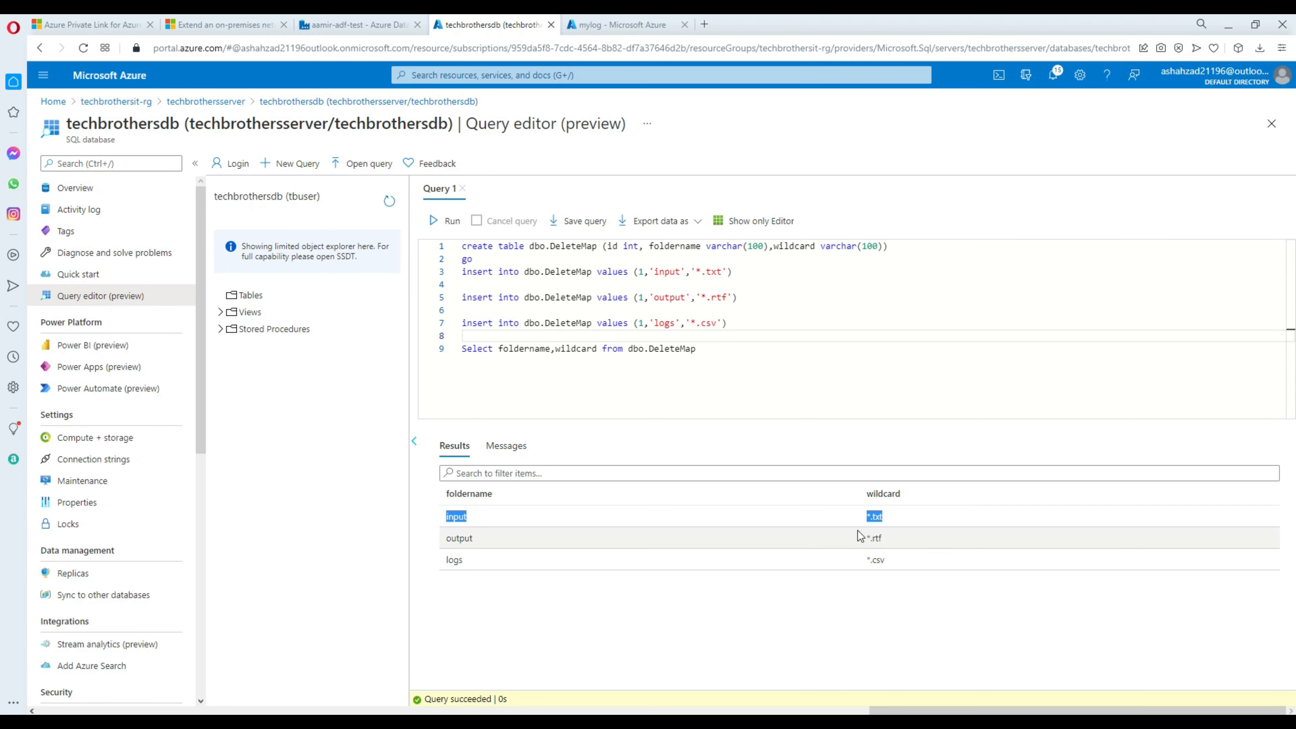
{"action": "left_click_drag", "start_coordinate": [866, 516], "coordinate": [920, 542]}
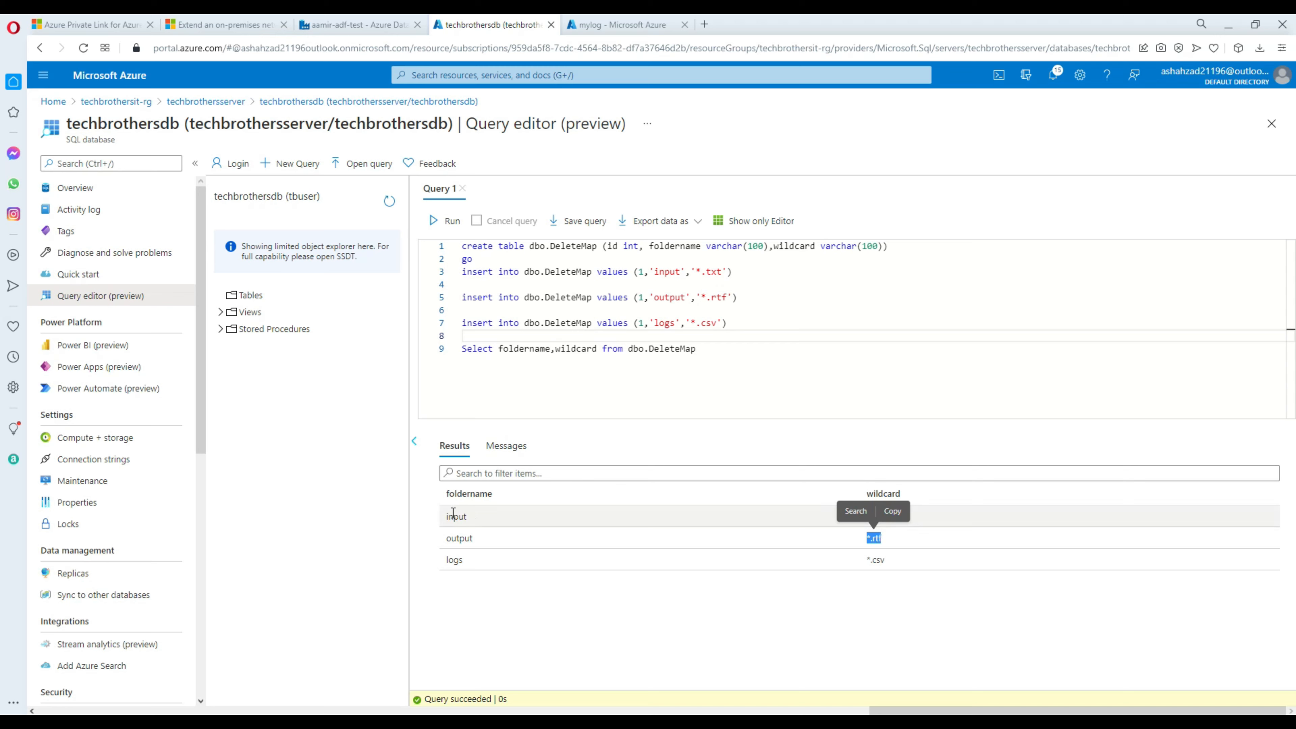
{"action": "mouse_move", "coordinate": [447, 515]}
{"action": "left_mouse_down"}
{"action": "mouse_move", "coordinate": [477, 516]}
{"action": "mouse_move", "coordinate": [457, 537]}
{"action": "mouse_move", "coordinate": [447, 515]}
{"action": "left_mouse_up"}
{"action": "left_click", "coordinate": [880, 534]}
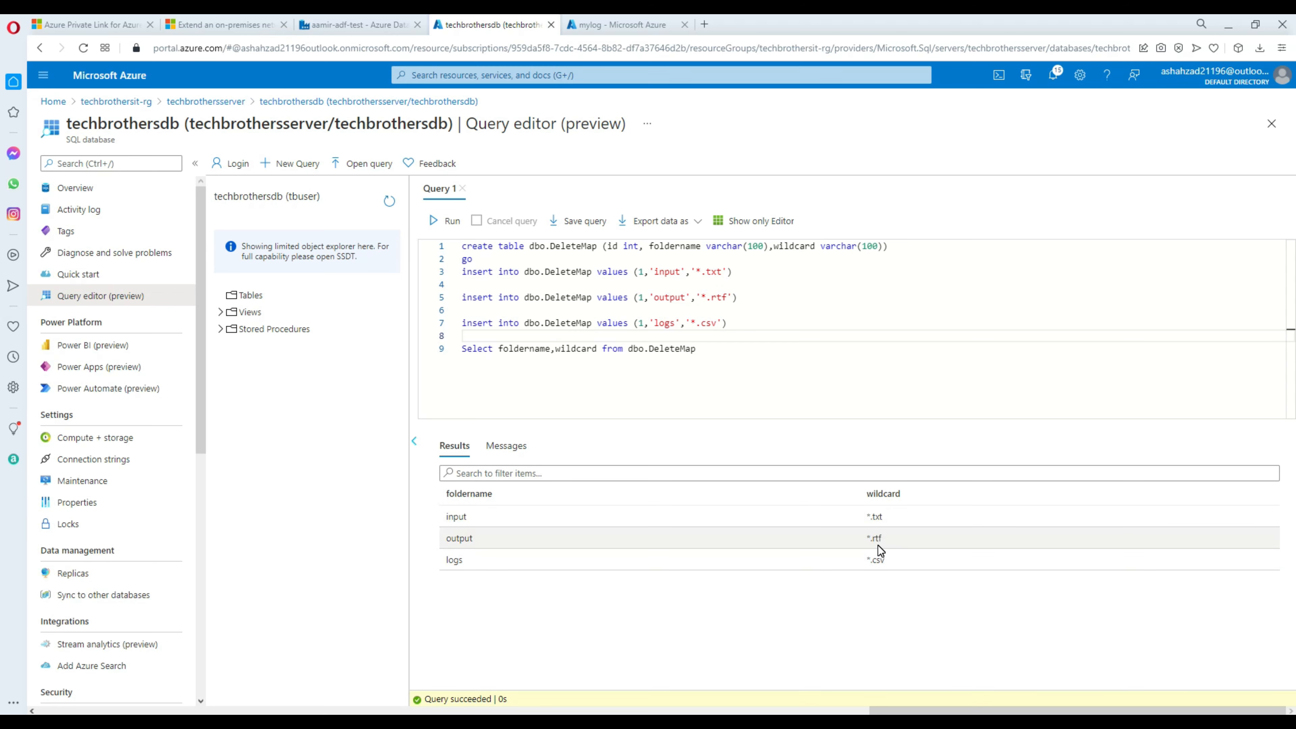
{"action": "left_click_drag", "start_coordinate": [880, 534], "coordinate": [885, 560]}
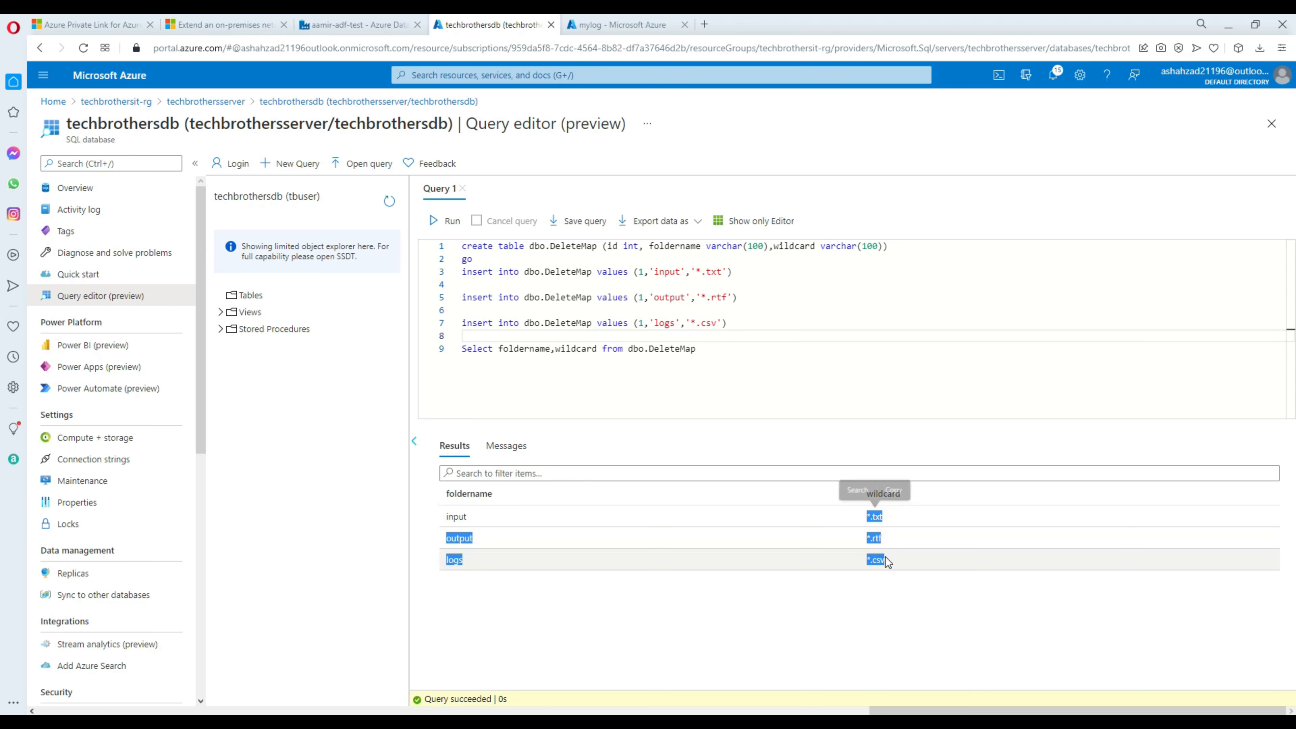
Switch to the data factory and review Get Container List, ForEach1 and the Delete activity inside the loop in pl_deletespecificfiles.
{"action": "left_click", "coordinate": [380, 28]}
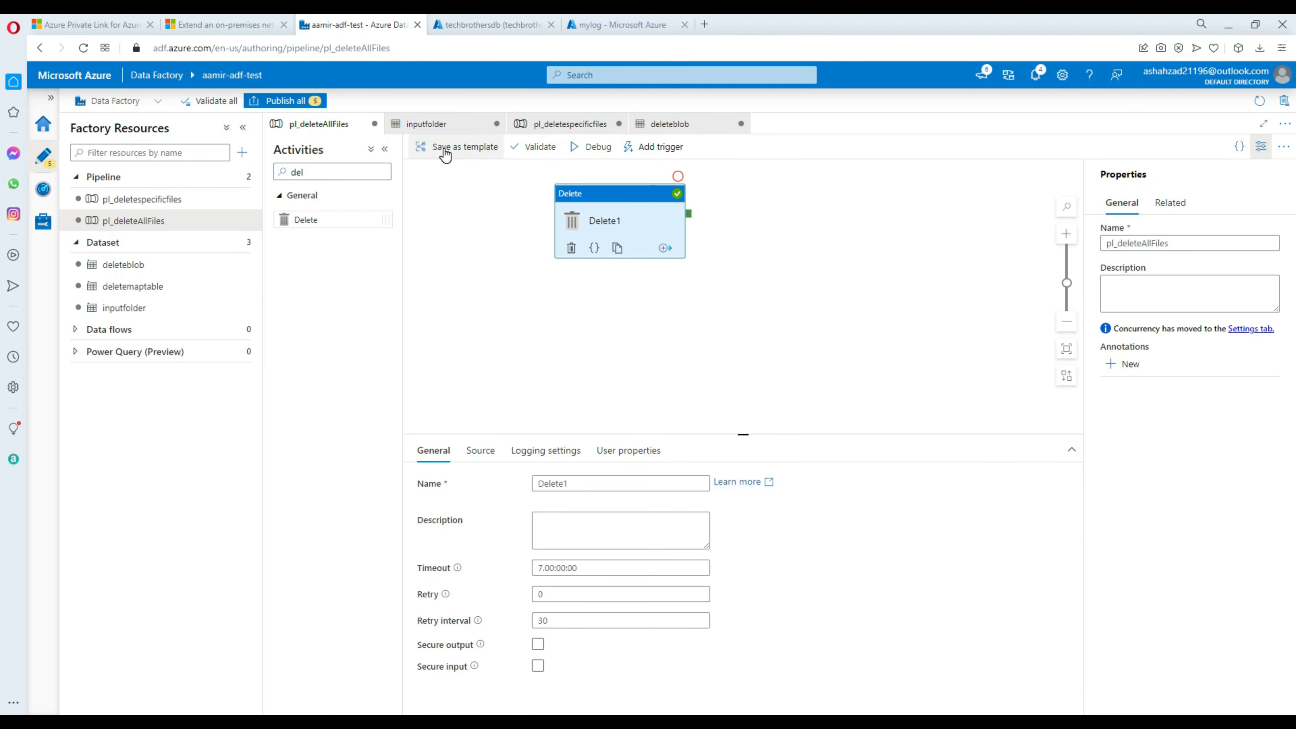
{"action": "left_click", "coordinate": [536, 126]}
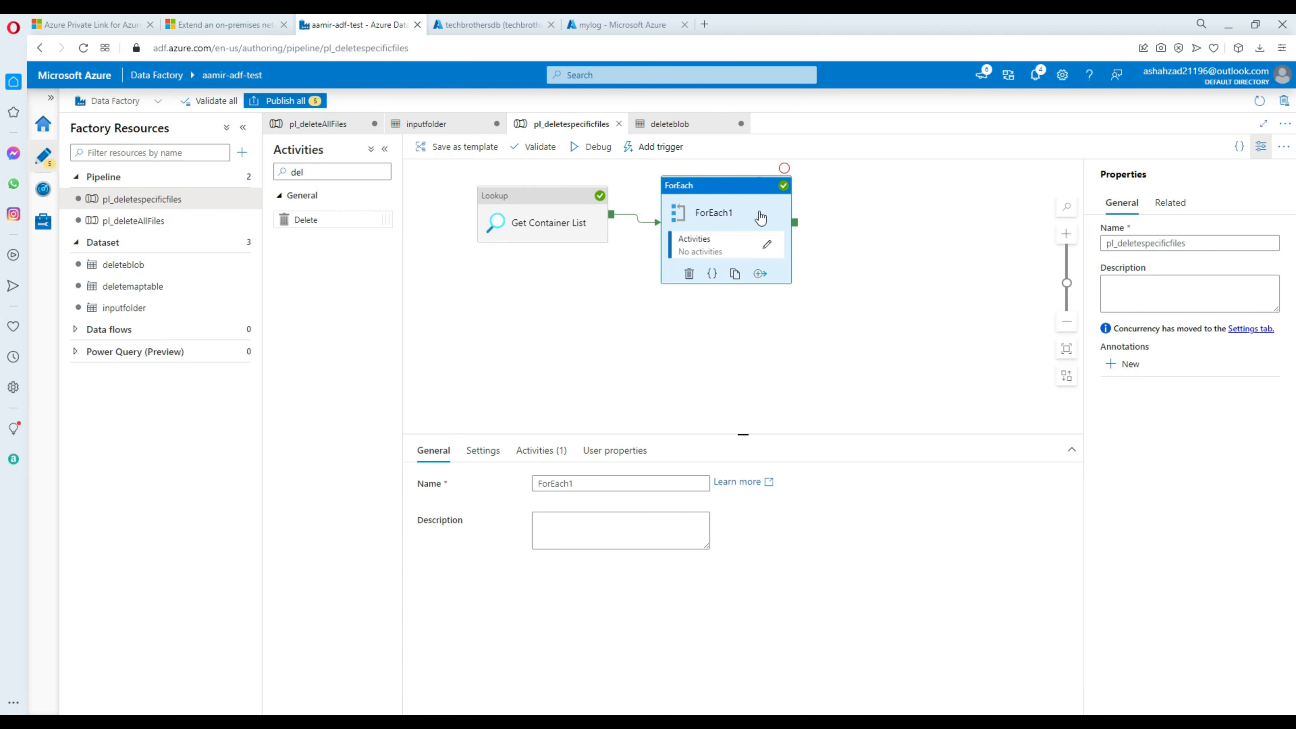
{"action": "left_click", "coordinate": [578, 204]}
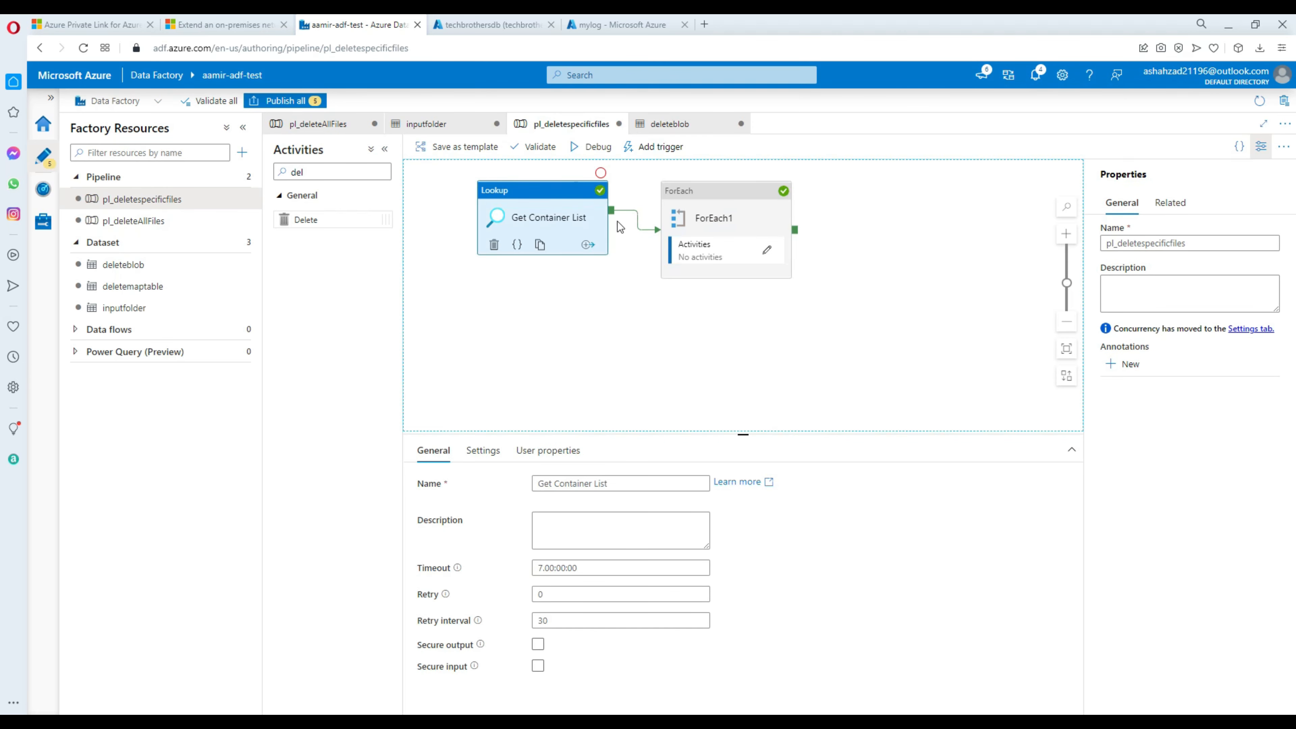
{"action": "left_click_drag", "start_coordinate": [548, 201], "coordinate": [490, 235]}
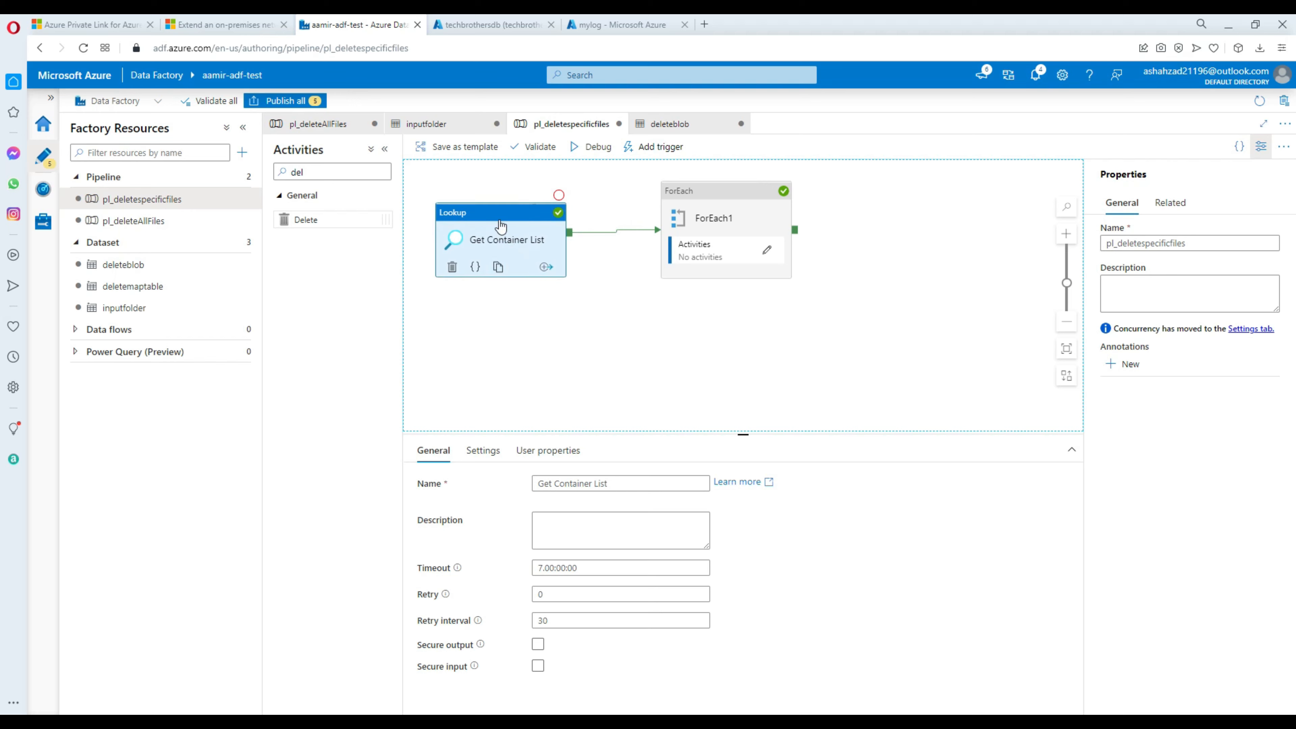
{"action": "left_click", "coordinate": [734, 206]}
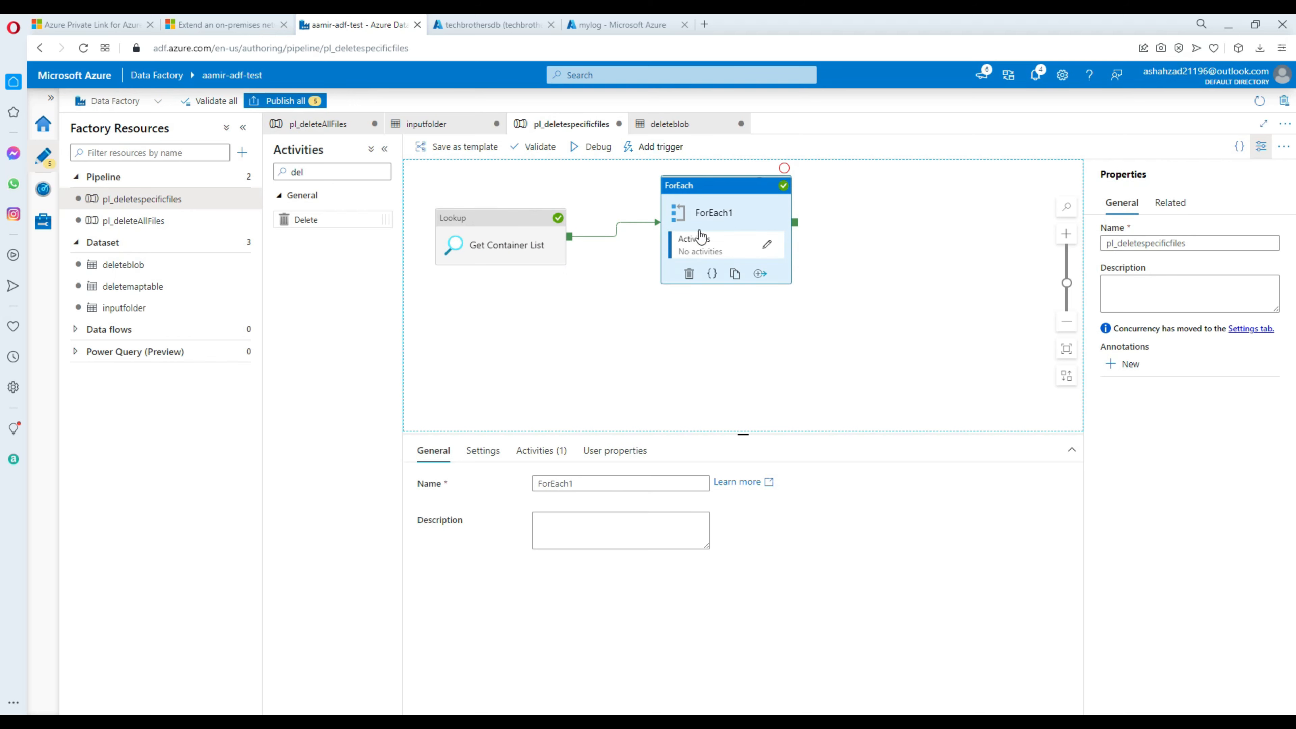
{"action": "left_click", "coordinate": [767, 250]}
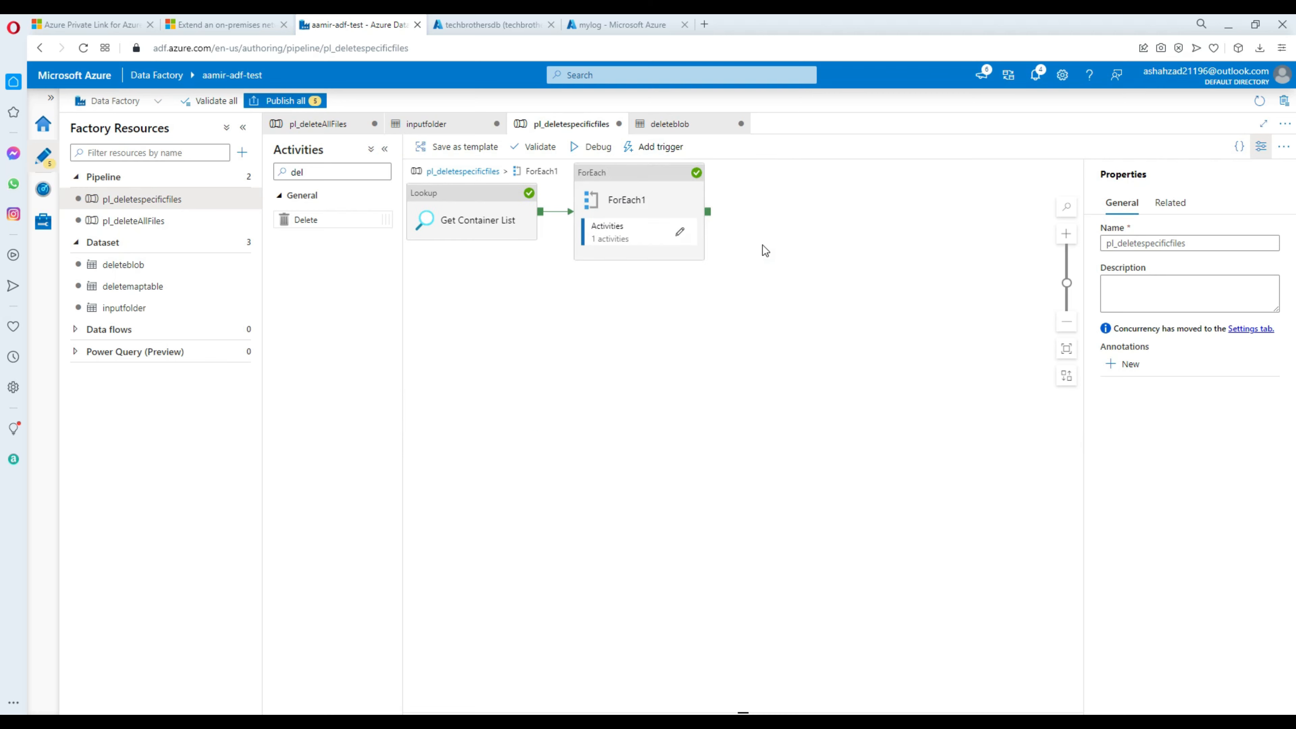
{"action": "left_click", "coordinate": [690, 202]}
{"action": "left_click_drag", "start_coordinate": [735, 179], "coordinate": [610, 261]}
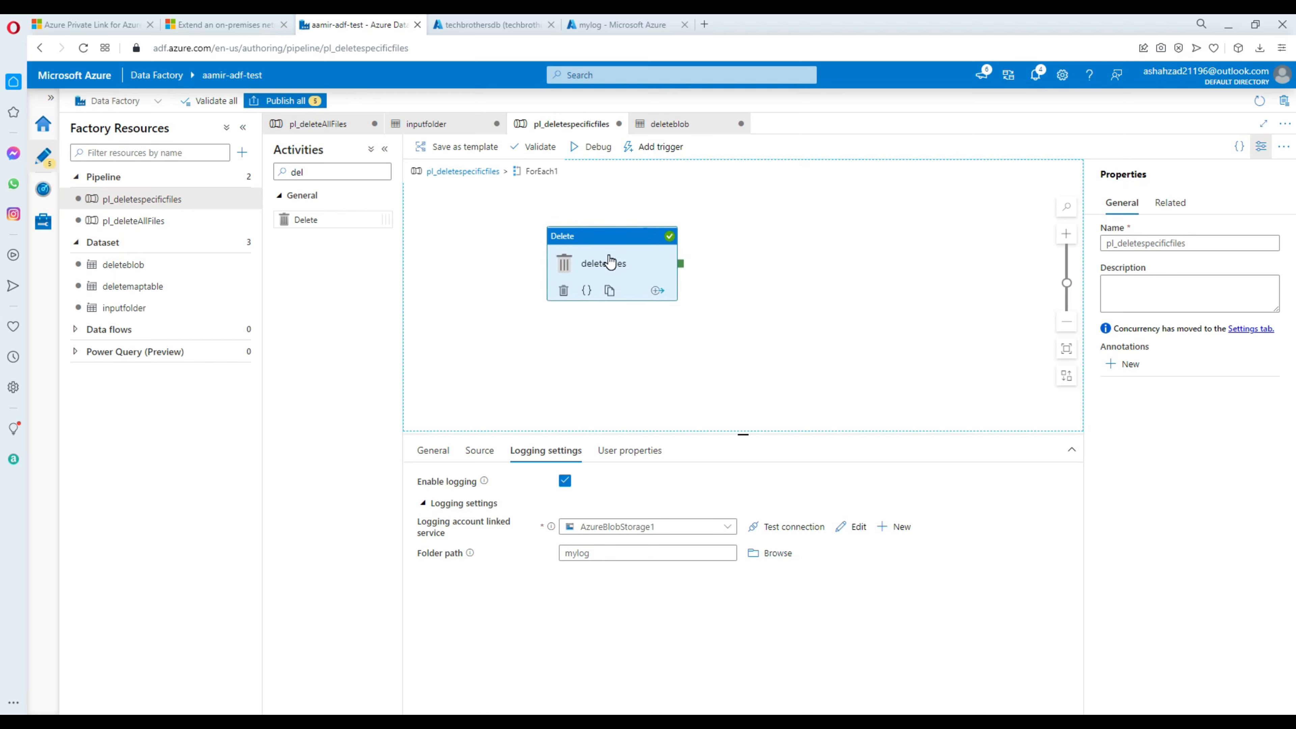